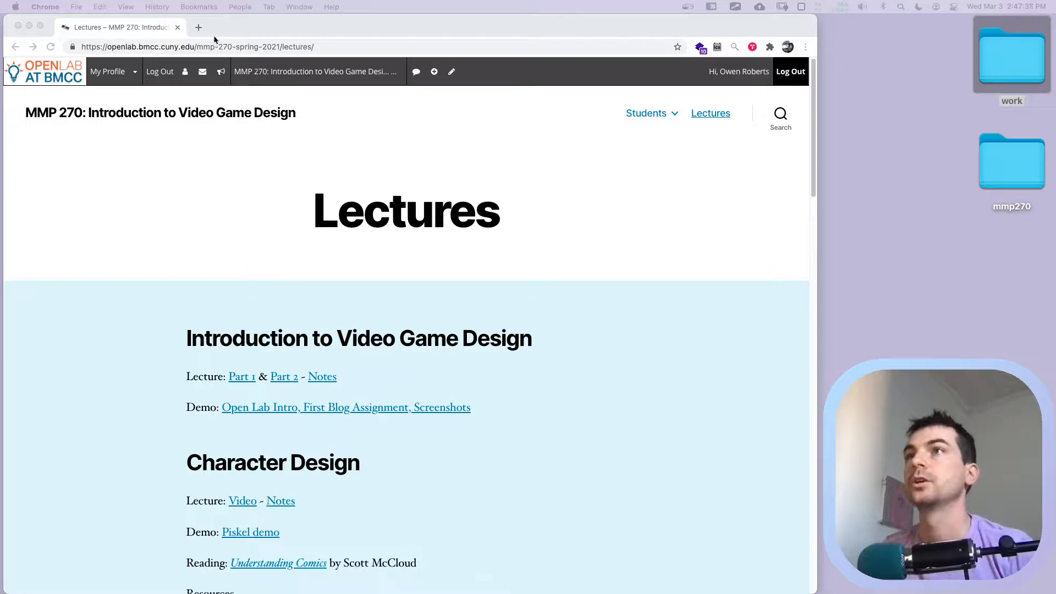
# Find the Godot documentation page "Design a title screen" in a new browser tab and look over its introduction.
pyautogui.press('super+t')
pyautogui.write('gmail.comodot gu')
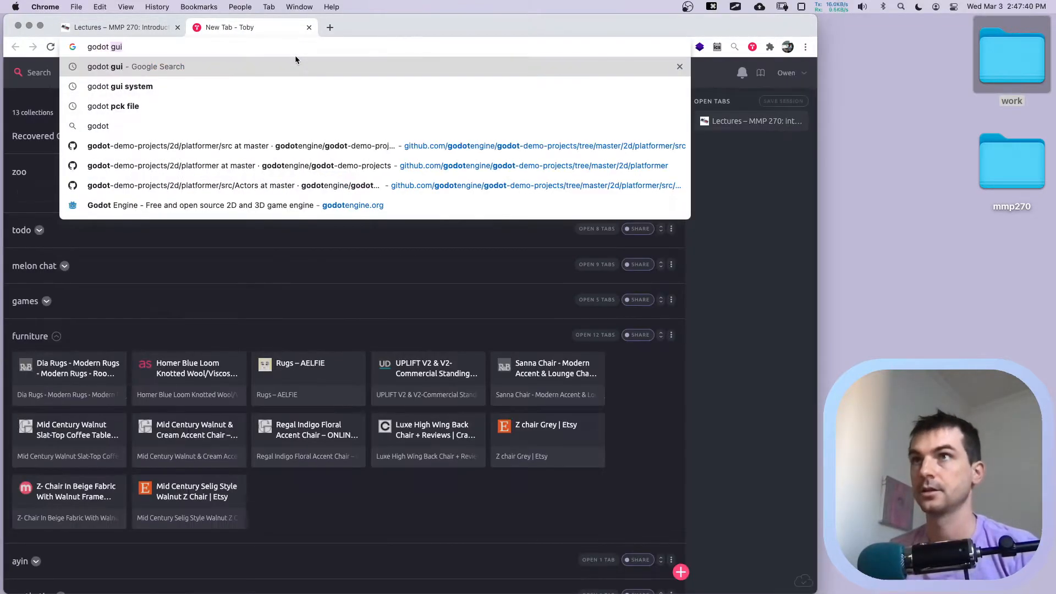
pyautogui.press('BackSpace')
pyautogui.press('BackSpace')
pyautogui.write('title screen')
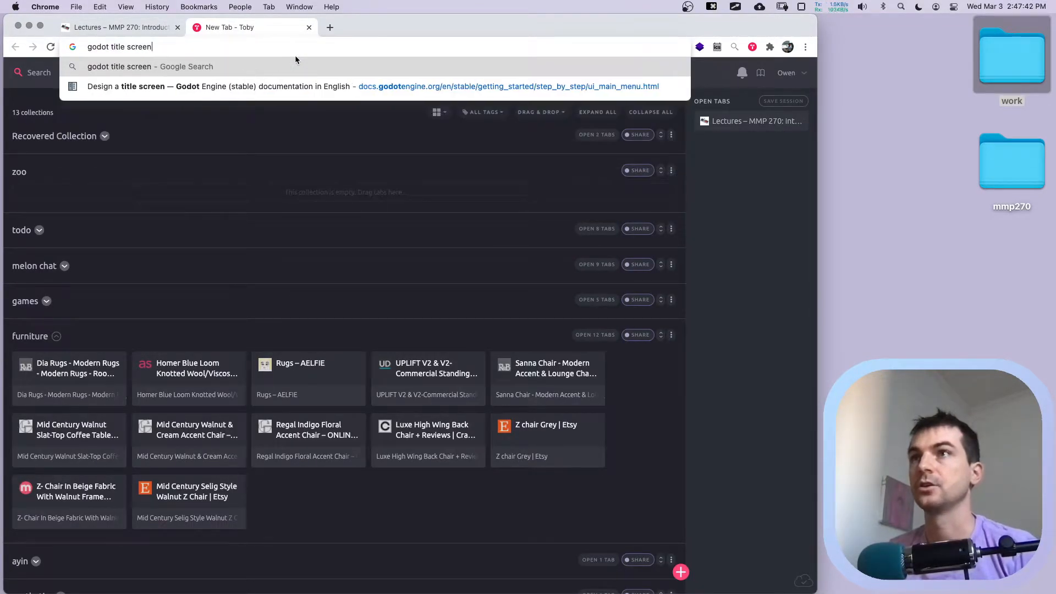
pyautogui.press('Down')
pyautogui.press('Return')
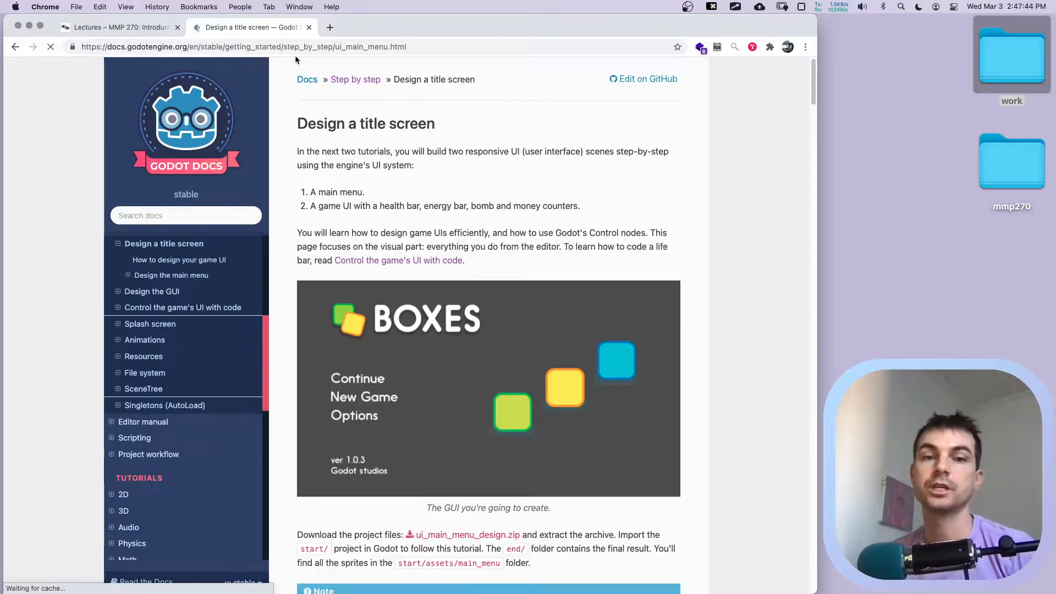
pyautogui.scroll(-1, 404, 212)
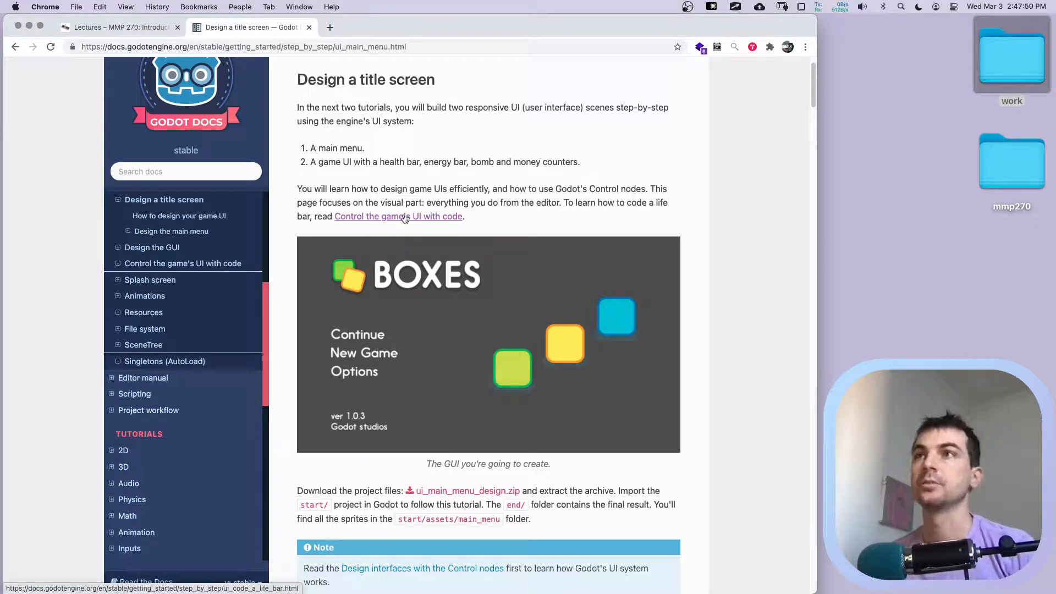
pyautogui.scroll(1, 418, 214)
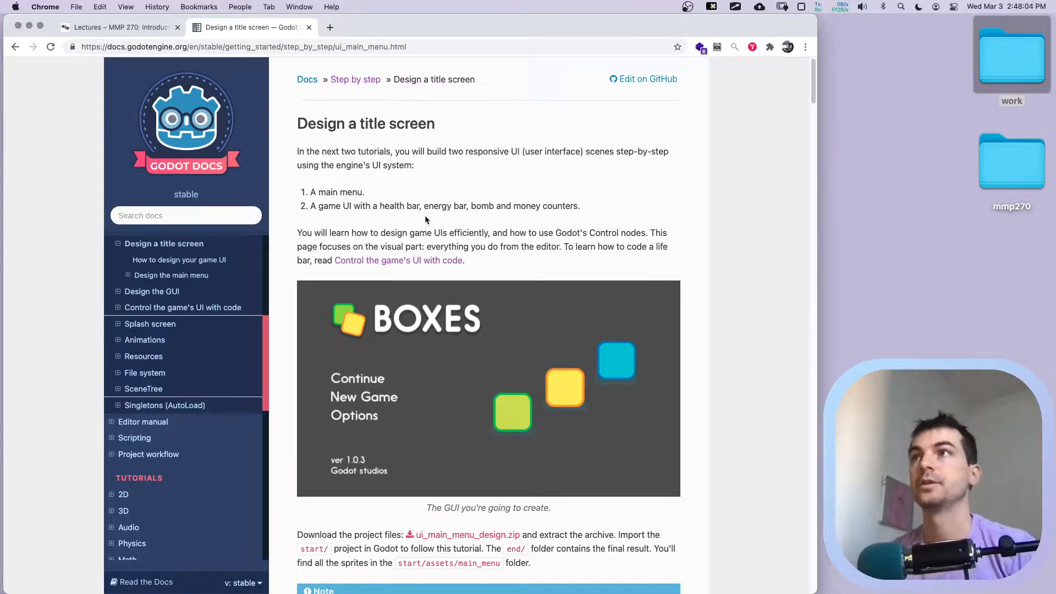
# Go to piskelapp.com in a new tab and open the game_buttons sprite from the personal gallery for editing.
pyautogui.click(330, 27)
pyautogui.write('piskelapp.com')
pyautogui.press('Return')
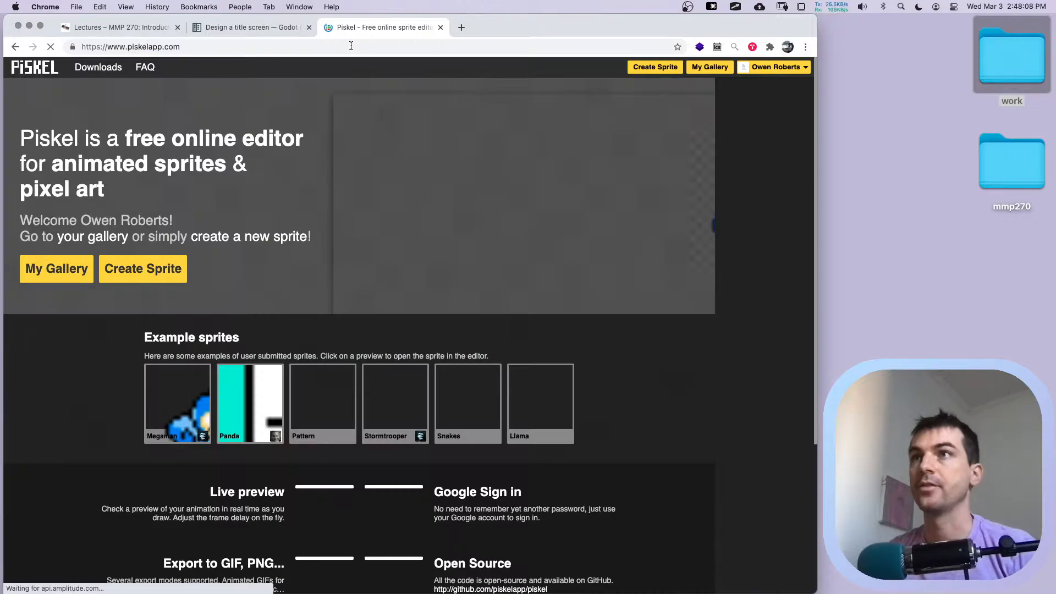
pyautogui.click(703, 67)
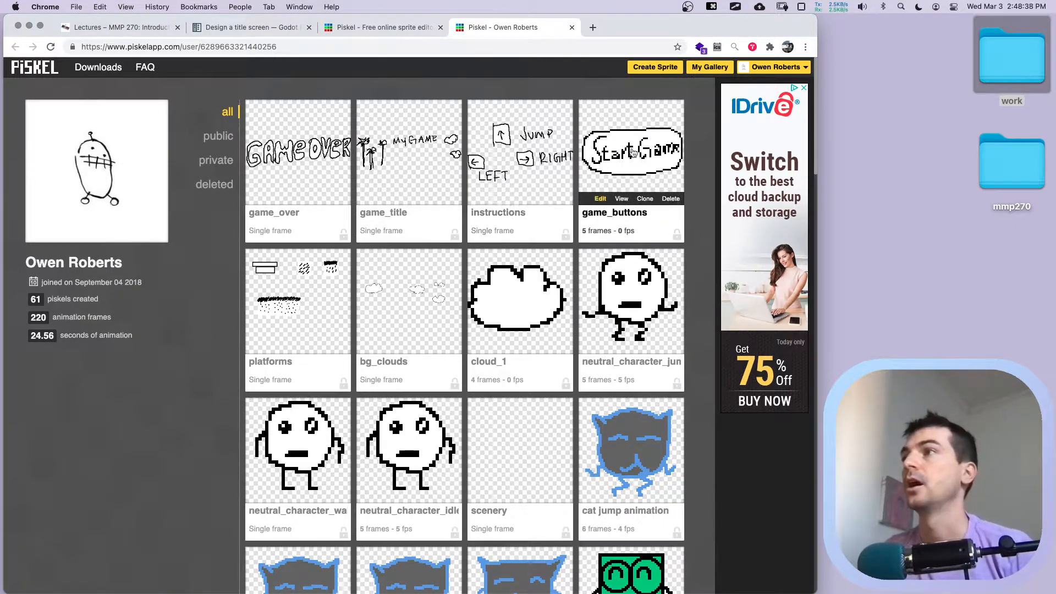
pyautogui.click(615, 173)
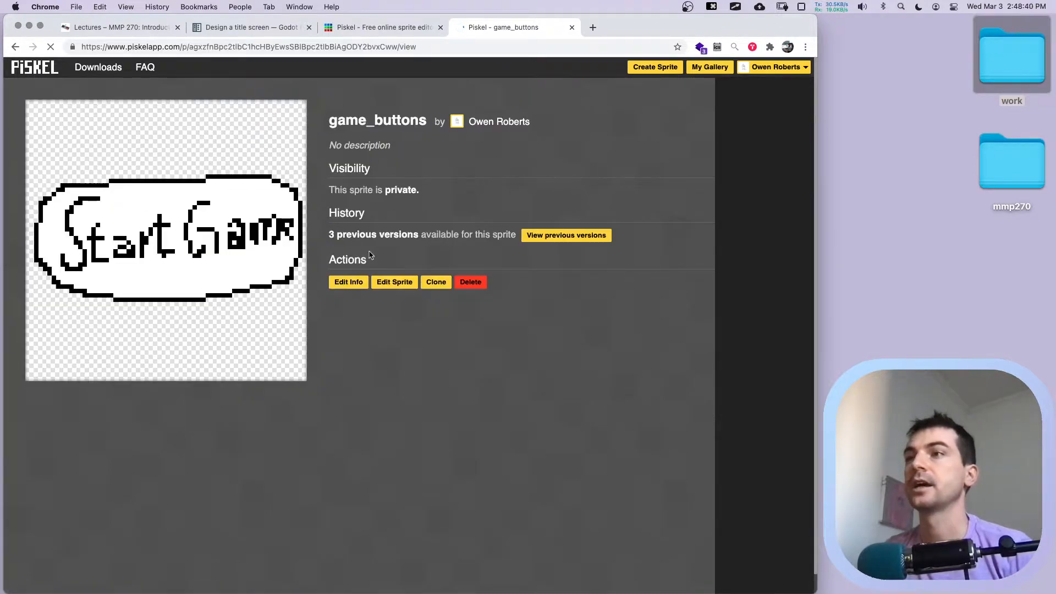
pyautogui.click(378, 284)
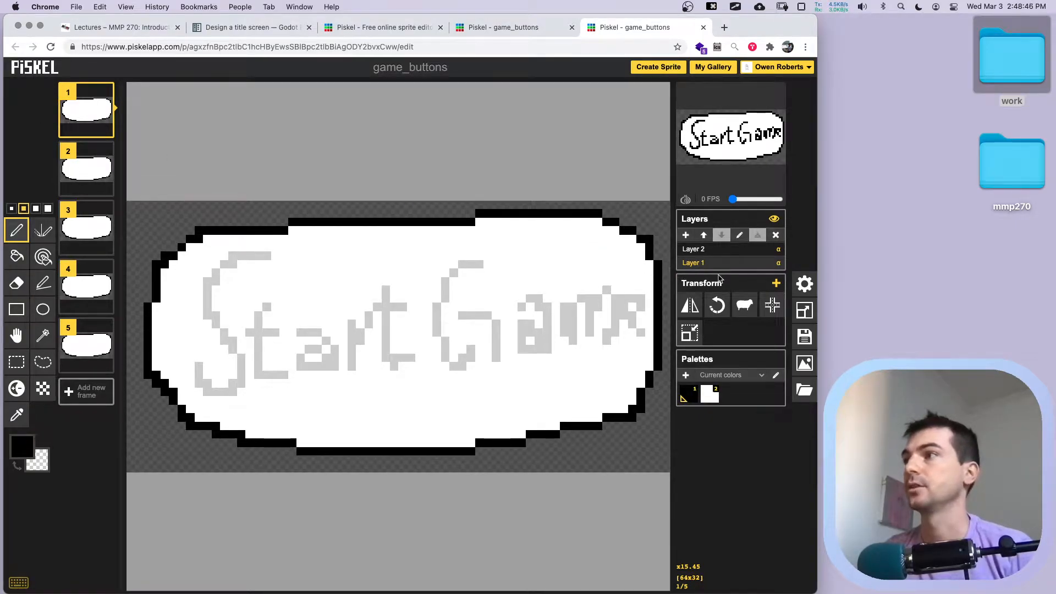
# Review the lettering on Layer 2 across the five button frames and the blank button shape on Layer 1.
pyautogui.click(697, 252)
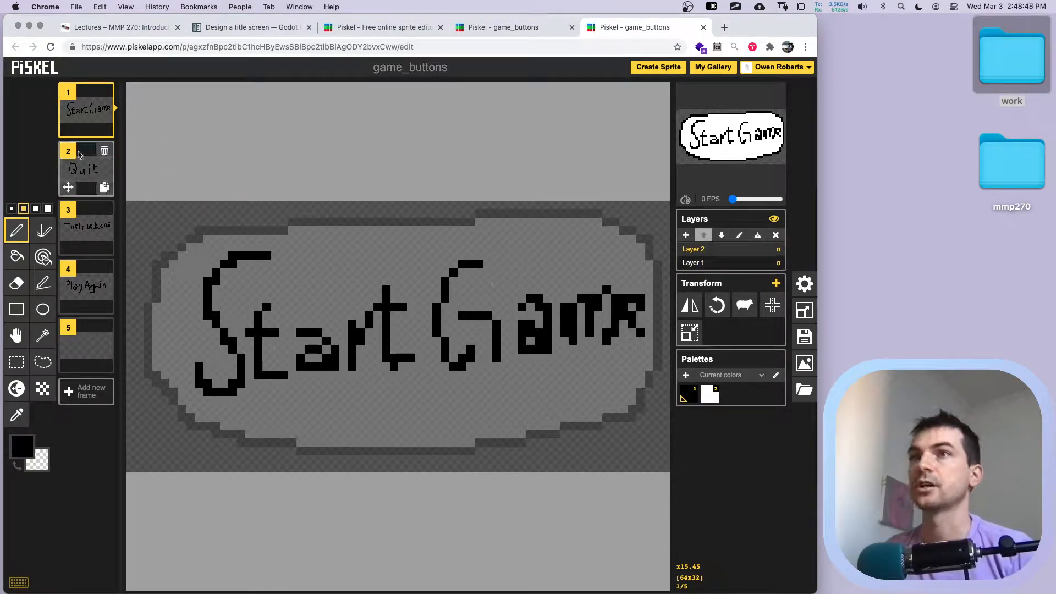
pyautogui.moveTo(102, 132)
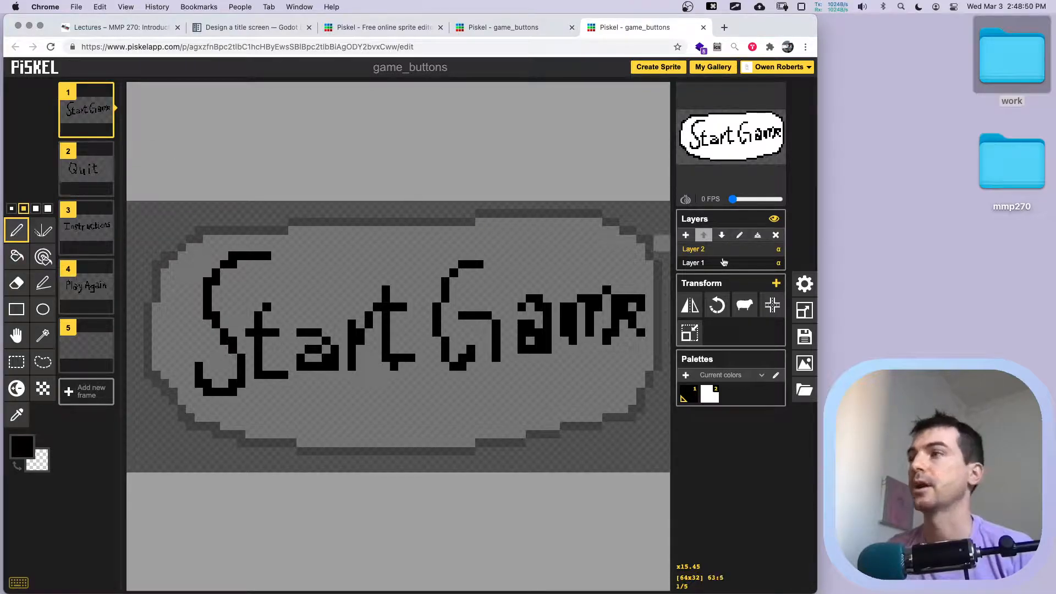
pyautogui.click(87, 171)
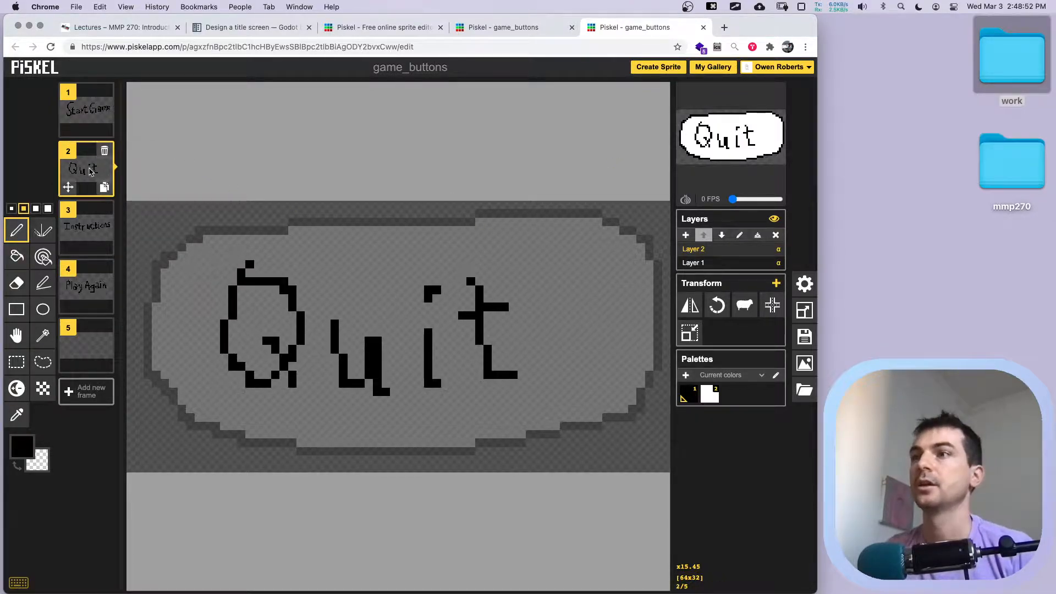
pyautogui.click(77, 226)
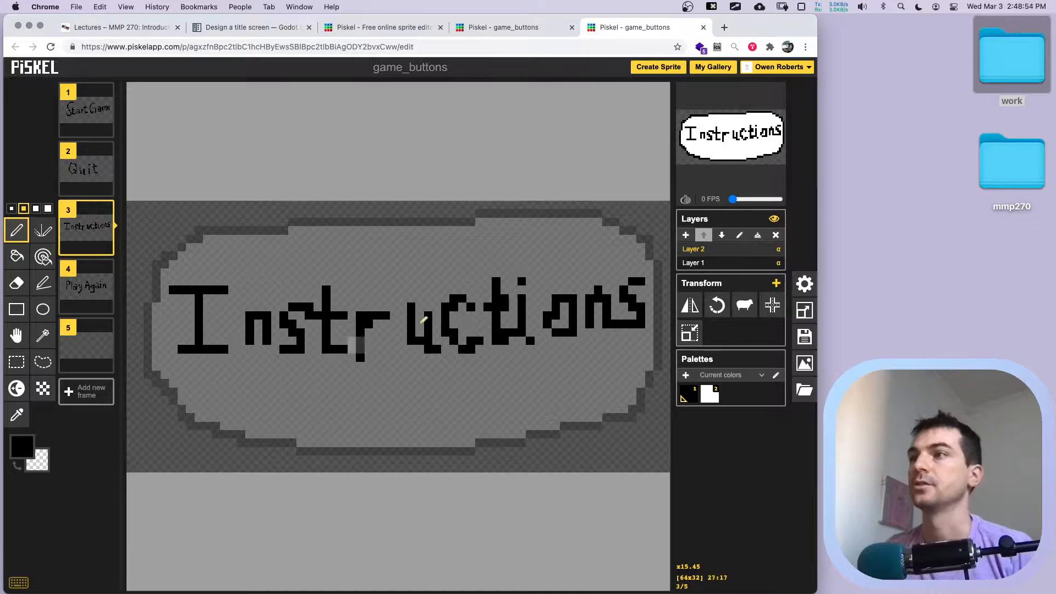
pyautogui.click(86, 286)
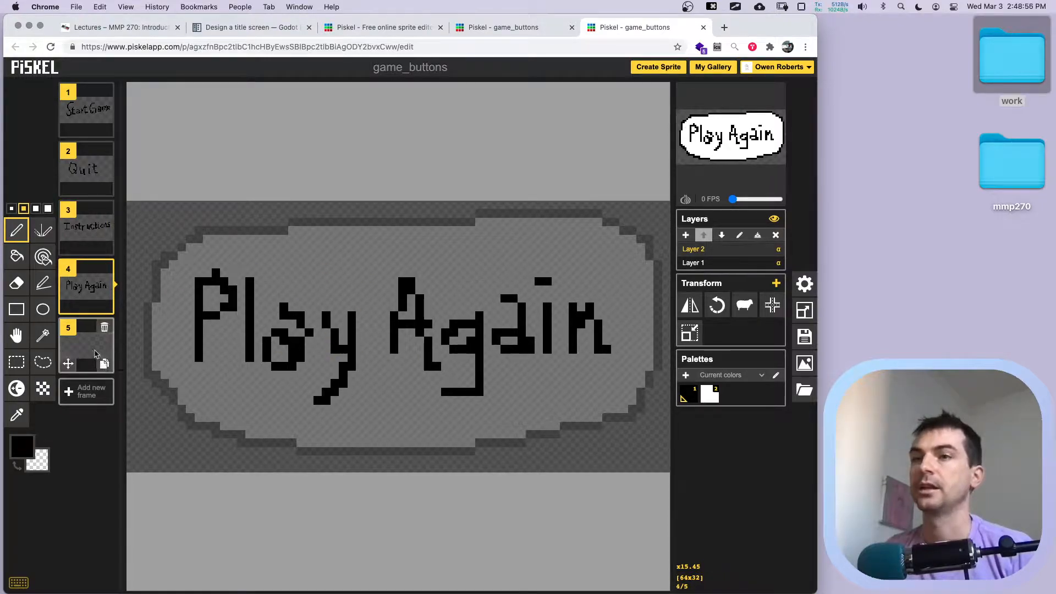
pyautogui.press('Down')
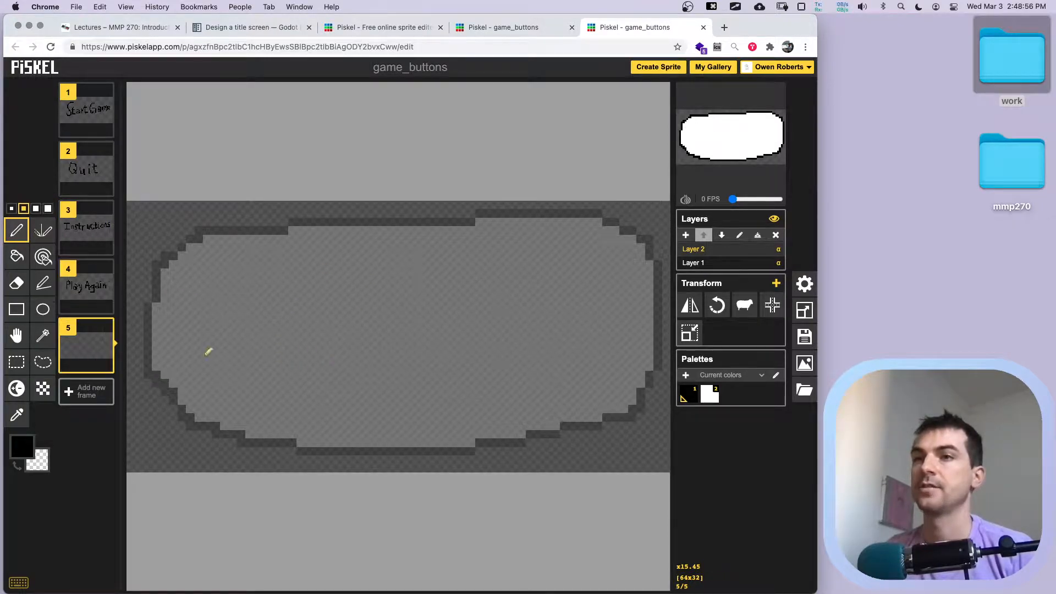
pyautogui.click(704, 263)
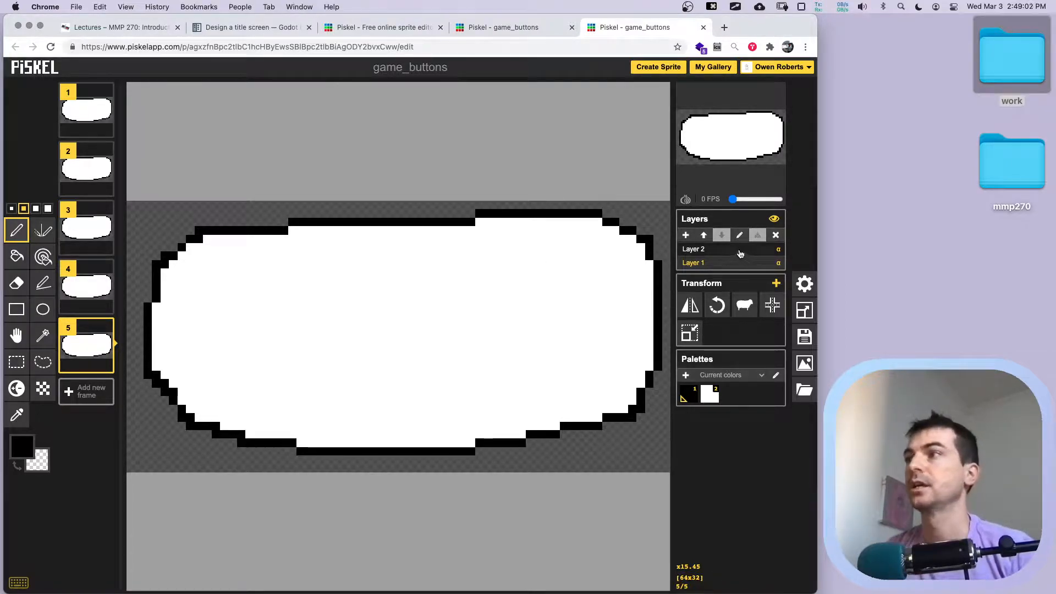
pyautogui.hotkey('alt', 'Up')
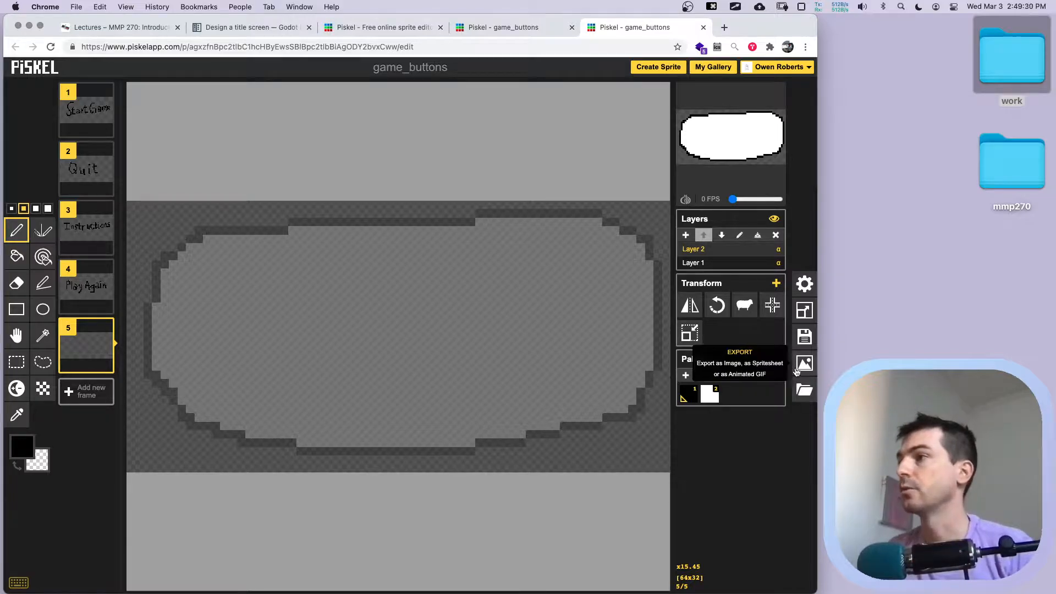
# Export the sprite's frames as a ZIP archive of separate PNGs with the file name prefix UI.
pyautogui.click(800, 363)
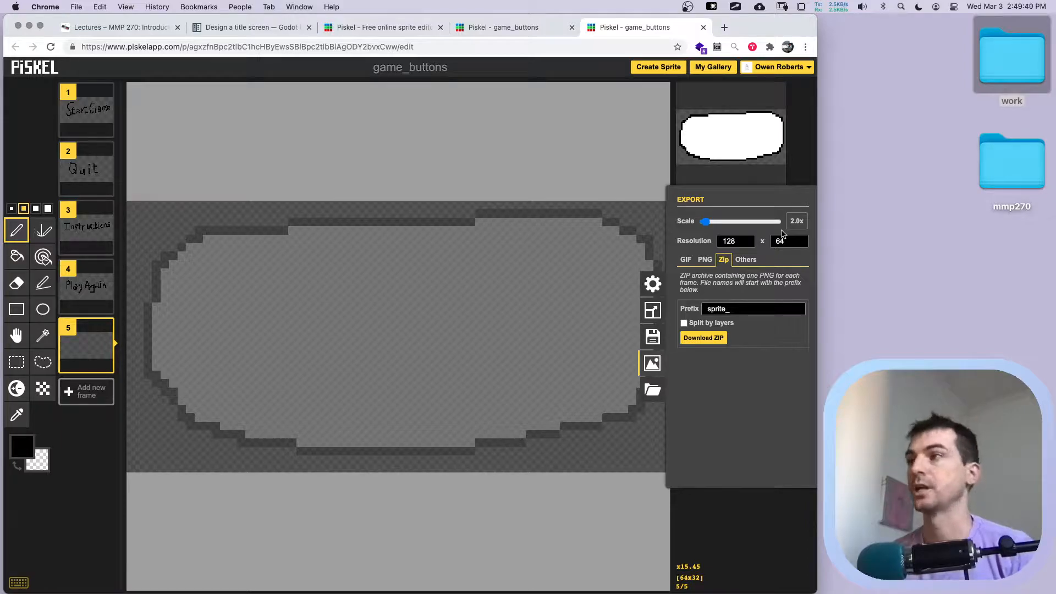
pyautogui.click(707, 260)
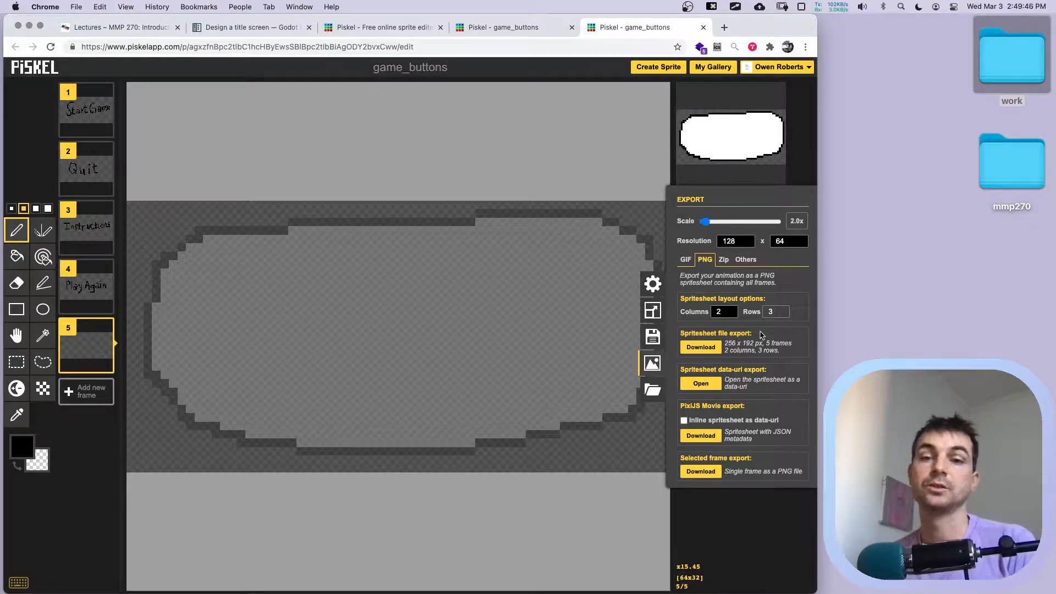
pyautogui.click(723, 260)
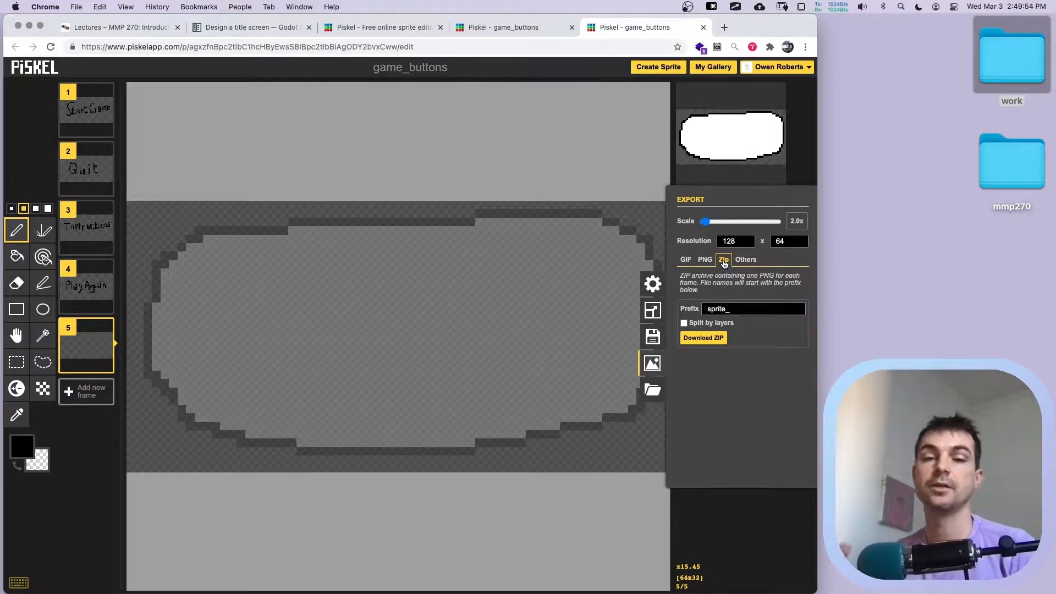
pyautogui.doubleClick(750, 310)
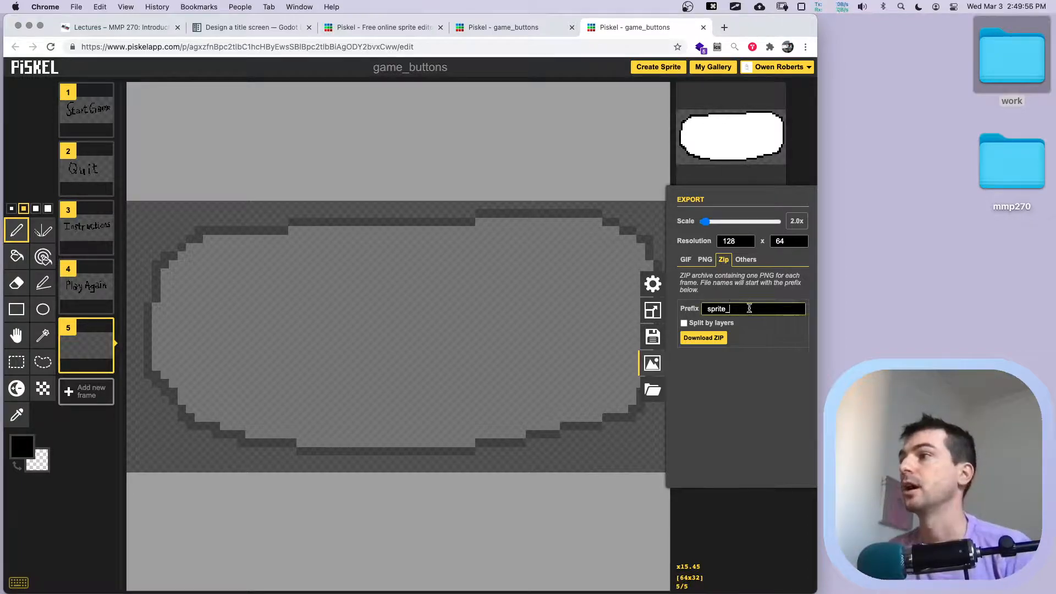
pyautogui.press('BackSpace')
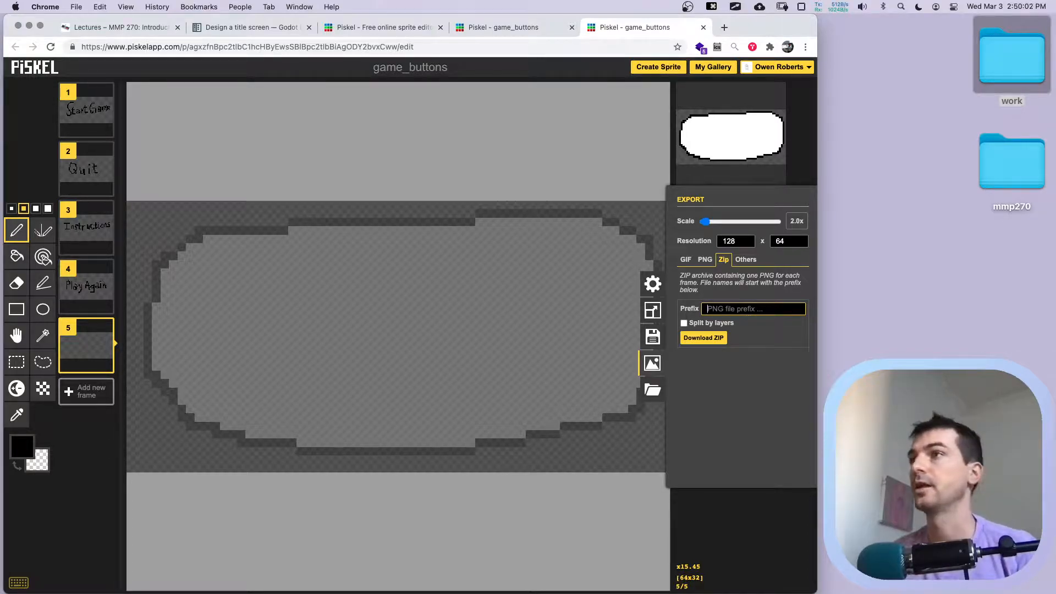
pyautogui.write('UI')
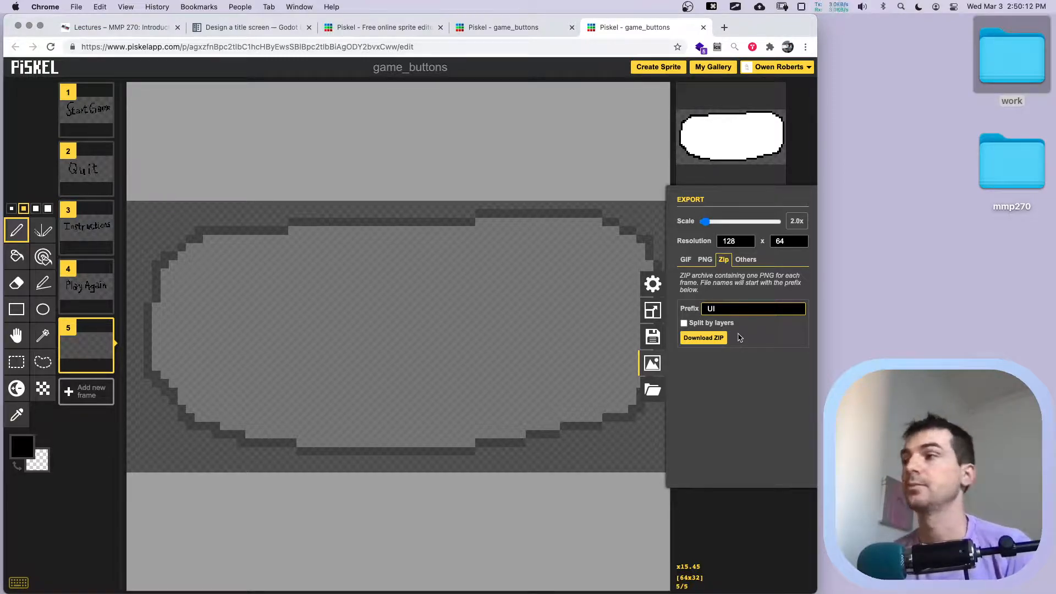
pyautogui.click(700, 339)
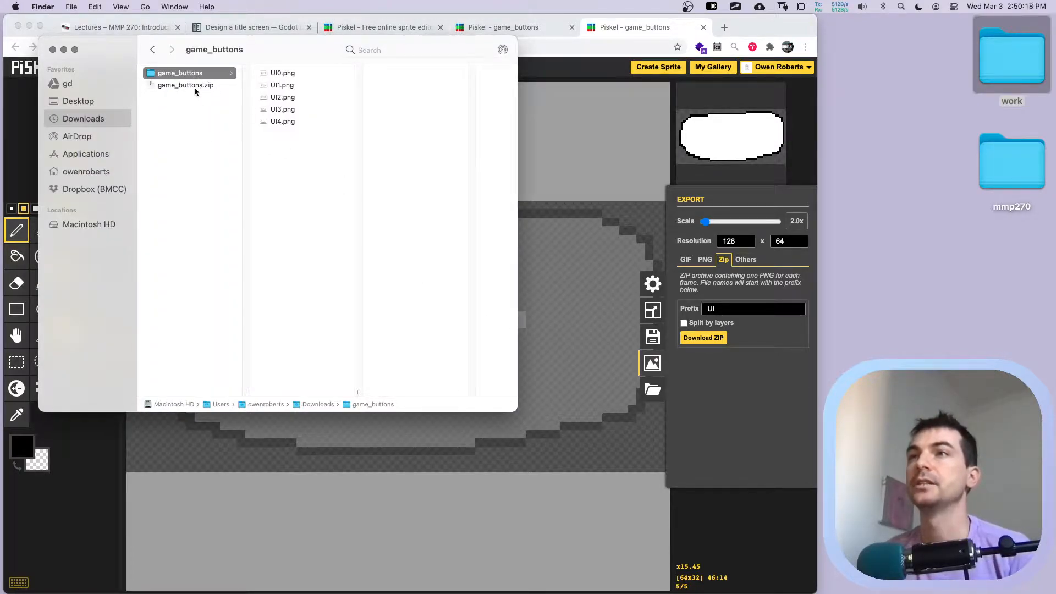
# Preview the exported images UI0.png through UI4.png in the extracted game_buttons folder.
pyautogui.moveTo(257, 52); pyautogui.dragTo(284, 129)
pyautogui.click(364, 151)
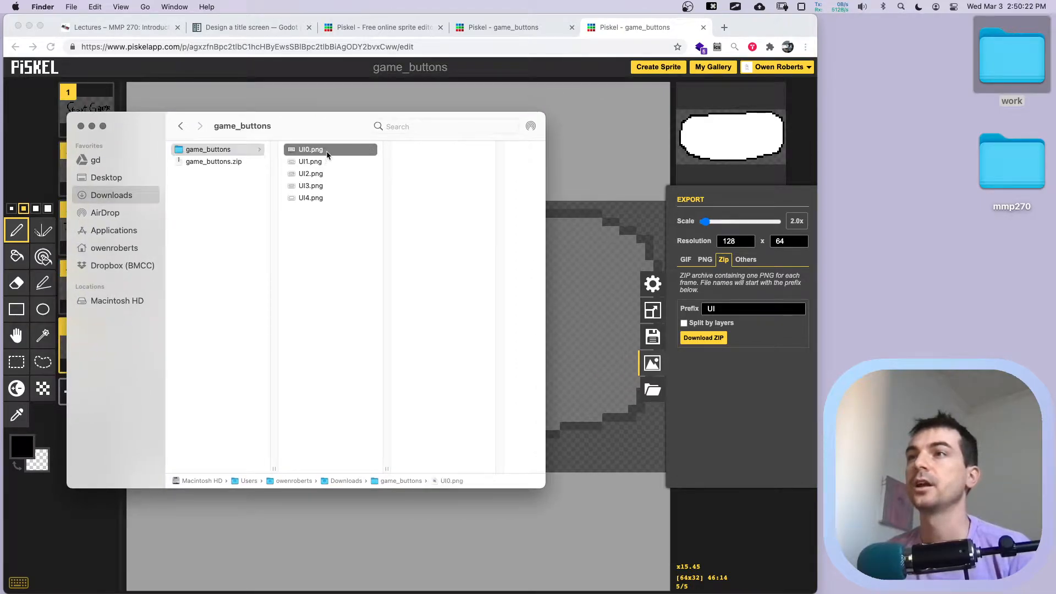
pyautogui.press('space')
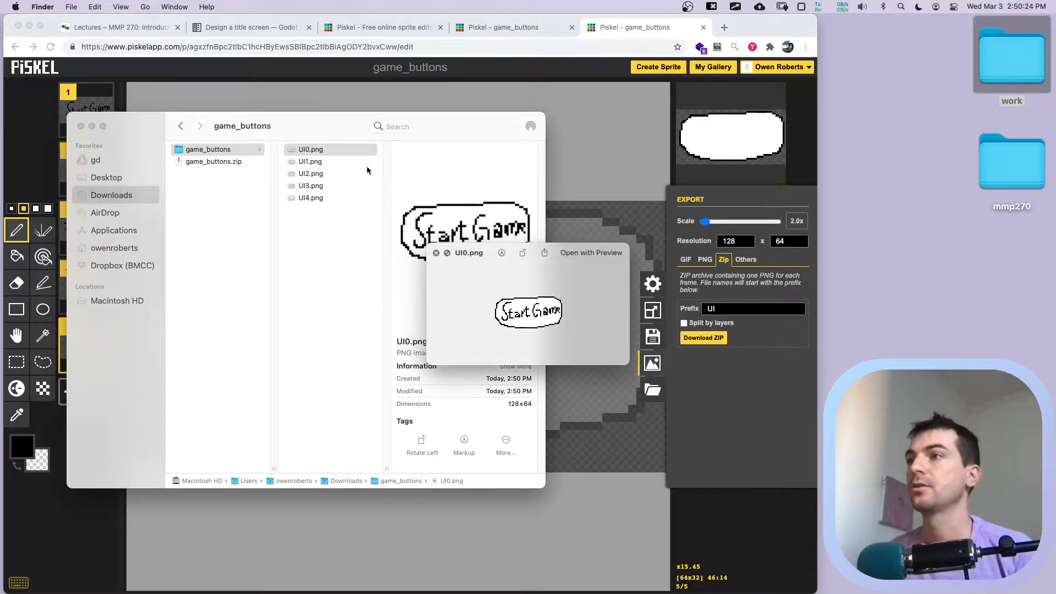
pyautogui.press('Down')
pyautogui.press('Down')
pyautogui.press('Down')
pyautogui.press('Down')
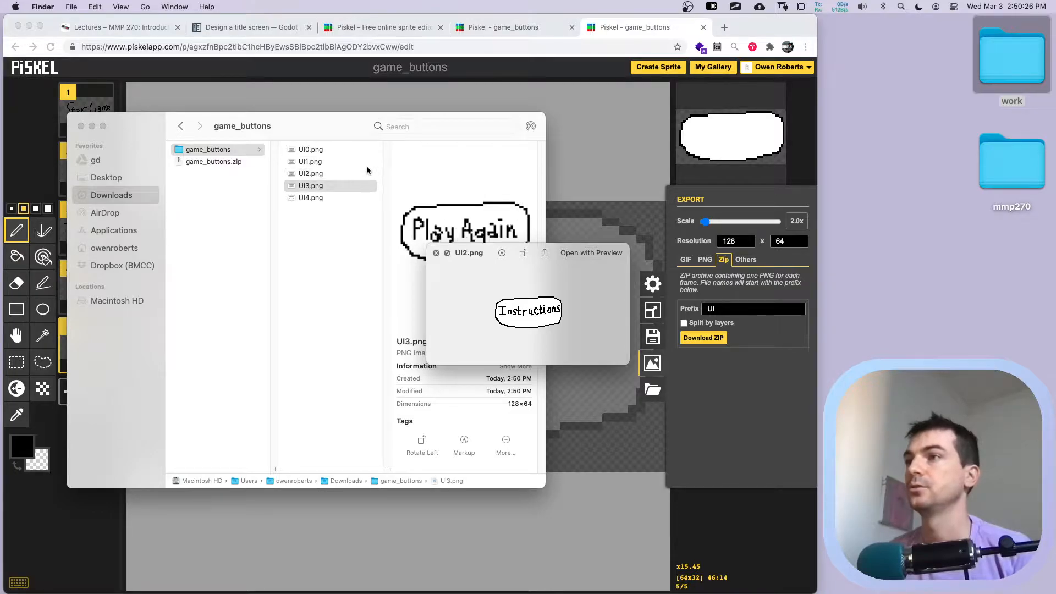
pyautogui.press('Up')
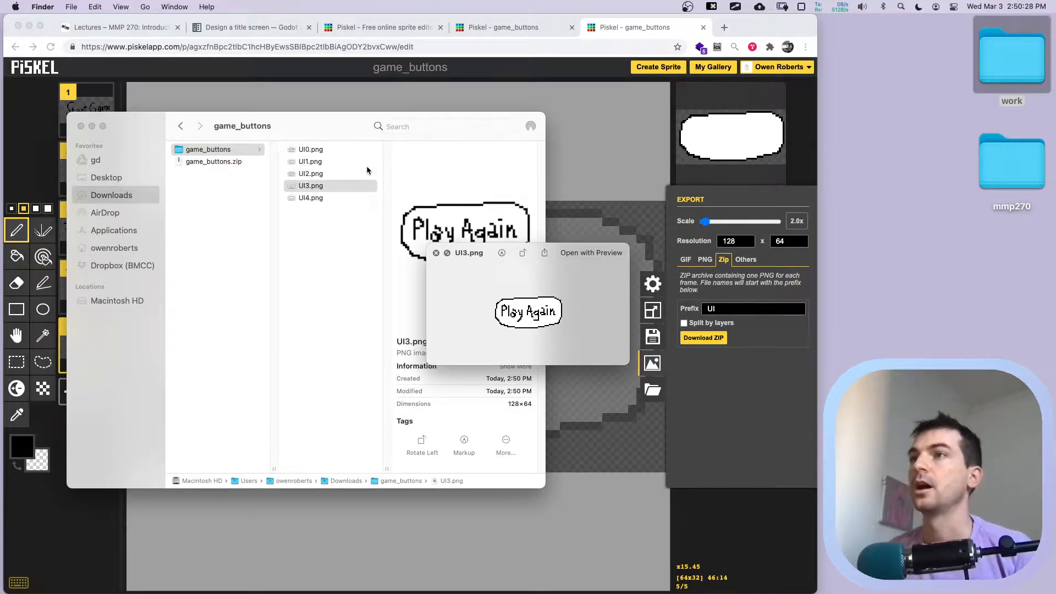
pyautogui.press('Down')
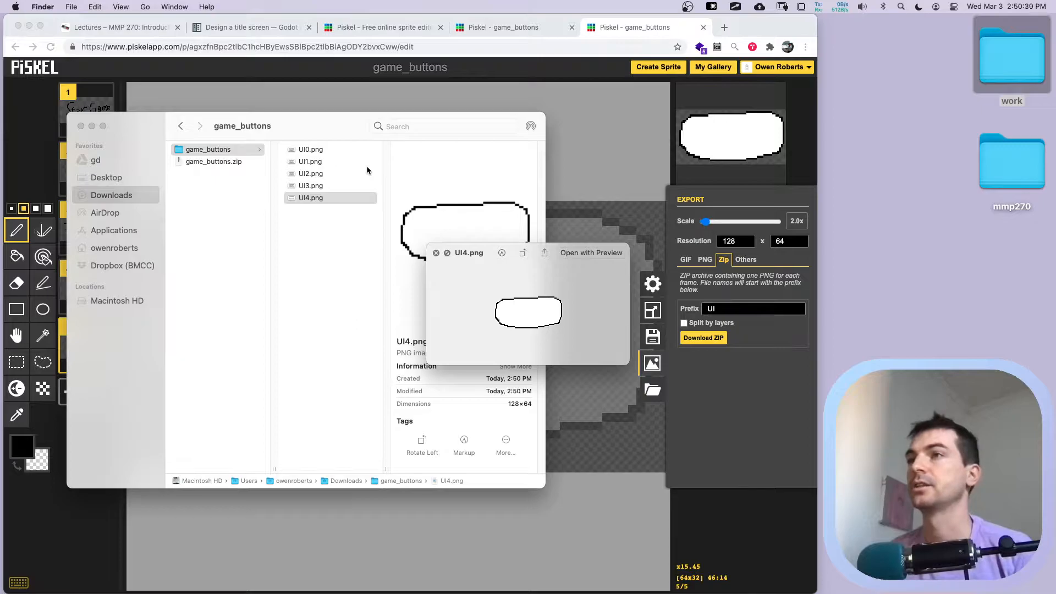
pyautogui.press('space')
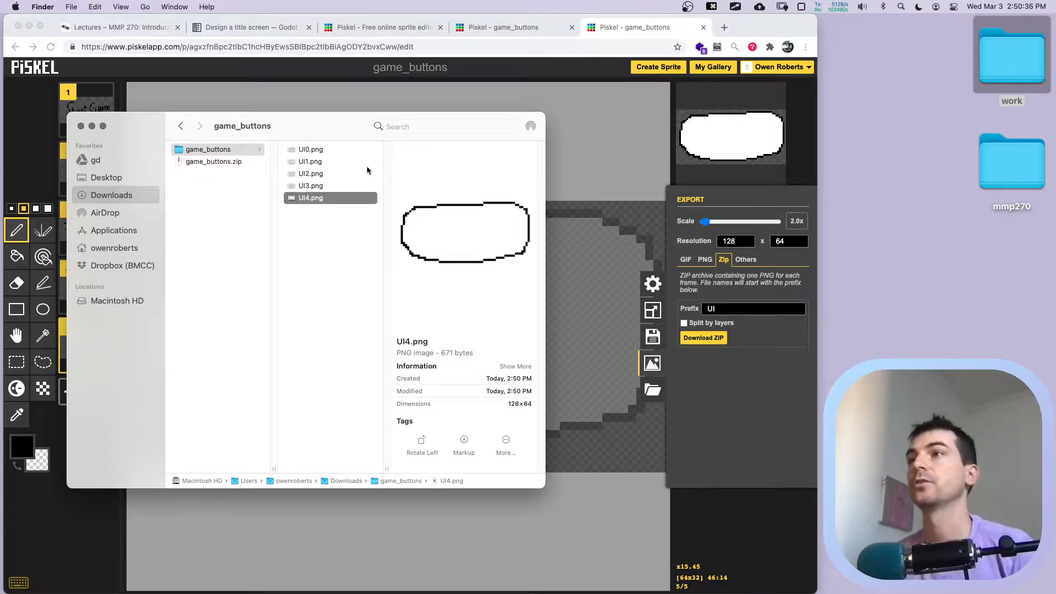
# Go through the button image previews again from UI0.png to UI4.png and back, then close the preview.
pyautogui.click(333, 152)
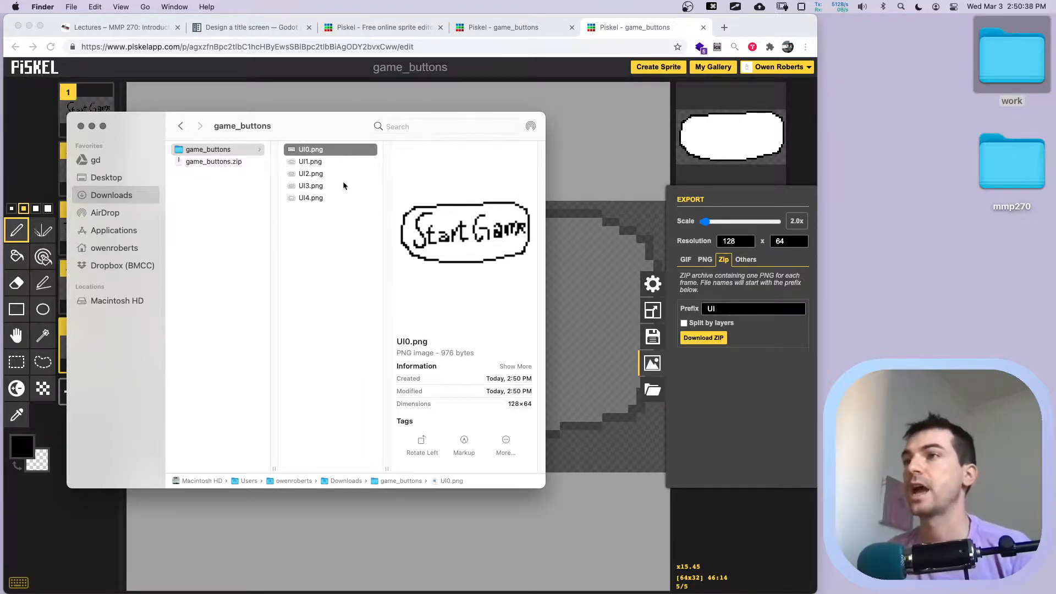
pyautogui.press('space')
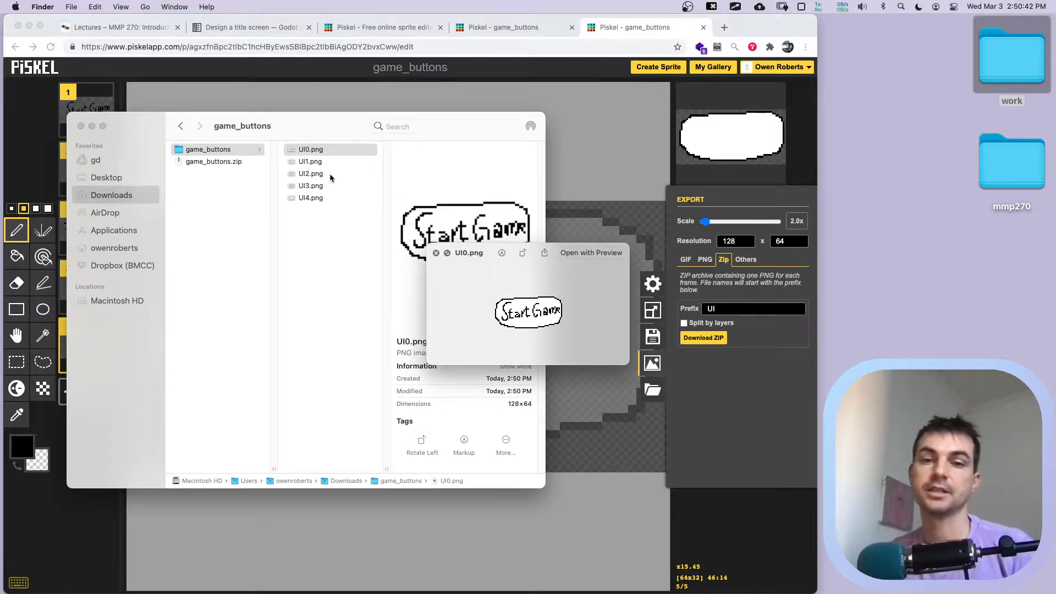
pyautogui.press('Down')
pyautogui.press('Down')
pyautogui.press('Down')
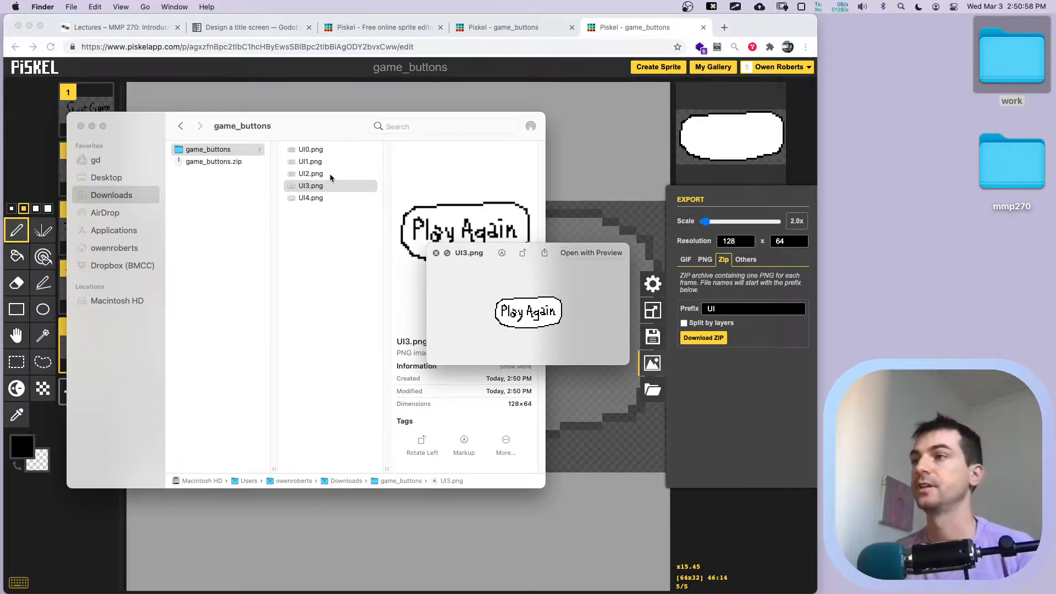
pyautogui.press('Down')
pyautogui.press('Up')
pyautogui.press('Up')
pyautogui.press('Up')
pyautogui.press('Up')
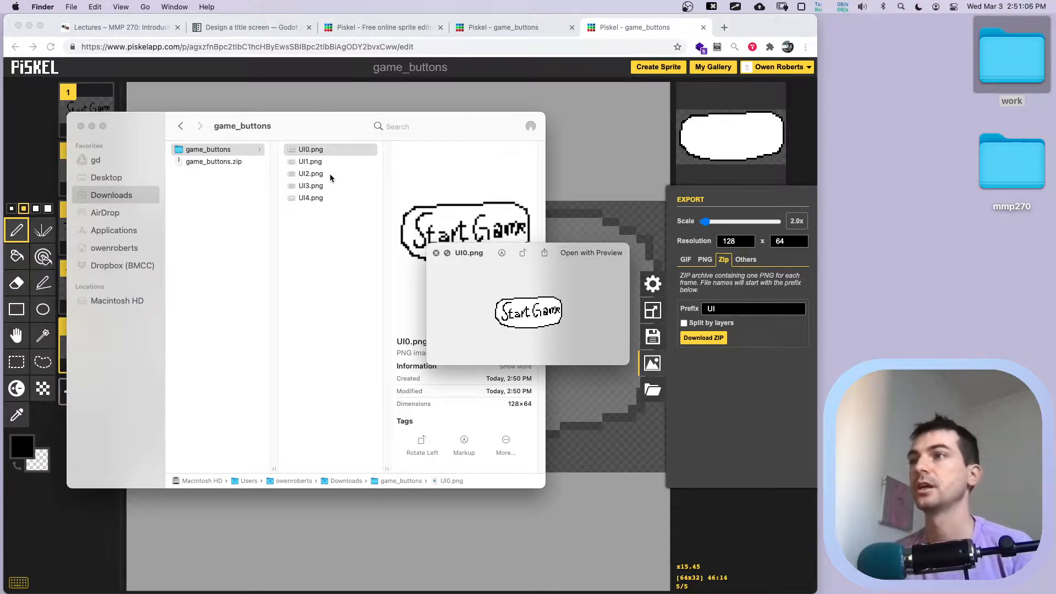
pyautogui.press('space')
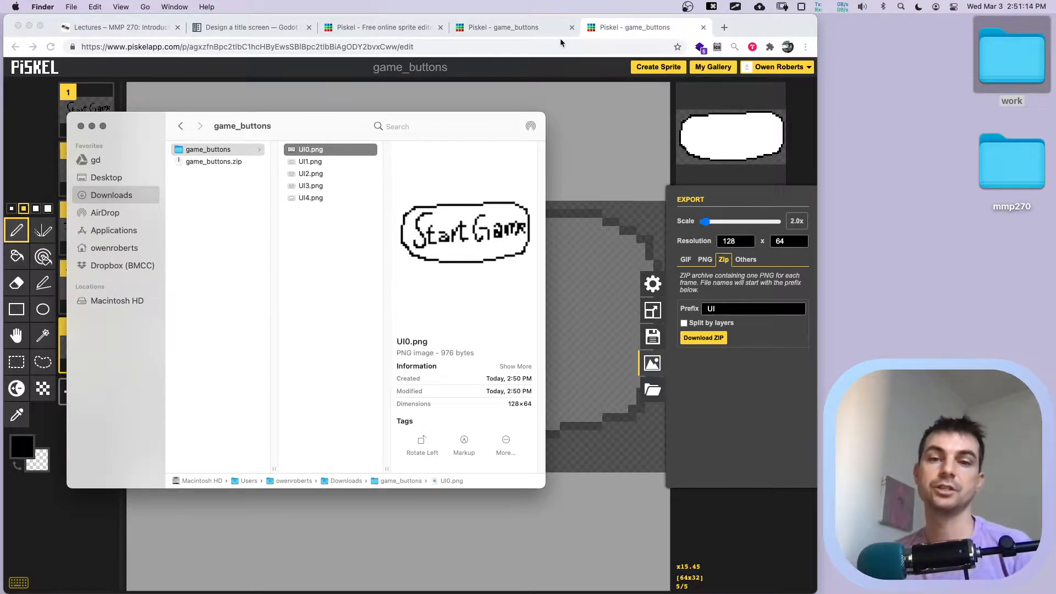
# Close the extra Piskel tabs and open the game_over sprite from the gallery for editing.
pyautogui.click(473, 22)
pyautogui.click(481, 28)
pyautogui.click(401, 31)
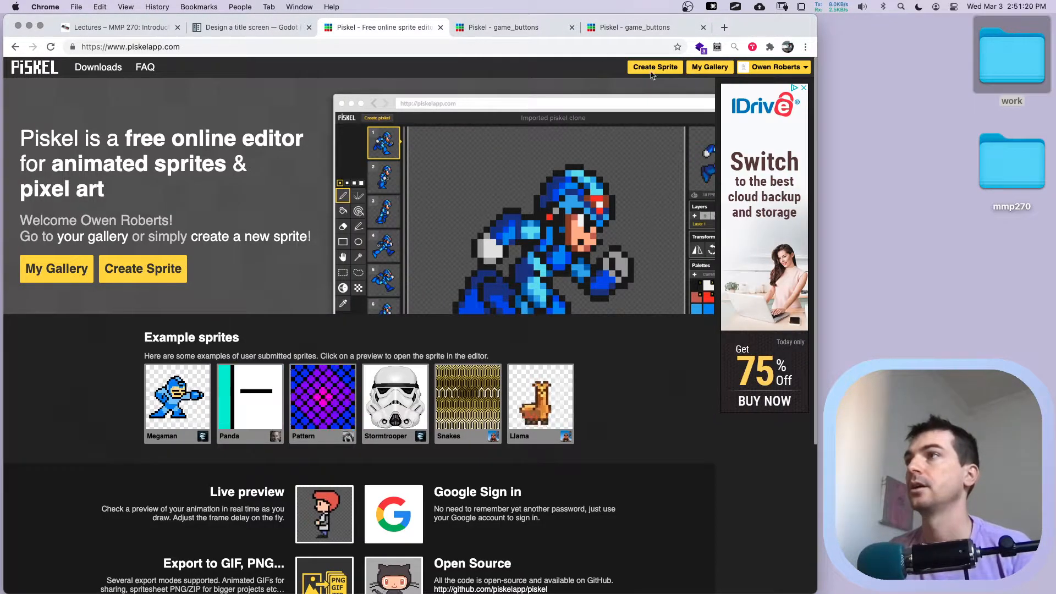
pyautogui.click(503, 27)
pyautogui.click(709, 66)
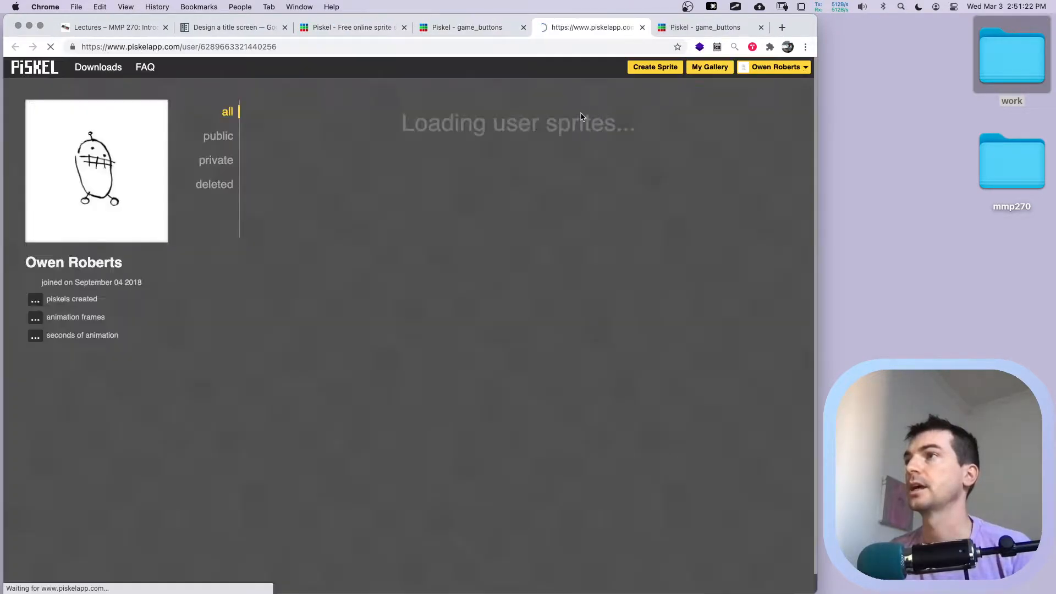
pyautogui.click(523, 27)
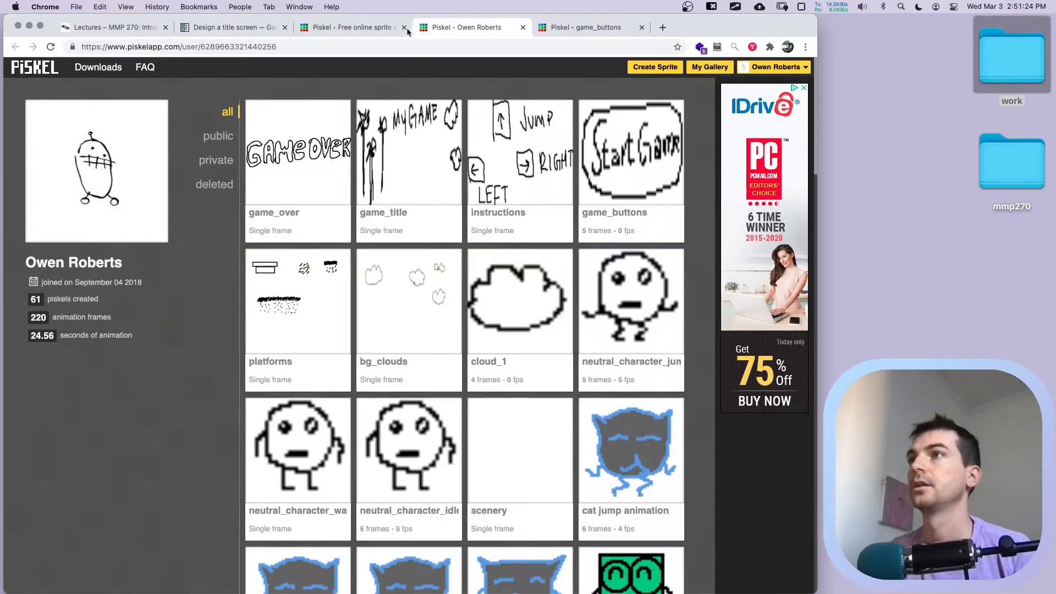
pyautogui.click(404, 27)
pyautogui.click(302, 157)
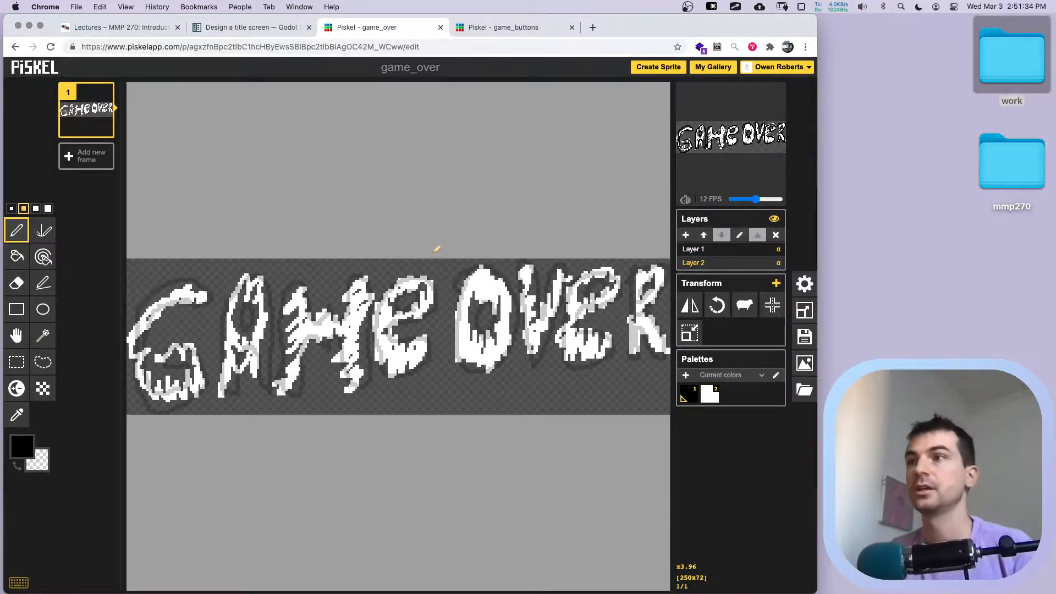
# Compare the white fill on Layer 2 with the black outline on Layer 1 of the game_over sprite.
pyautogui.click(697, 250)
pyautogui.click(694, 263)
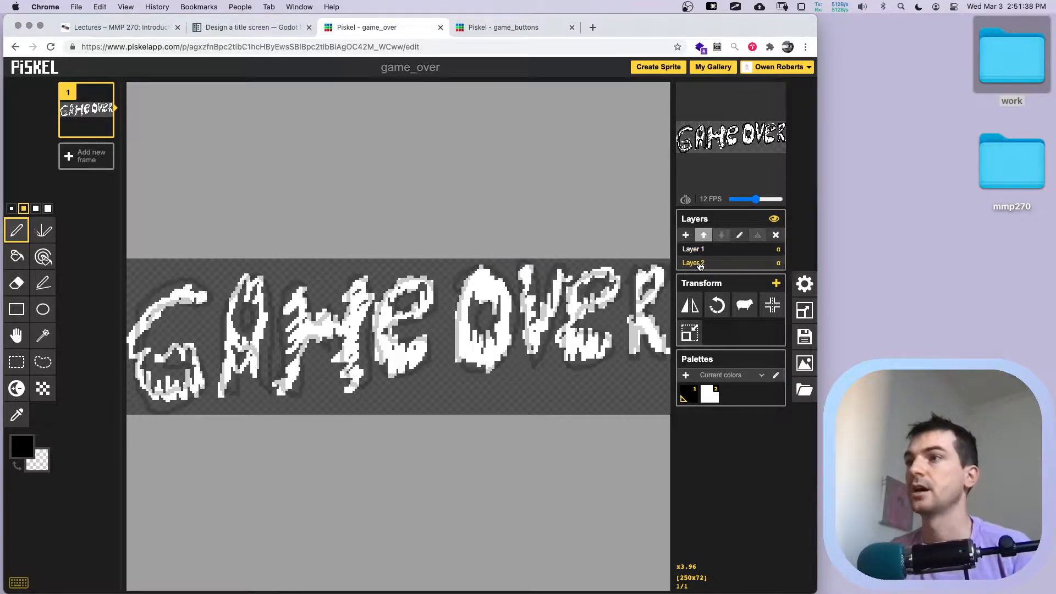
pyautogui.click(694, 249)
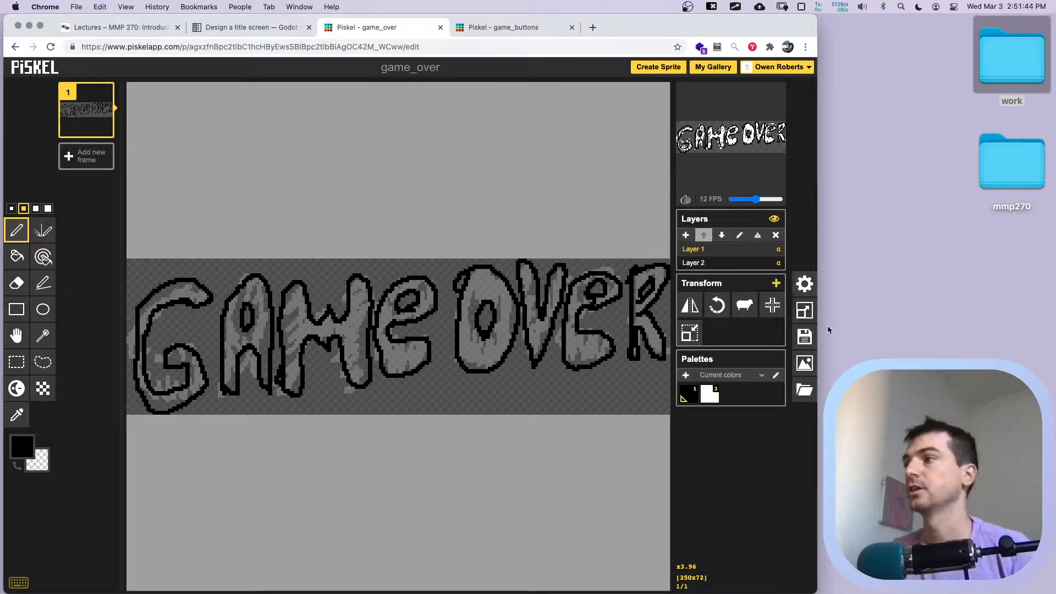
# Export the game_over sprite as a PNG spritesheet file at 2.0x scale.
pyautogui.click(802, 365)
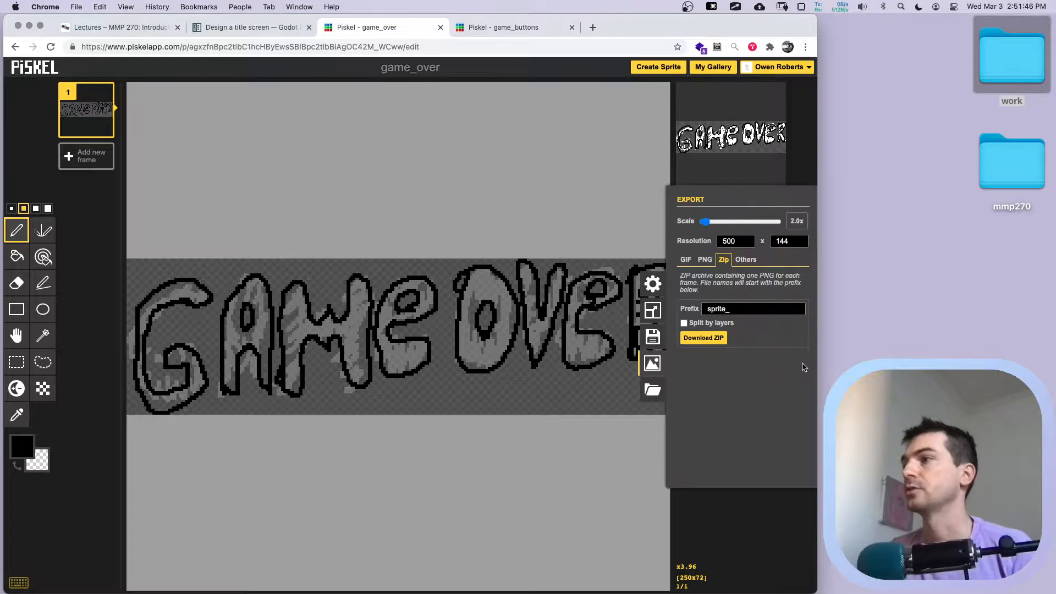
pyautogui.click(706, 260)
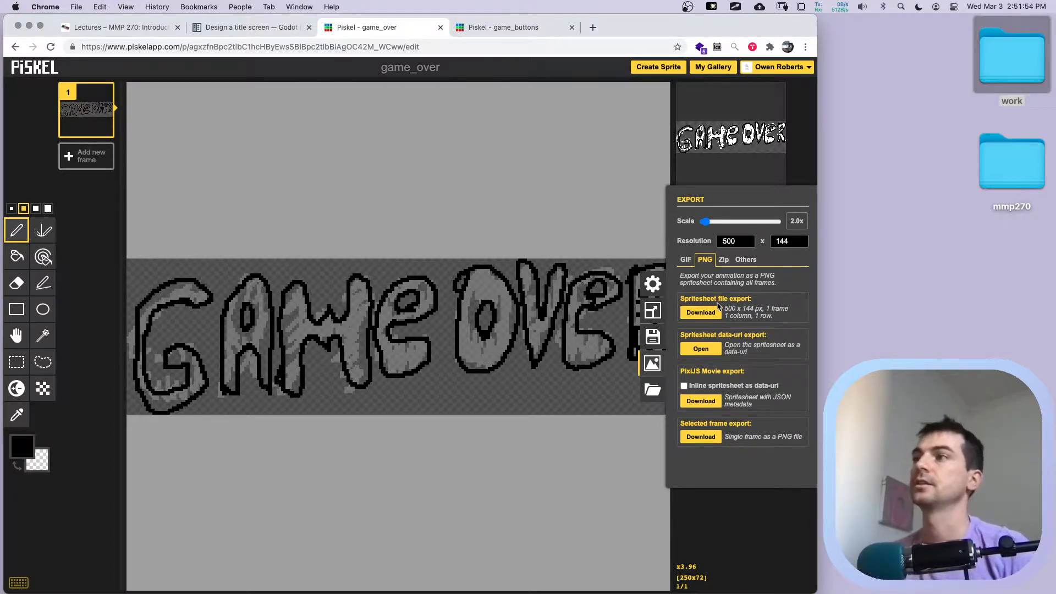
pyautogui.click(701, 313)
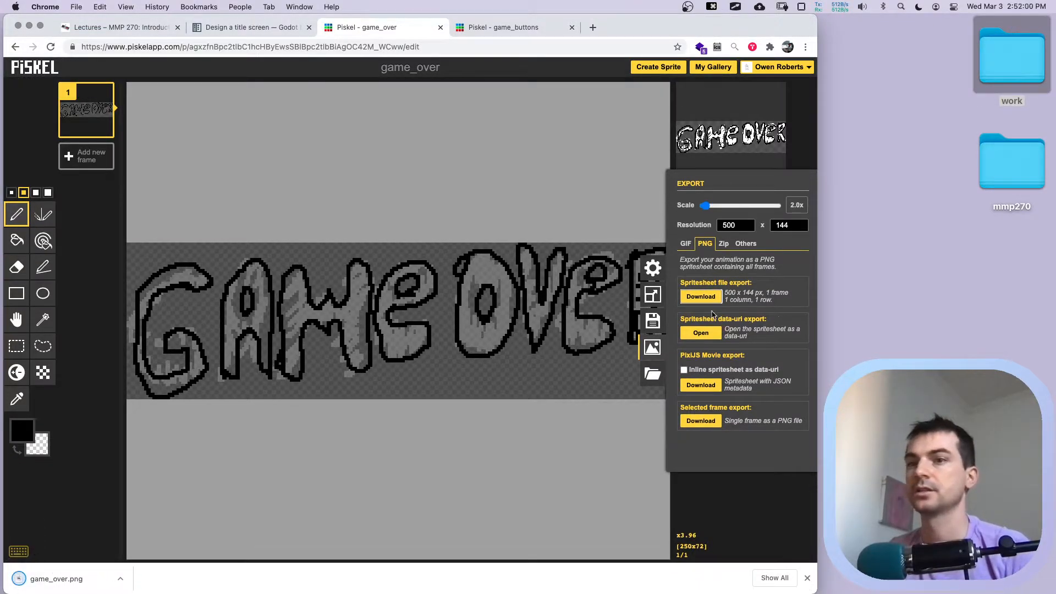
# Switch to Finder and preview the exported game_over.png in the Downloads folder.
pyautogui.press('super+Tab')
pyautogui.click(528, 296)
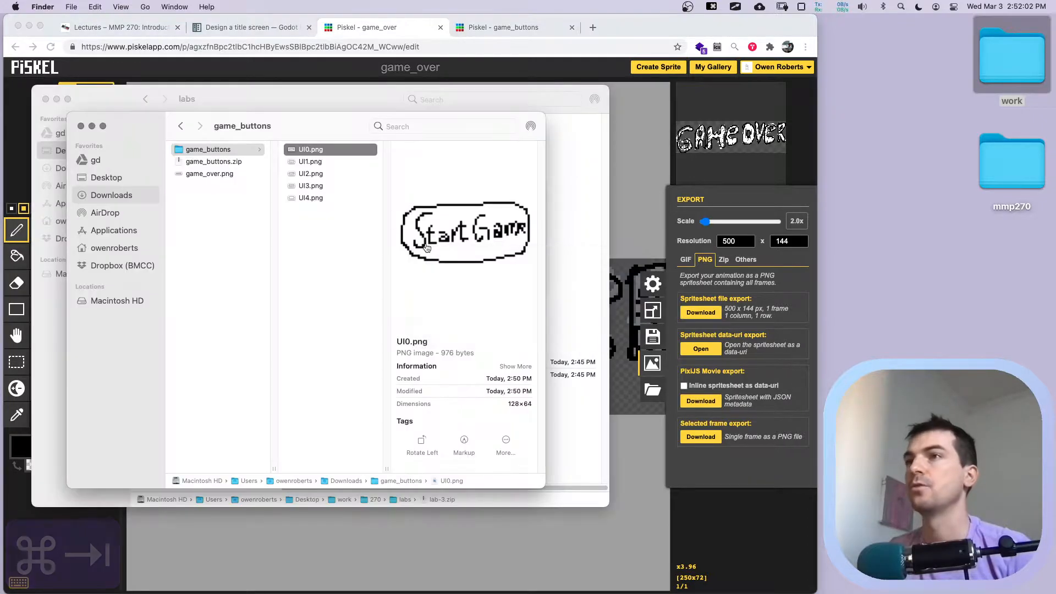
pyautogui.click(199, 174)
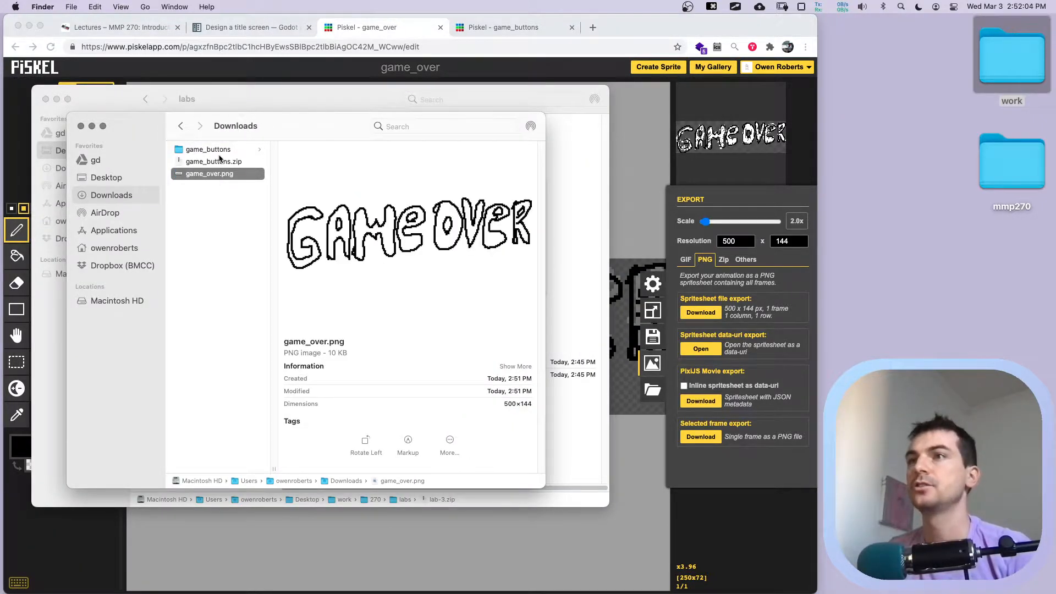
pyautogui.click(222, 150)
pyautogui.click(212, 176)
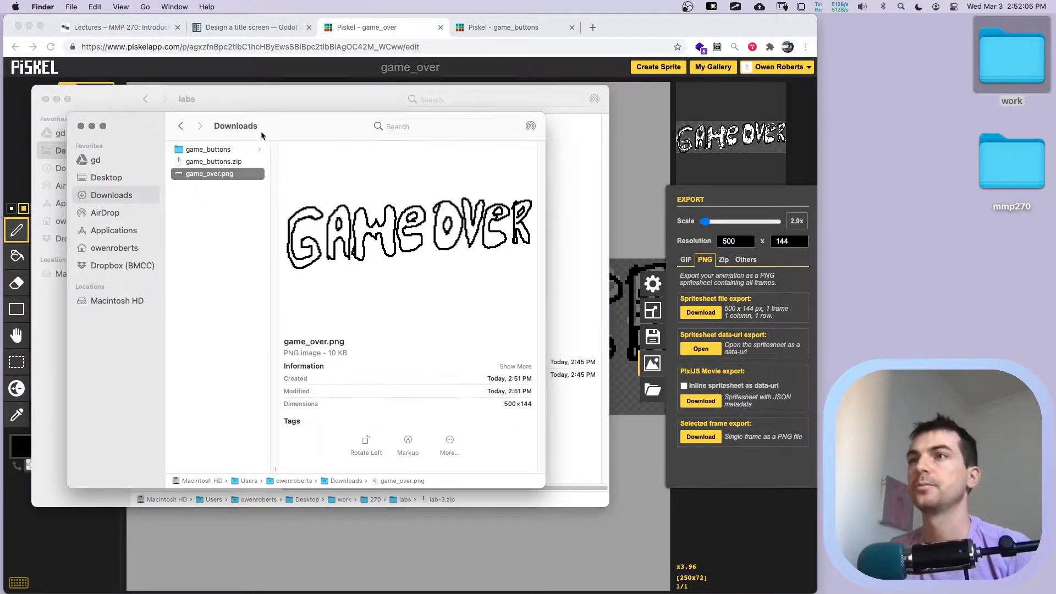
# Close the labs Finder window and reposition the Downloads window over the browser.
pyautogui.moveTo(273, 114); pyautogui.dragTo(278, 148)
pyautogui.click(284, 104)
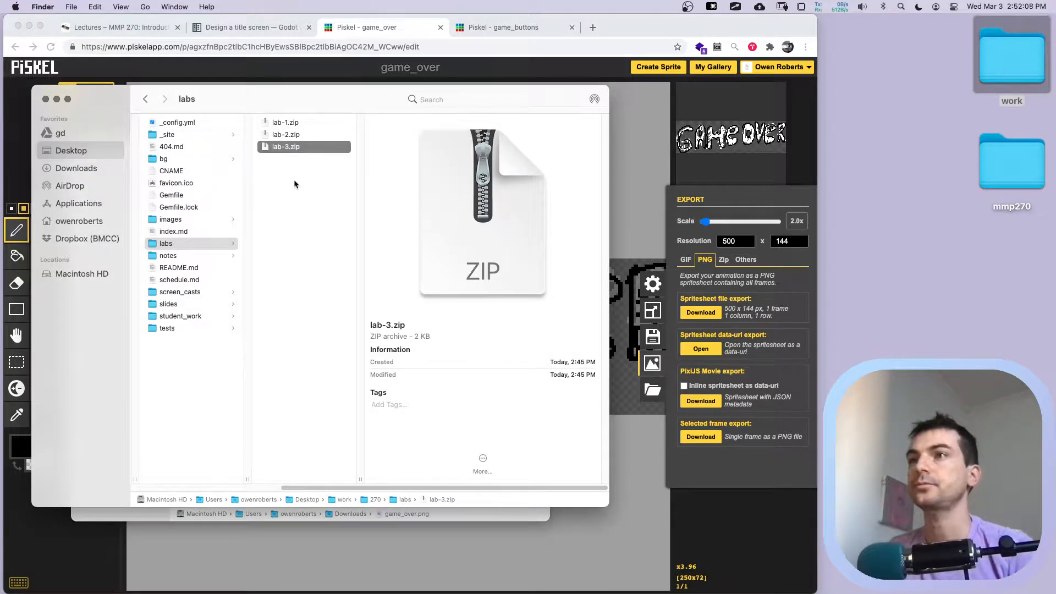
pyautogui.click(46, 99)
pyautogui.moveTo(278, 152); pyautogui.dragTo(252, 98)
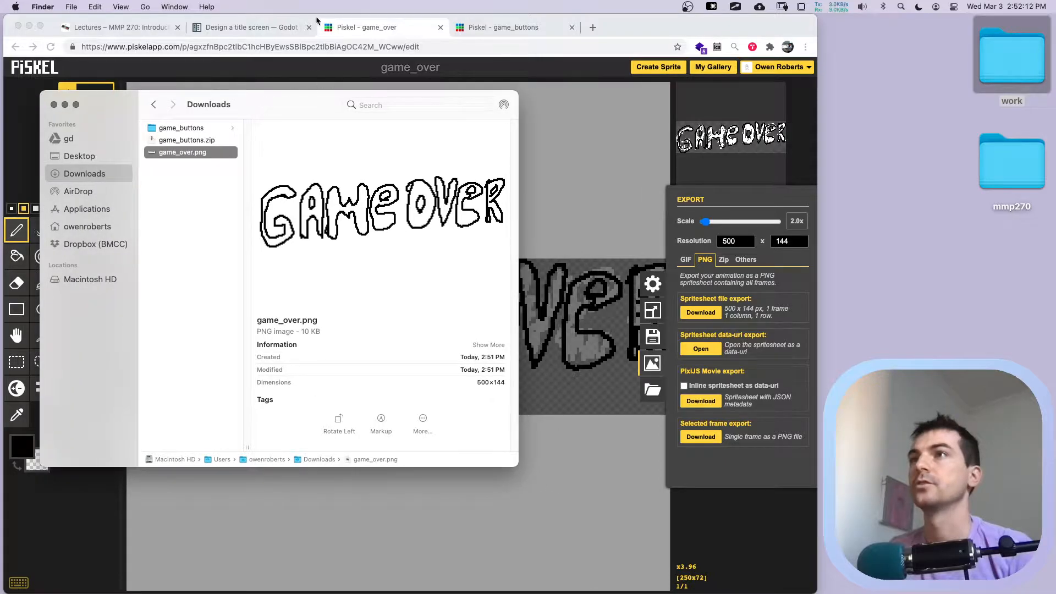
# Return to Piskel in Chrome and open the game_title sprite from the gallery for editing.
pyautogui.click(495, 28)
pyautogui.click(371, 26)
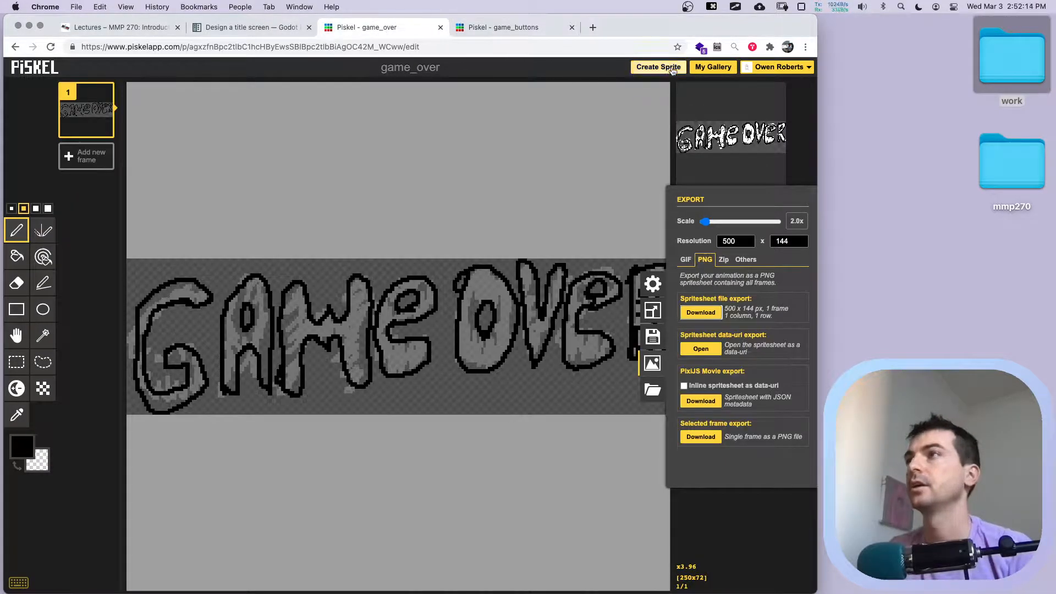
pyautogui.click(711, 66)
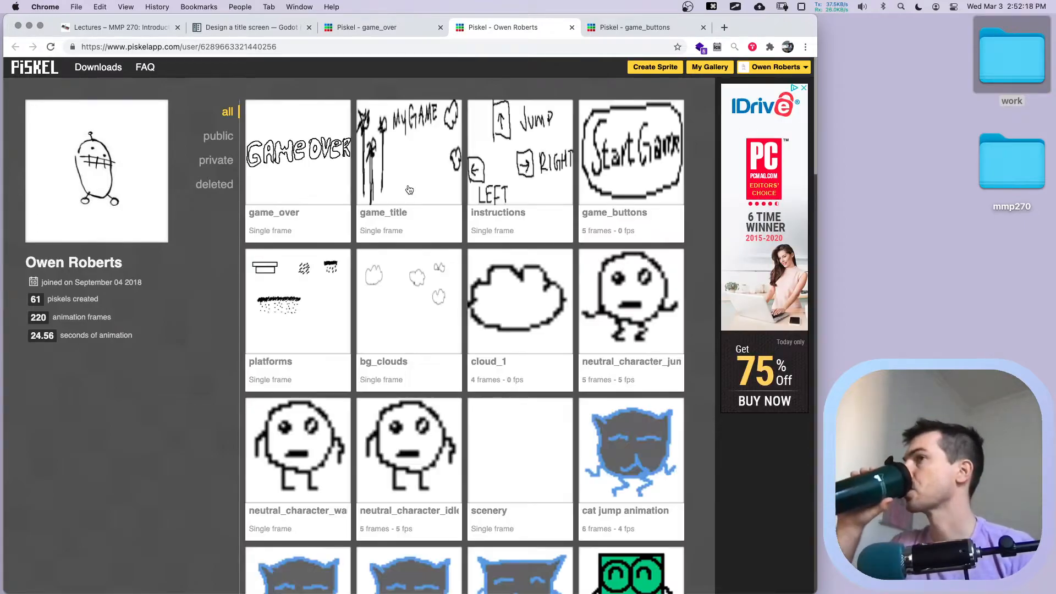
pyautogui.moveTo(409, 189)
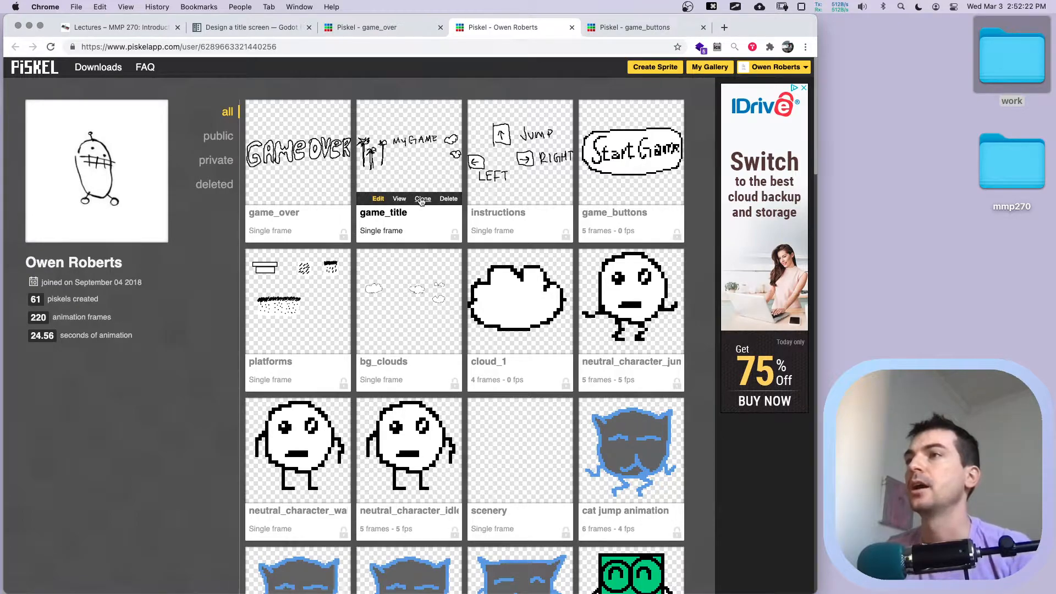
pyautogui.click(375, 200)
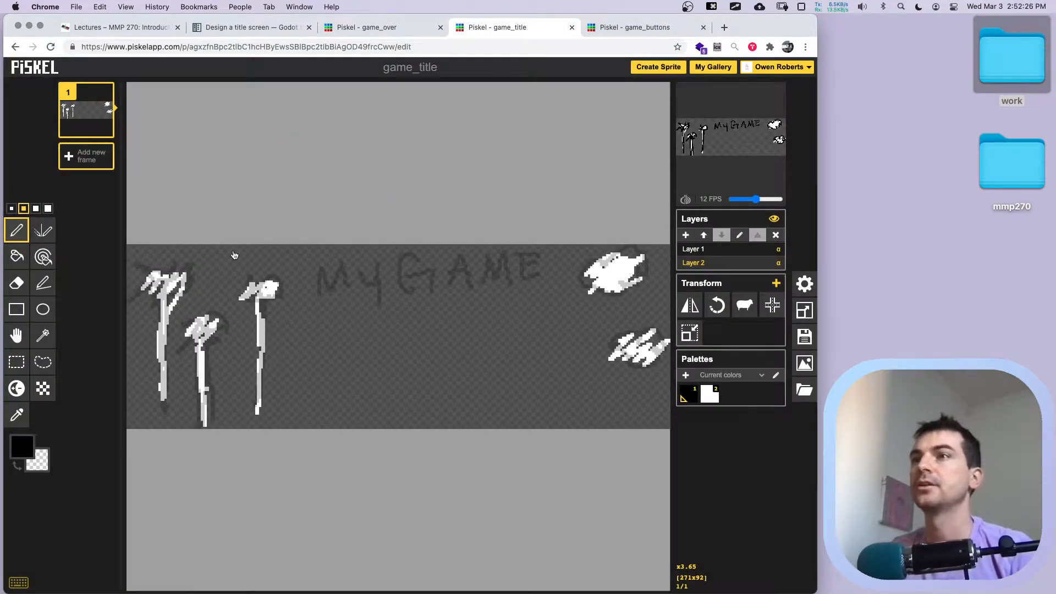
# Show Layer 1 of the game_title sprite and export the sprite as a PNG spritesheet file at 2.0x scale.
pyautogui.click(698, 249)
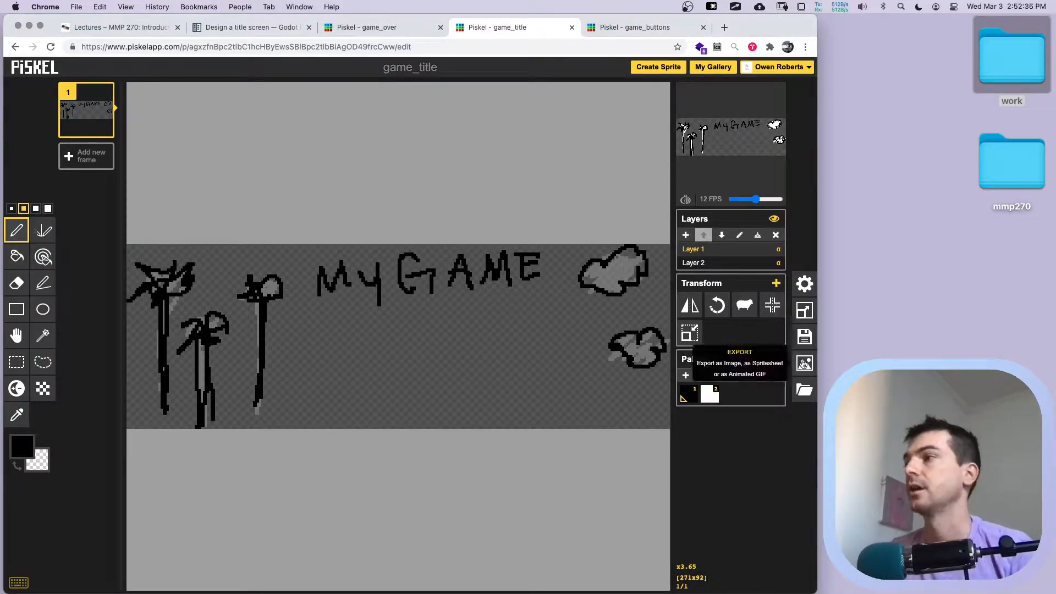
pyautogui.click(803, 363)
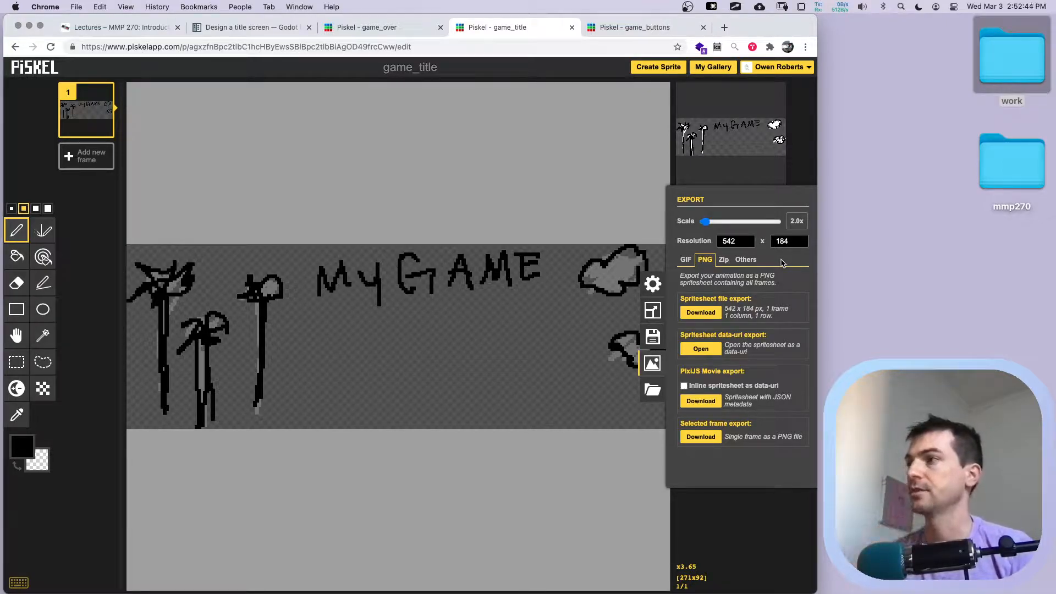
pyautogui.click(703, 313)
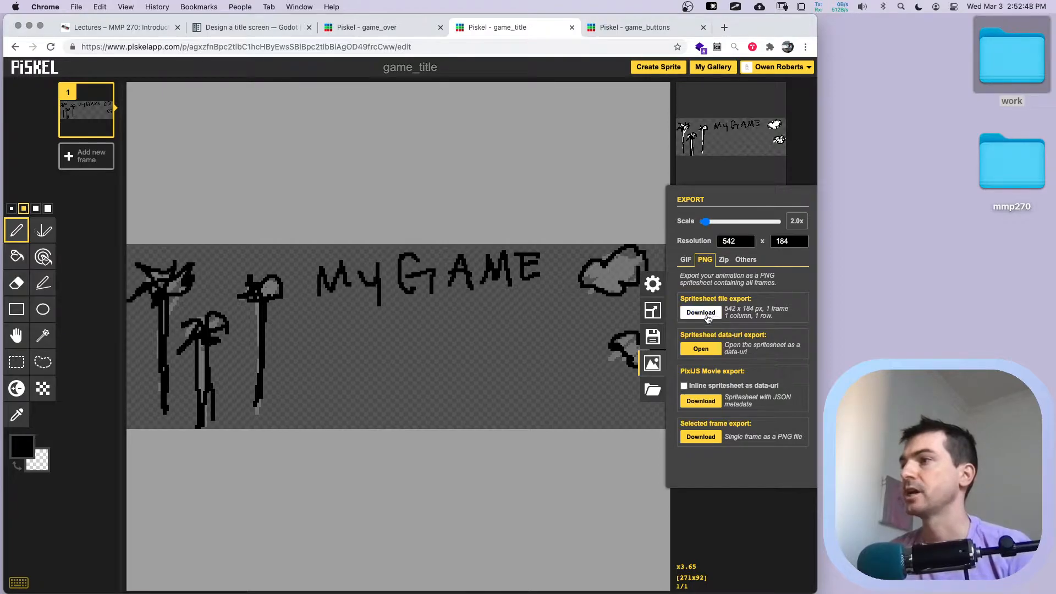
# Preview game_title.png and game_over.png in the Downloads folder in Finder, then return to Chrome.
pyautogui.press('super+Tab')
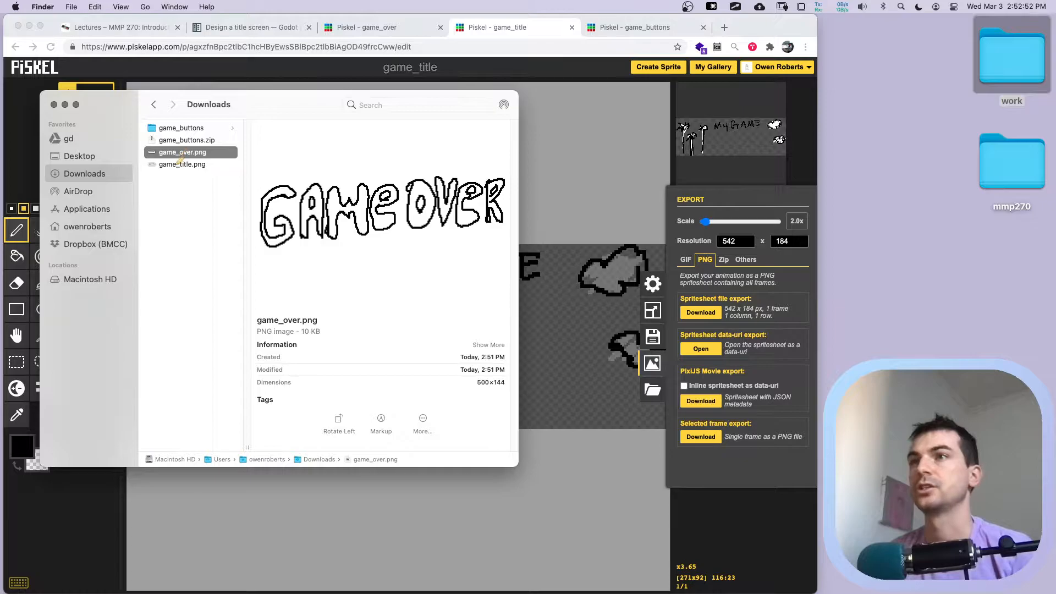
pyautogui.click(177, 165)
pyautogui.click(190, 154)
pyautogui.click(189, 165)
pyautogui.press('super+Tab')
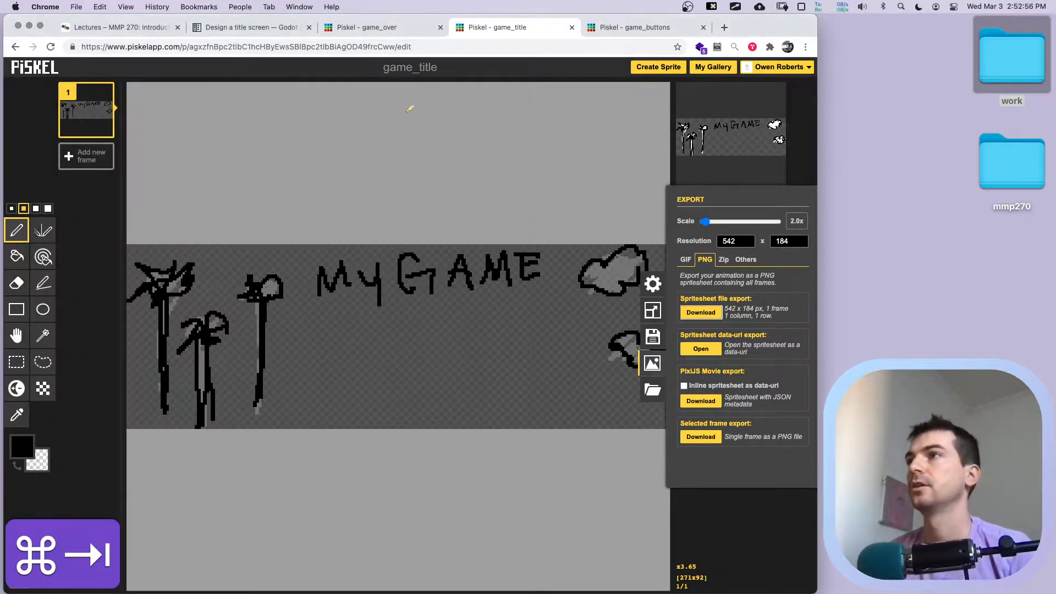
# Open the instructions sprite from the Piskel gallery for editing.
pyautogui.click(374, 27)
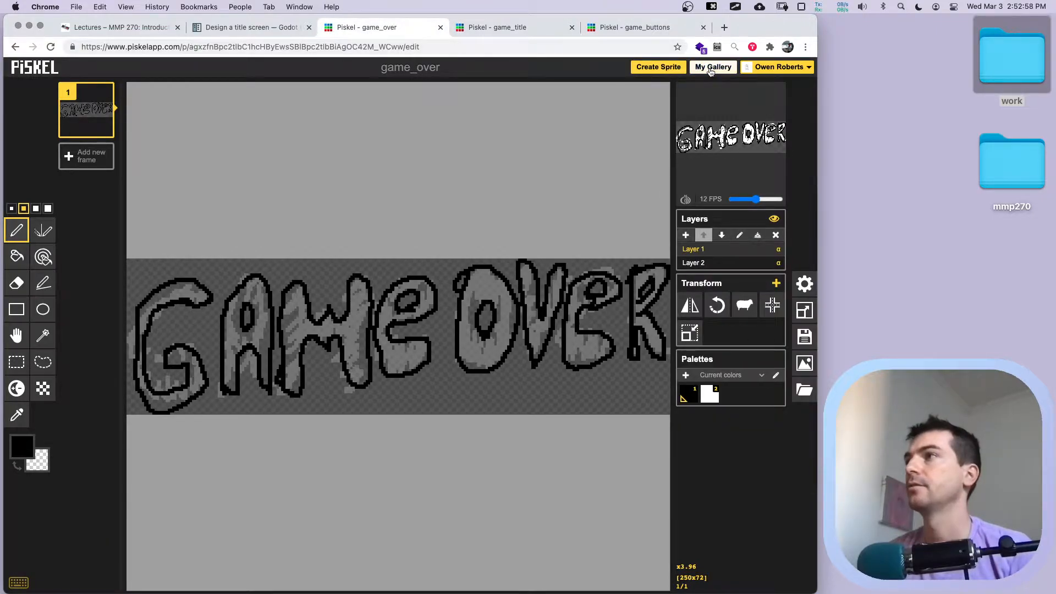
pyautogui.click(713, 67)
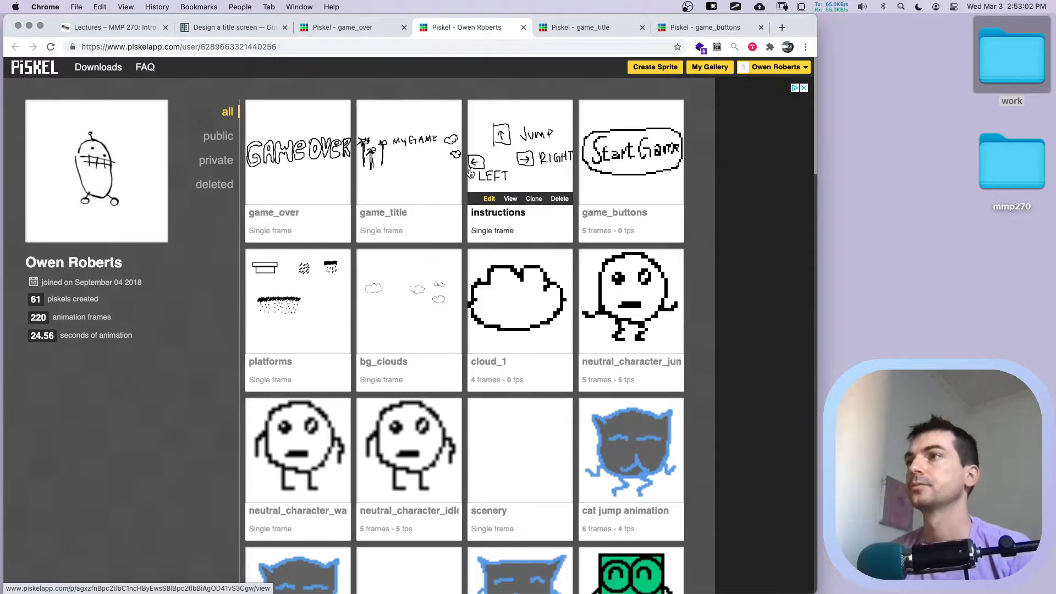
pyautogui.moveTo(510, 149)
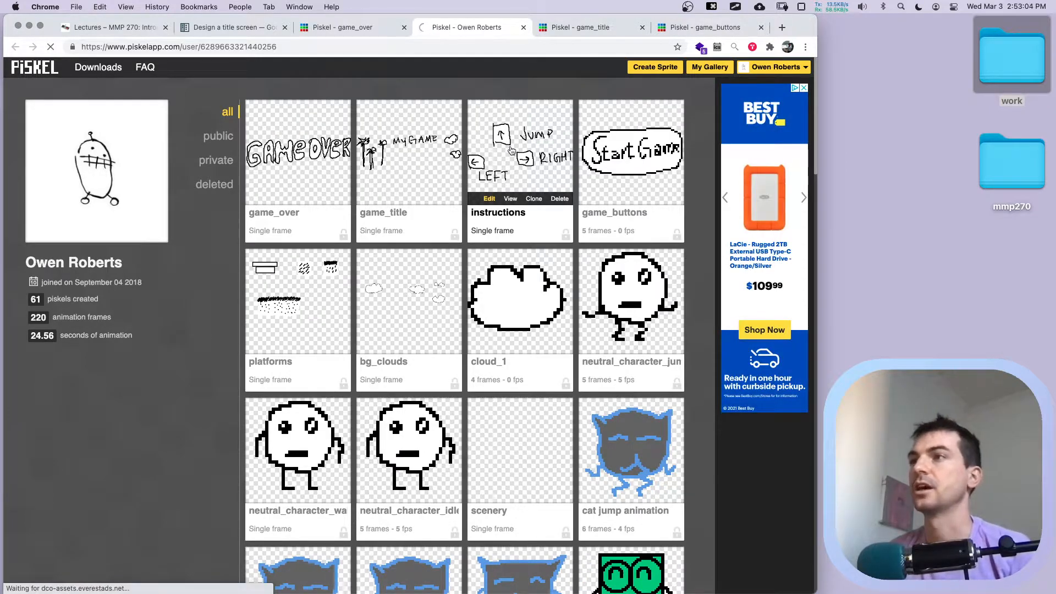
pyautogui.click(503, 176)
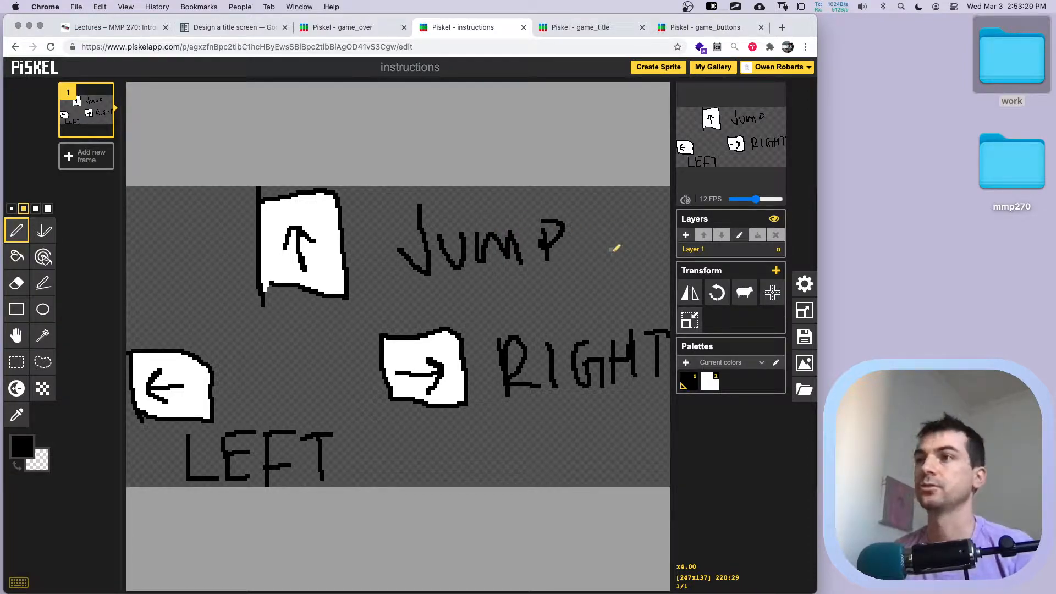
# Export the instructions sprite as a PNG spritesheet file at 2.0x scale and bring up the Downloads folder in Finder.
pyautogui.click(806, 364)
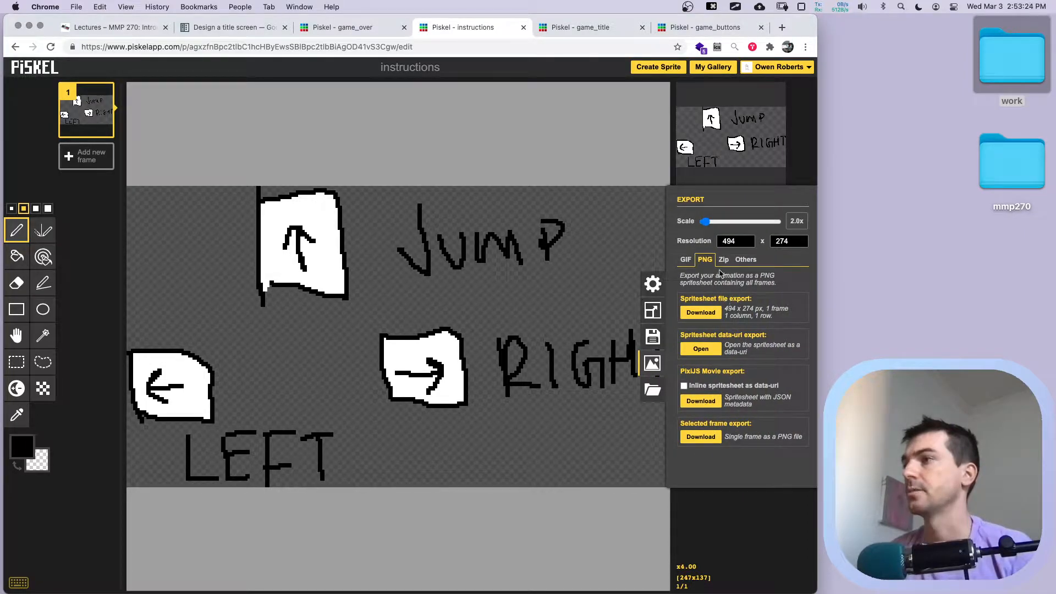
pyautogui.click(700, 312)
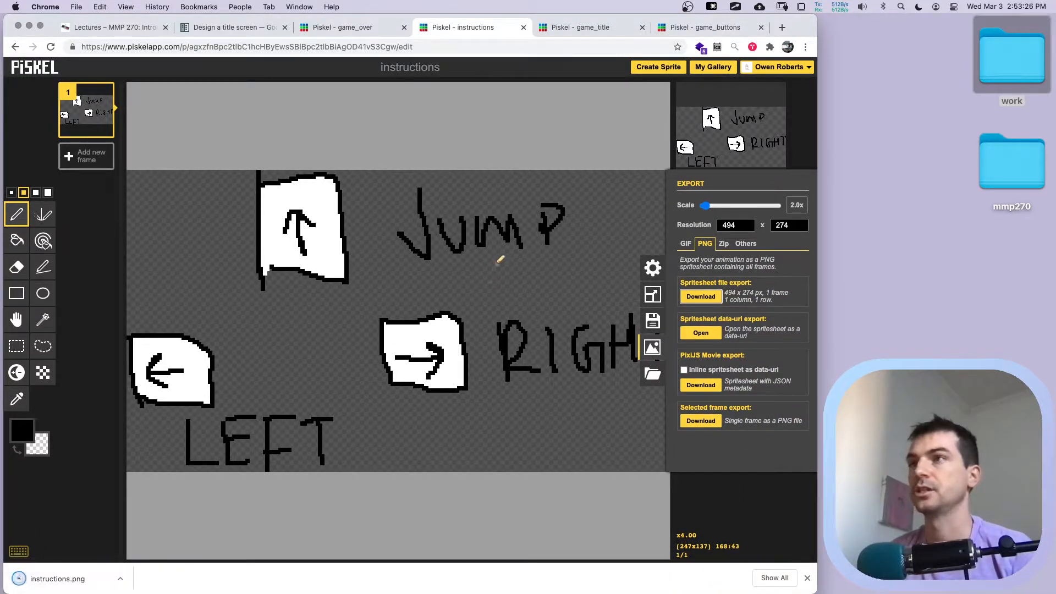
pyautogui.press('super+Tab')
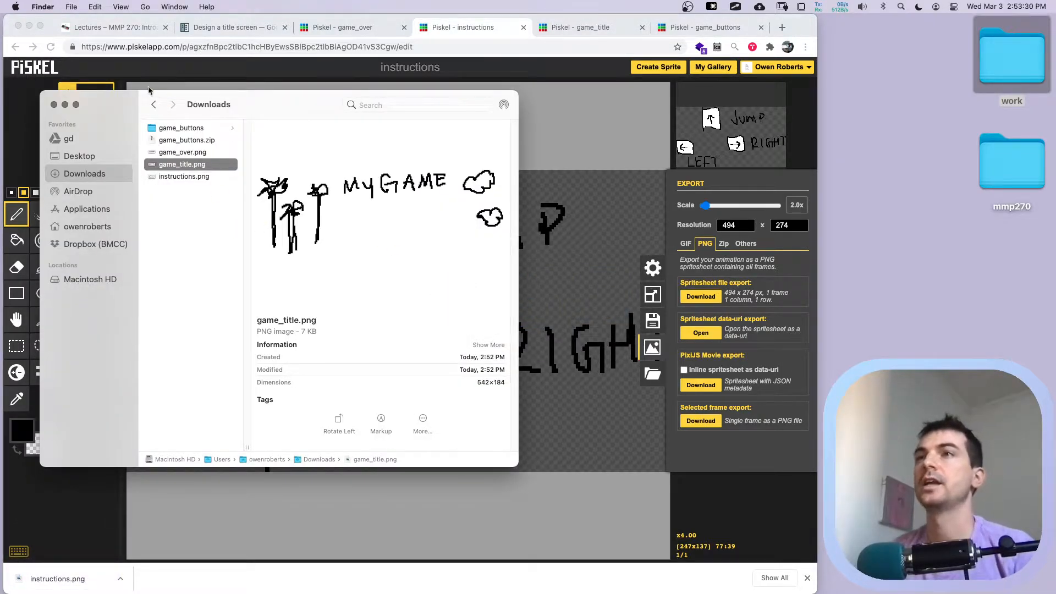
# Download the Lab 3 Archive from the course's Lectures page and select StartMenu.gd in the extracted Scripts folder.
pyautogui.click(124, 30)
pyautogui.click(129, 27)
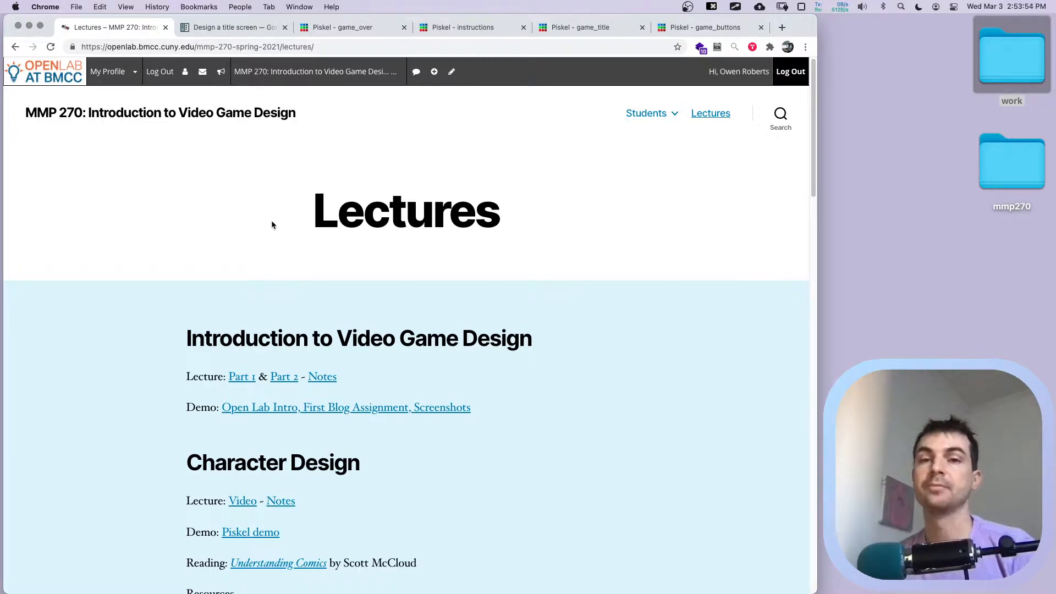
pyautogui.scroll(-14, 291, 217)
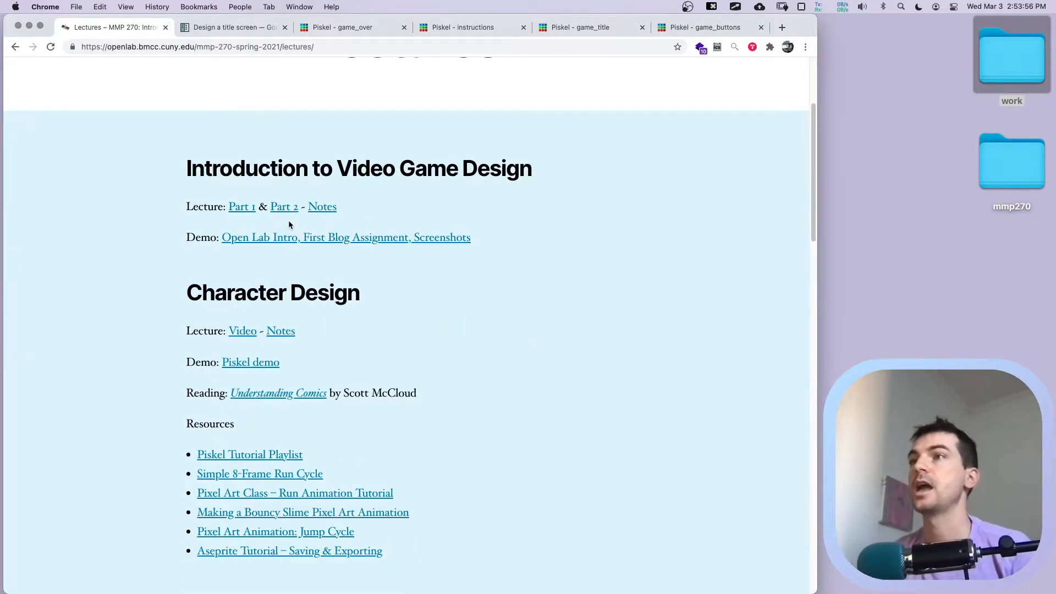
pyautogui.scroll(-7, 287, 220)
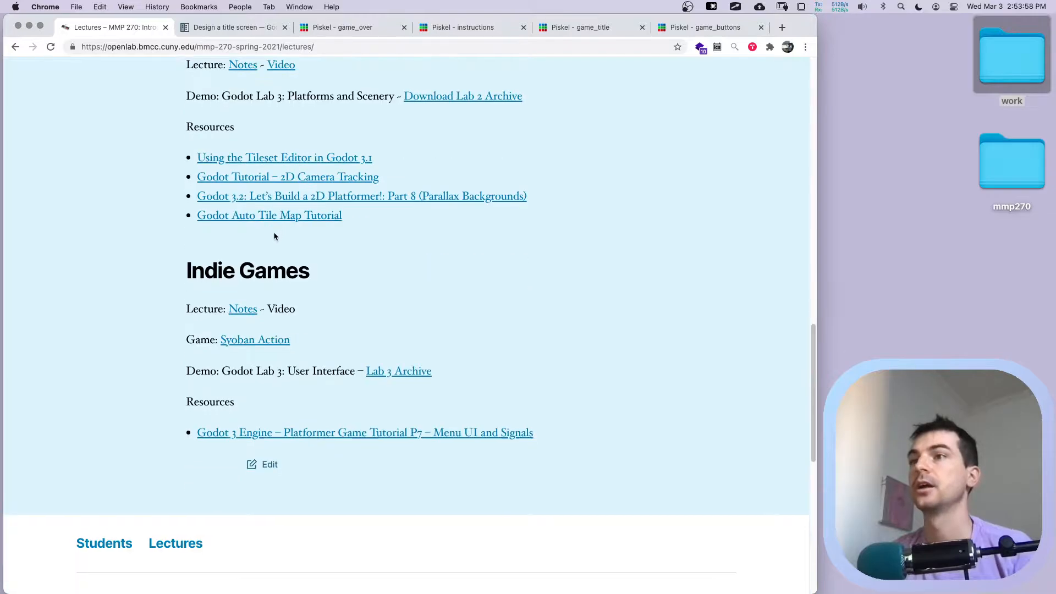
pyautogui.click(394, 288)
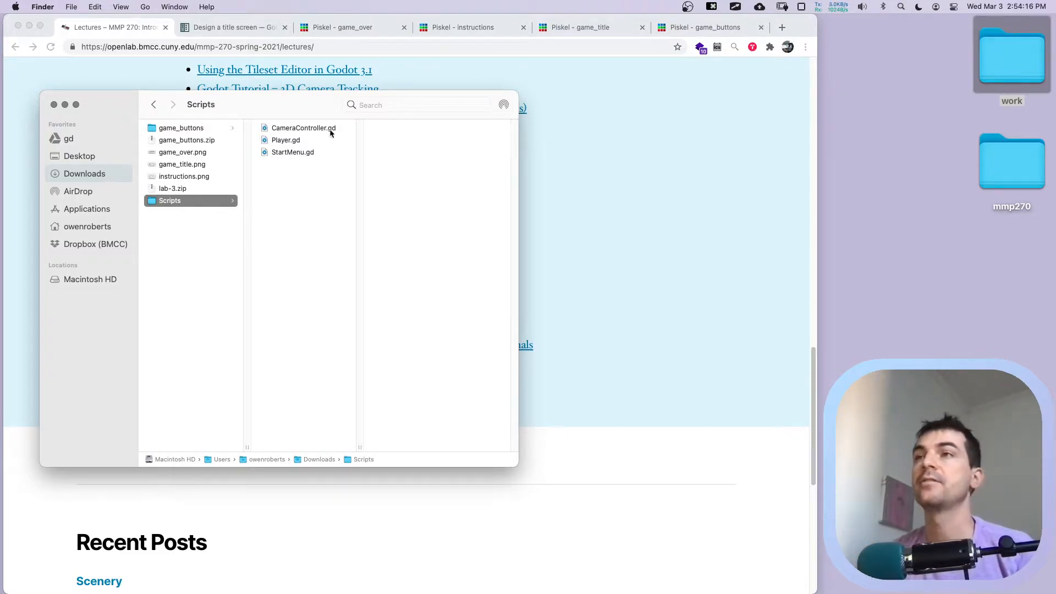
pyautogui.click(288, 154)
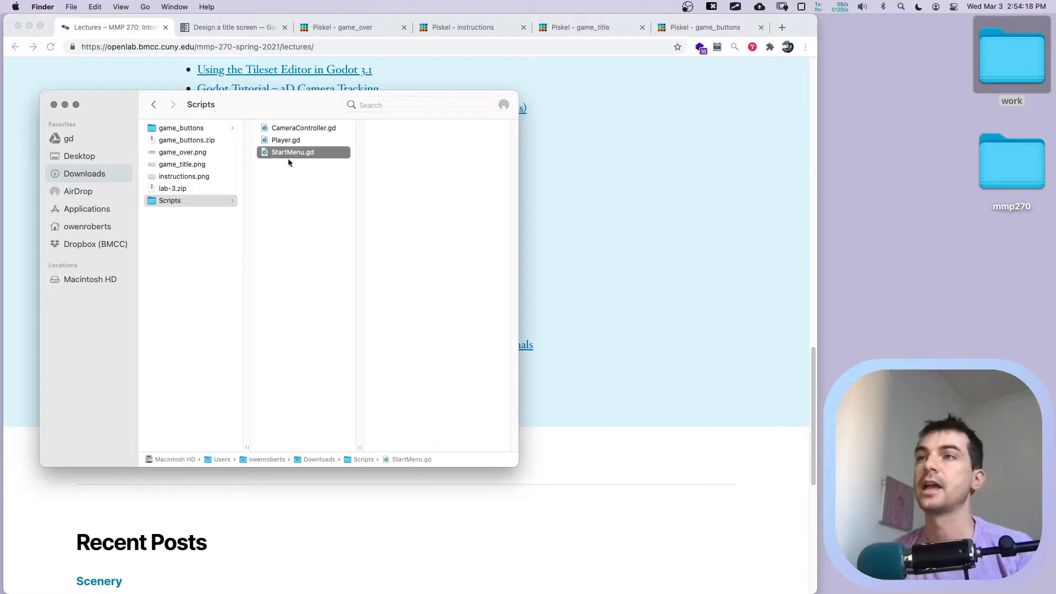
# Create a new folder named Scenes inside the lab-3 project folder.
pyautogui.moveTo(265, 106); pyautogui.dragTo(252, 87)
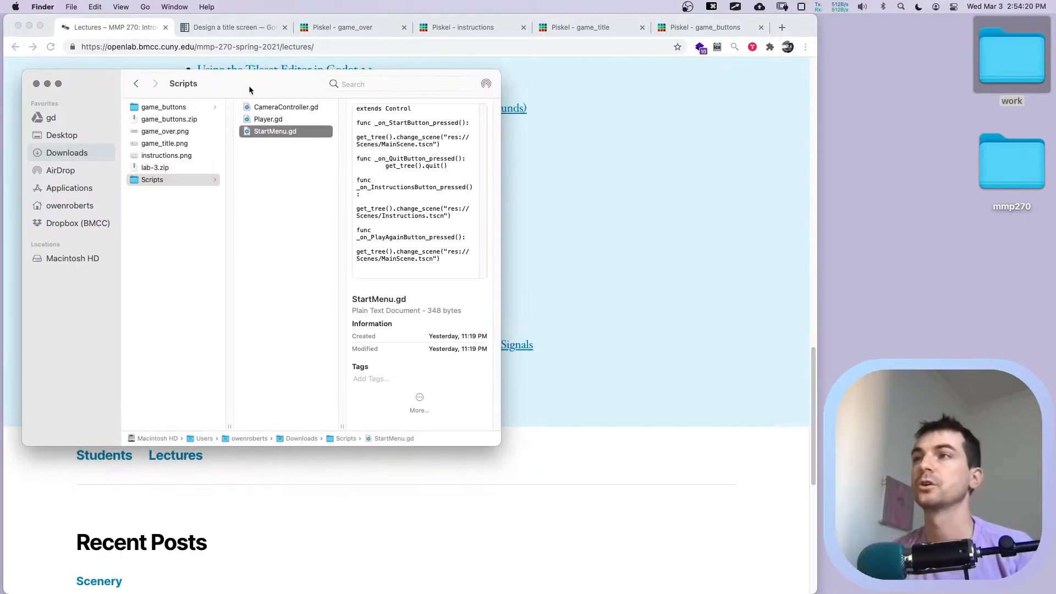
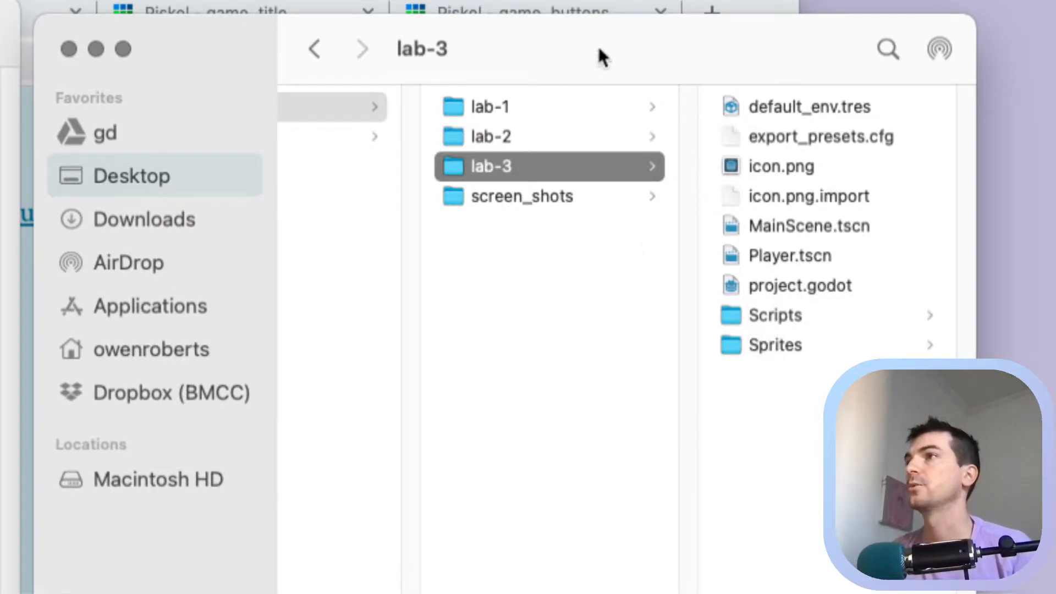
pyautogui.moveTo(588, 61); pyautogui.dragTo(292, 40)
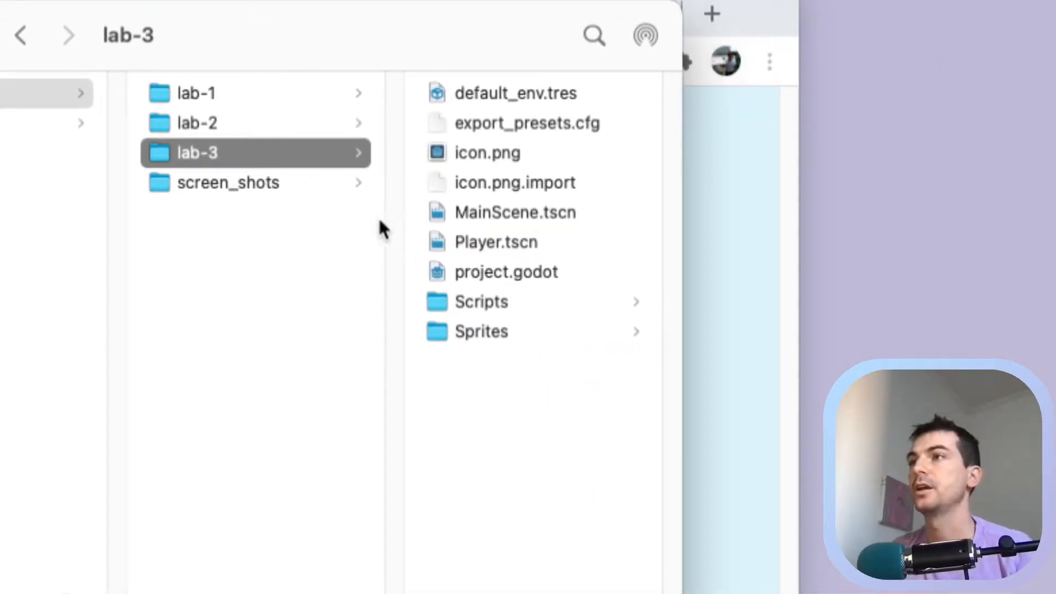
pyautogui.rightClick(449, 351)
pyautogui.click(472, 370)
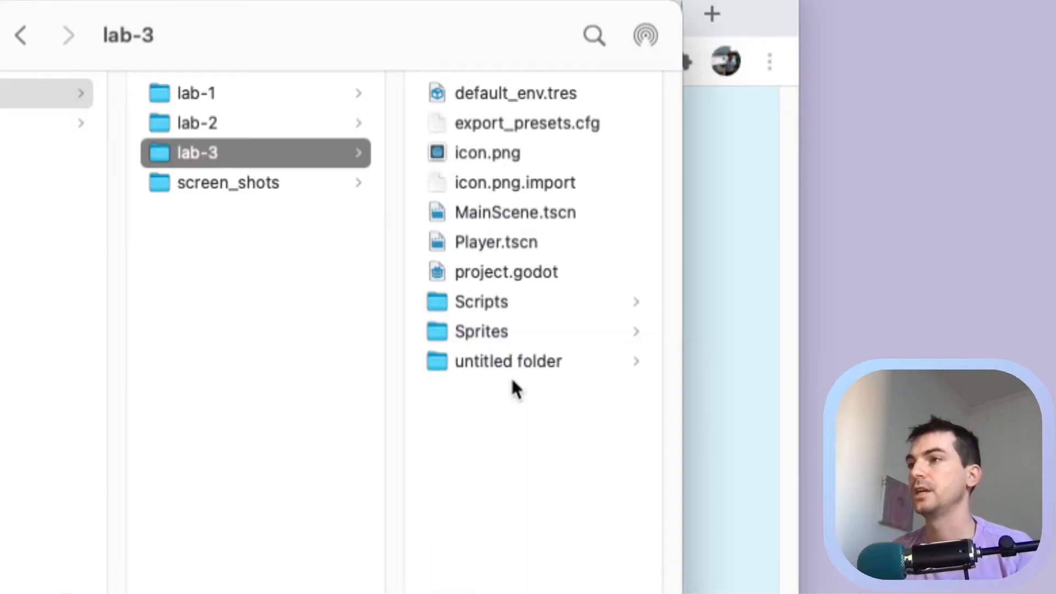
pyautogui.write('Scees')
pyautogui.press('BackSpace')
pyautogui.press('BackSpace')
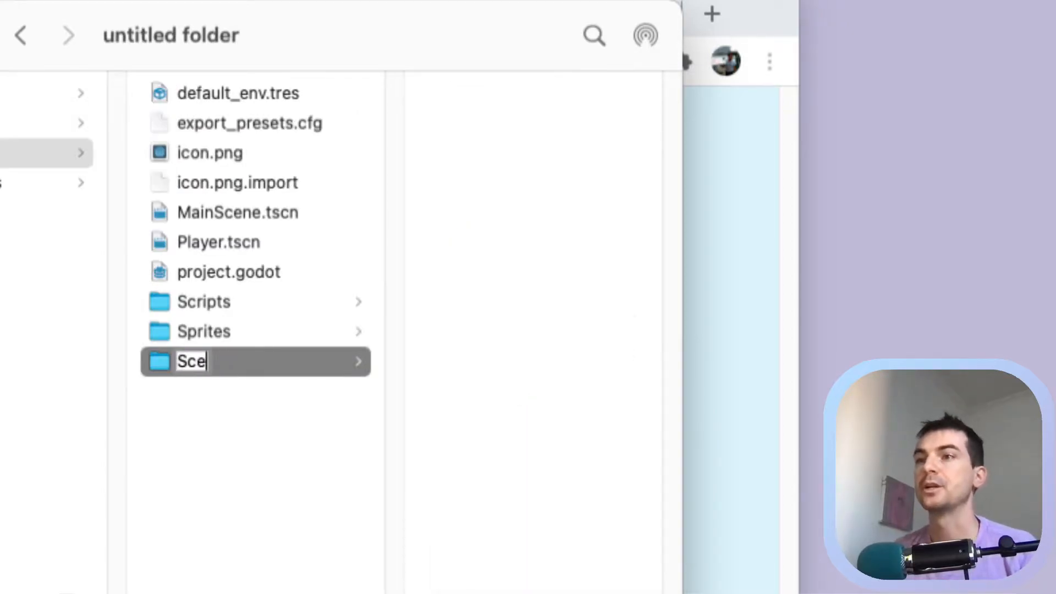
pyautogui.write('nes')
pyautogui.press('Return')
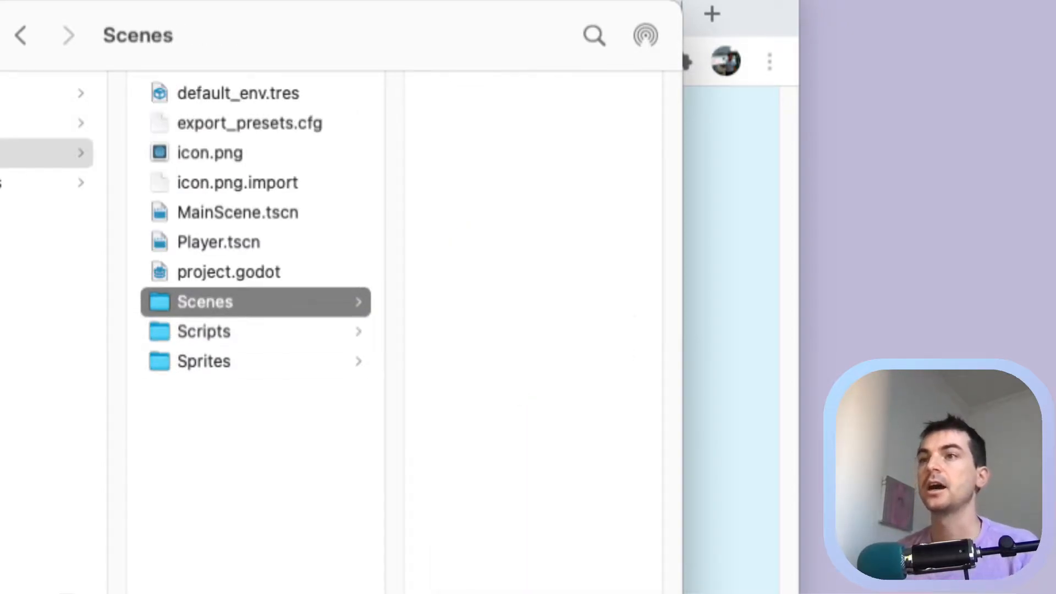
# Move Player.tscn and MainScene.tscn from the lab-3 folder into its Scenes folder.
pyautogui.click(198, 332)
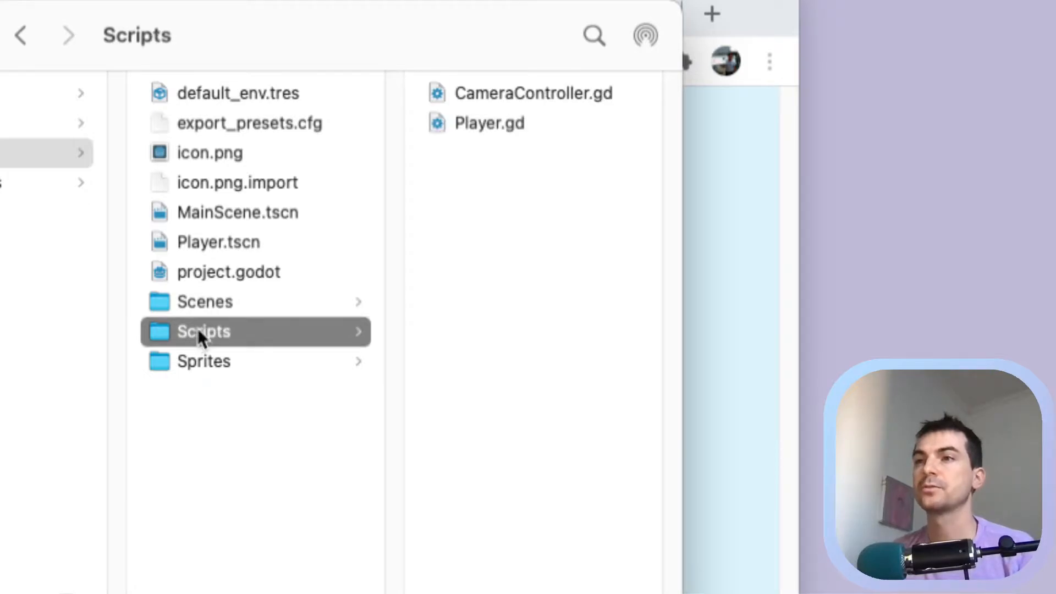
pyautogui.click(202, 360)
pyautogui.click(215, 306)
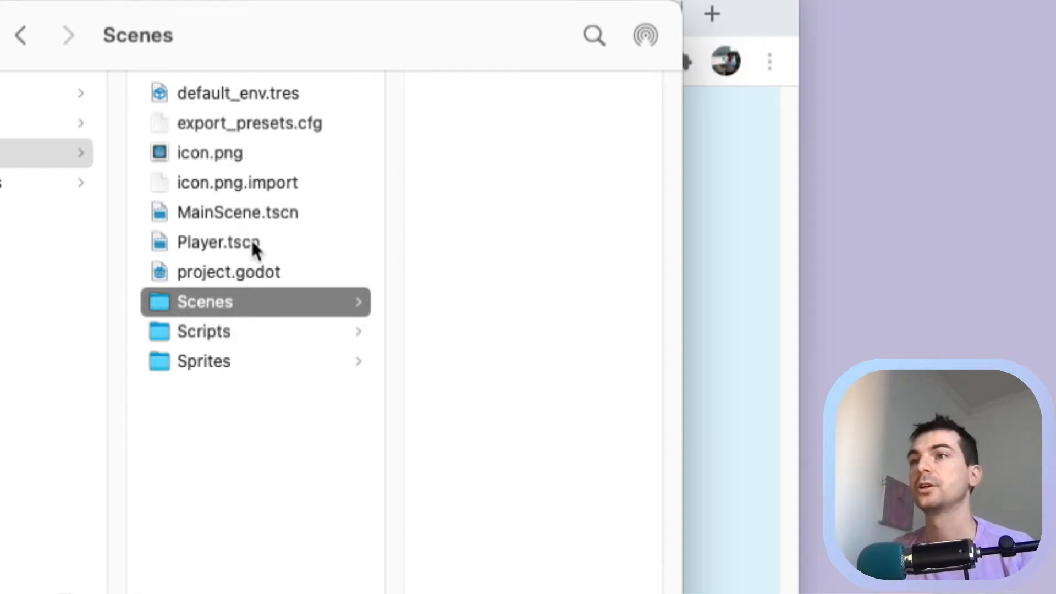
pyautogui.moveTo(207, 242); pyautogui.dragTo(217, 300)
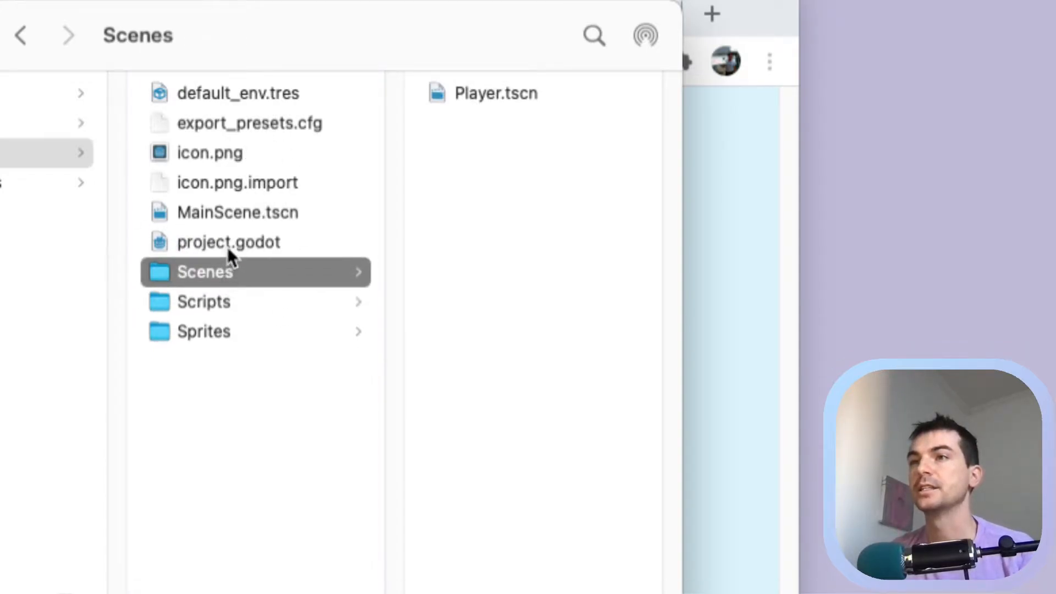
pyautogui.moveTo(227, 220); pyautogui.dragTo(224, 267)
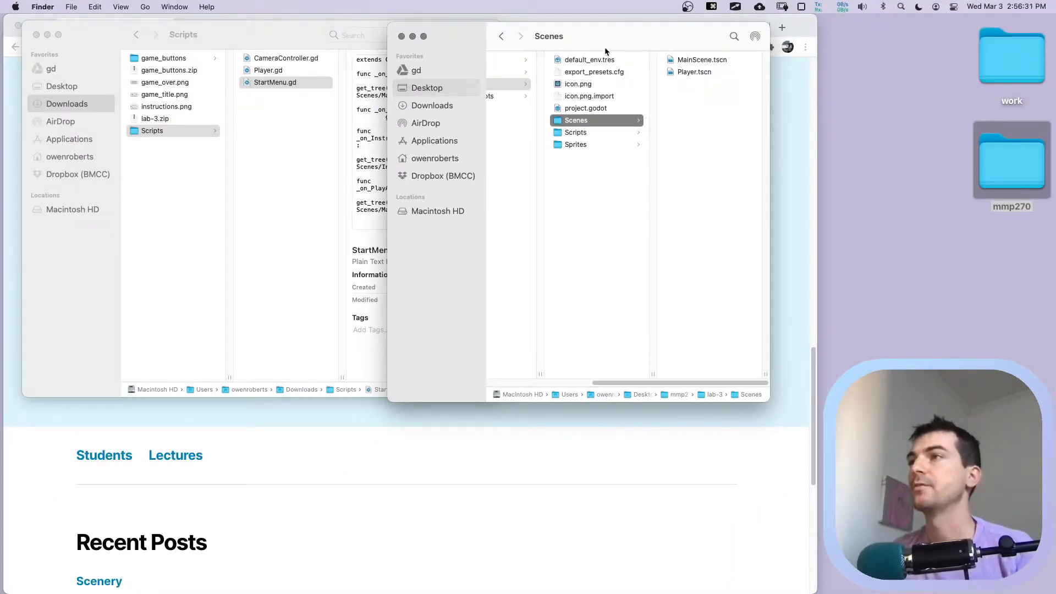
# Move the downloaded Scripts folder into lab-3, replacing the existing Scripts folder, and view its contents.
pyautogui.moveTo(511, 58); pyautogui.dragTo(457, 107)
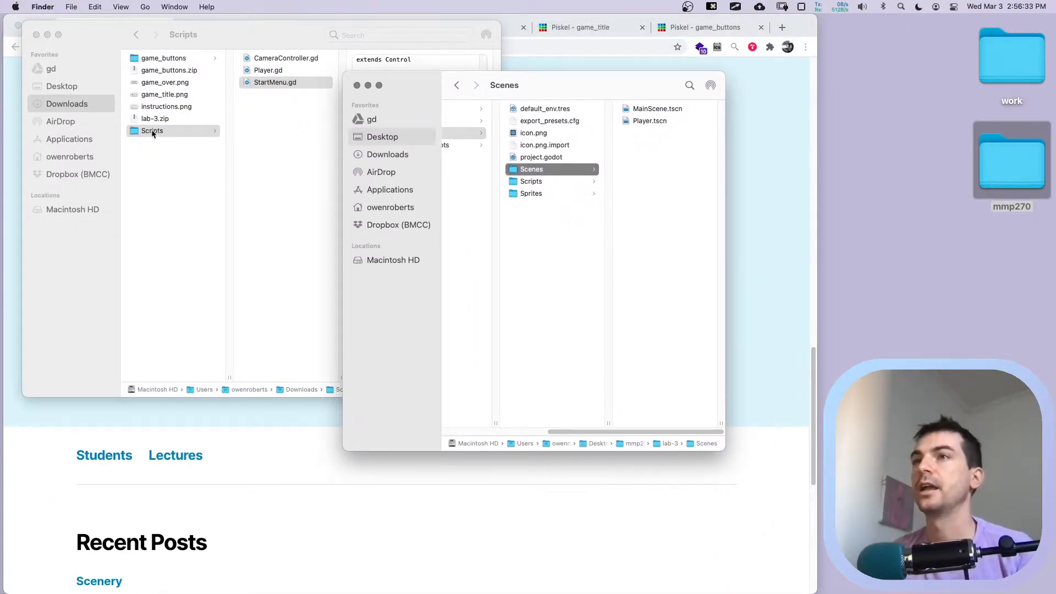
pyautogui.moveTo(149, 131); pyautogui.dragTo(544, 230)
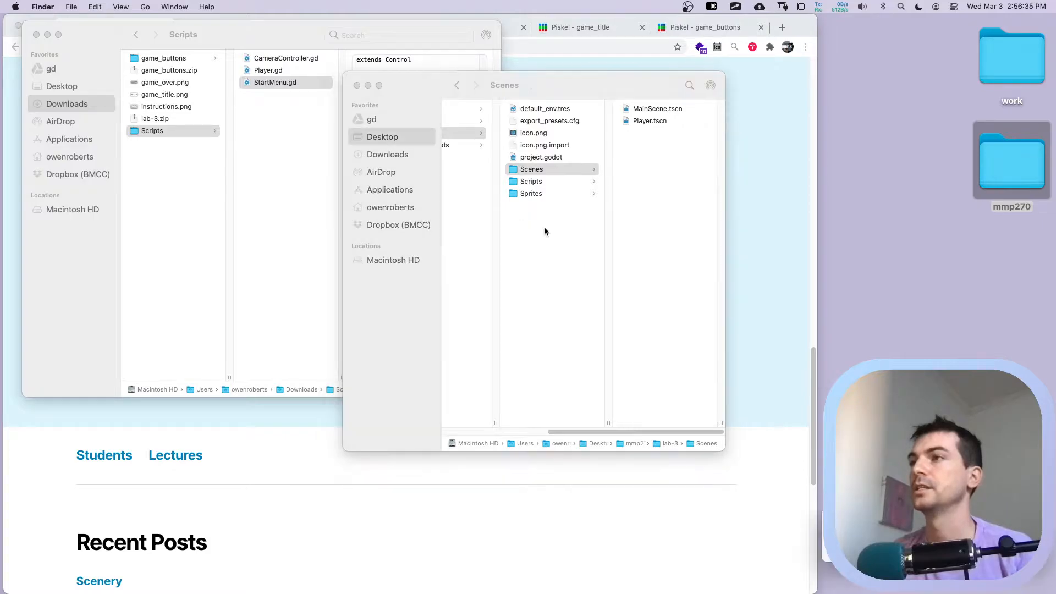
pyautogui.moveTo(712, 356); pyautogui.dragTo(388, 184)
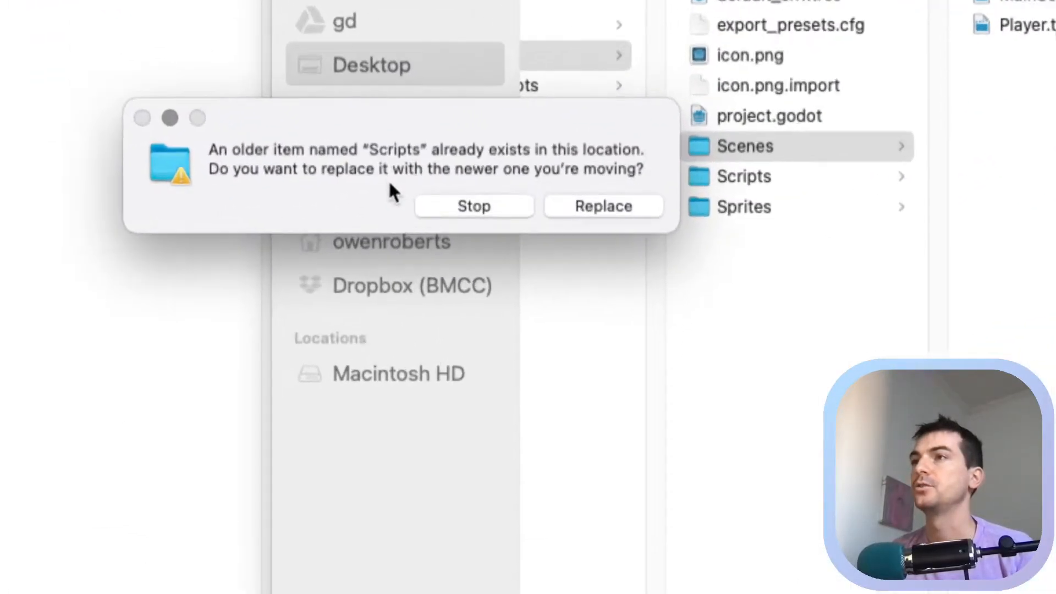
pyautogui.click(616, 208)
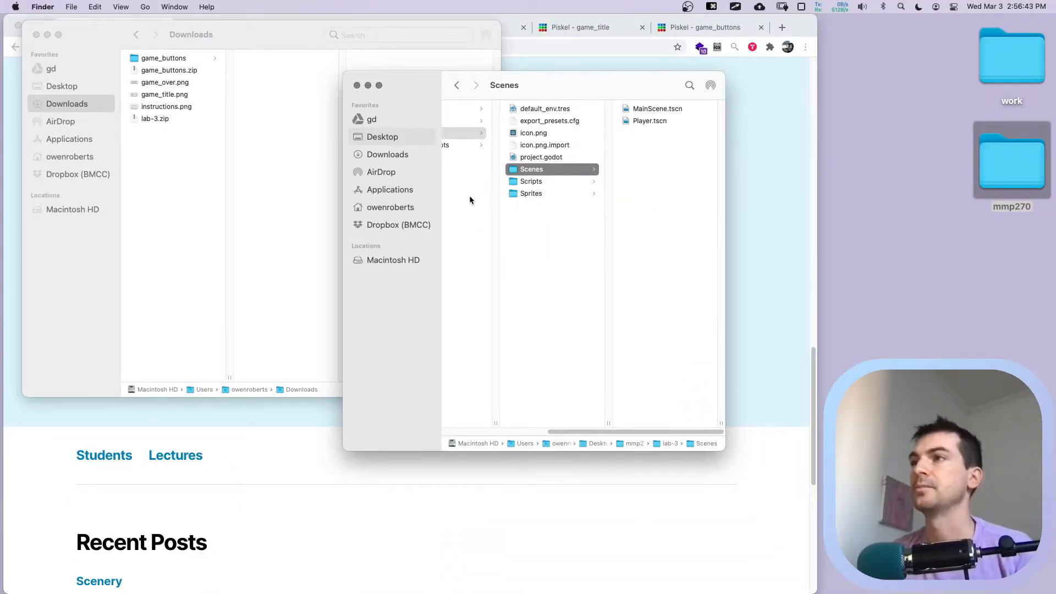
pyautogui.click(563, 183)
pyautogui.moveTo(557, 84); pyautogui.dragTo(539, 84)
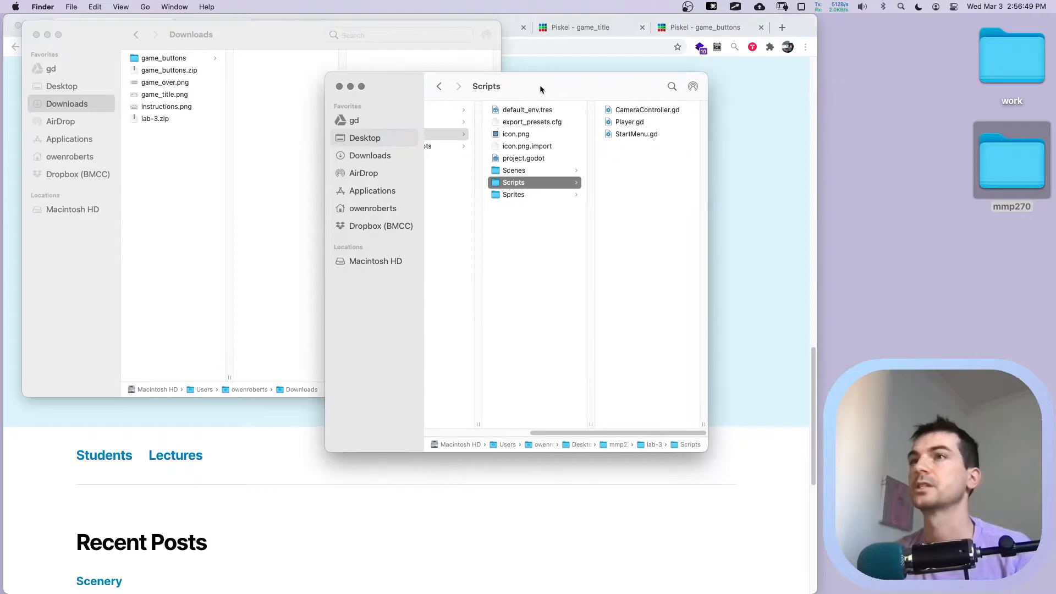
# Move the game_buttons folder from Downloads into the lab-3 Sprites folder and widen the Finder window to show its files.
pyautogui.click(525, 196)
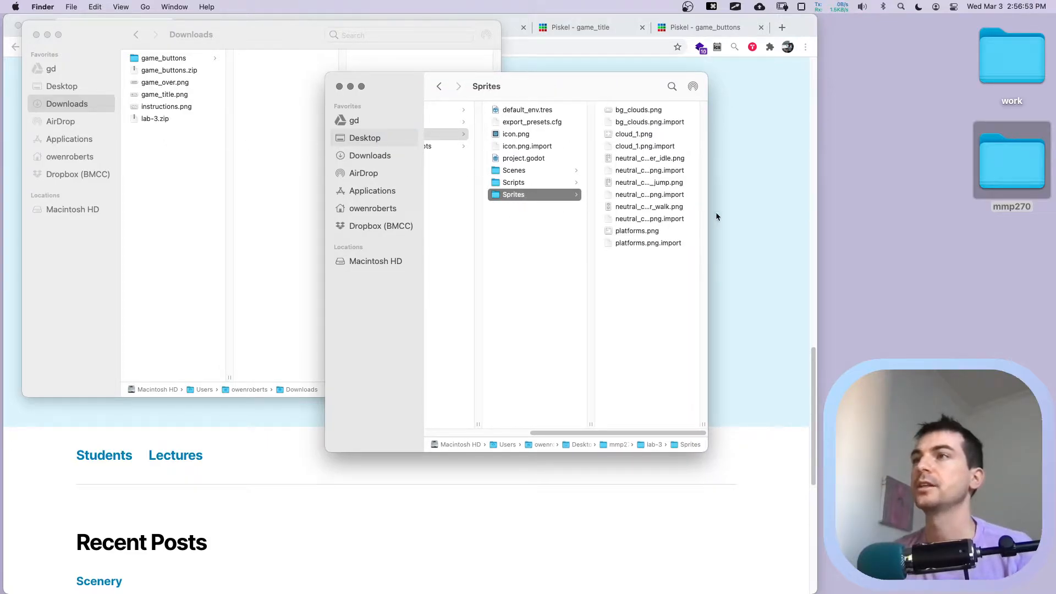
pyautogui.moveTo(154, 60); pyautogui.dragTo(644, 266)
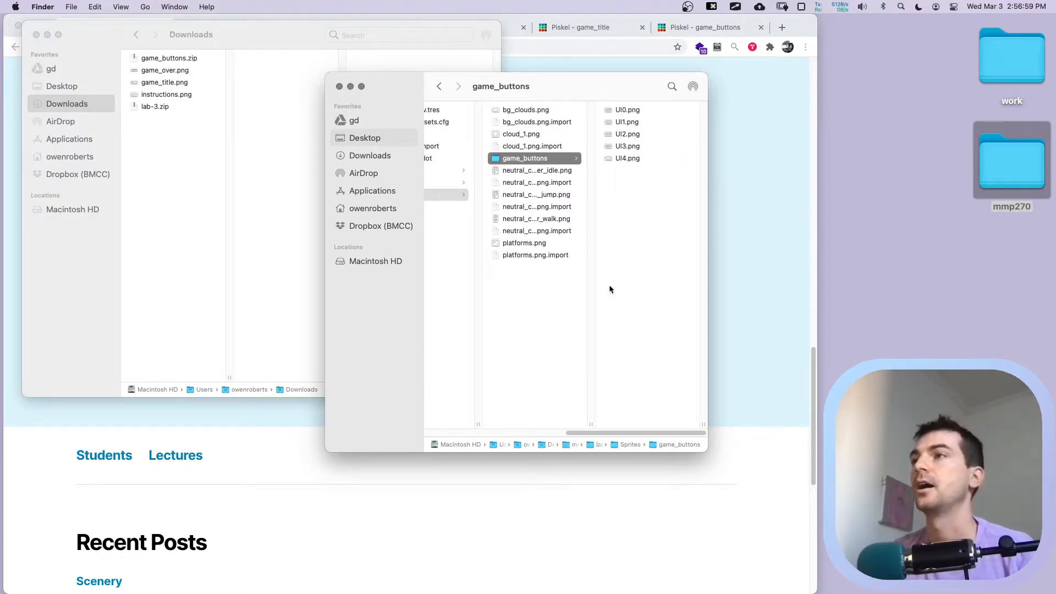
pyautogui.hscroll(-5, 608, 285)
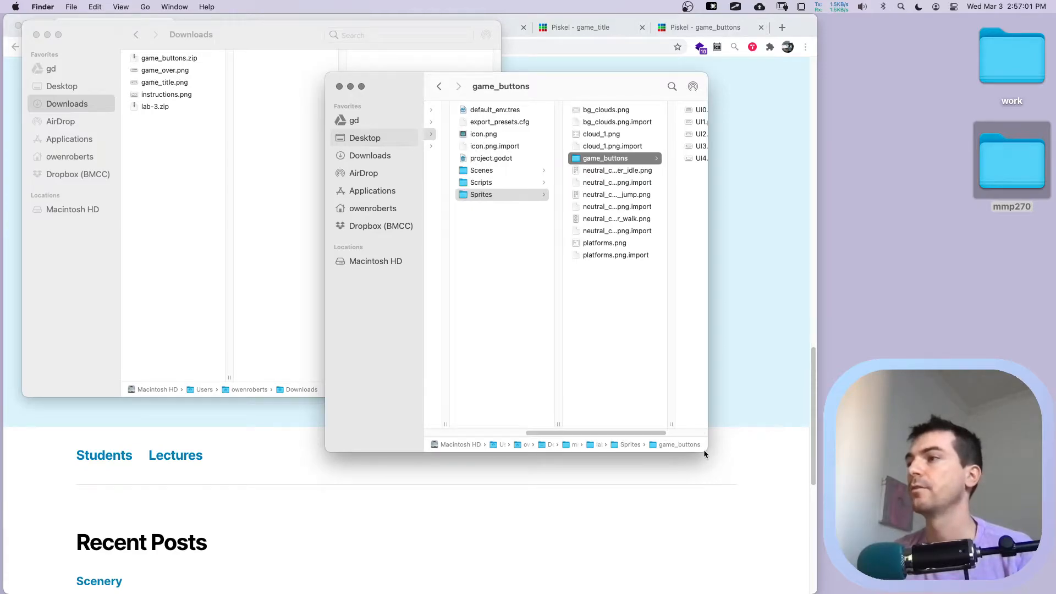
pyautogui.moveTo(704, 450); pyautogui.dragTo(782, 466)
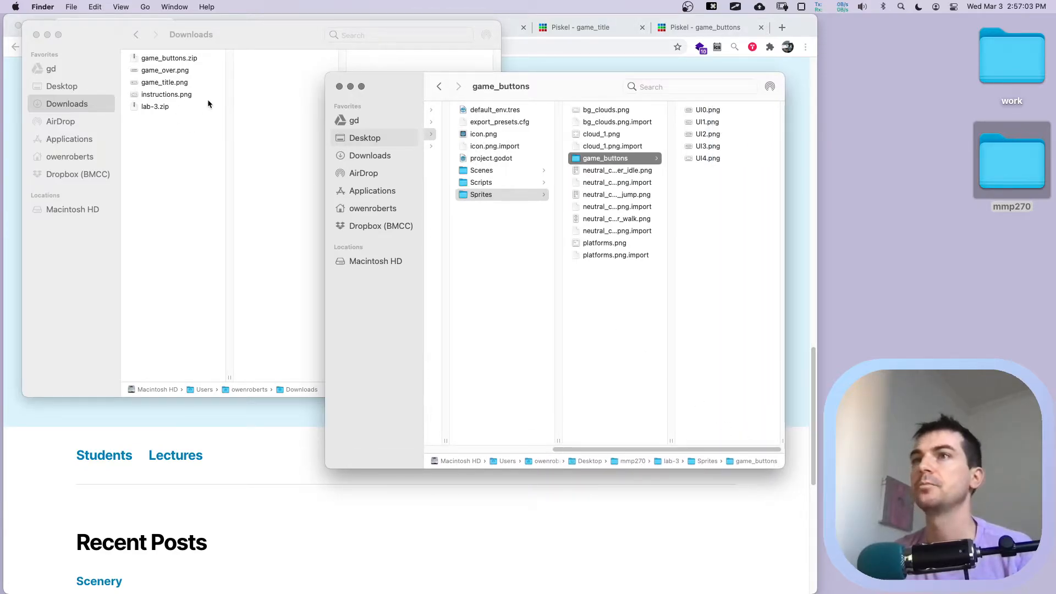
# Move game_over.png, game_title.png and the instructions PNG from Downloads into the lab-3 Sprites folder.
pyautogui.click(167, 81)
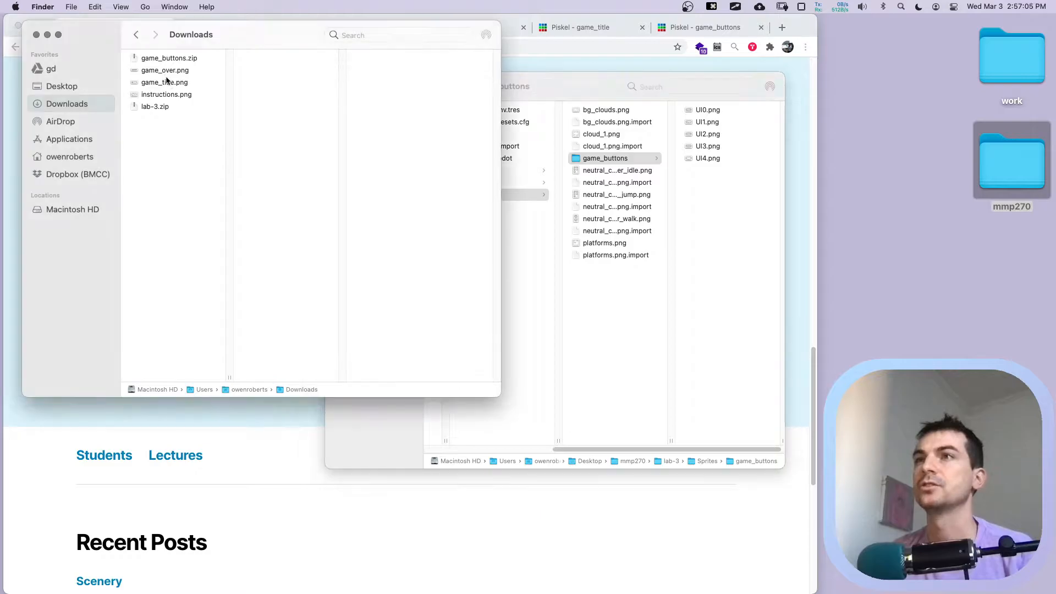
pyautogui.click(163, 74)
pyautogui.keyDown('shift'); pyautogui.click(161, 84); pyautogui.keyUp('shift')
pyautogui.keyDown('shift'); pyautogui.click(160, 97); pyautogui.keyUp('shift')
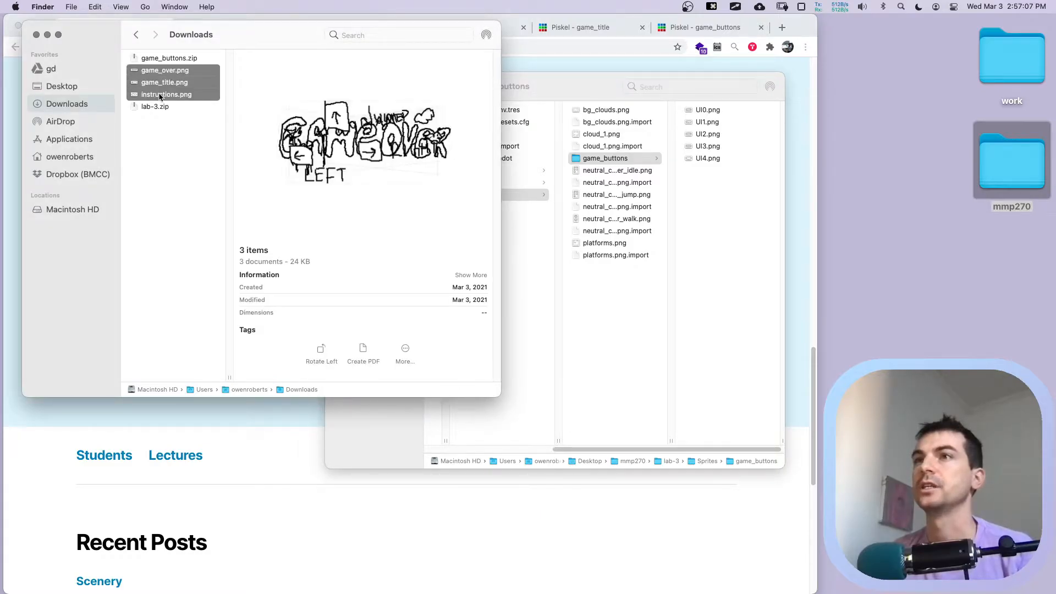
pyautogui.click(182, 117)
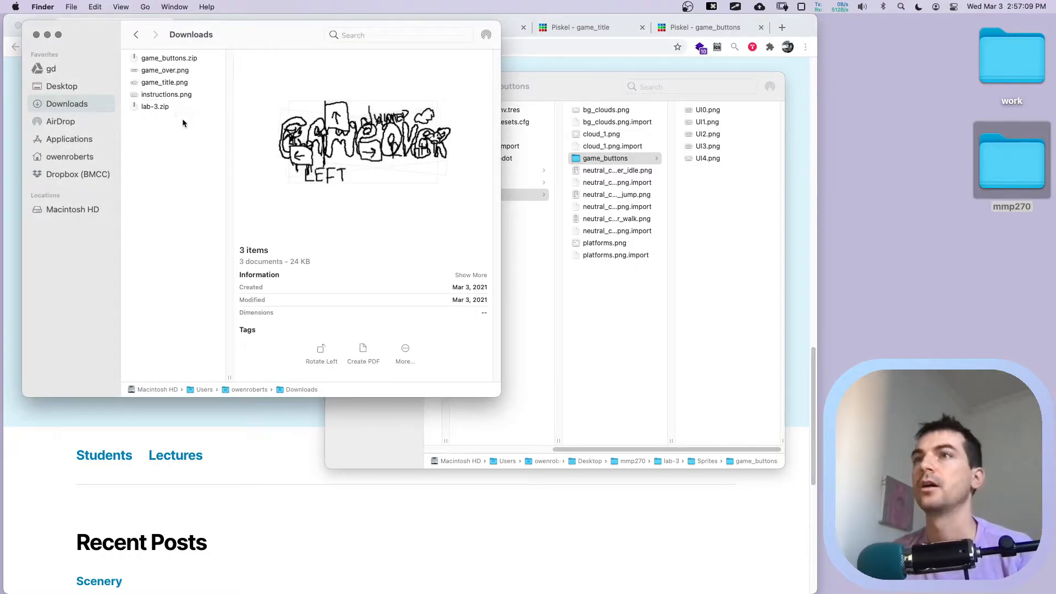
pyautogui.click(177, 95)
pyautogui.keyDown('shift'); pyautogui.click(165, 69); pyautogui.keyUp('shift')
pyautogui.moveTo(165, 70); pyautogui.dragTo(608, 318)
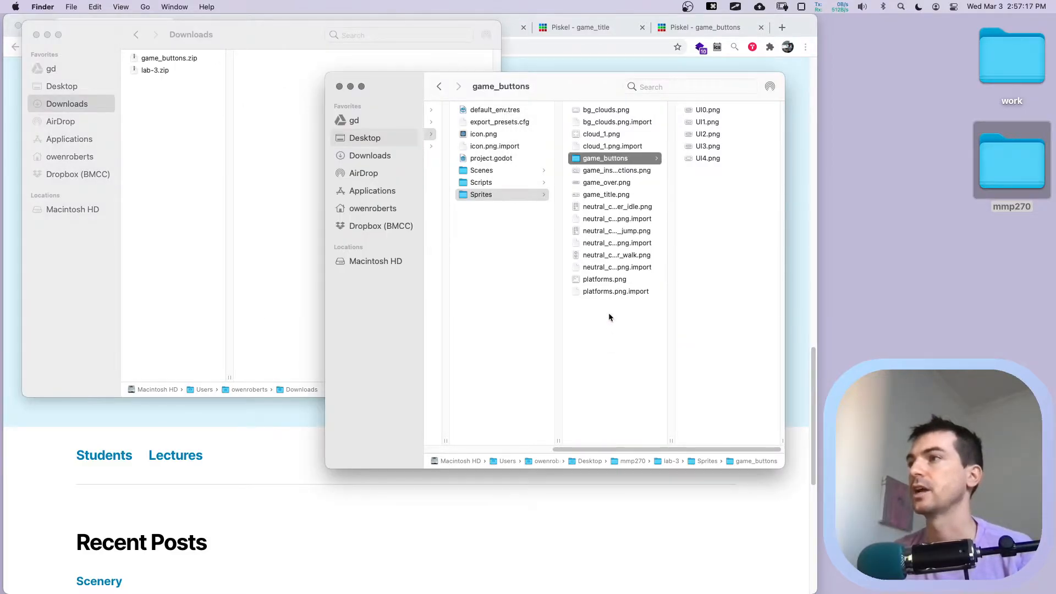
# Delete game_buttons.zip and lab-3.zip from Downloads and close that Finder window.
pyautogui.click(155, 128)
pyautogui.press('super+a')
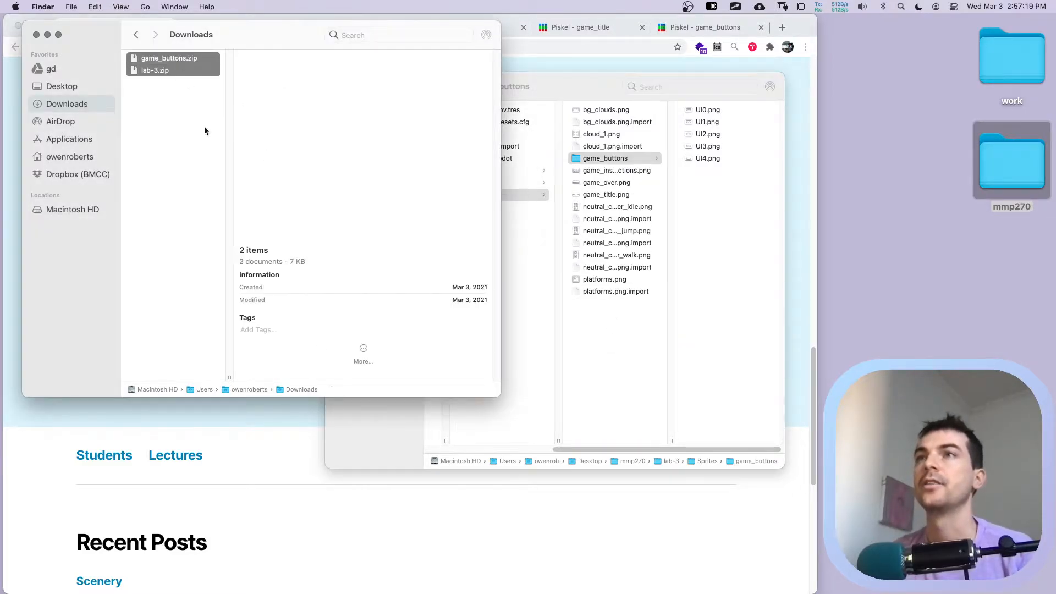
pyautogui.press('super+BackSpace')
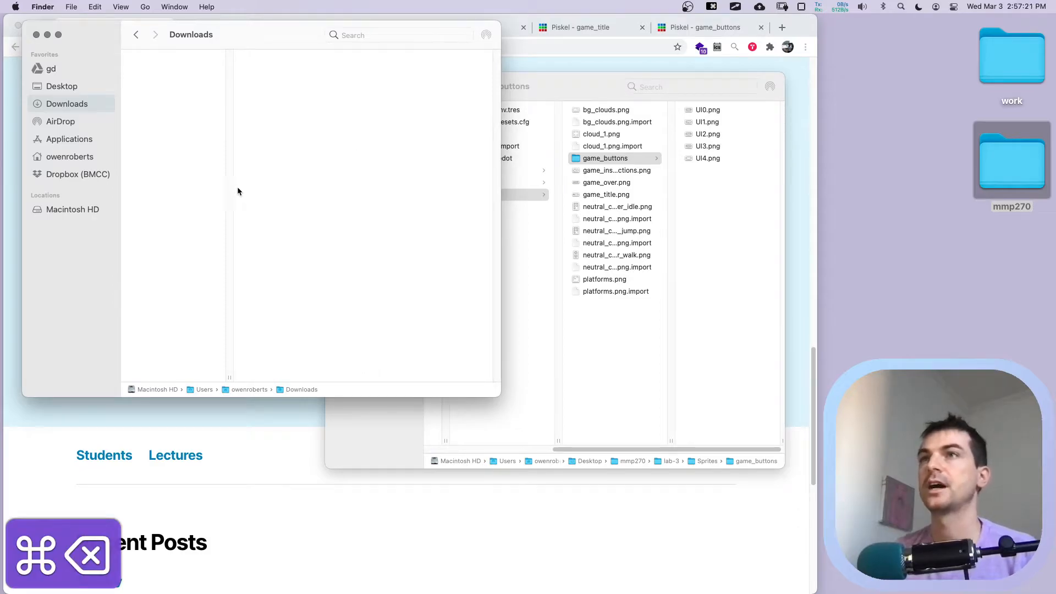
pyautogui.click(37, 35)
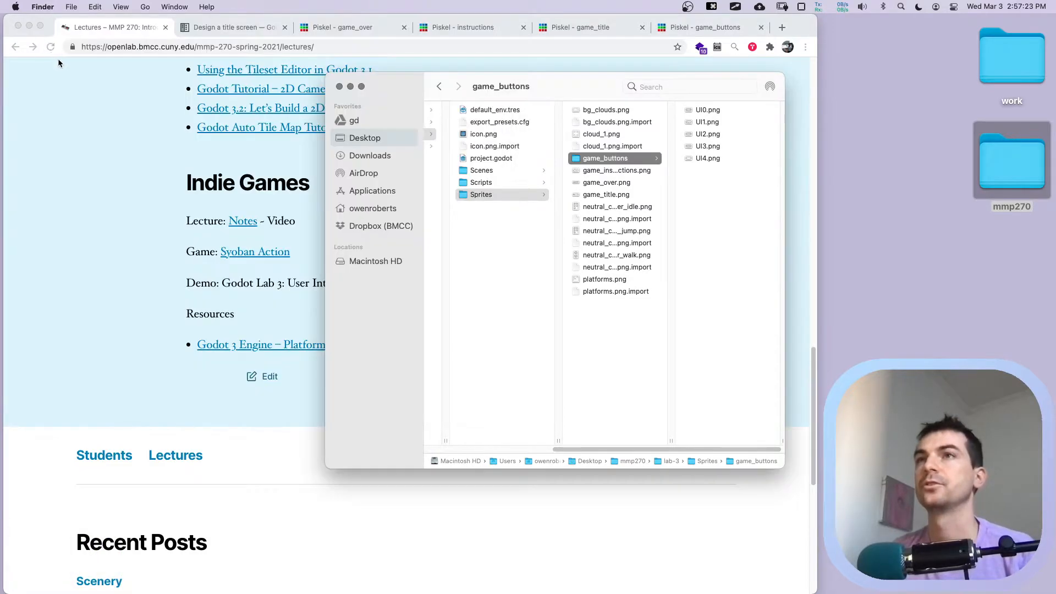
# Open lab-3's project.godot in Godot, dismiss the missing-scene alert and switch to the 2D workspace.
pyautogui.moveTo(544, 80); pyautogui.dragTo(700, 60)
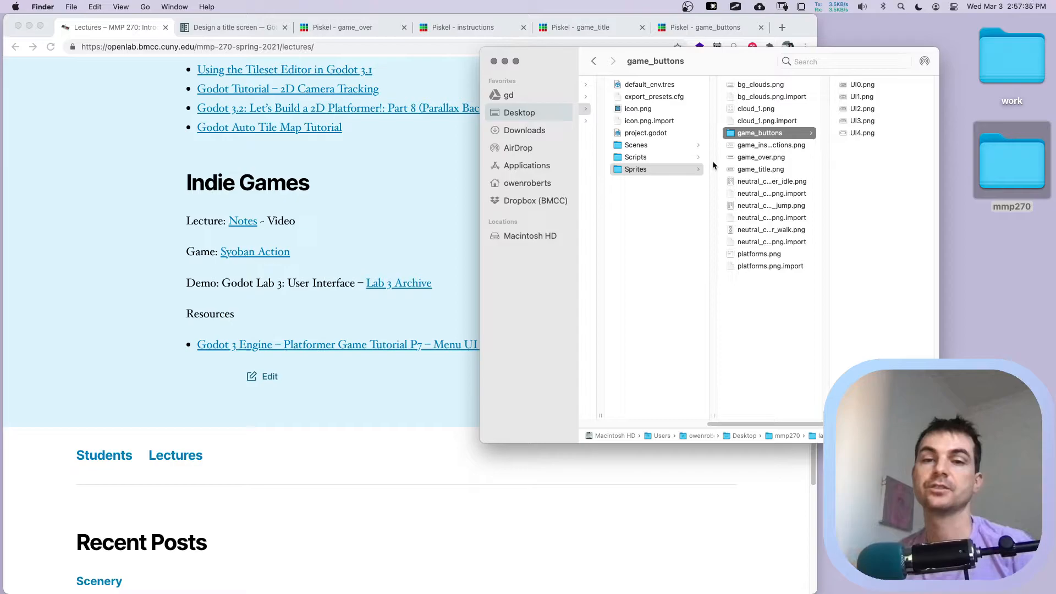
pyautogui.doubleClick(645, 133)
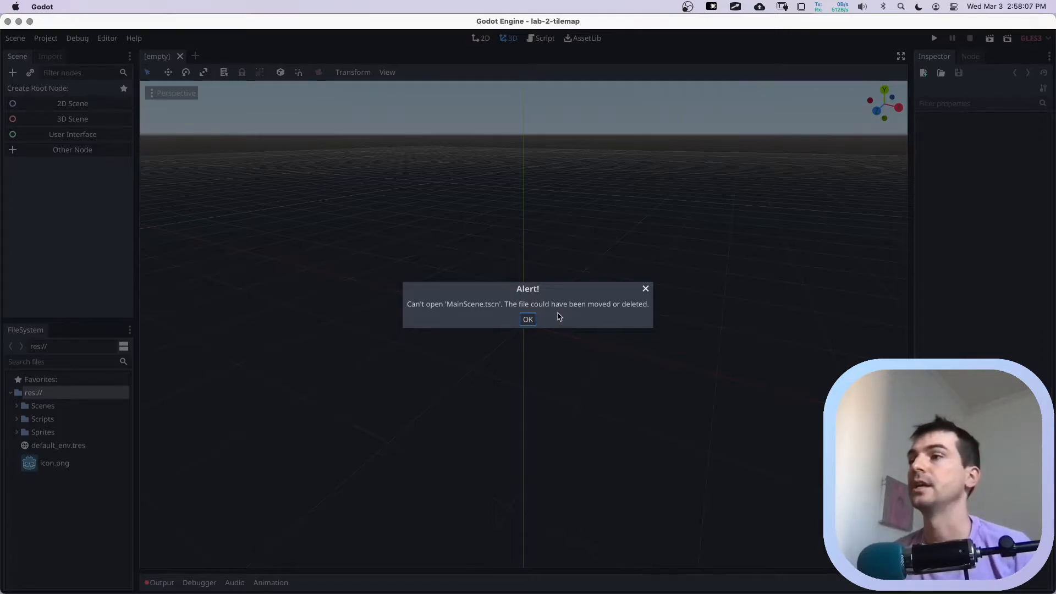
pyautogui.click(527, 320)
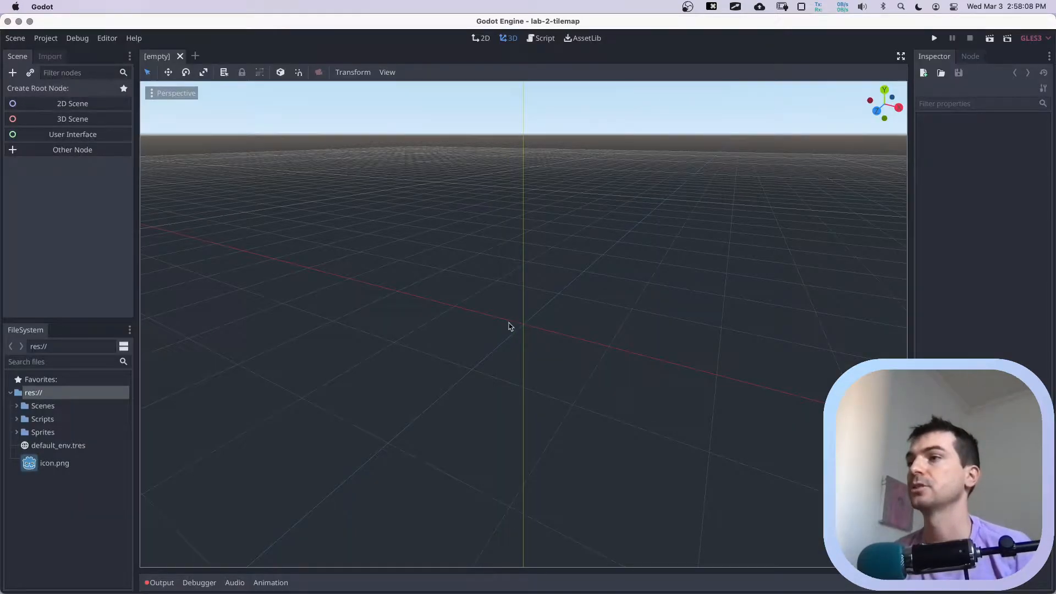
pyautogui.click(478, 39)
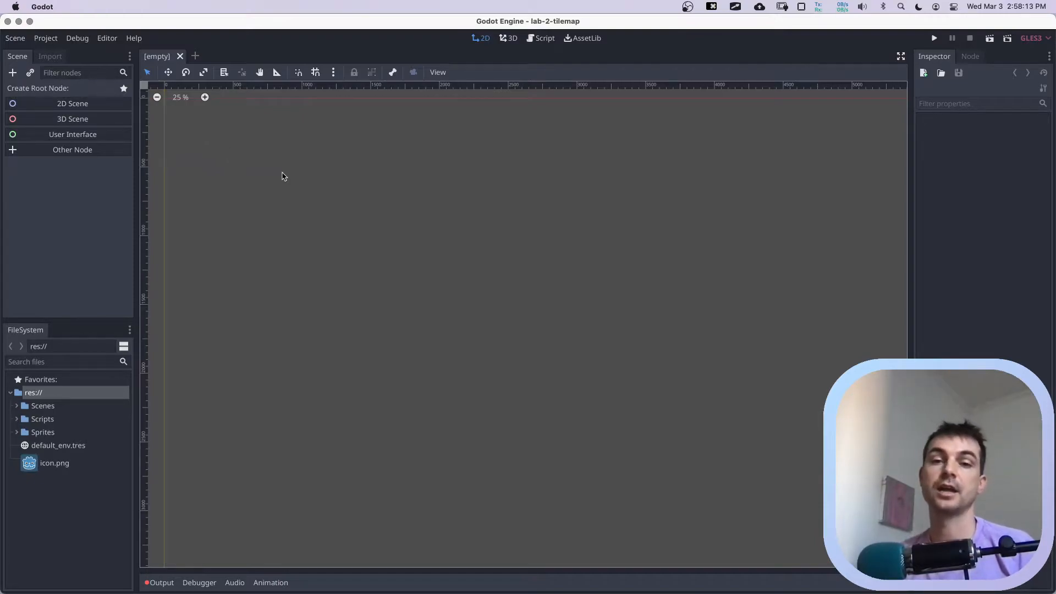
# Set the project's main scene to res://Scenes/MainScene.tscn in the Application Run project settings.
pyautogui.click(54, 40)
pyautogui.click(58, 55)
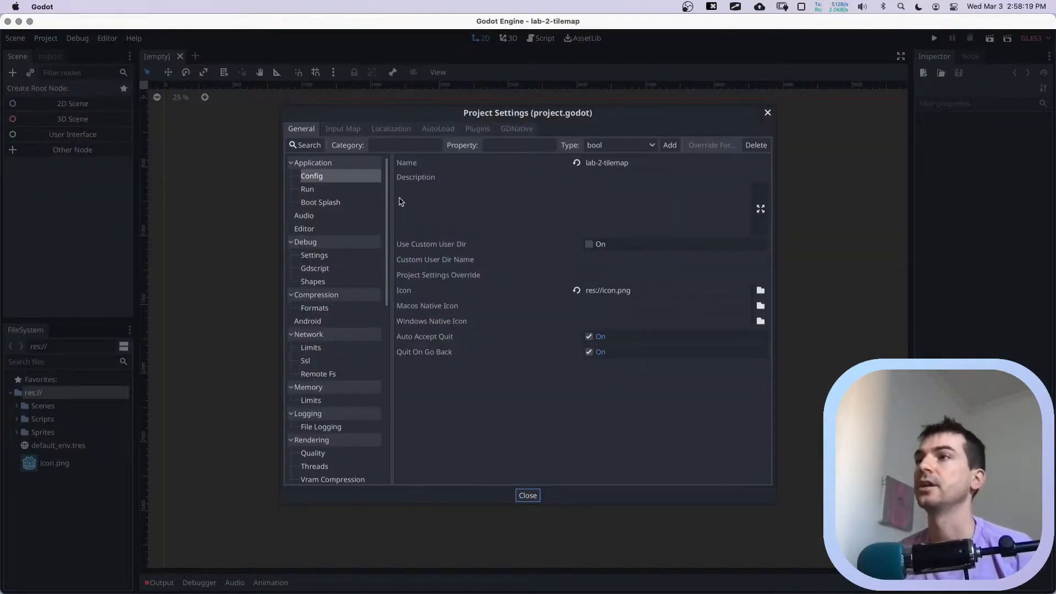
pyautogui.click(314, 192)
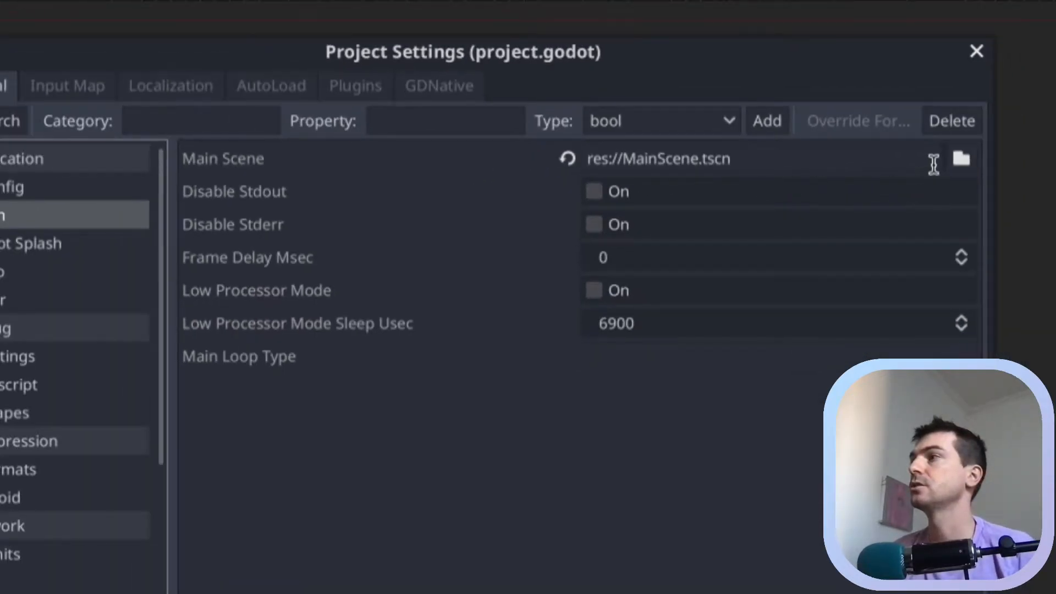
pyautogui.click(959, 159)
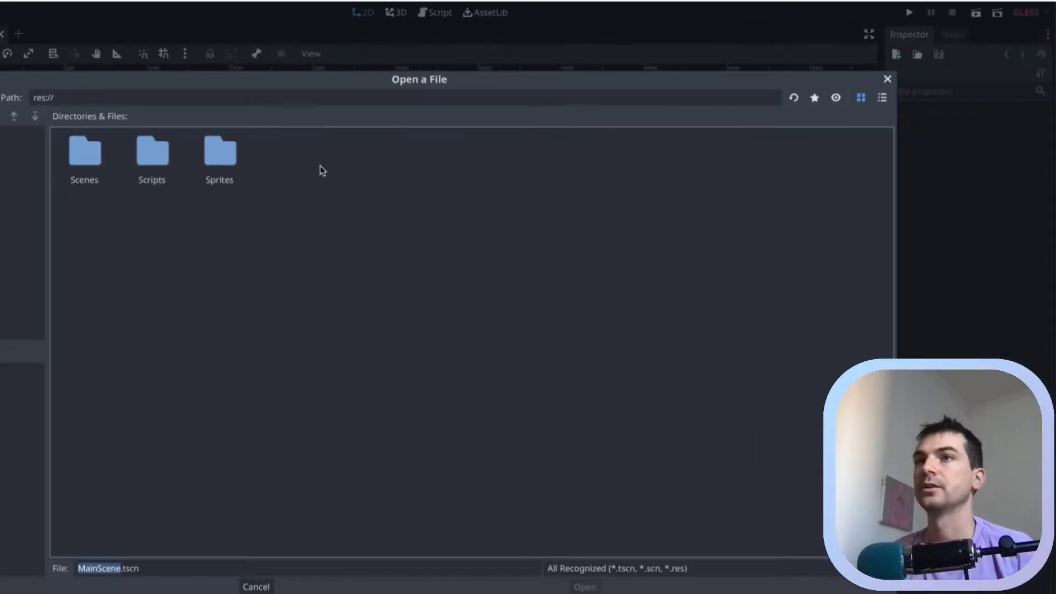
pyautogui.doubleClick(92, 159)
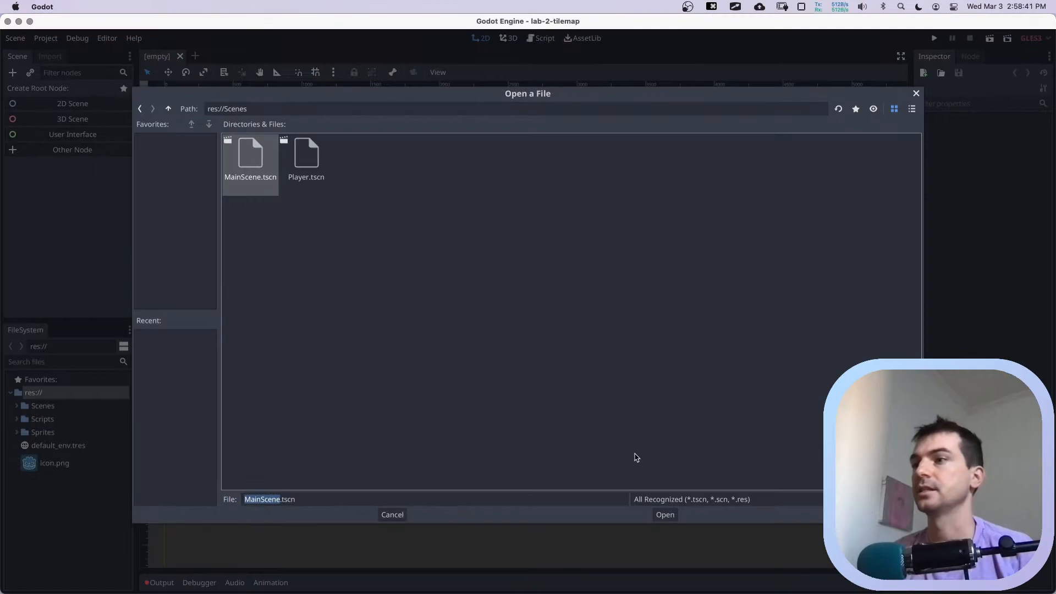
pyautogui.click(593, 578)
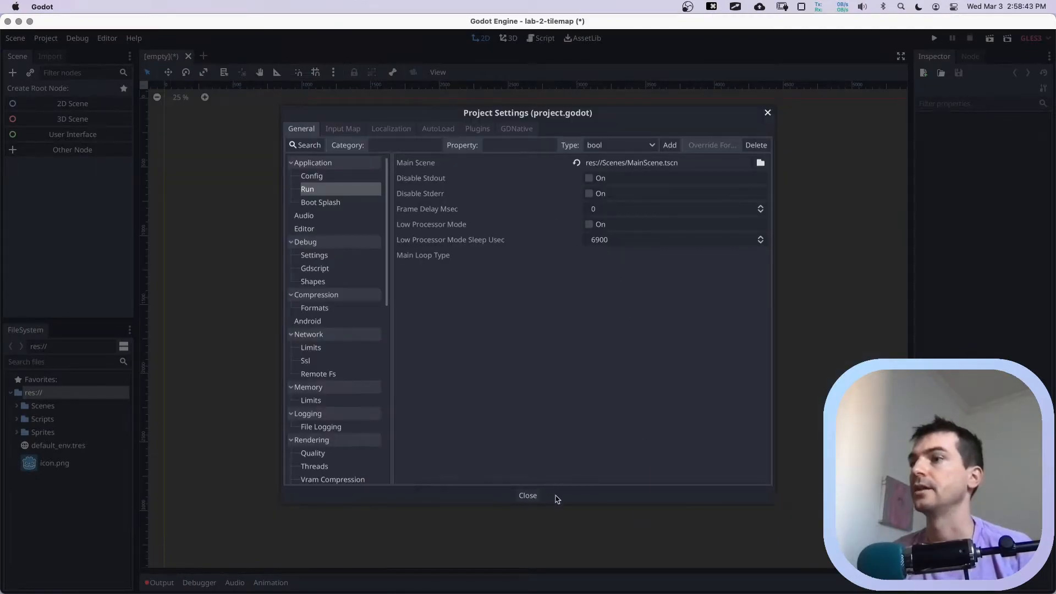
# Close the project settings and run the project to test the newly set main scene.
pyautogui.click(529, 496)
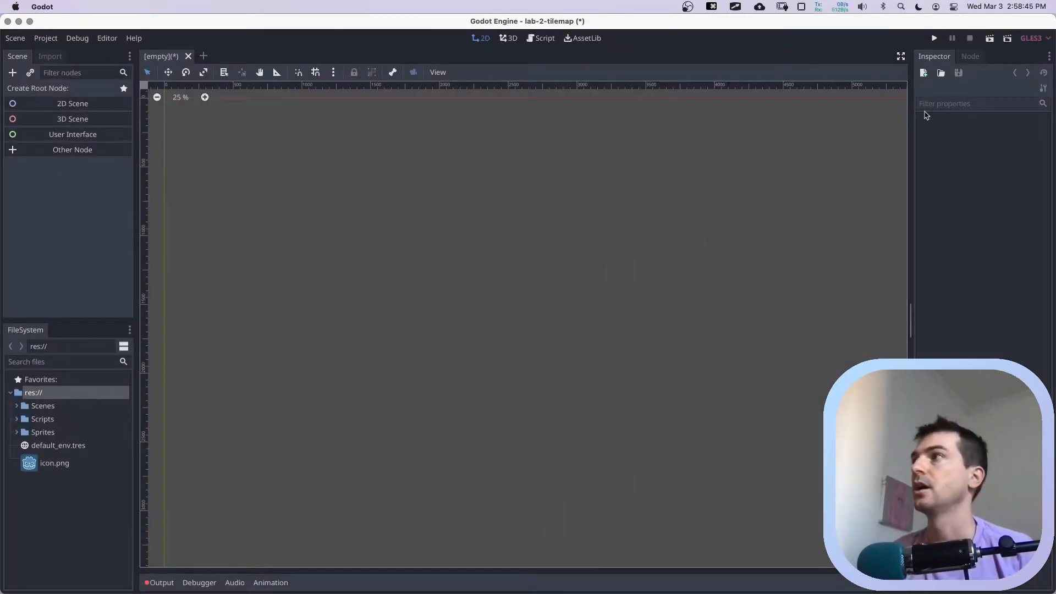
pyautogui.click(933, 38)
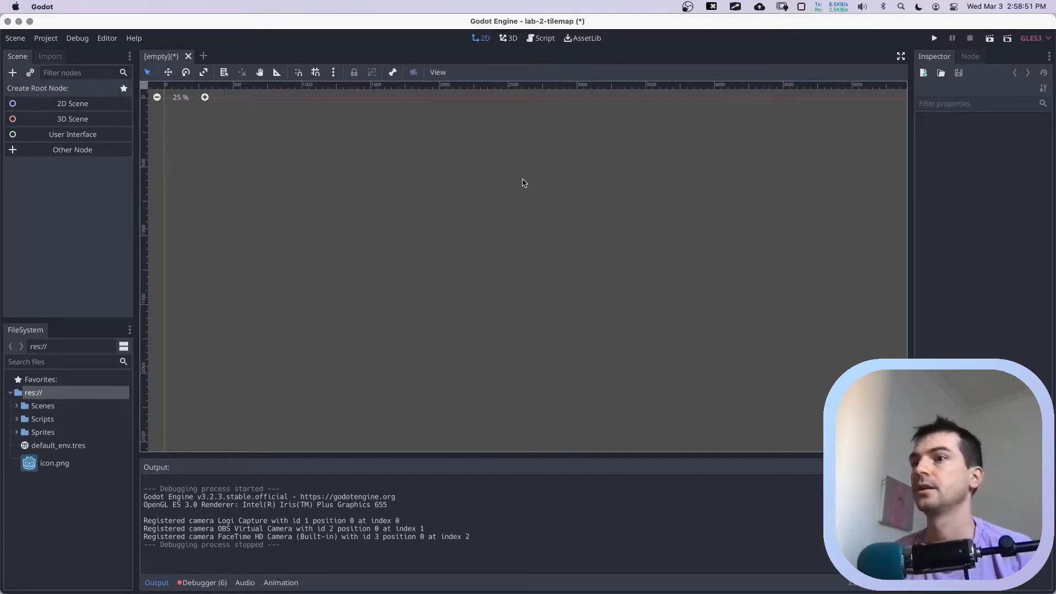
pyautogui.click(933, 38)
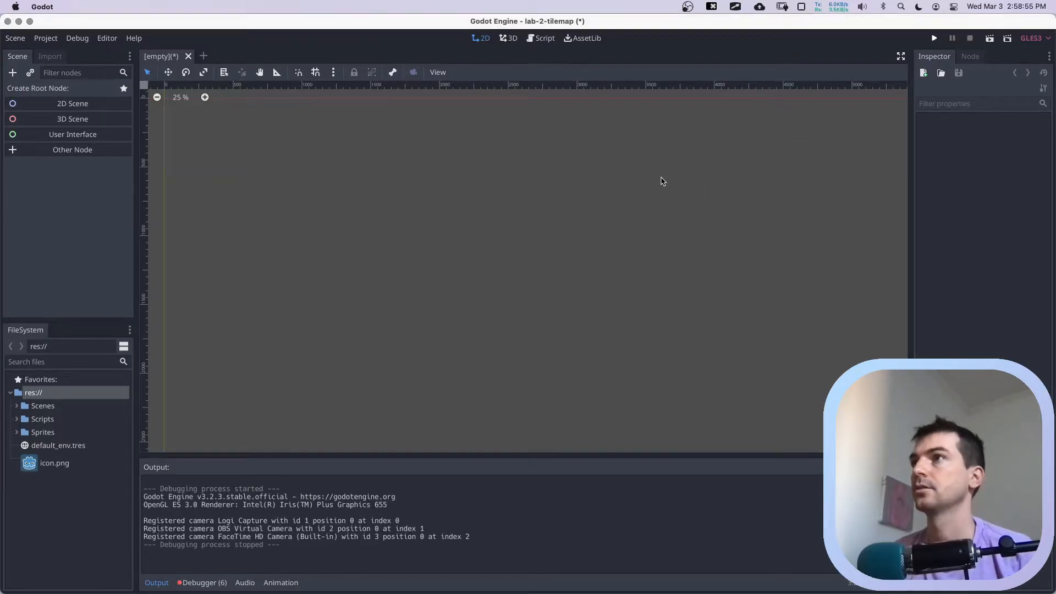
# Open MainScene.tscn from the Scenes folder and choose to fix its missing Player.tscn dependency.
pyautogui.click(17, 406)
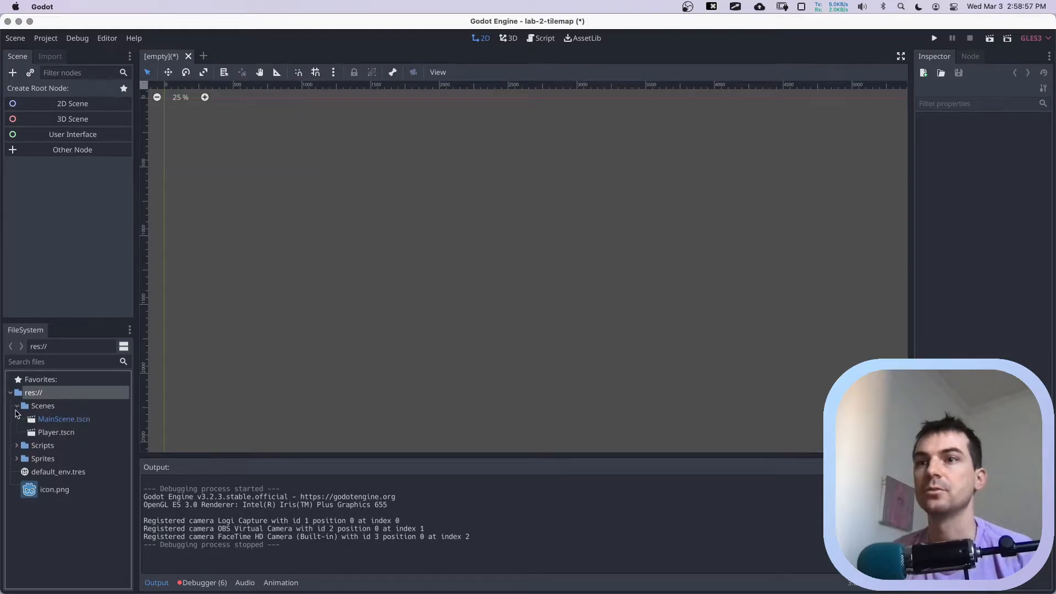
pyautogui.doubleClick(44, 420)
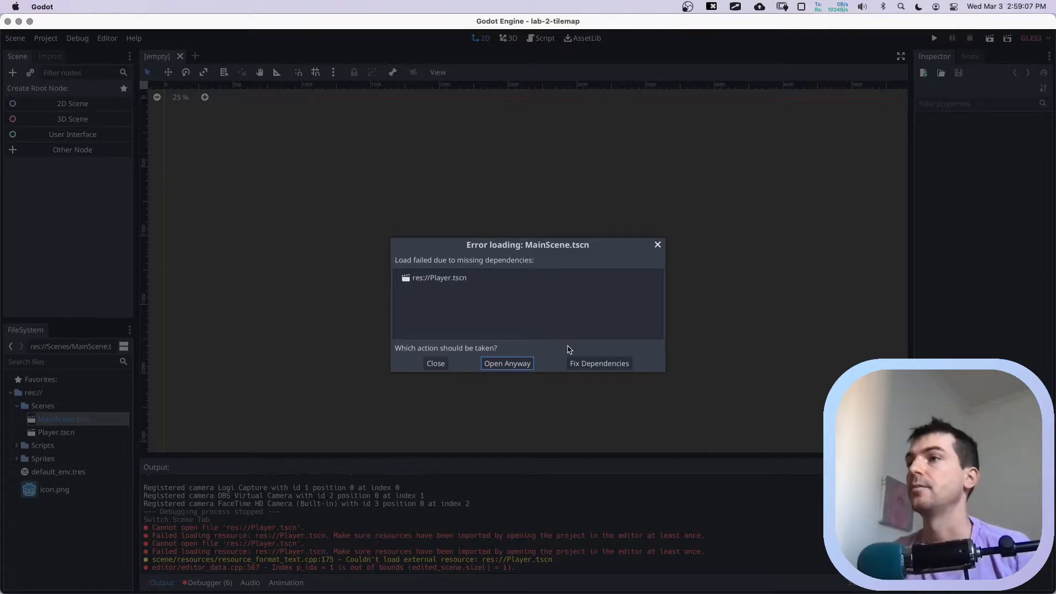
pyautogui.click(462, 278)
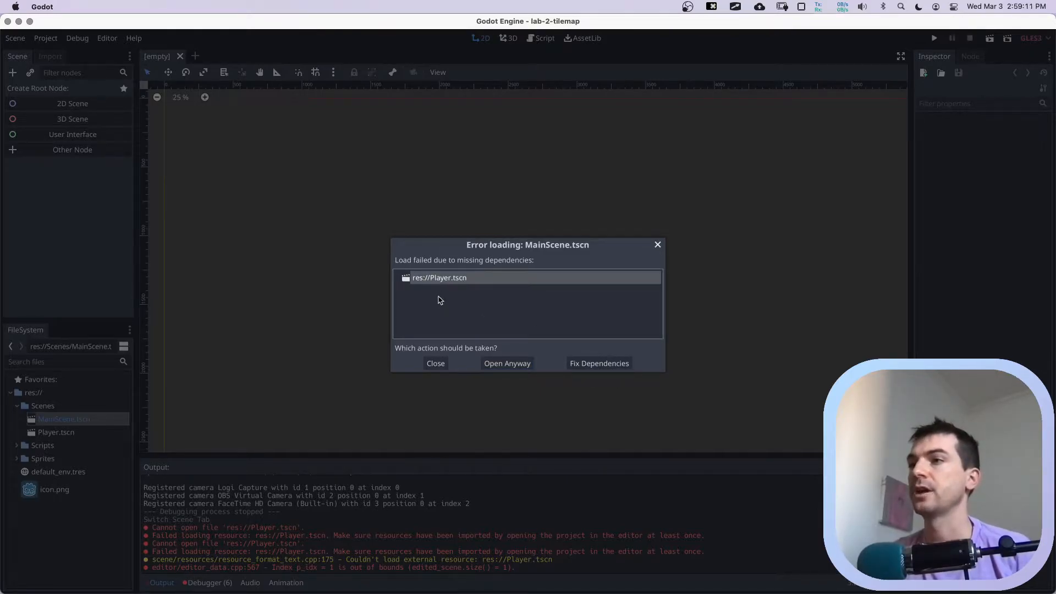
pyautogui.click(584, 364)
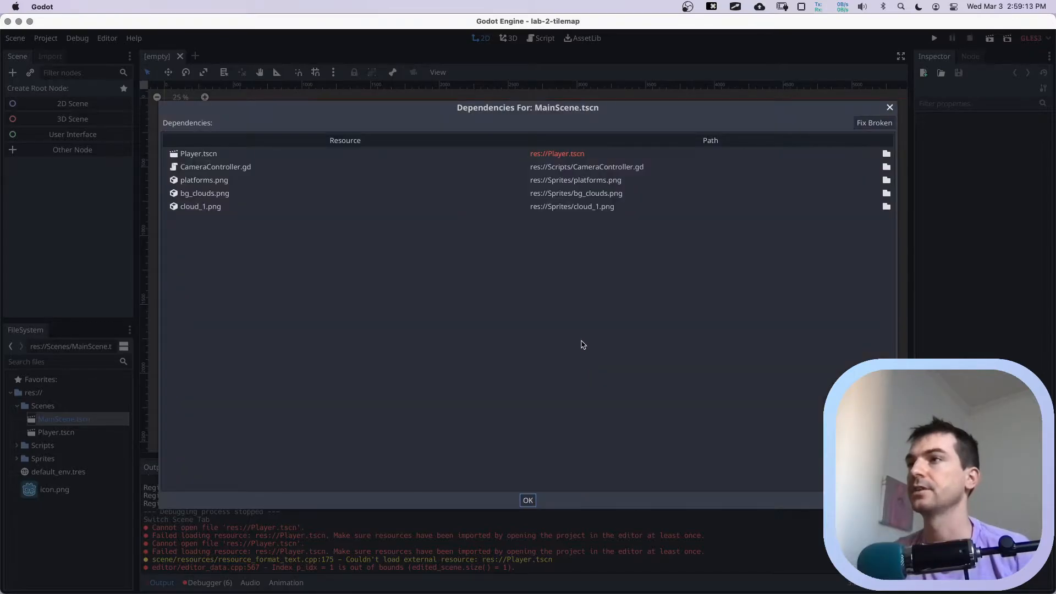
# Relink MainScene's broken Player.tscn dependency to res://Scenes/Player.tscn.
pyautogui.click(190, 159)
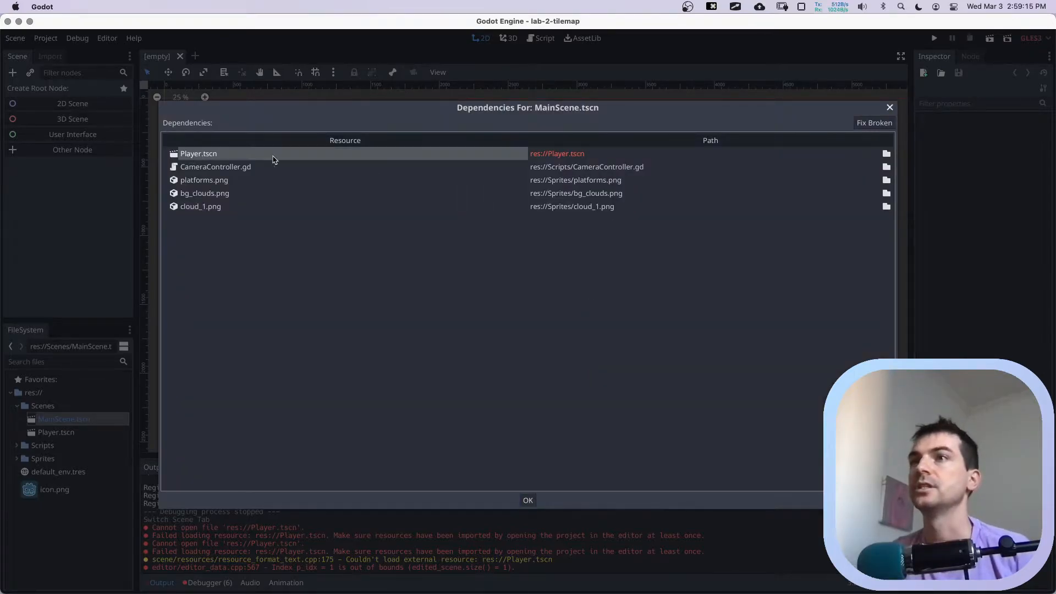
pyautogui.click(586, 159)
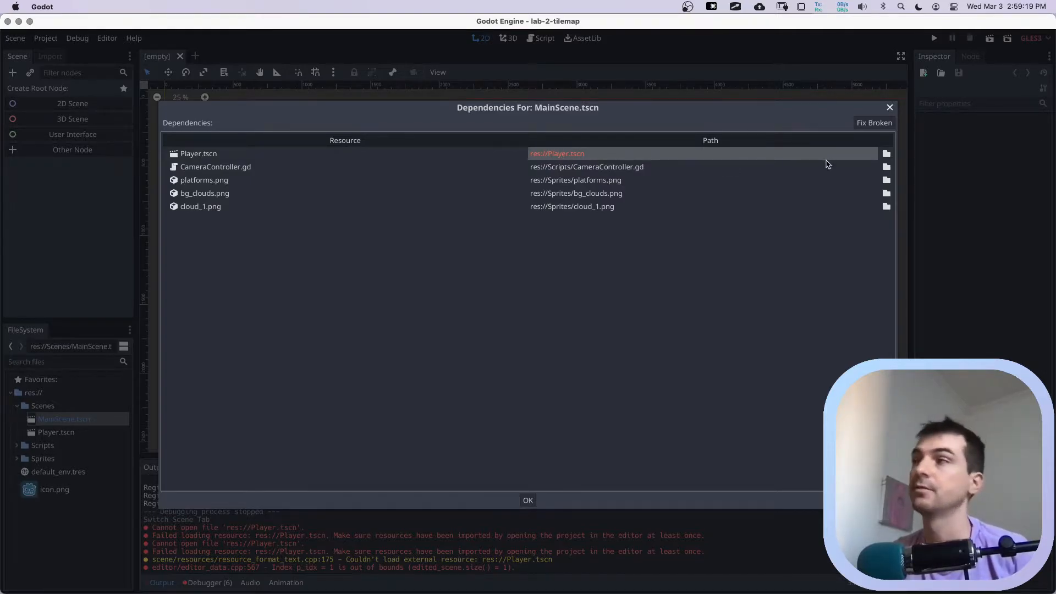
pyautogui.click(887, 154)
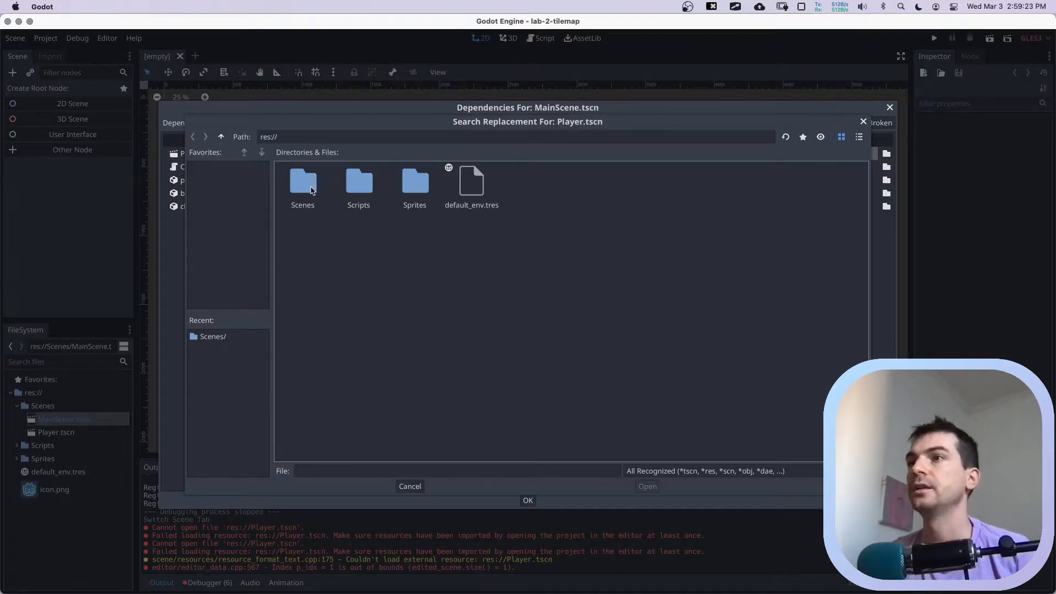
pyautogui.doubleClick(303, 184)
pyautogui.click(361, 187)
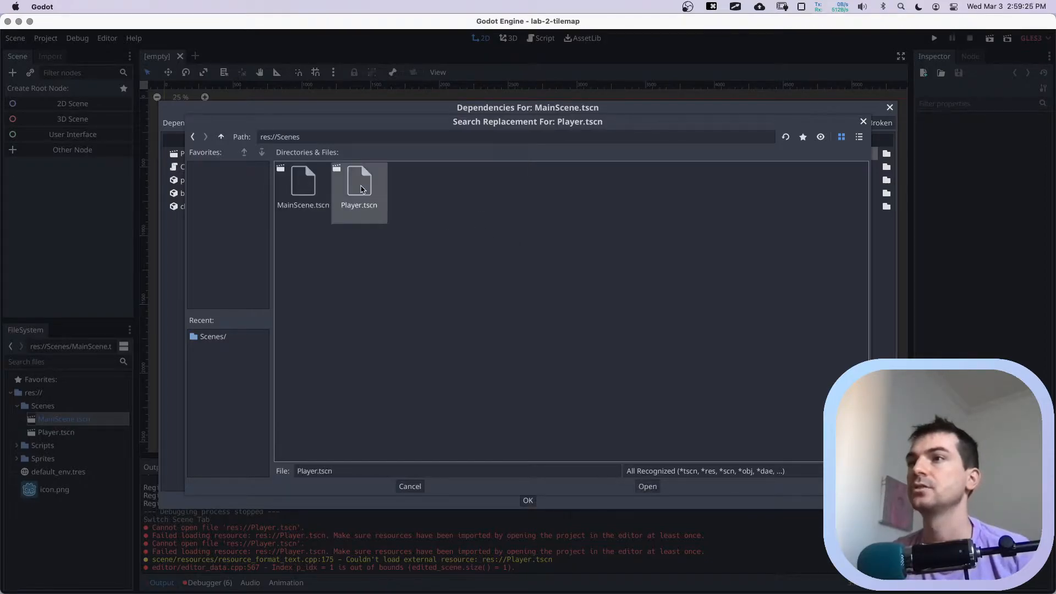
pyautogui.click(647, 486)
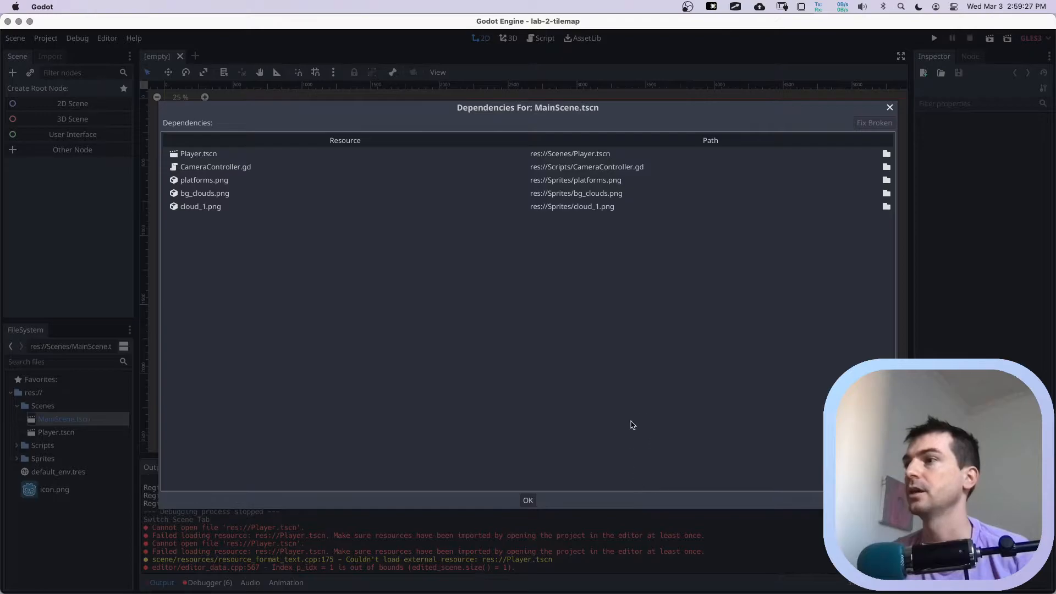
pyautogui.click(529, 500)
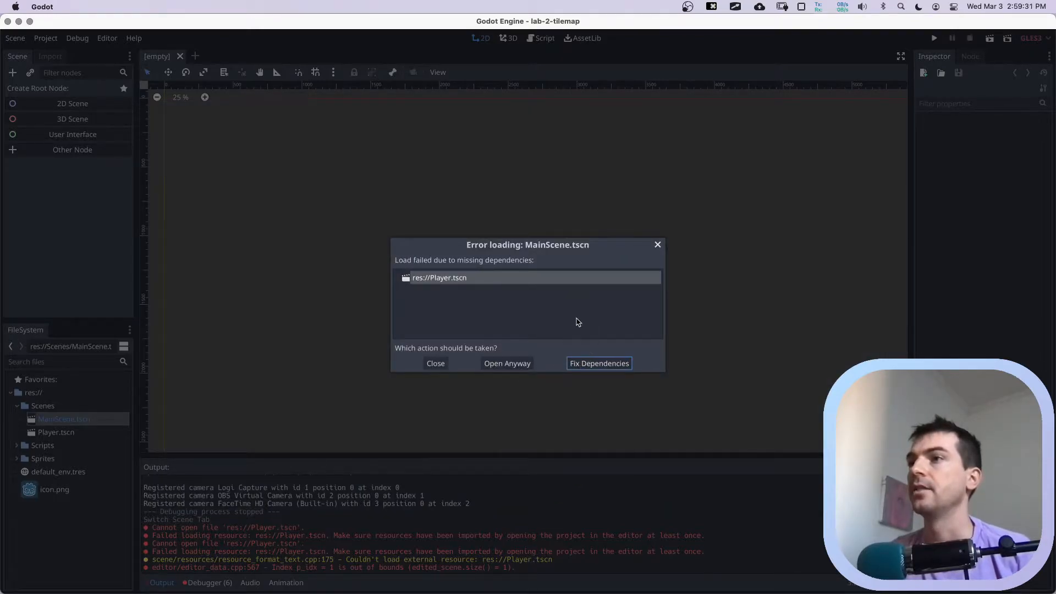
# Recheck MainScene's dependency paths and open the scene anyway.
pyautogui.click(599, 362)
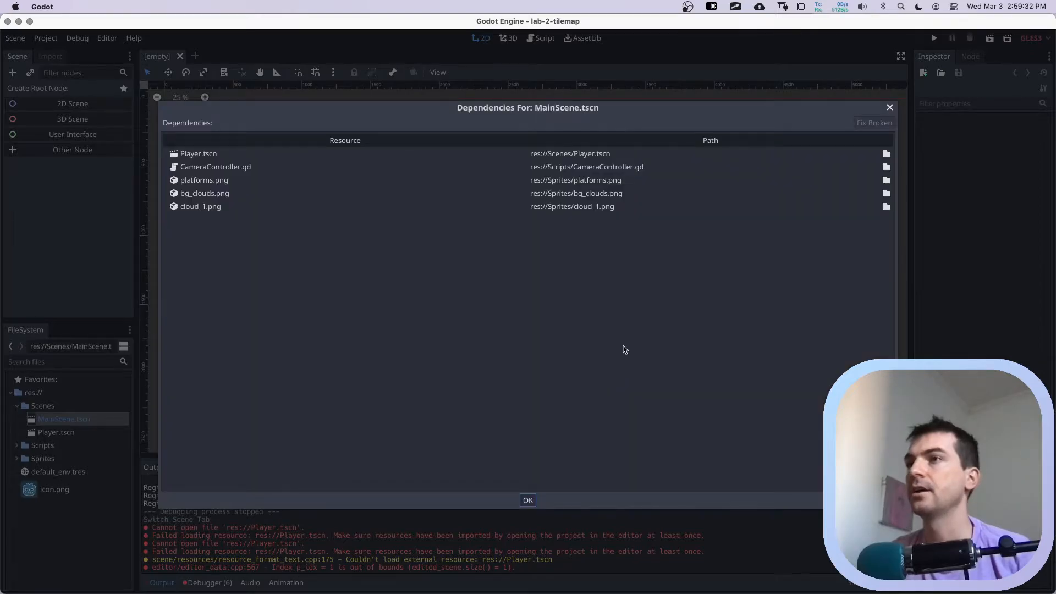
pyautogui.click(525, 500)
pyautogui.click(512, 365)
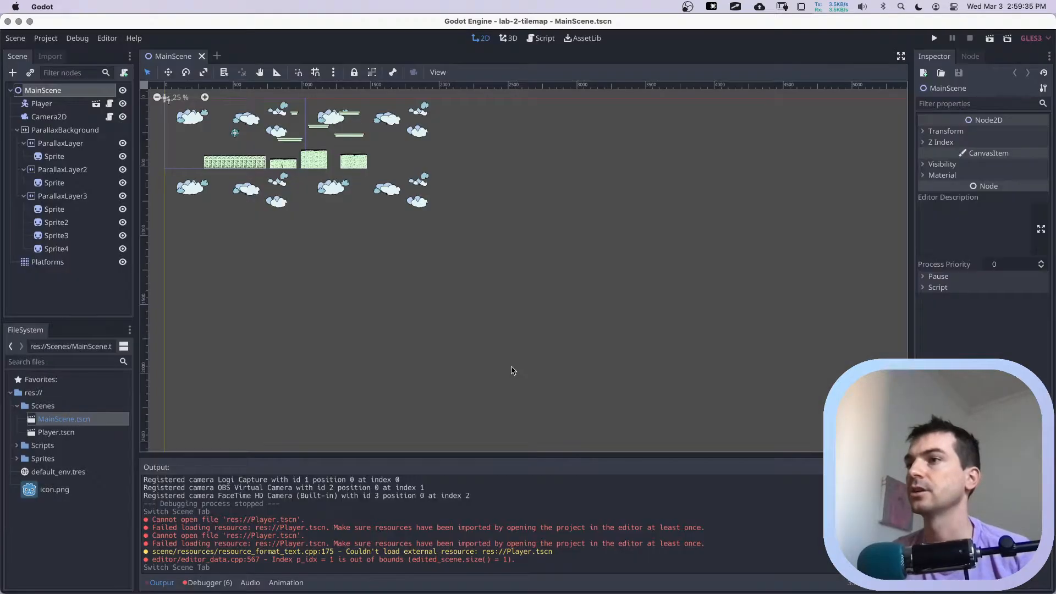
# Look over the MainScene level at 100% zoom and run the game to test the player's jumping and walking, closing the game window when done.
pyautogui.click(181, 99)
pyautogui.scroll(5, 297, 207)
pyautogui.hscroll(-10, 297, 208)
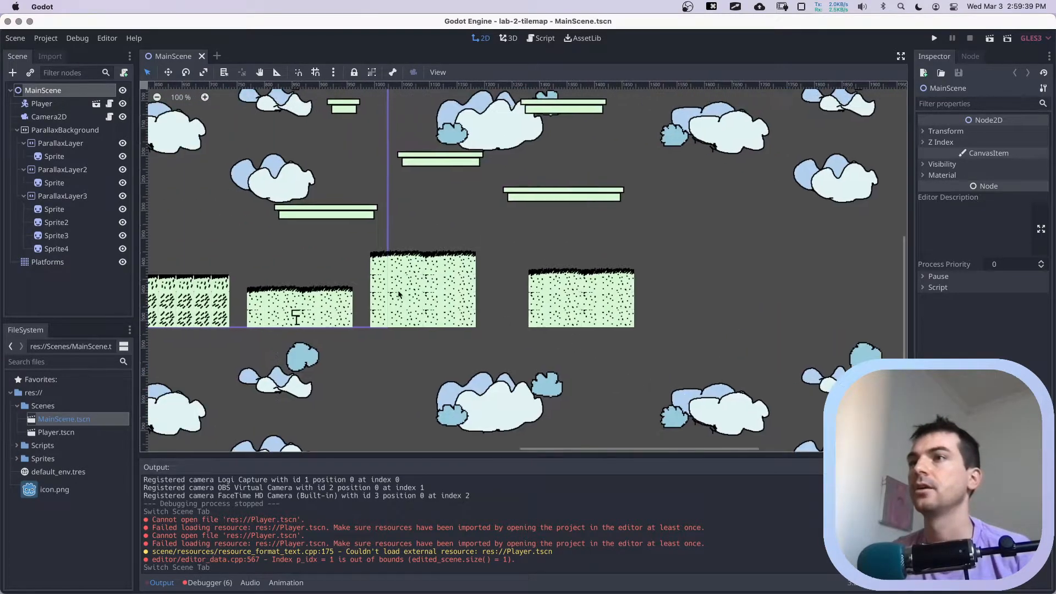
pyautogui.hscroll(-10, 494, 280)
pyautogui.scroll(3, 495, 281)
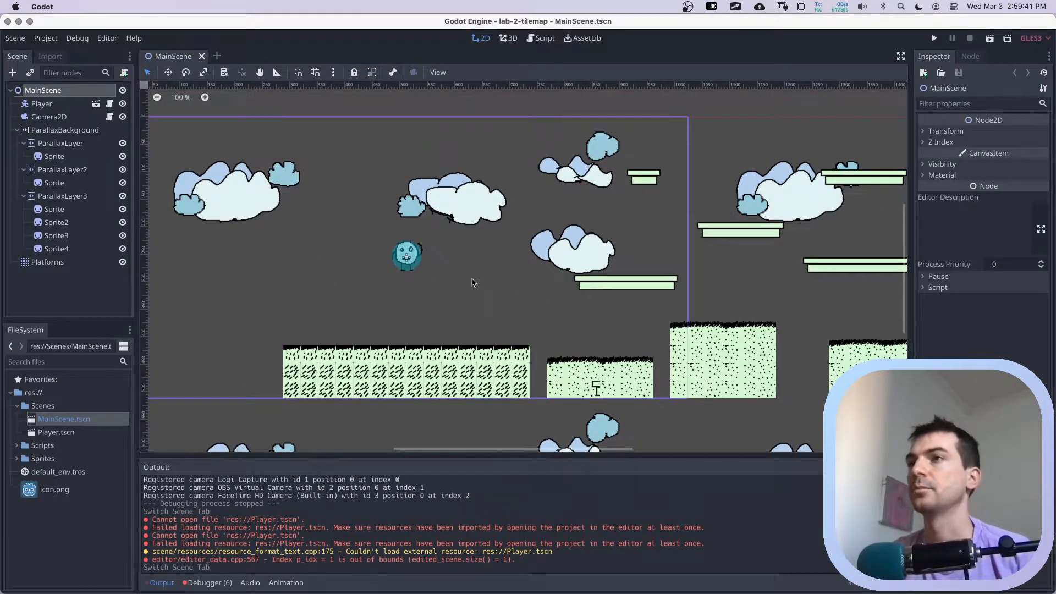
pyautogui.hscroll(-3, 470, 286)
pyautogui.scroll(1, 470, 294)
pyautogui.press('super+b')
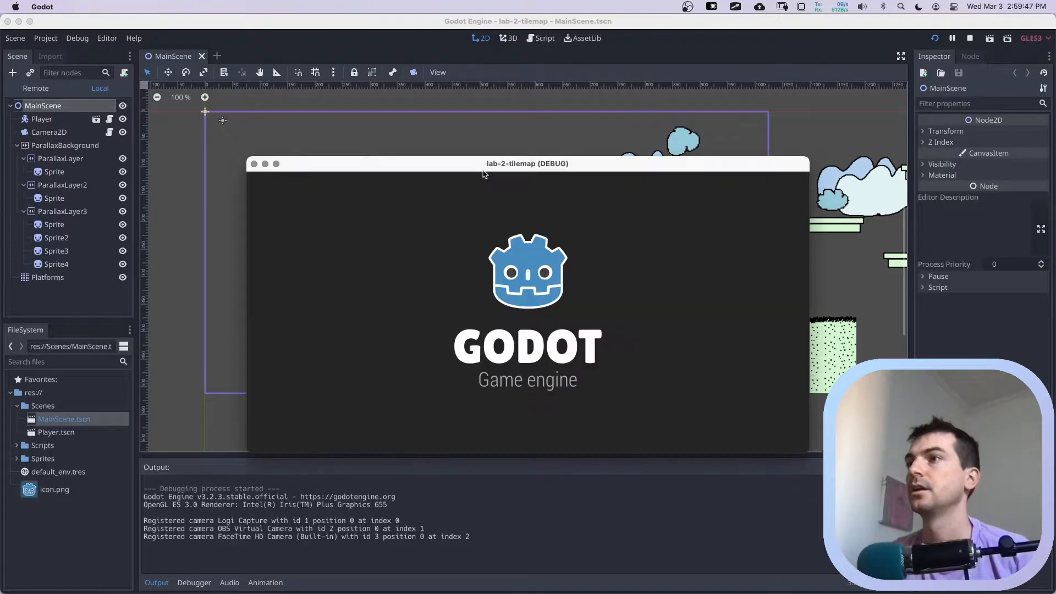
pyautogui.press('Up')
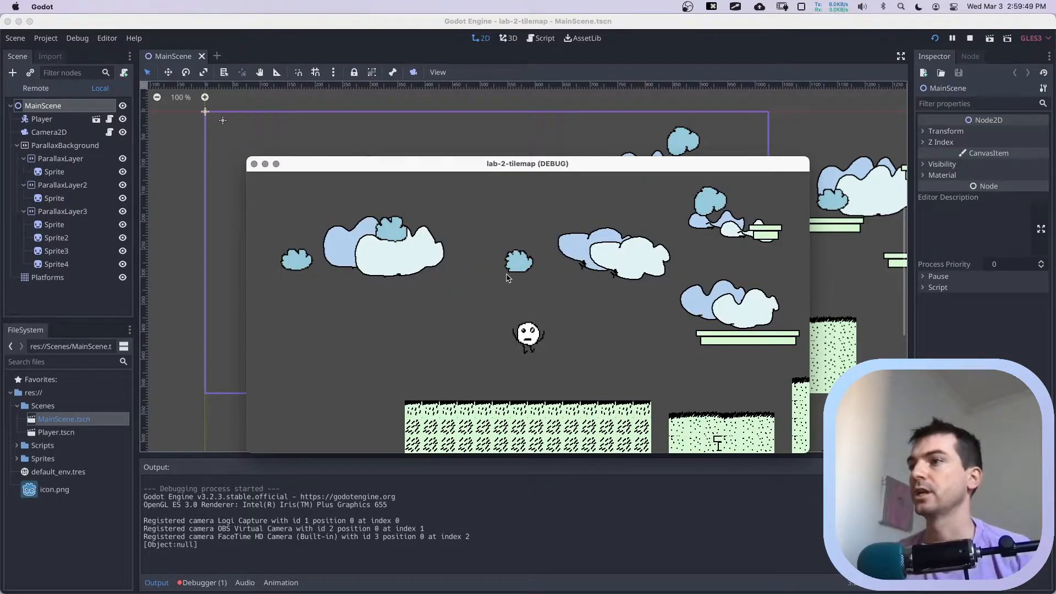
pyautogui.press('Right')
pyautogui.press('Up')
pyautogui.press('Left')
pyautogui.press('Right')
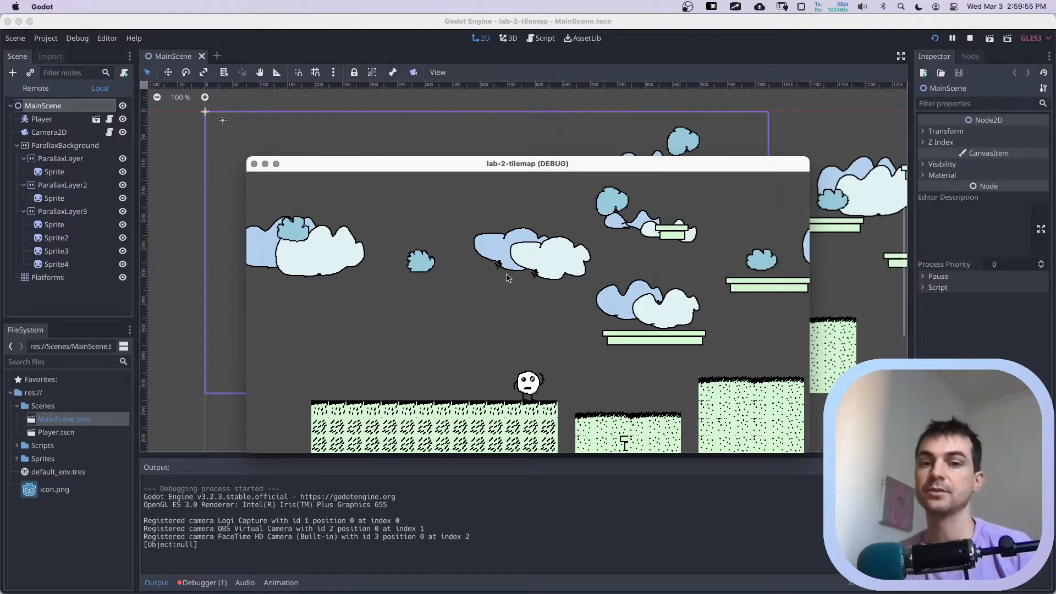
pyautogui.click(254, 163)
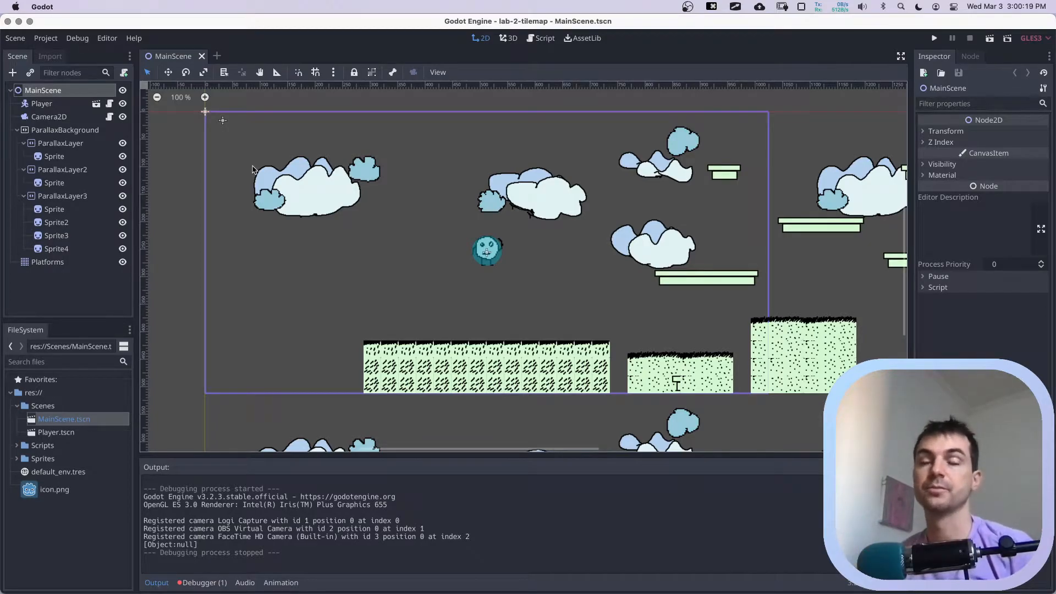
pyautogui.click(17, 130)
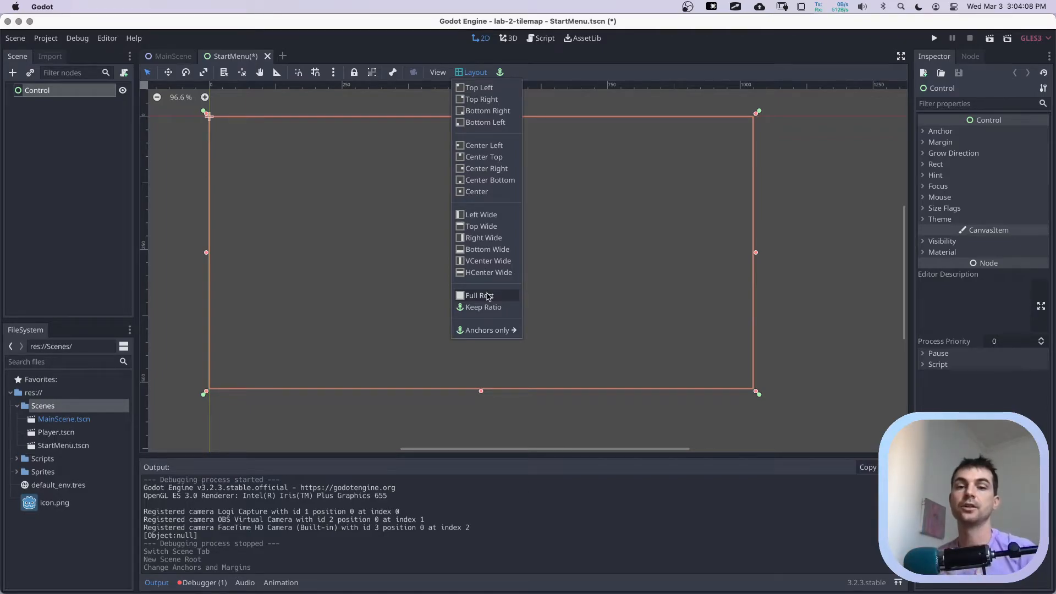
# Apply the Full Rect layout to StartMenu's root Control node and add a TextureRect child to it.
pyautogui.click(488, 297)
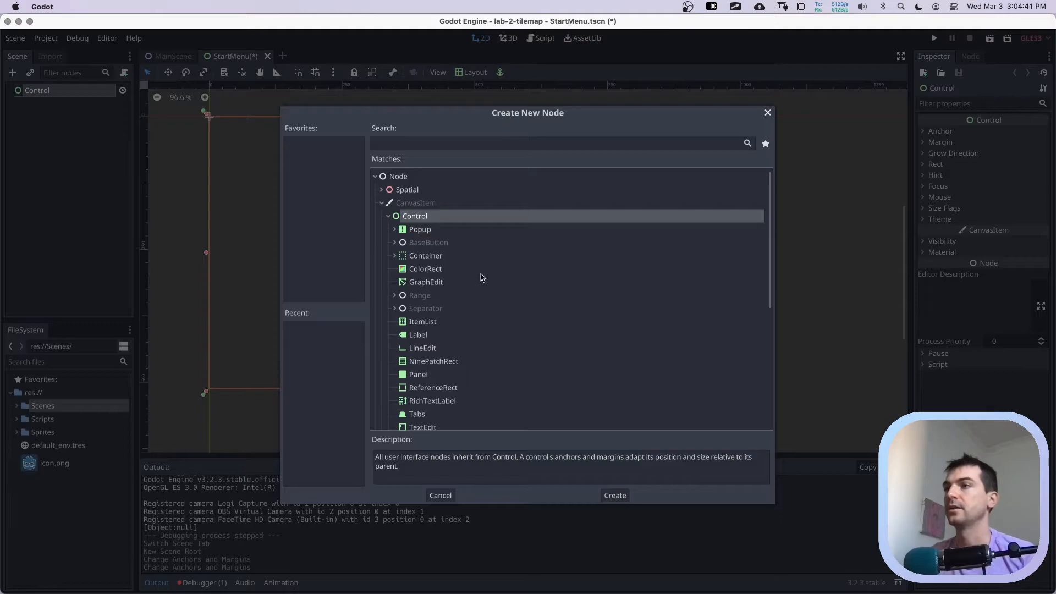
pyautogui.scroll(-5, 482, 276)
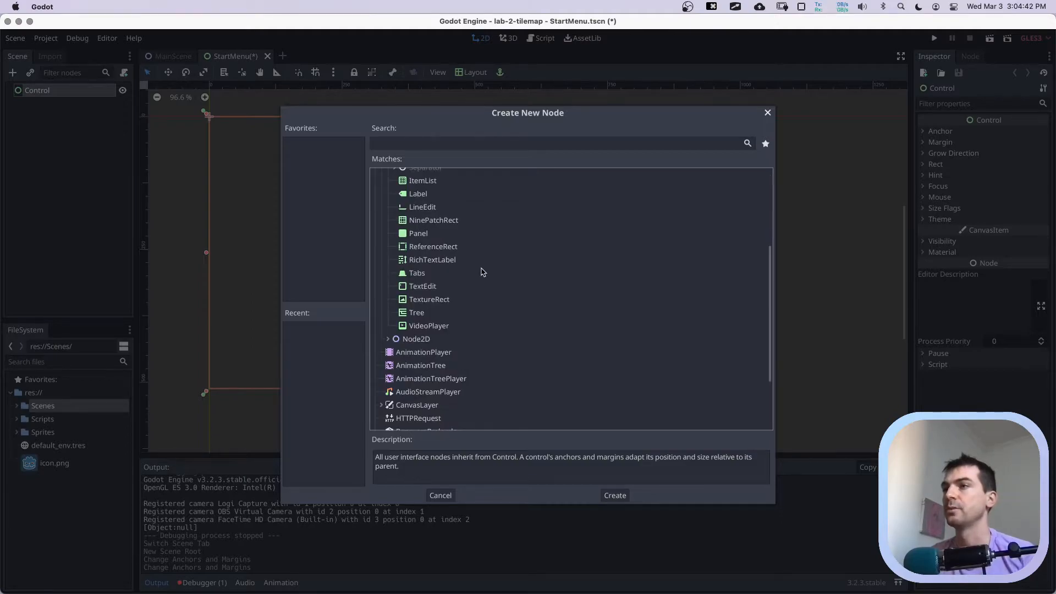
pyautogui.scroll(5, 482, 272)
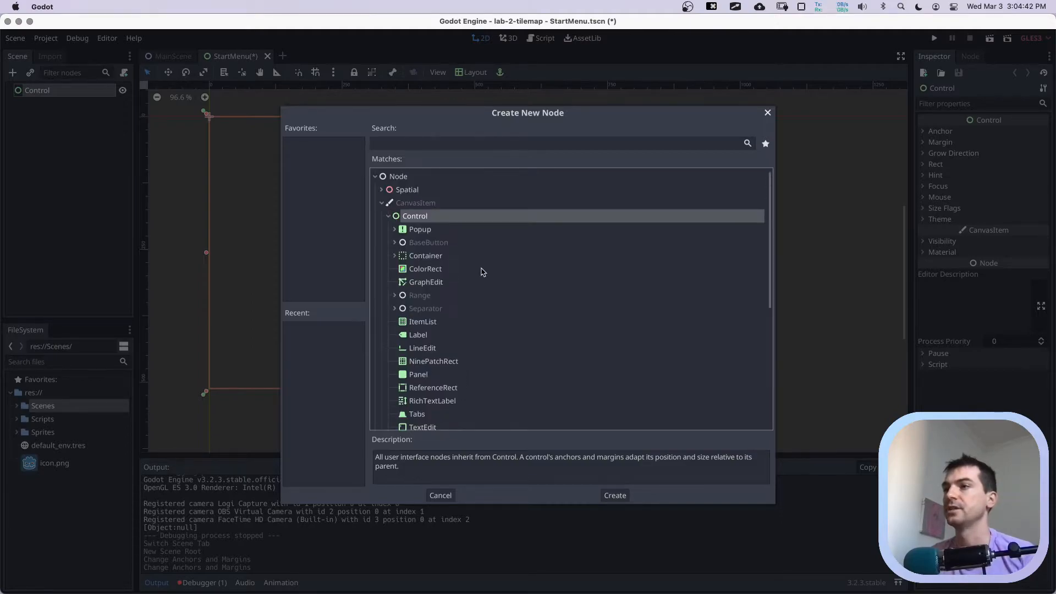
pyautogui.write('texture')
pyautogui.click(432, 269)
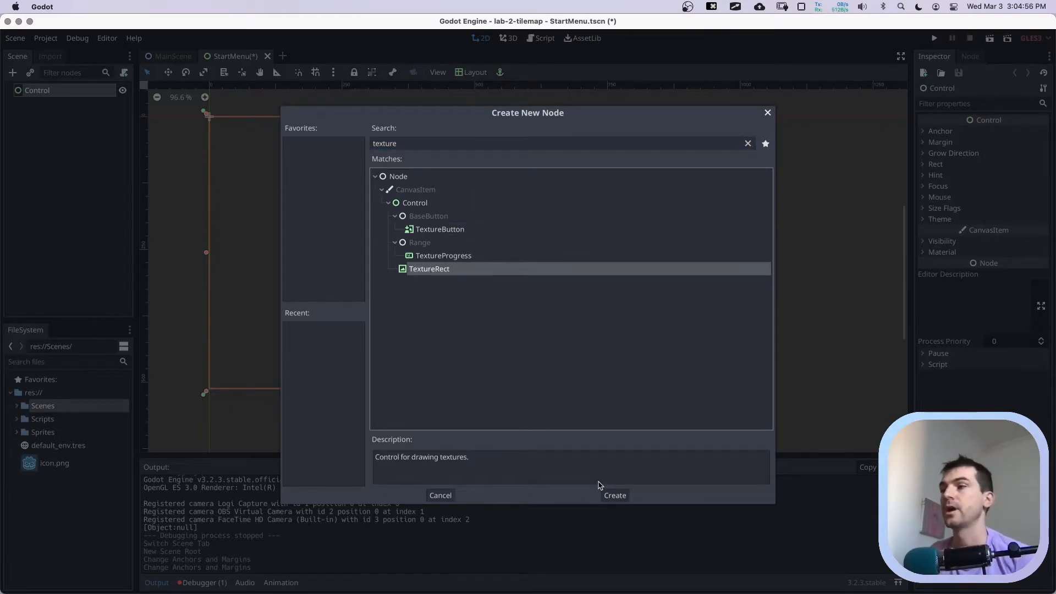
pyautogui.click(612, 496)
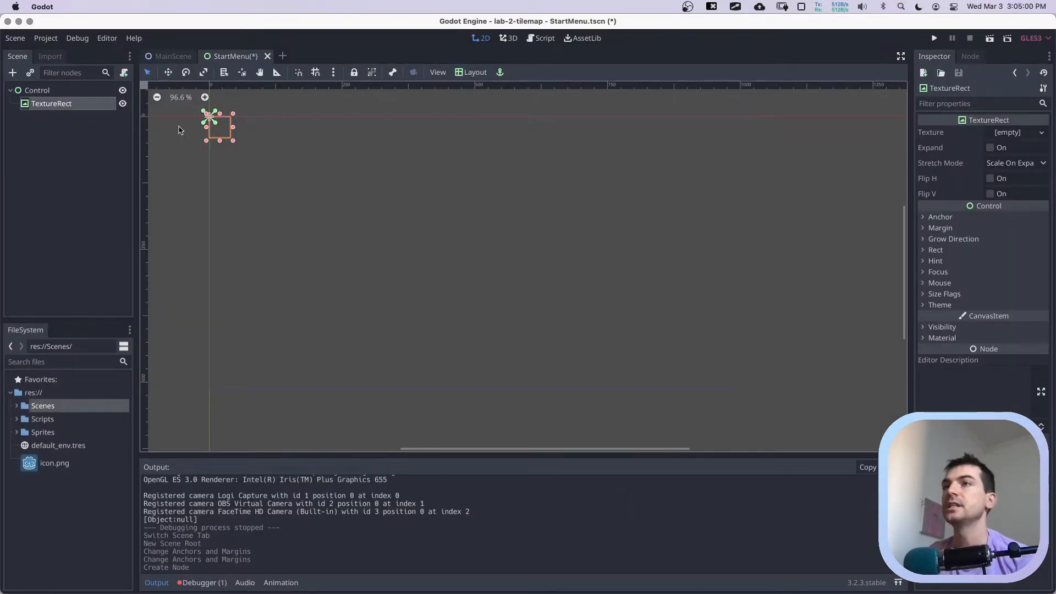
# Load game_title.png from res://Sprites as the TextureRect's texture.
pyautogui.click(1041, 133)
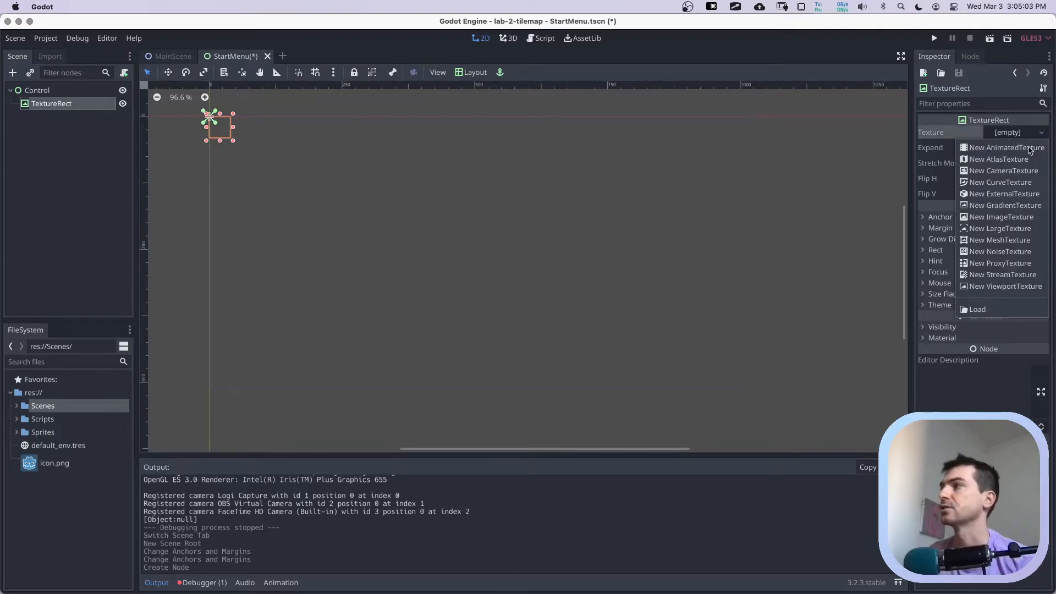
pyautogui.click(983, 310)
pyautogui.click(360, 155)
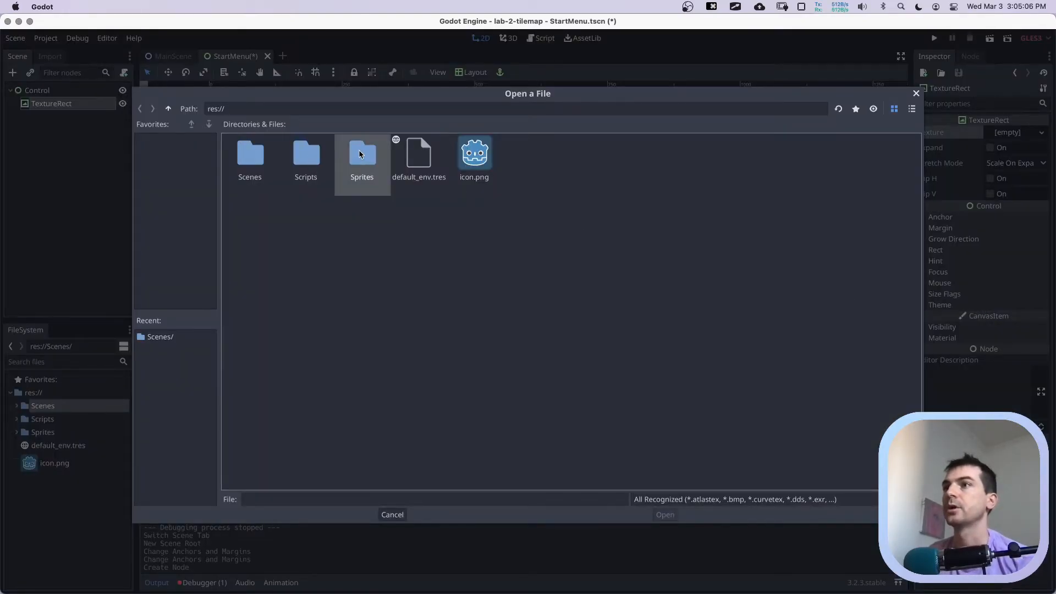
pyautogui.doubleClick(363, 161)
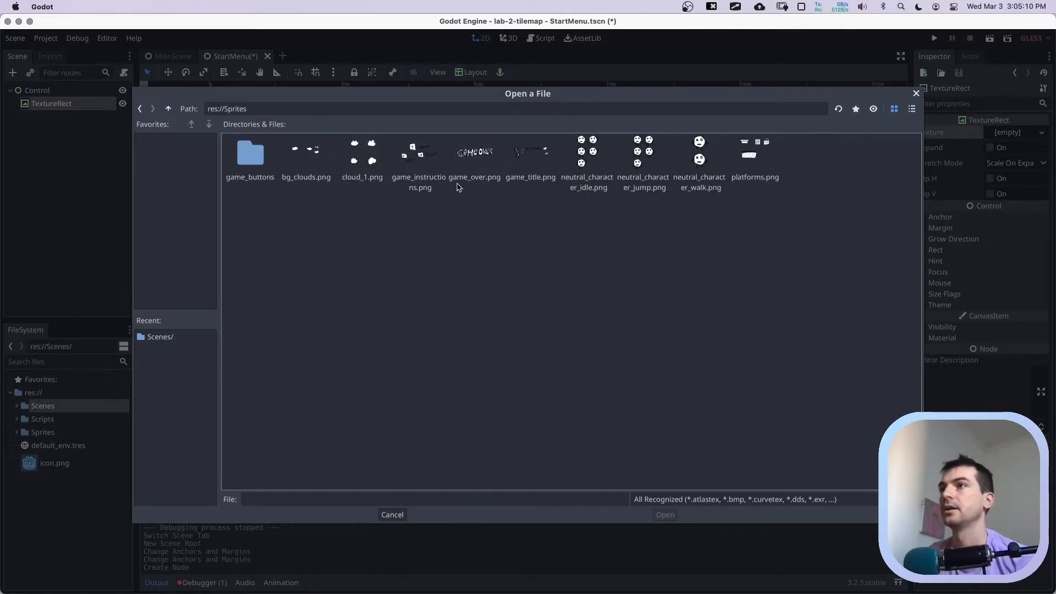
pyautogui.click(532, 178)
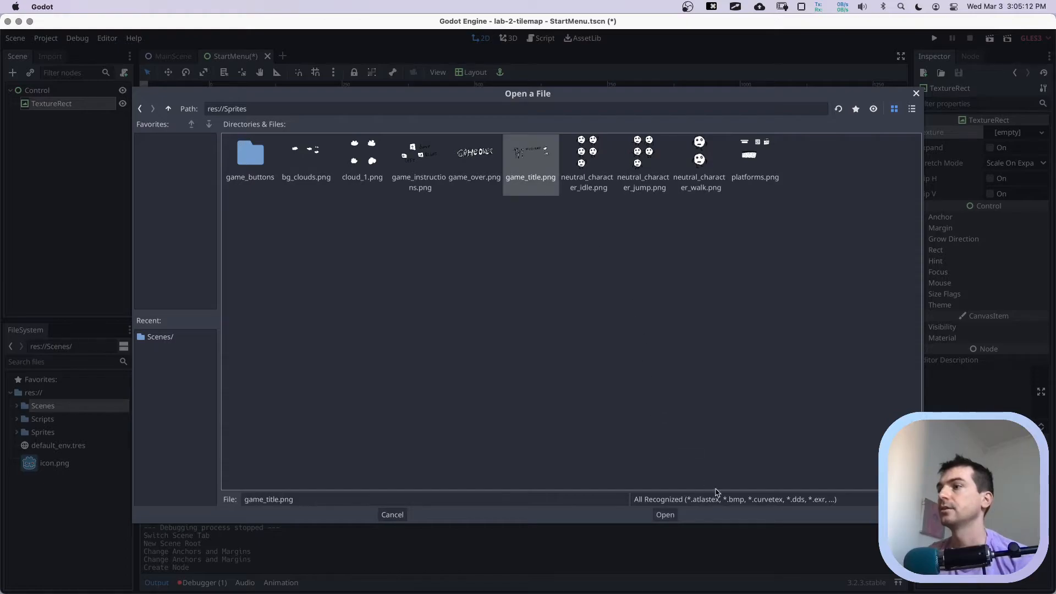
pyautogui.click(665, 515)
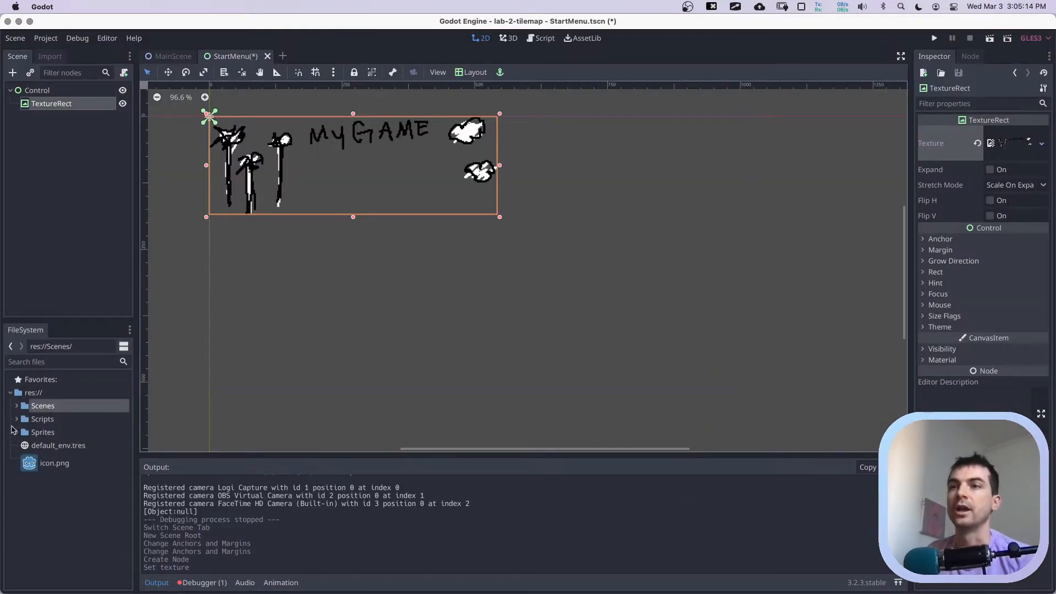
# Turn off the Filter import flag for game_instructions.png, game_over.png and game_title.png in res://Sprites.
pyautogui.click(17, 432)
pyautogui.scroll(-5, 71, 445)
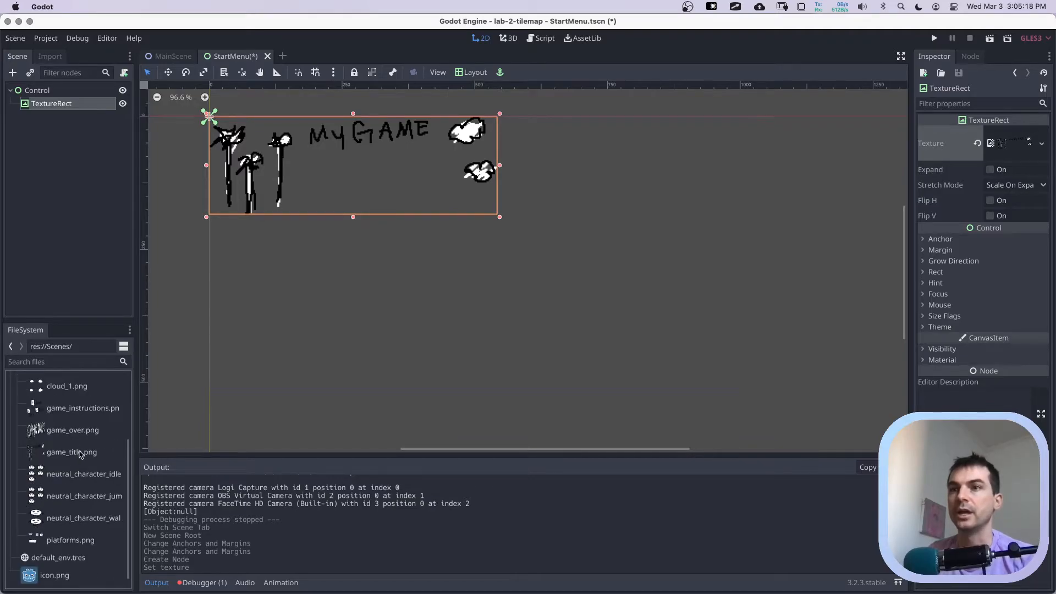
pyautogui.click(80, 408)
pyautogui.click(38, 57)
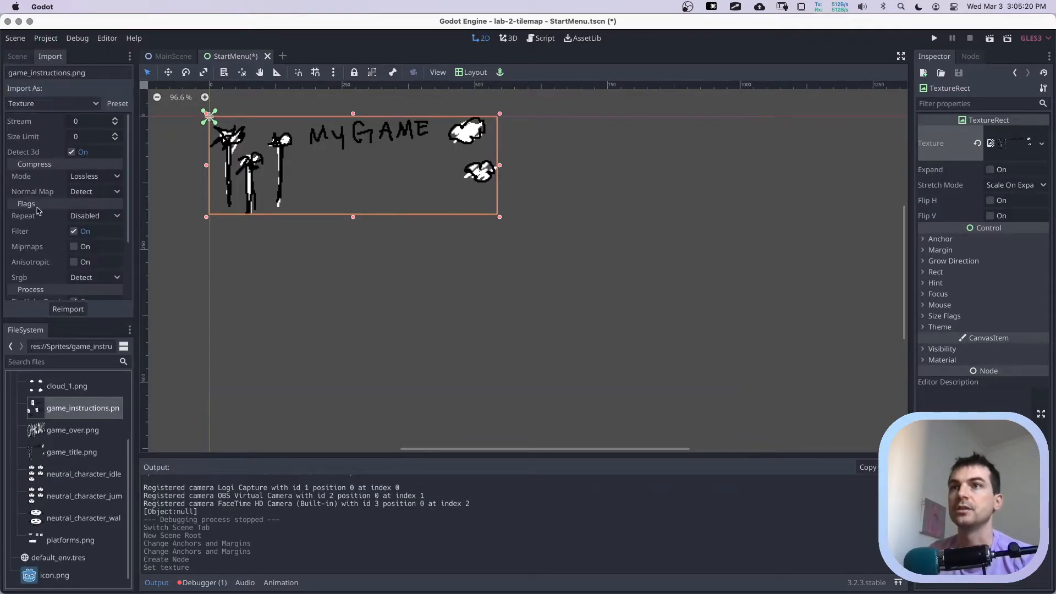
pyautogui.click(73, 231)
pyautogui.click(73, 430)
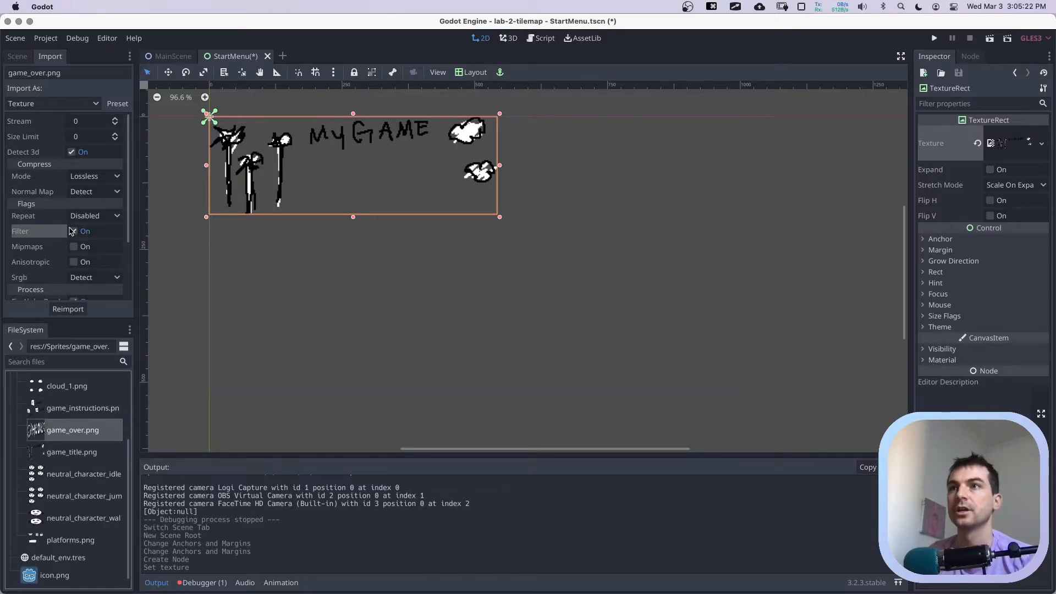
pyautogui.click(73, 231)
pyautogui.click(56, 451)
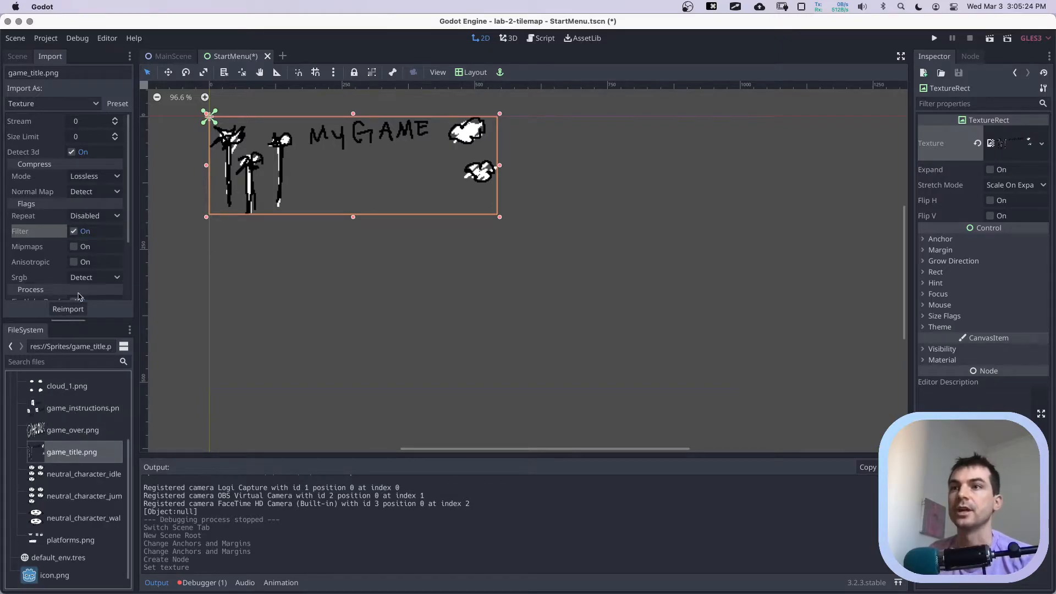
pyautogui.click(73, 231)
# Turn off the Filter import flag for UI0.png through UI4.png in Sprites/game_buttons and return to the scene tree.
pyautogui.scroll(5, 66, 440)
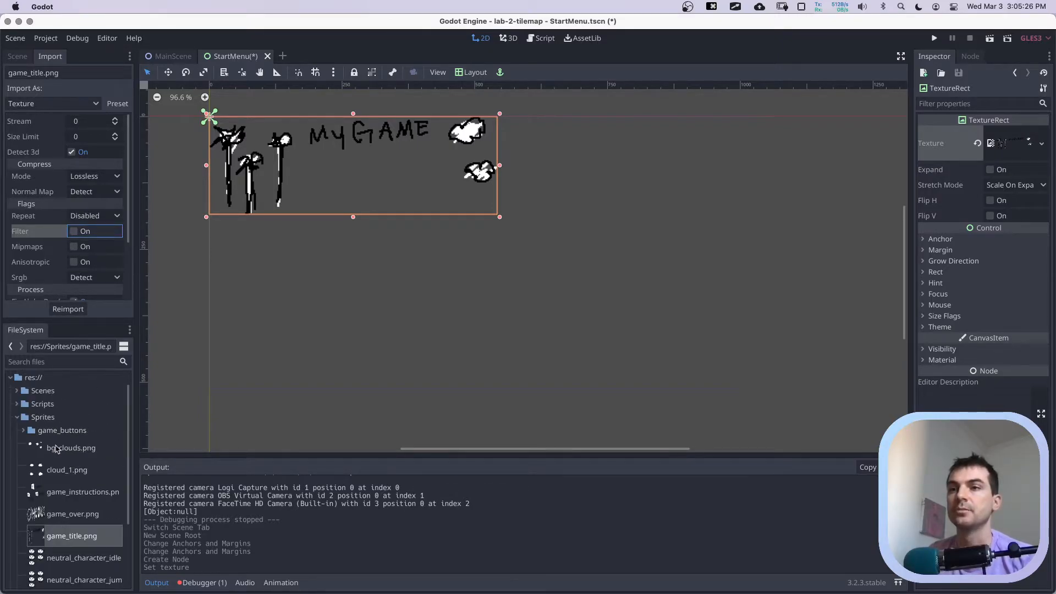
pyautogui.click(26, 430)
pyautogui.click(55, 447)
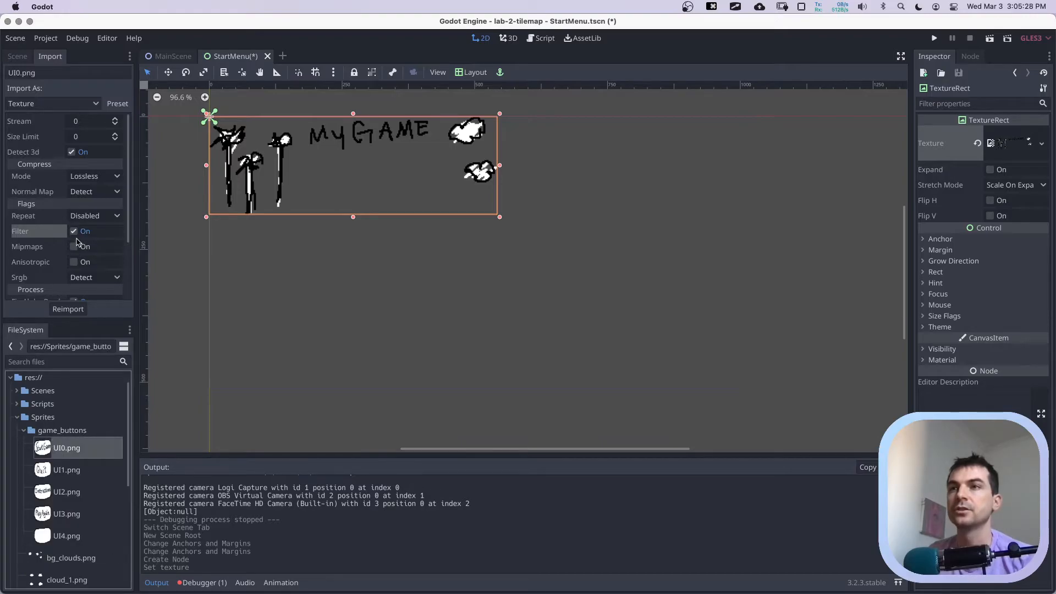
pyautogui.click(73, 231)
pyautogui.click(54, 472)
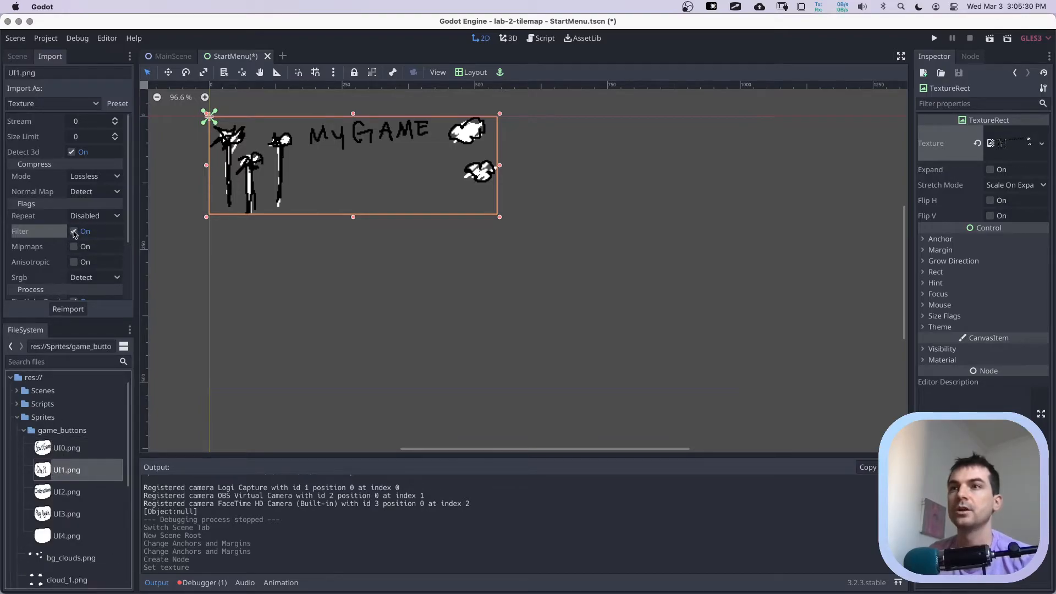
pyautogui.click(74, 231)
pyautogui.click(43, 491)
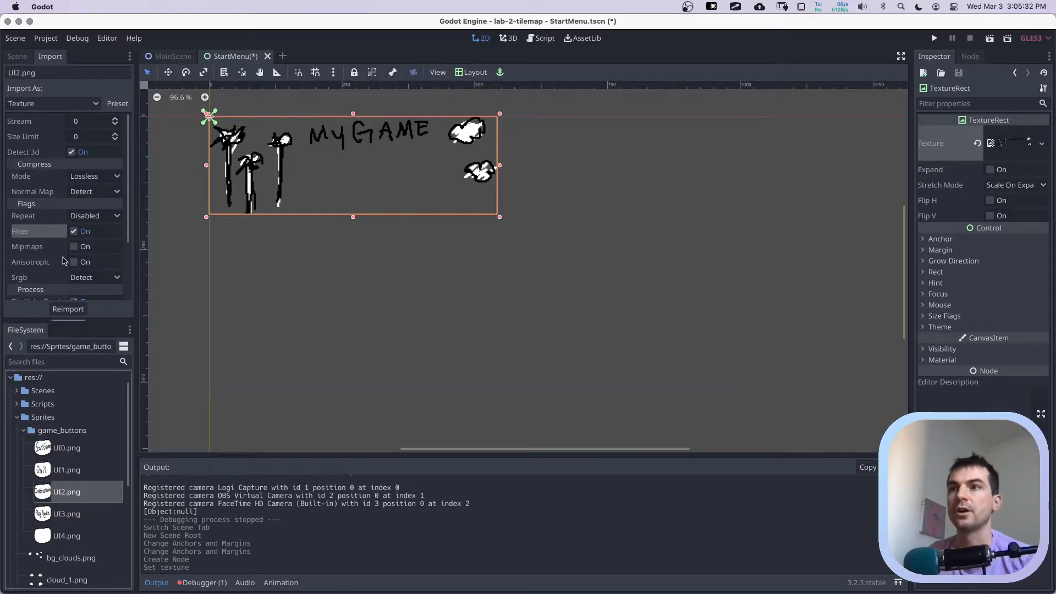
pyautogui.click(74, 231)
pyautogui.click(45, 512)
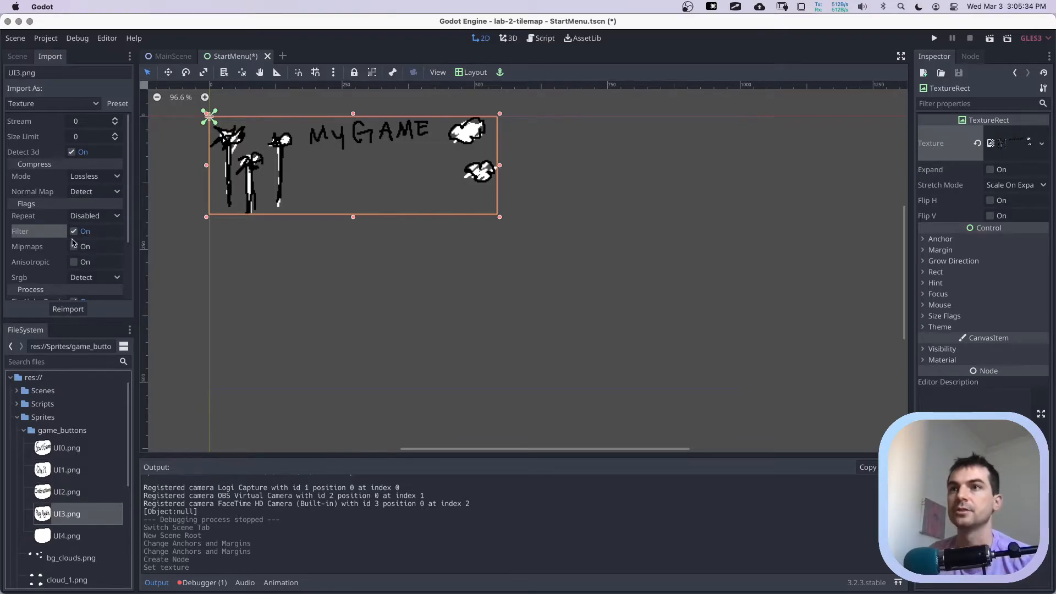
pyautogui.click(73, 231)
pyautogui.click(44, 535)
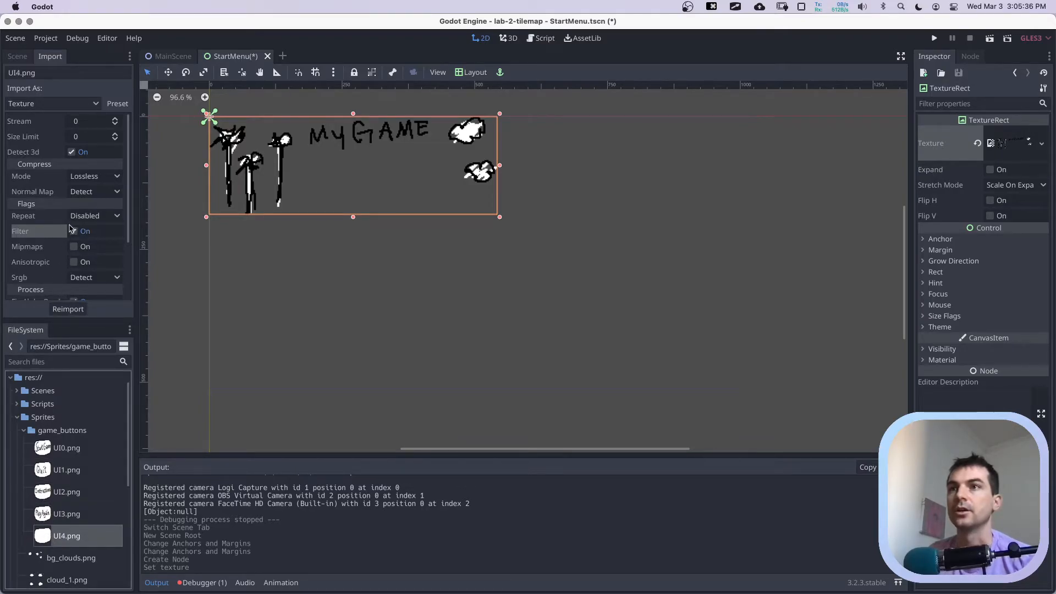
pyautogui.click(73, 231)
pyautogui.click(23, 430)
pyautogui.click(17, 417)
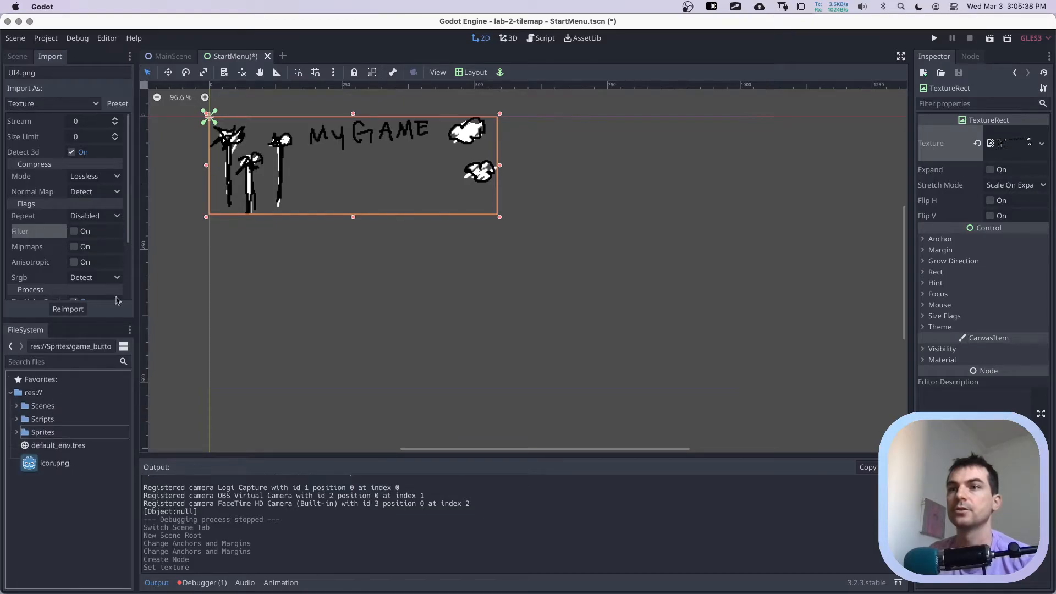
pyautogui.click(17, 56)
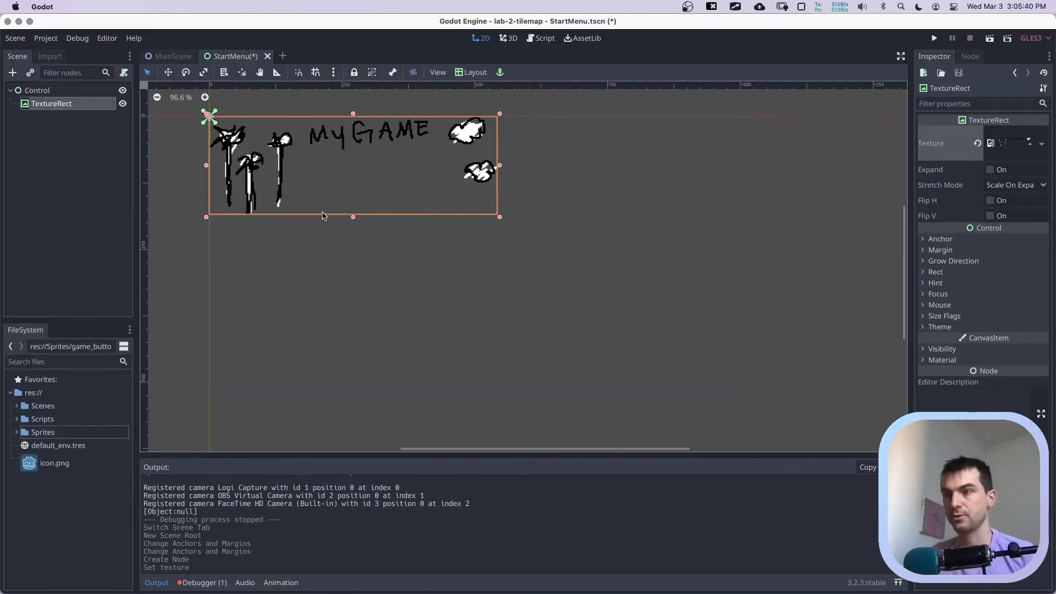
# Save the StartMenu scene and run it to check how the title graphic looks in the game window.
pyautogui.press('super+s')
pyautogui.press('super+r')
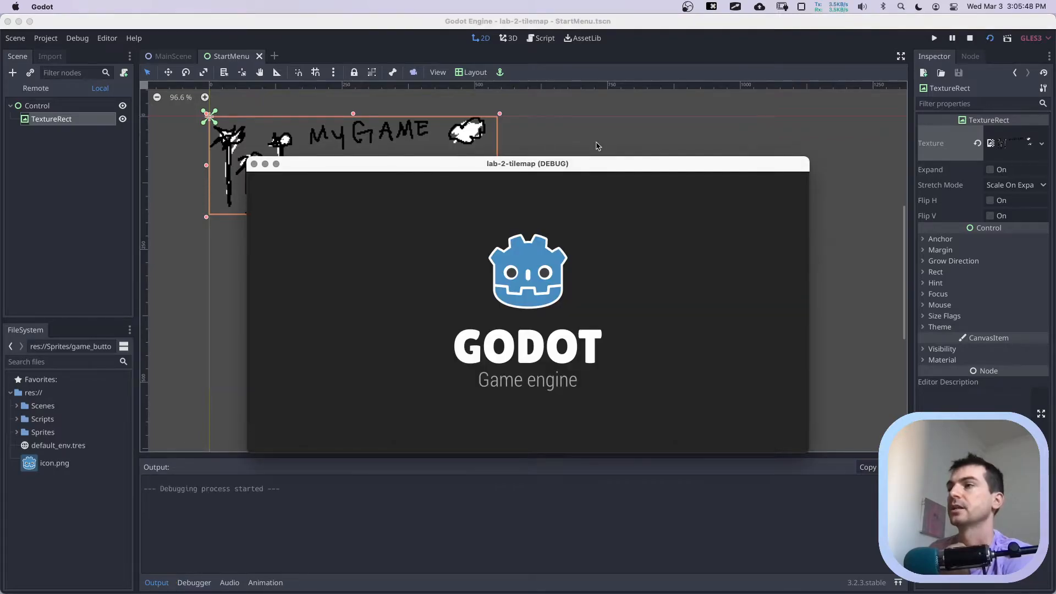
pyautogui.moveTo(394, 164); pyautogui.dragTo(414, 99)
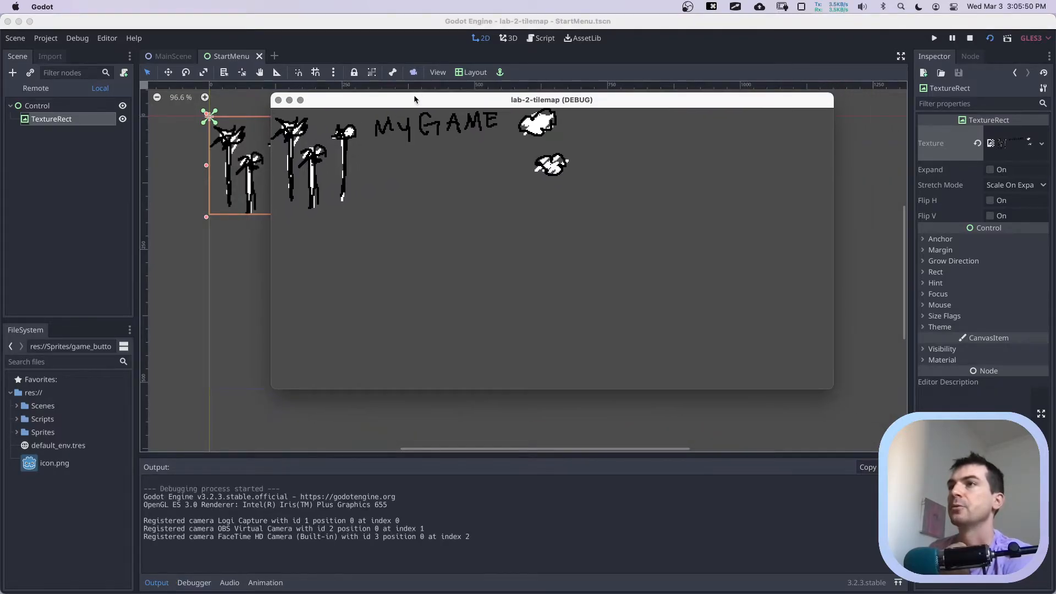
# Apply the Center layout to the TextureRect and run the scene to check its placement, closing the game window when done.
pyautogui.click(476, 73)
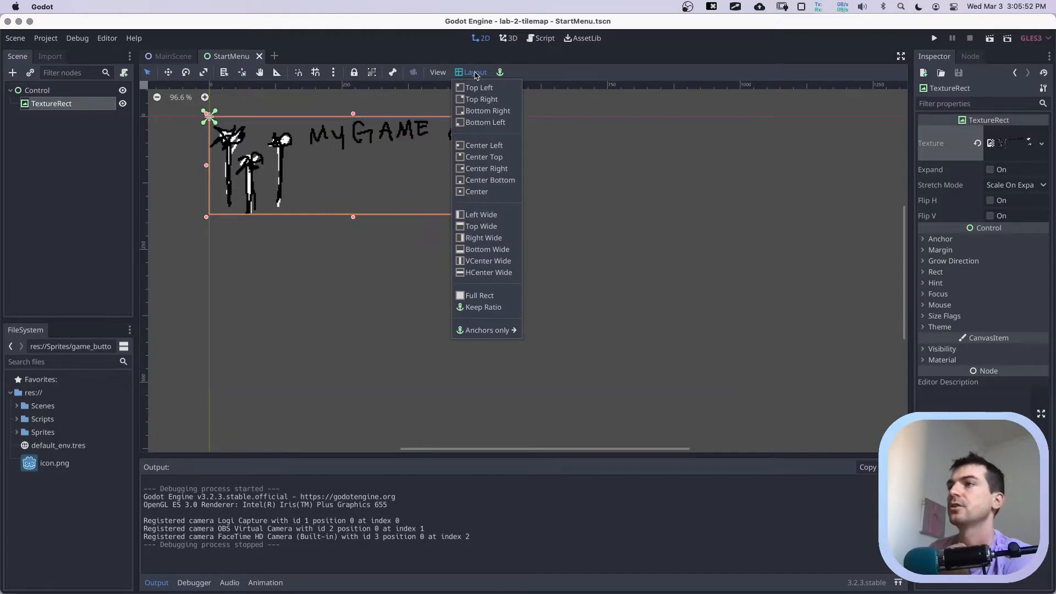
pyautogui.click(476, 193)
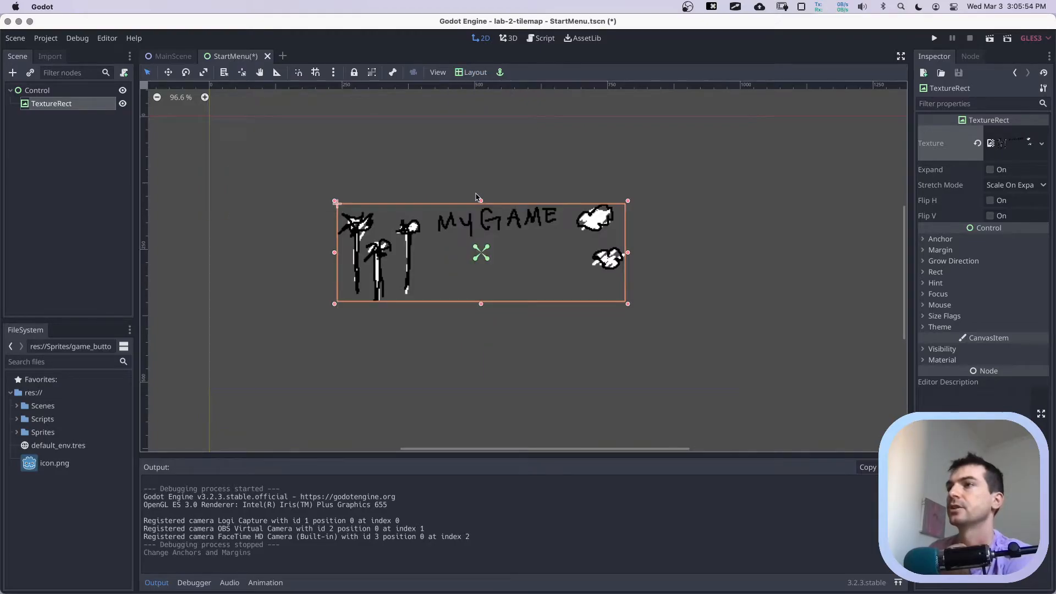
pyautogui.click(989, 38)
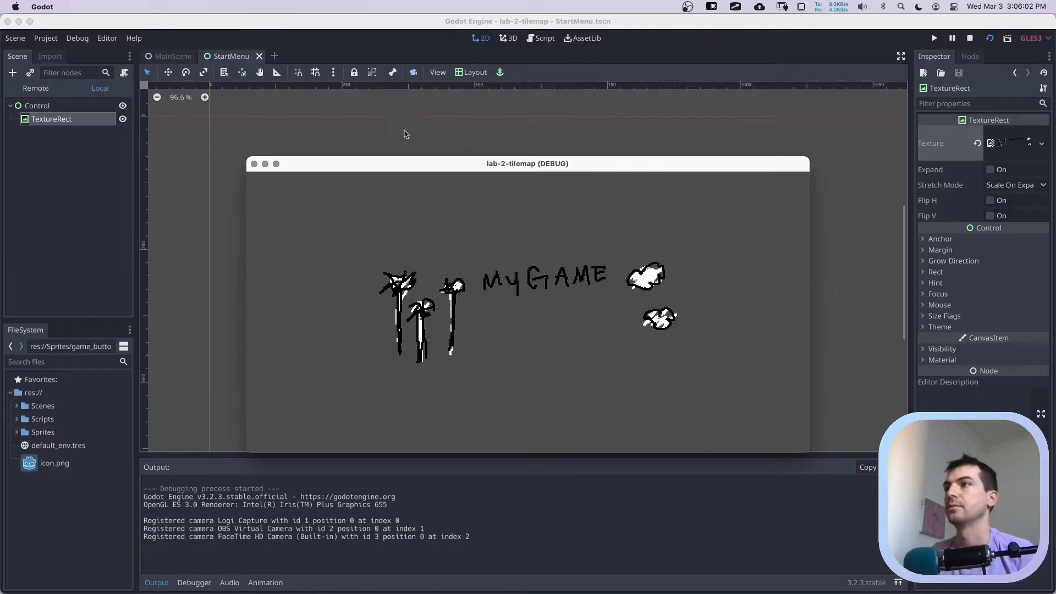
pyautogui.click(254, 163)
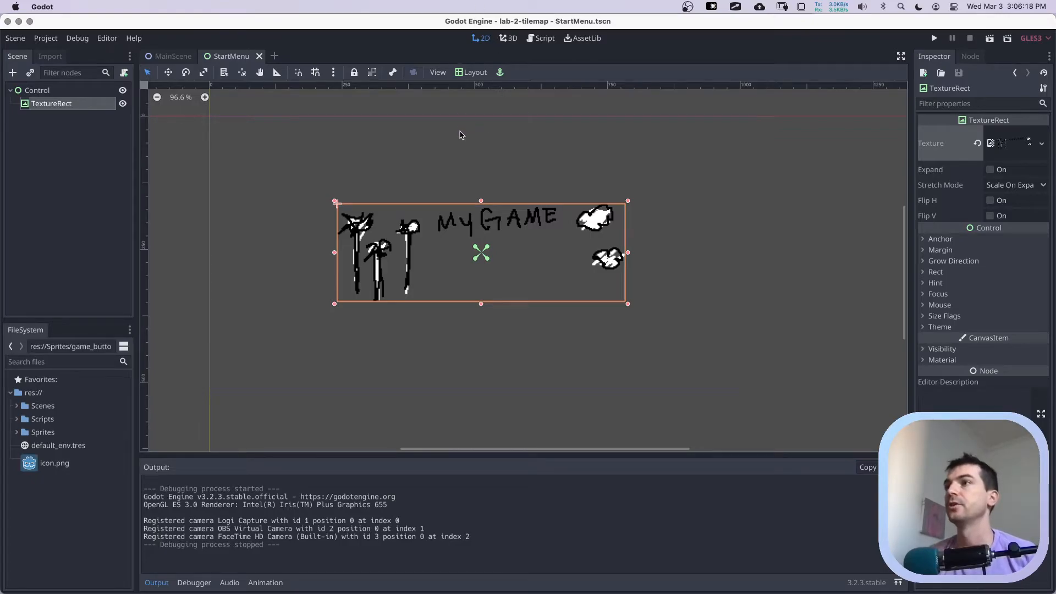
pyautogui.hotkey('ctrl', 'Tab')
pyautogui.moveTo(438, 115)
pyautogui.mouseDown()
pyautogui.moveTo(435, 406)
pyautogui.moveTo(557, 292)
pyautogui.moveTo(539, 122)
pyautogui.moveTo(440, 121)
pyautogui.mouseUp()
pyautogui.moveTo(433, 185); pyautogui.dragTo(534, 185)
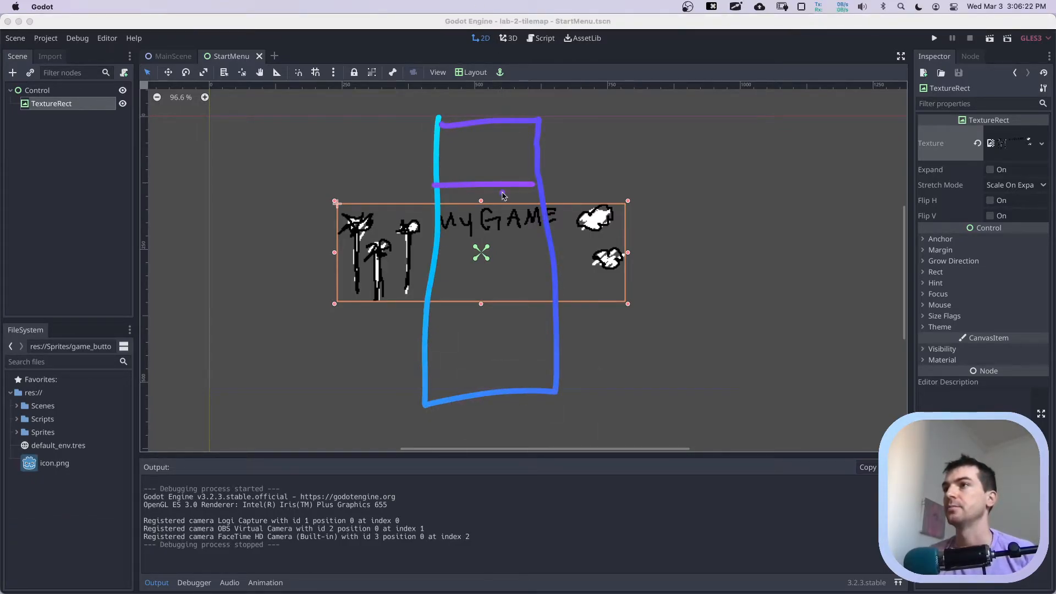
pyautogui.hotkey('ctrl', 'Tab')
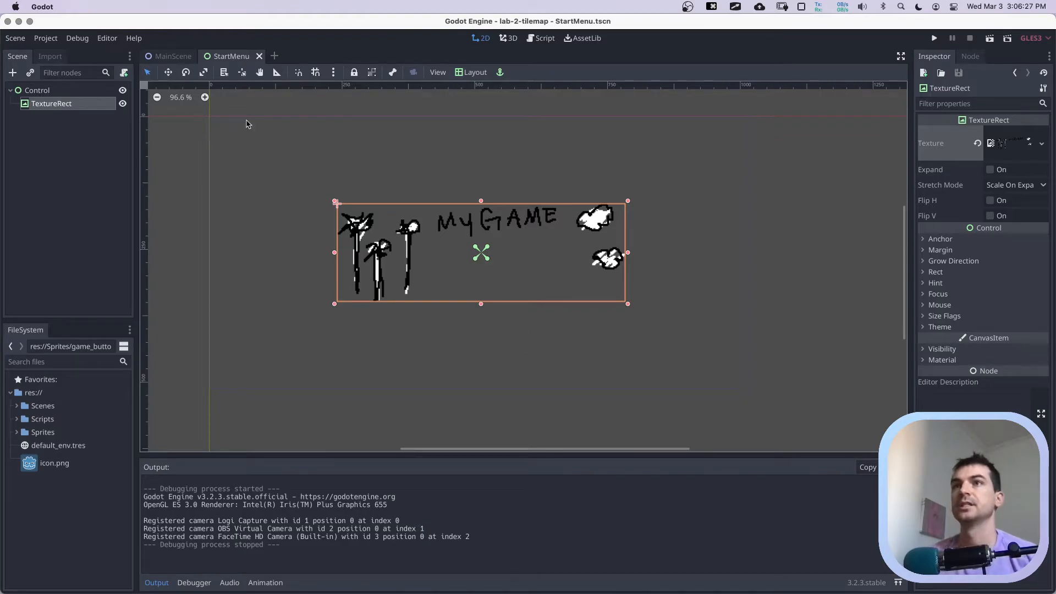
# Add a VBoxContainer node as a child of StartMenu's root Control node.
pyautogui.click(77, 92)
pyautogui.rightClick(54, 92)
pyautogui.click(78, 99)
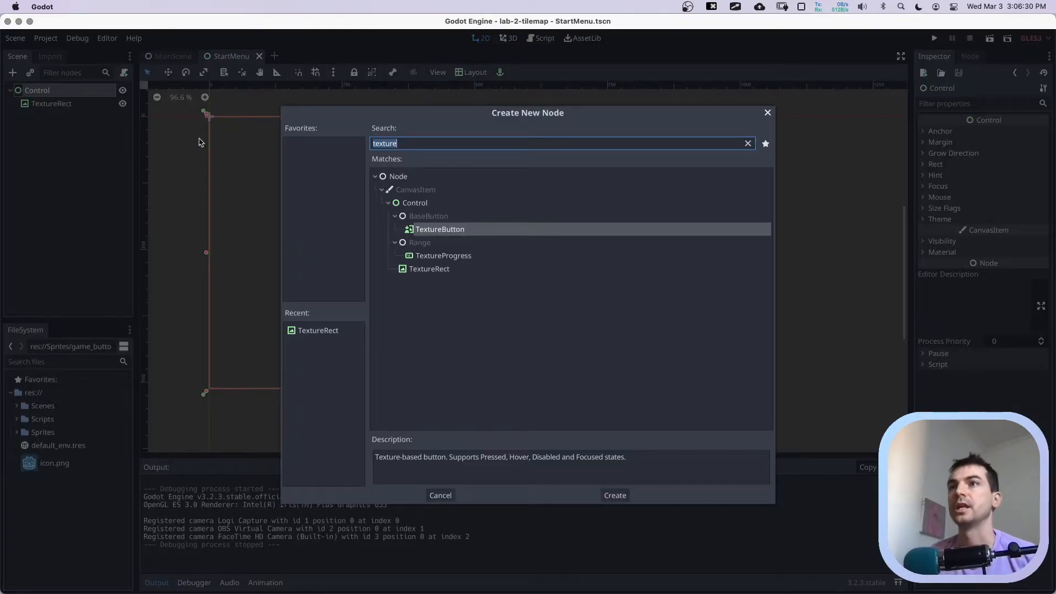
pyautogui.write('vbox')
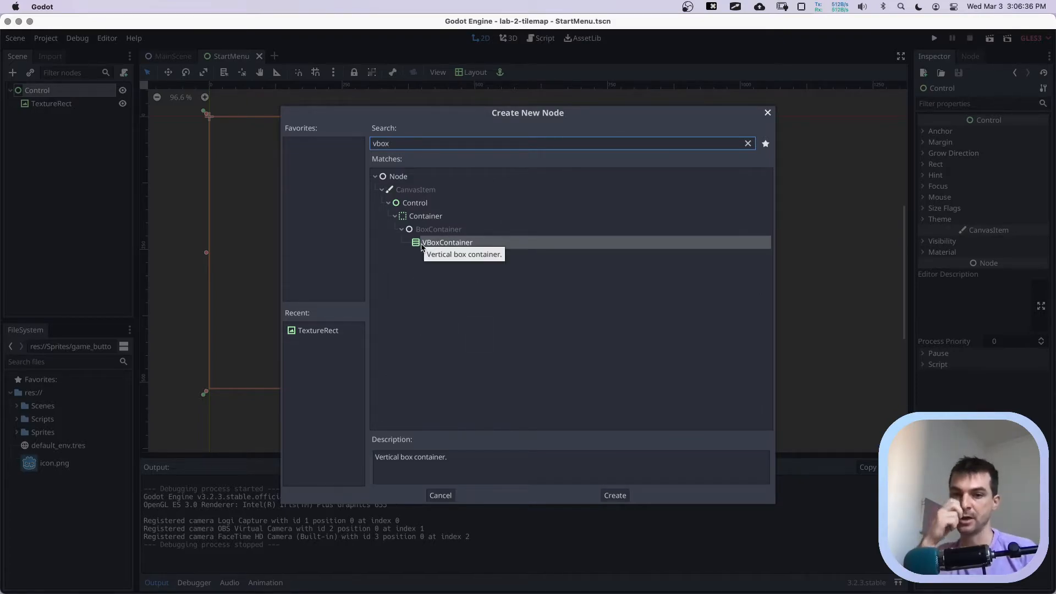
pyautogui.click(610, 495)
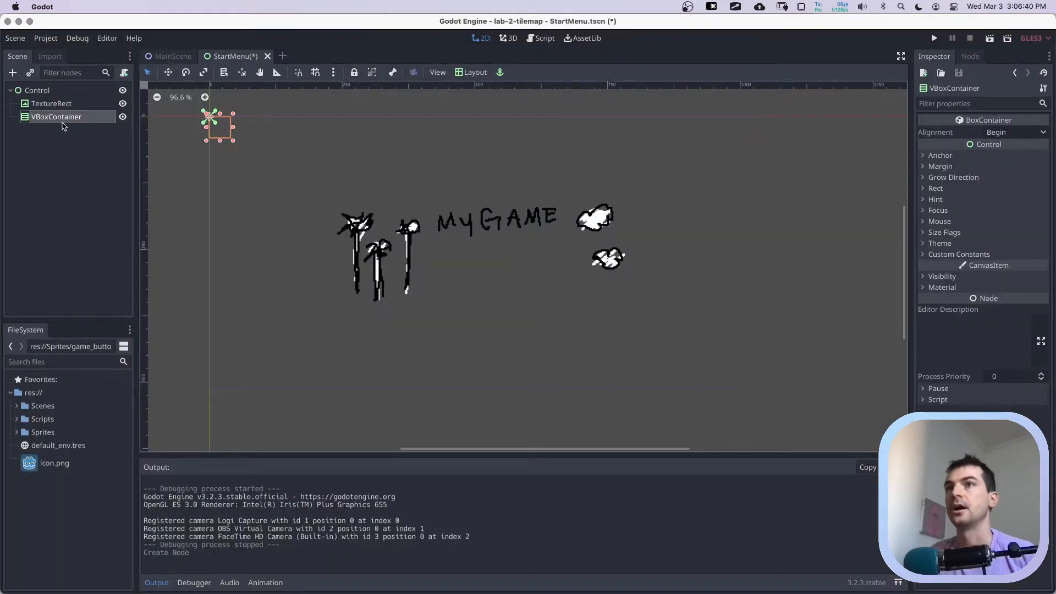
# Reparent the TextureRect under the VBoxContainer and check both nodes' placement.
pyautogui.moveTo(58, 104); pyautogui.dragTo(62, 116)
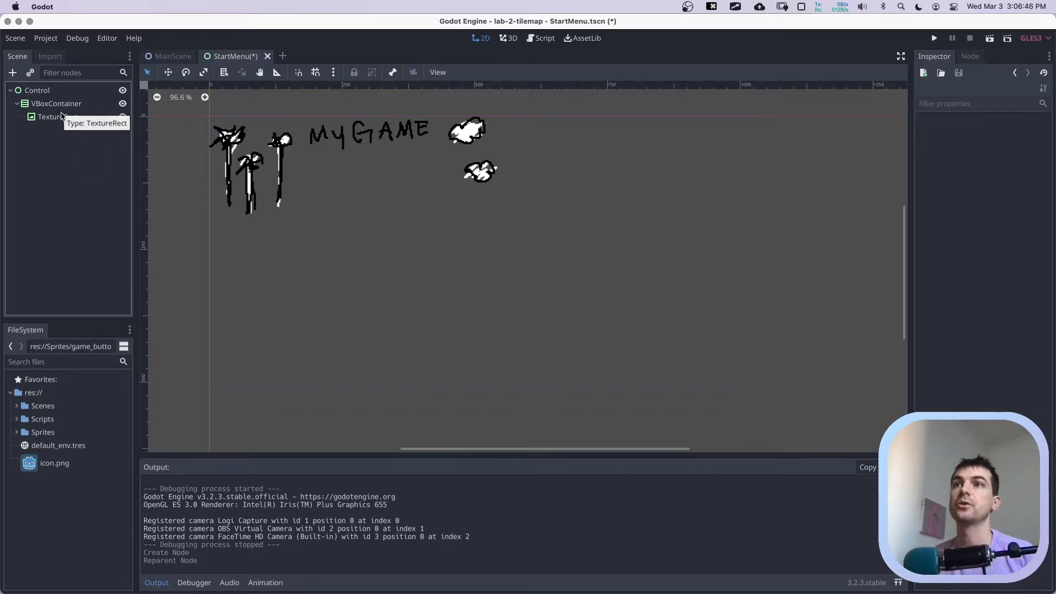
pyautogui.click(40, 117)
pyautogui.click(44, 104)
pyautogui.click(43, 120)
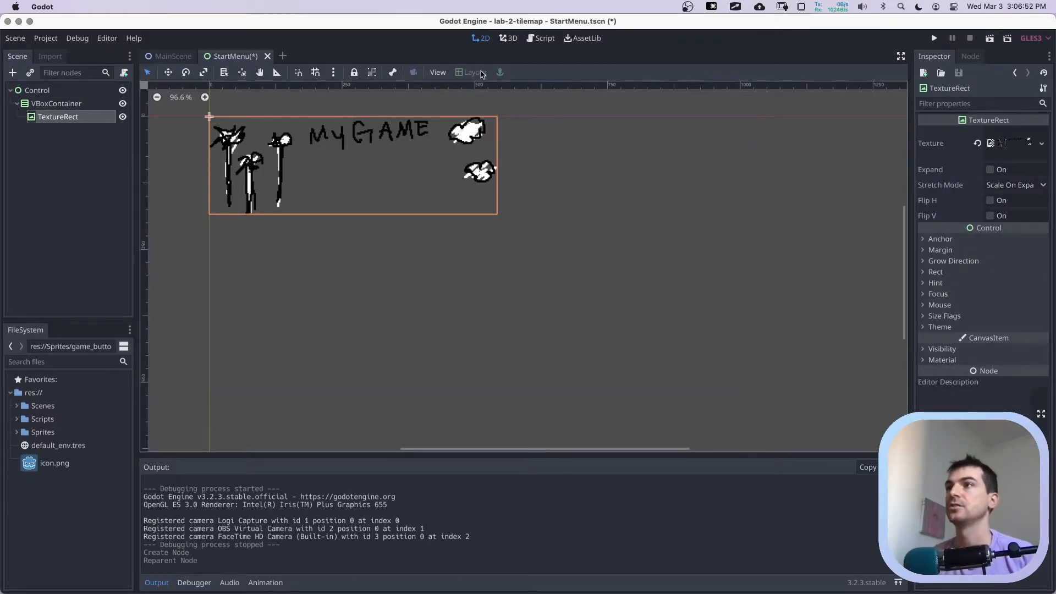
# Apply the Center layout to the VBoxContainer and save the StartMenu scene.
pyautogui.click(77, 102)
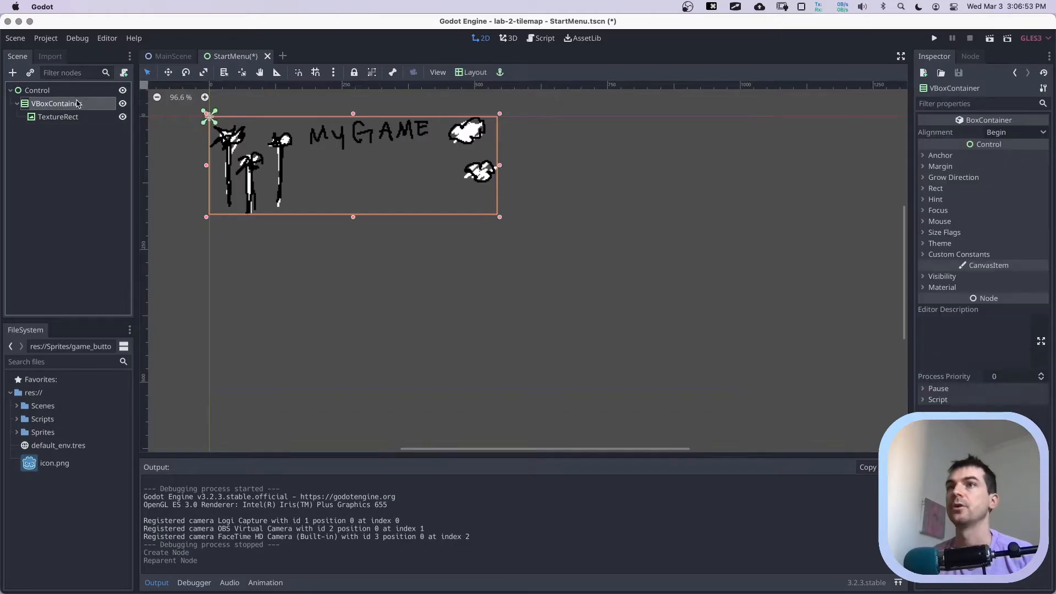
pyautogui.click(468, 75)
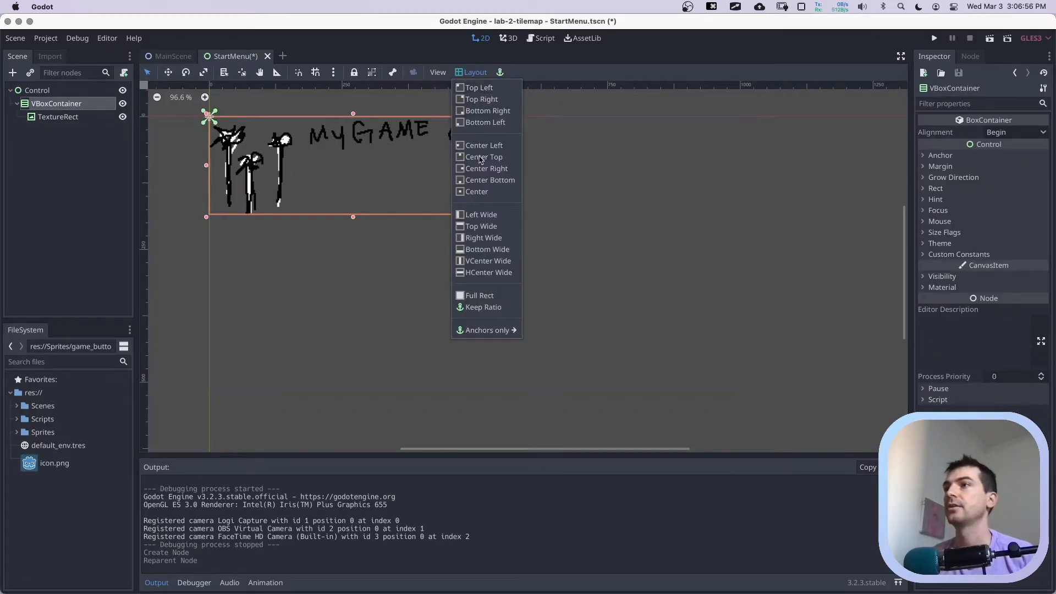
pyautogui.click(478, 191)
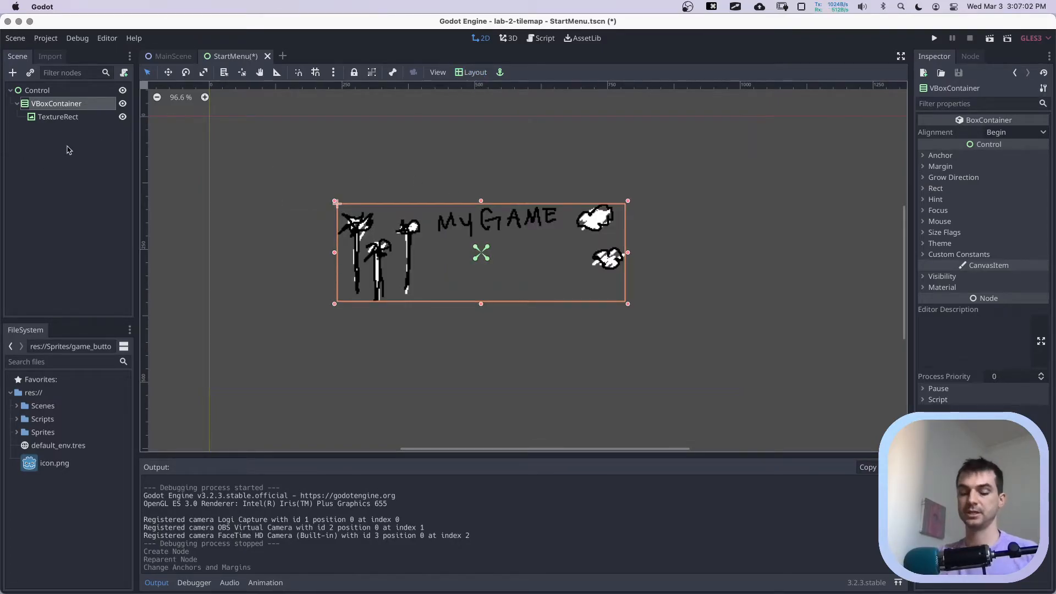
pyautogui.press('super+s')
# Add a TextureButton node as a child of the VBoxContainer, below the TextureRect, and save the scene.
pyautogui.click(55, 105)
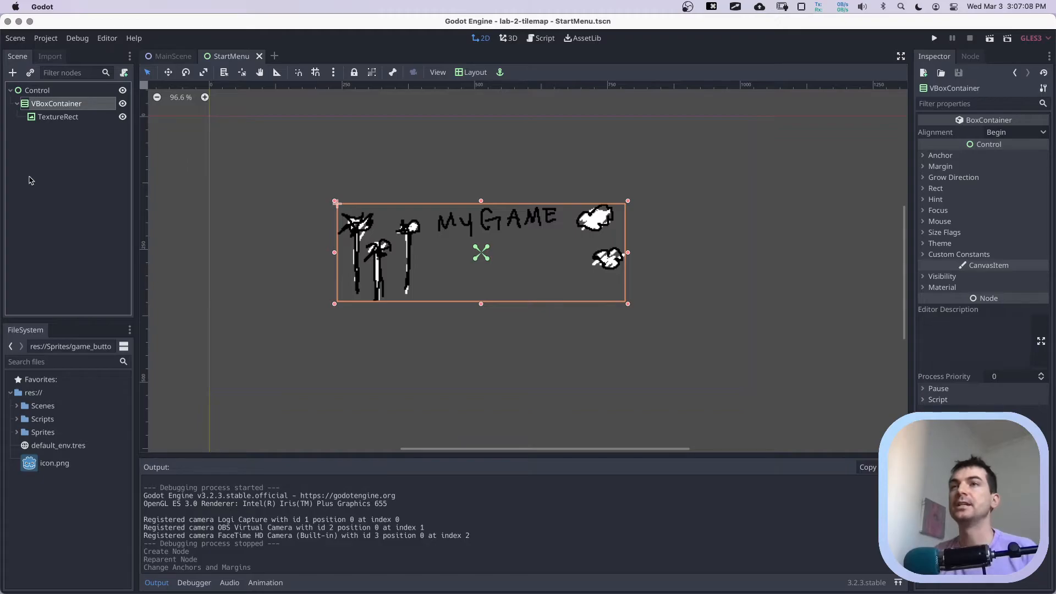
pyautogui.rightClick(58, 108)
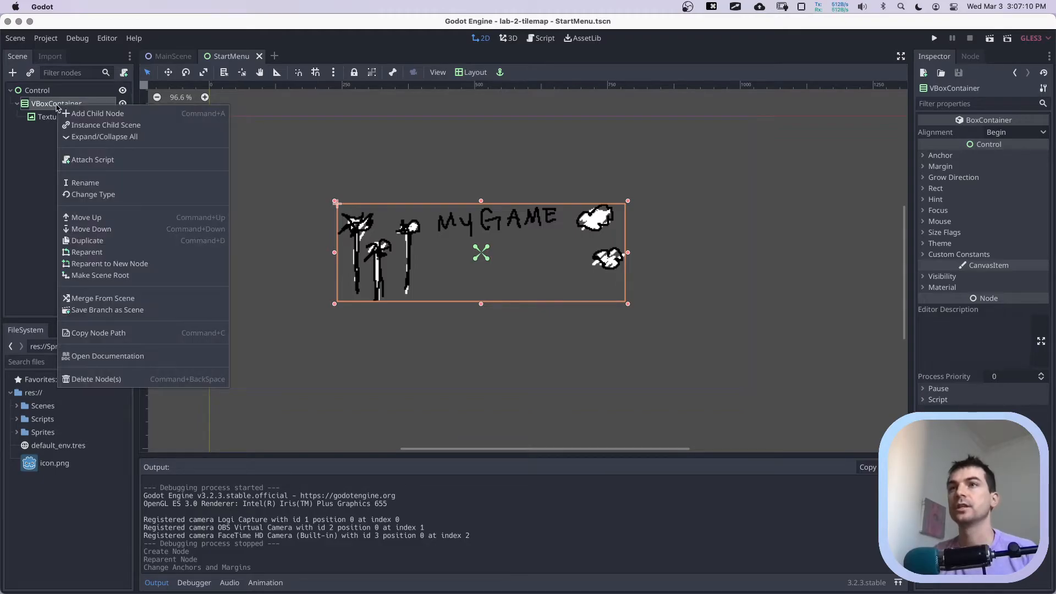
pyautogui.click(72, 114)
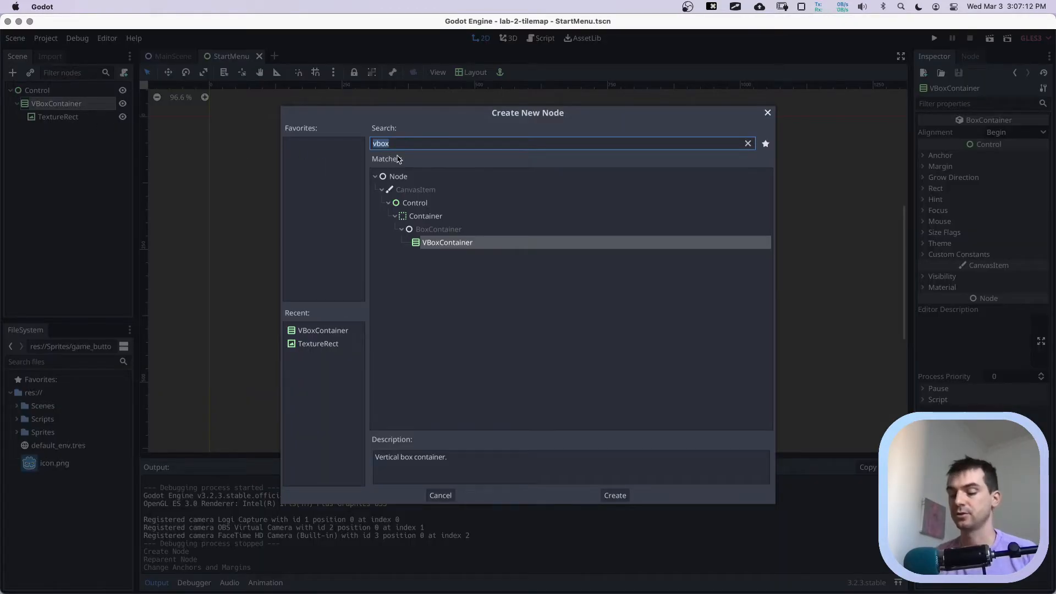
pyautogui.write('button')
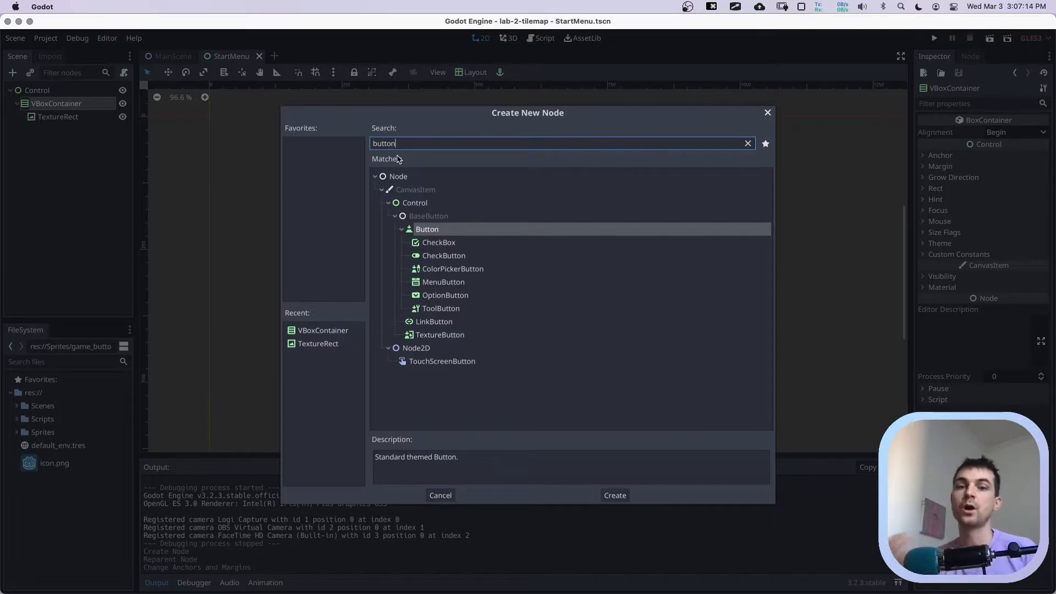
pyautogui.click(441, 336)
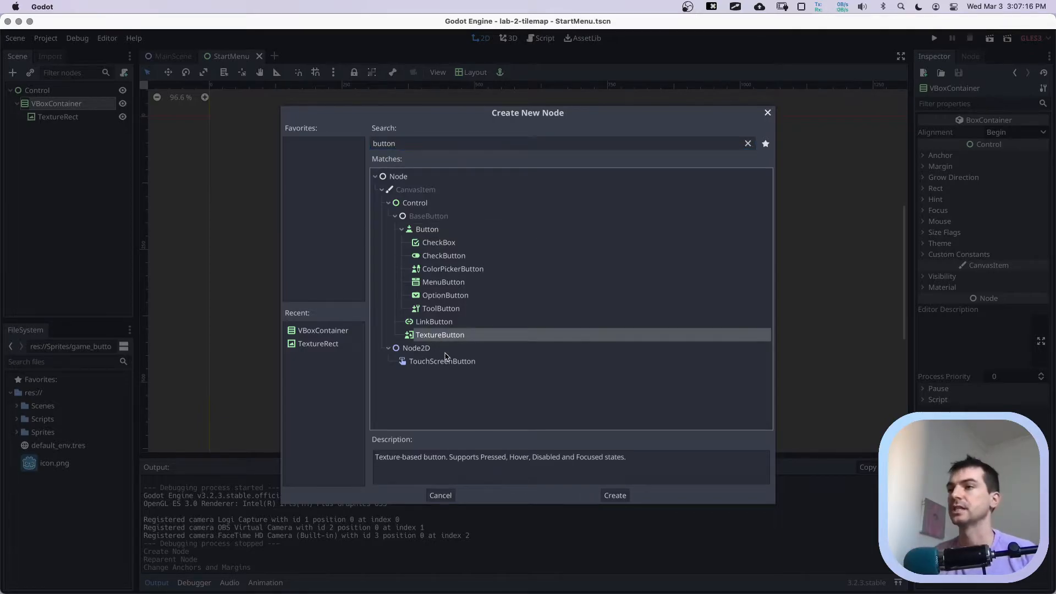
pyautogui.click(601, 496)
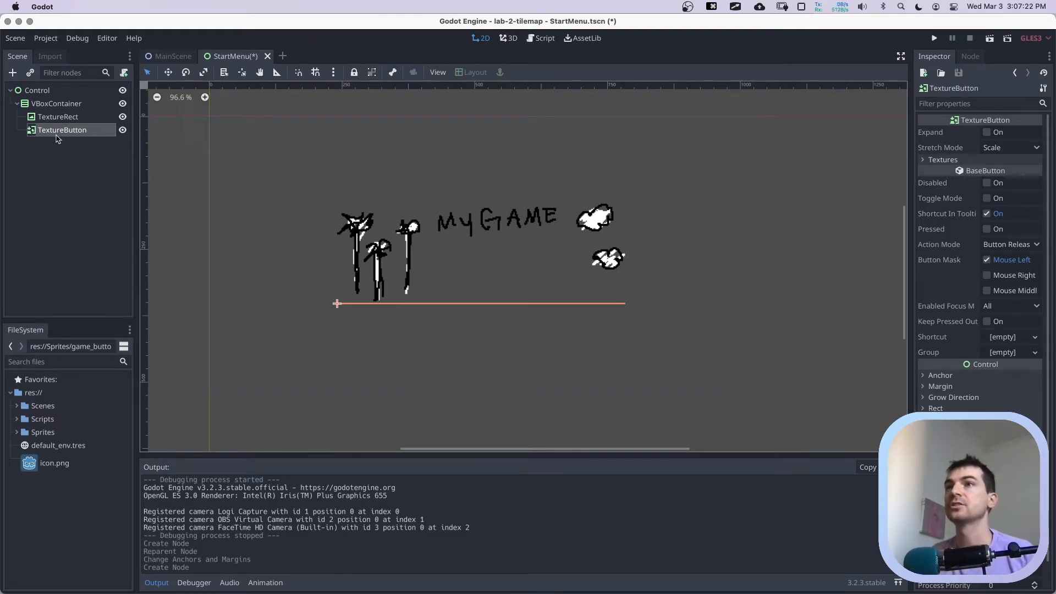
pyautogui.press('super+s')
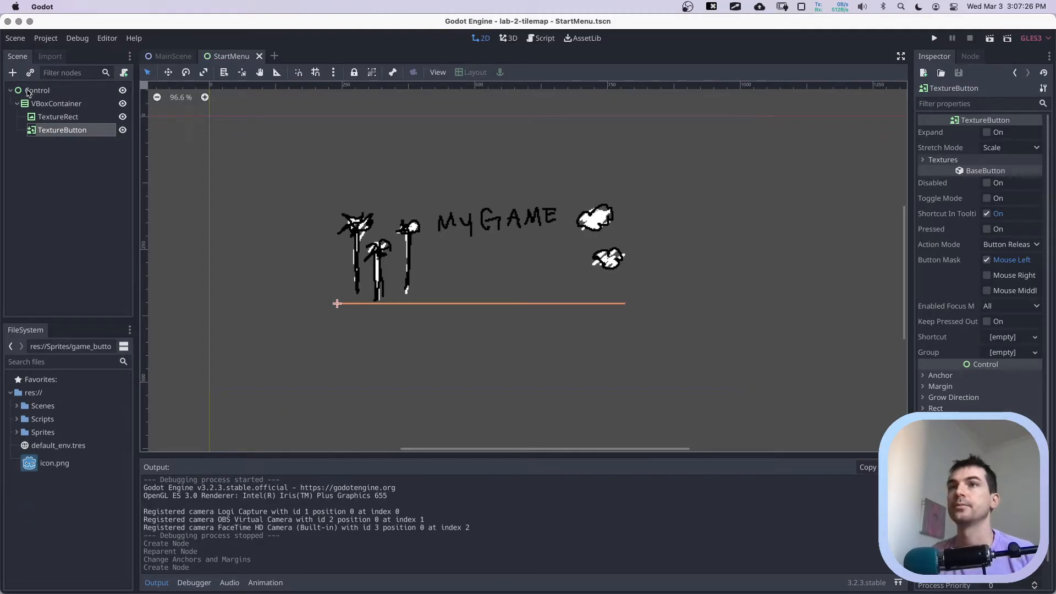
# Open the StartMenu.gd script and examine its handler names for the start, quit and instructions buttons.
pyautogui.click(531, 40)
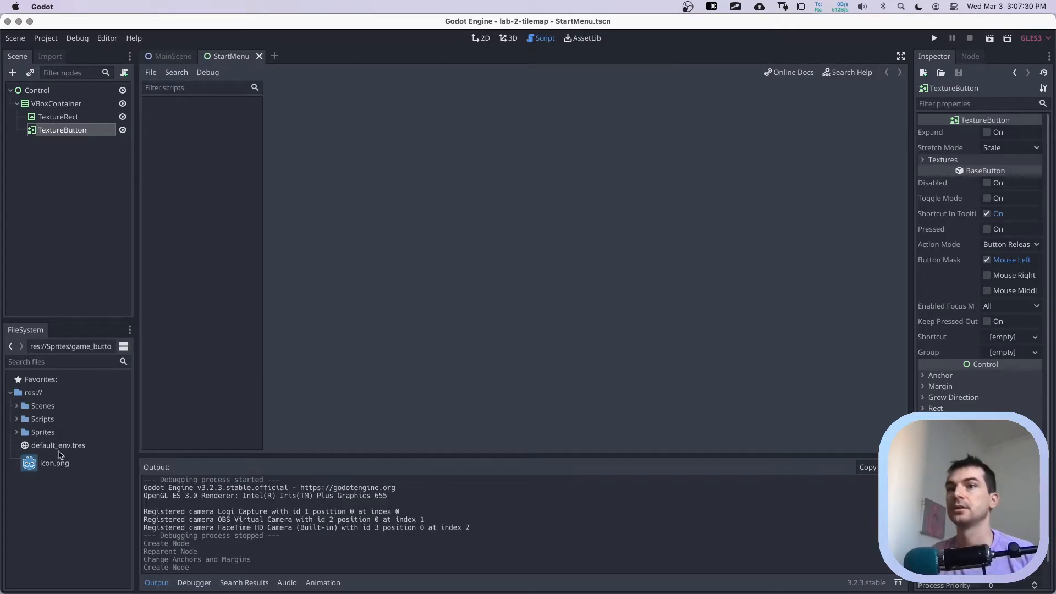
pyautogui.click(17, 420)
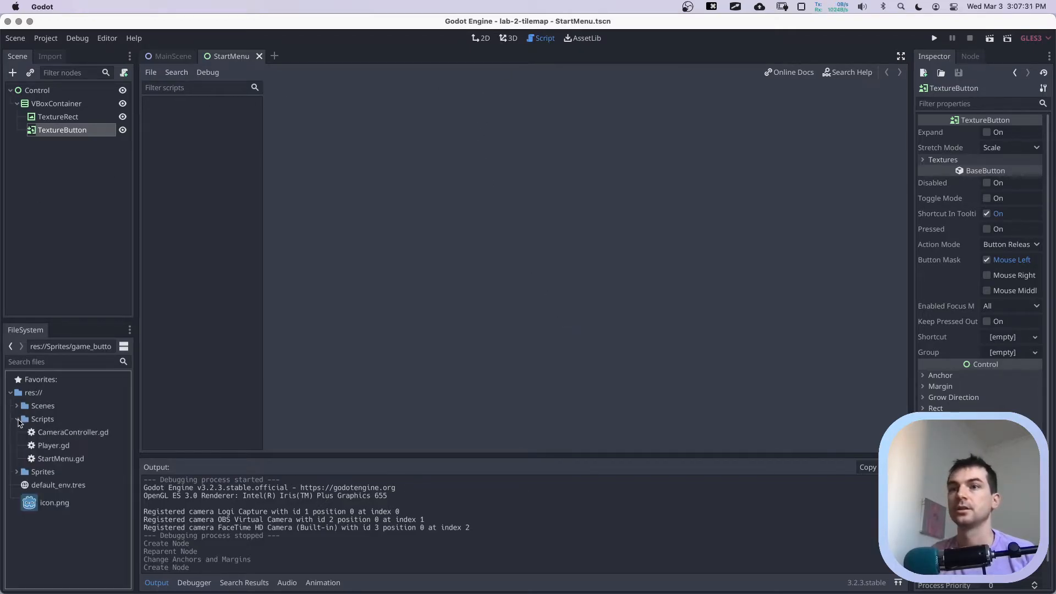
pyautogui.doubleClick(50, 460)
pyautogui.click(352, 110)
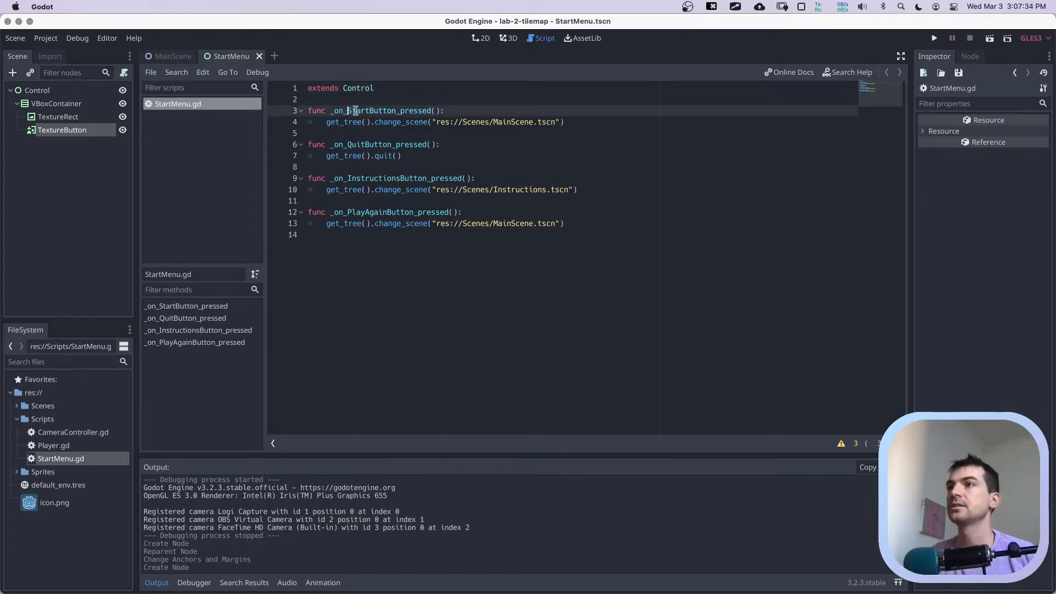
pyautogui.moveTo(355, 111); pyautogui.dragTo(395, 111)
pyautogui.click(359, 146)
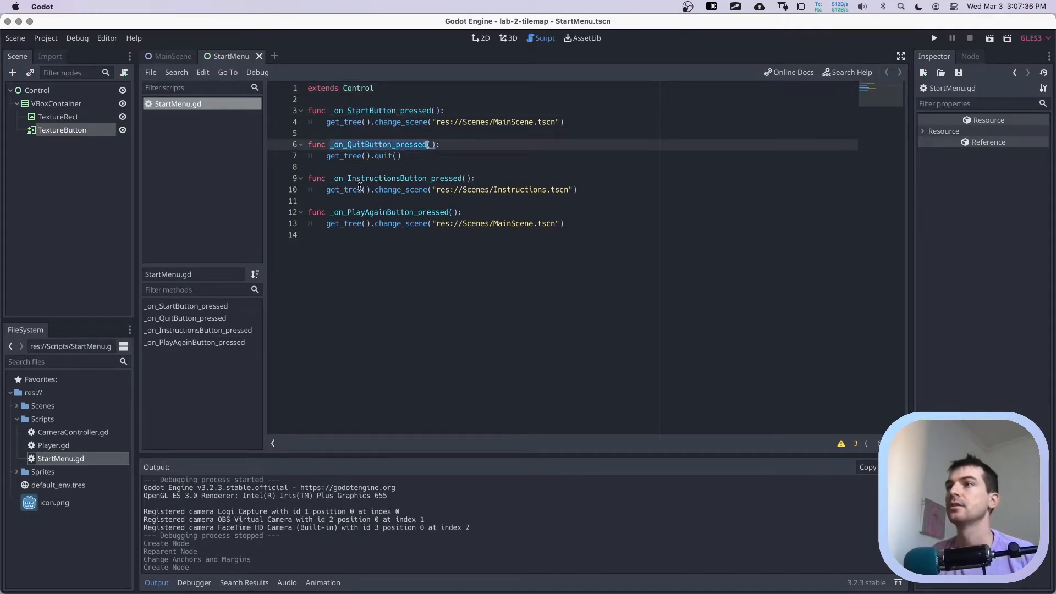
pyautogui.doubleClick(361, 181)
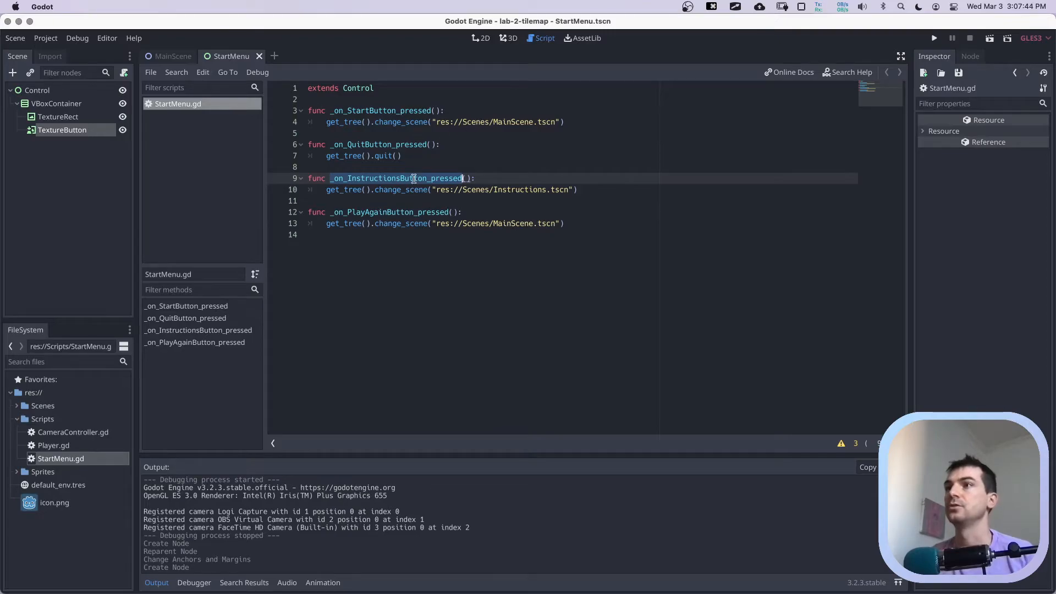
# Rename the TextureButton node as StartButton and the TextureRect node as Title, saving the scene.
pyautogui.click(70, 118)
pyautogui.click(72, 121)
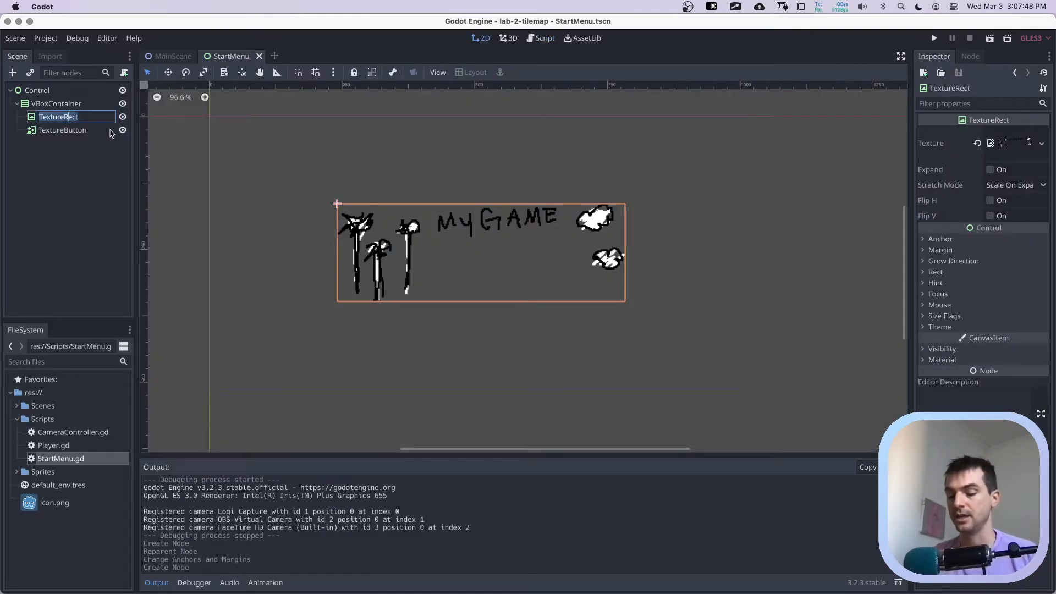
pyautogui.doubleClick(62, 130)
pyautogui.write('StartButton')
pyautogui.press('Return')
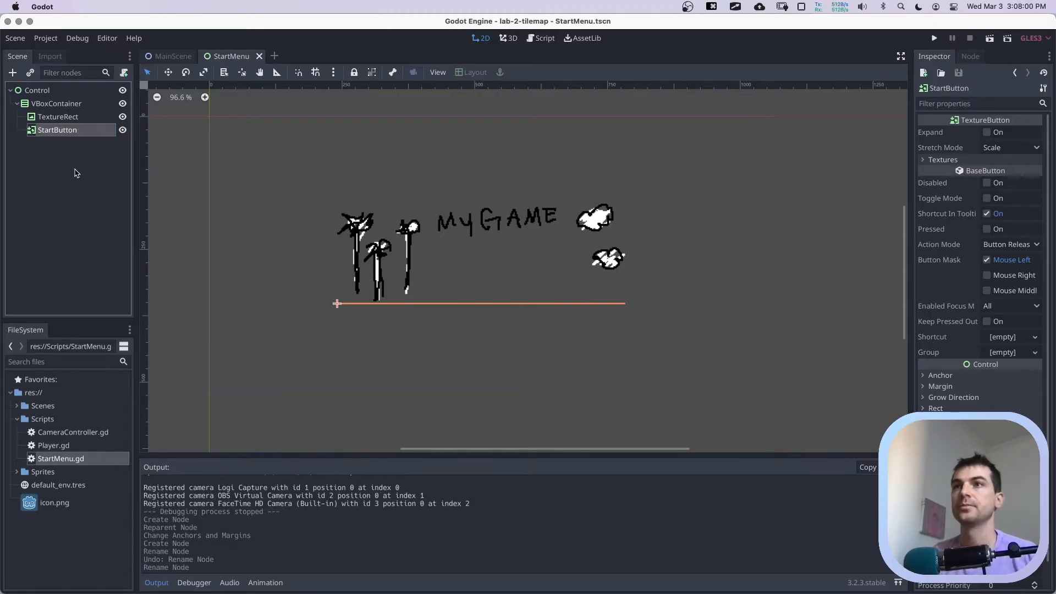
pyautogui.press('super+s')
pyautogui.doubleClick(61, 117)
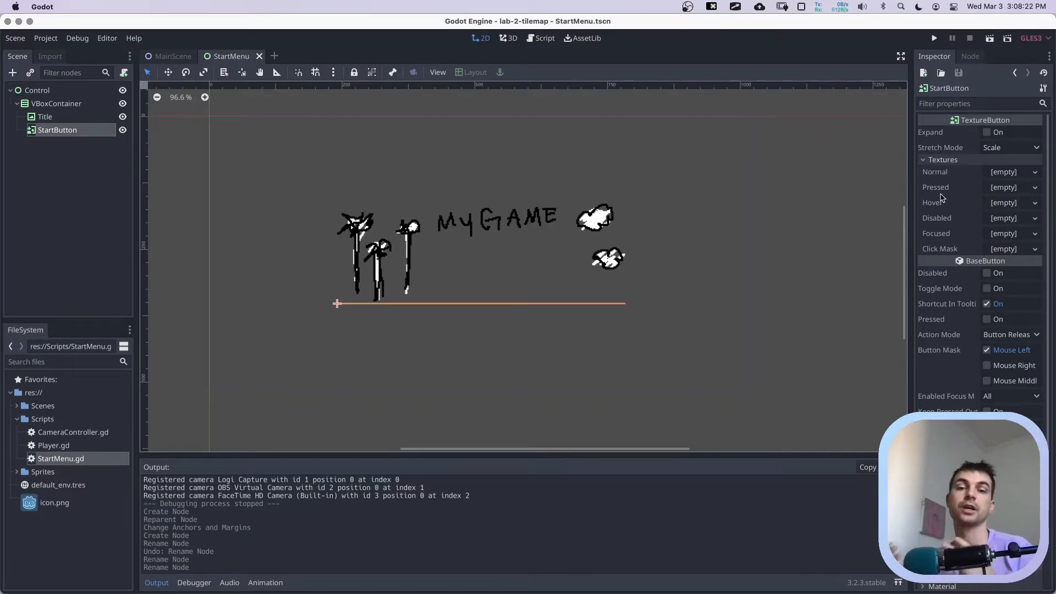
# Load UI0.png from Sprites/game_buttons as the StartButton's Normal texture.
pyautogui.click(1010, 179)
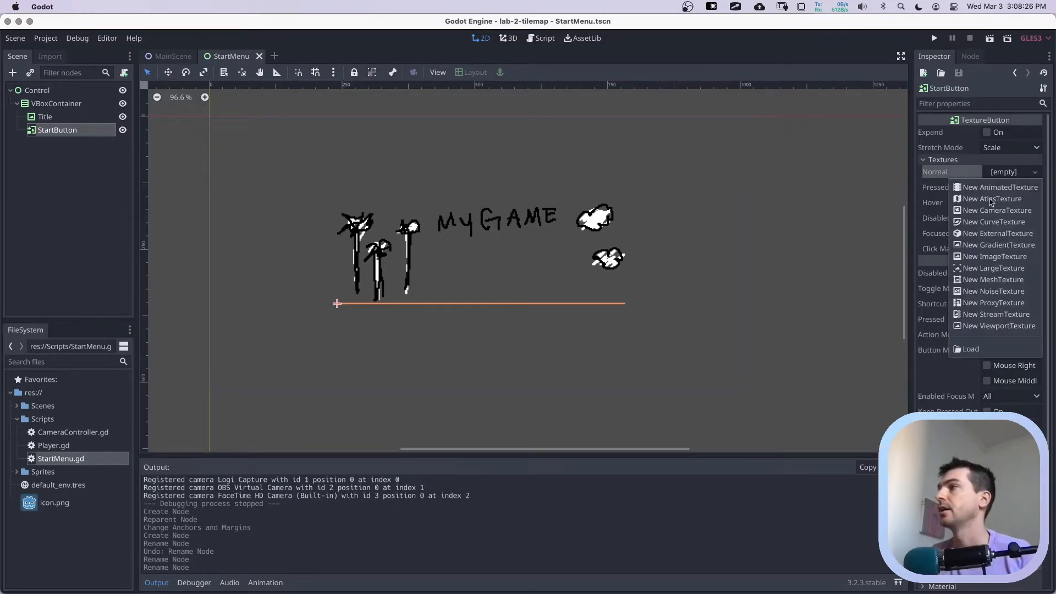
pyautogui.click(987, 349)
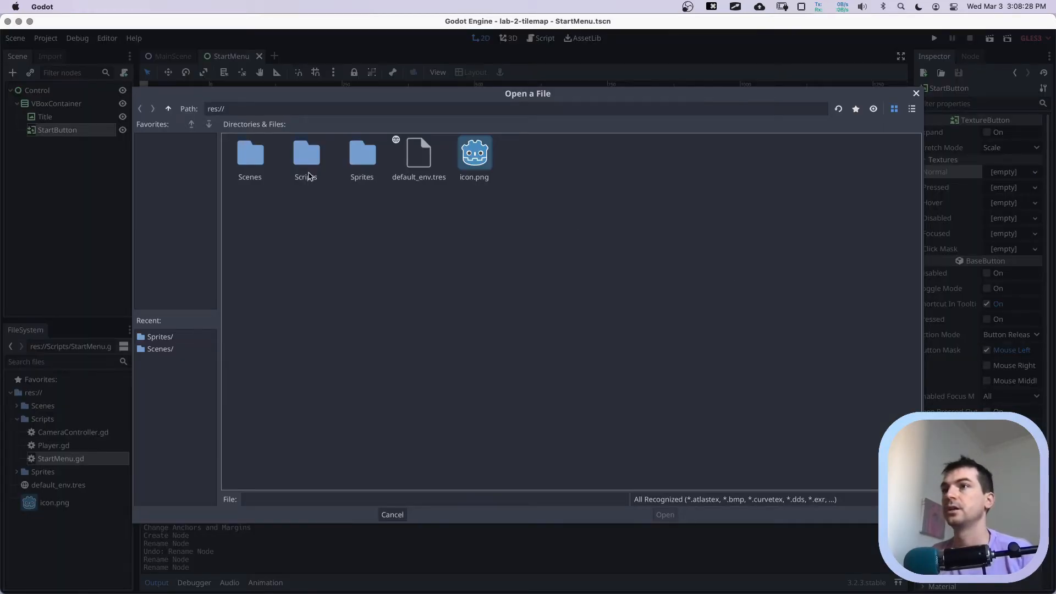
pyautogui.doubleClick(361, 154)
pyautogui.doubleClick(251, 154)
pyautogui.click(250, 160)
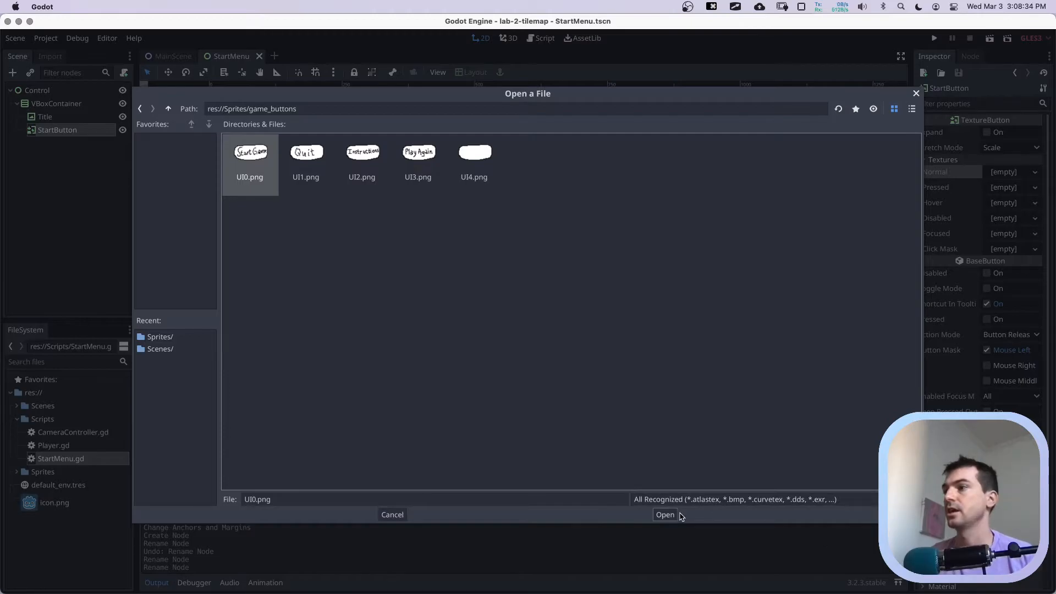
pyautogui.click(673, 514)
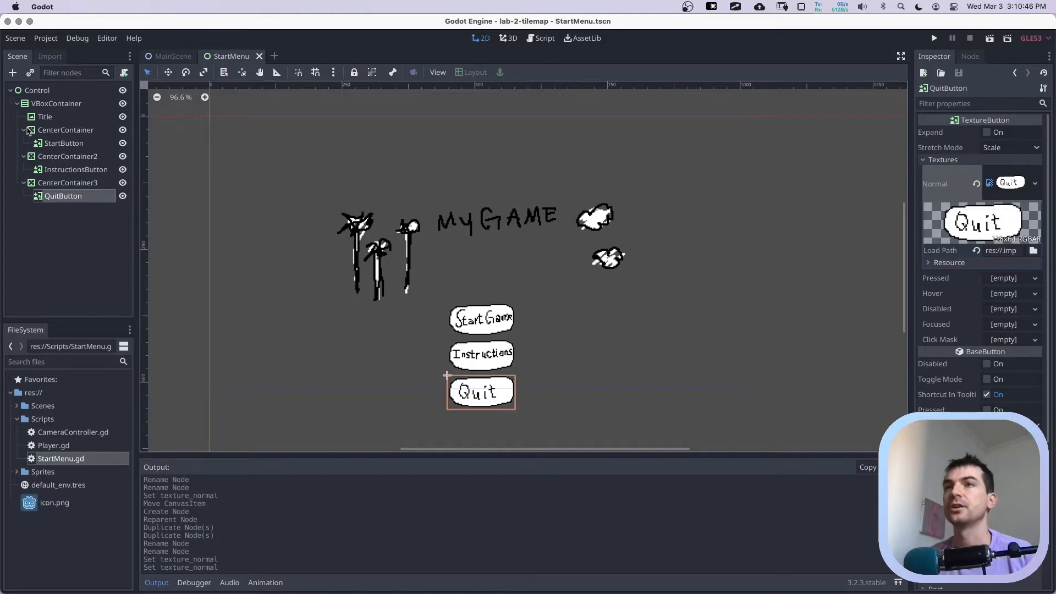
# Collapse the CenterContainer branches, reapply the Center layout to the VBoxContainer and save the scene.
pyautogui.doubleClick(21, 168)
pyautogui.click(23, 156)
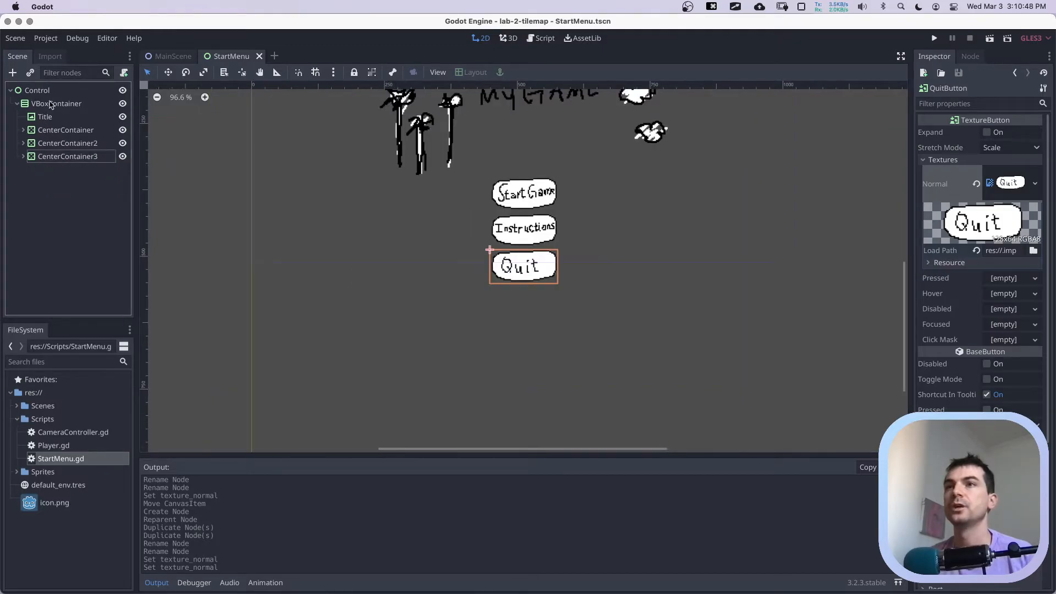
pyautogui.click(52, 104)
pyautogui.scroll(-2, 357, 264)
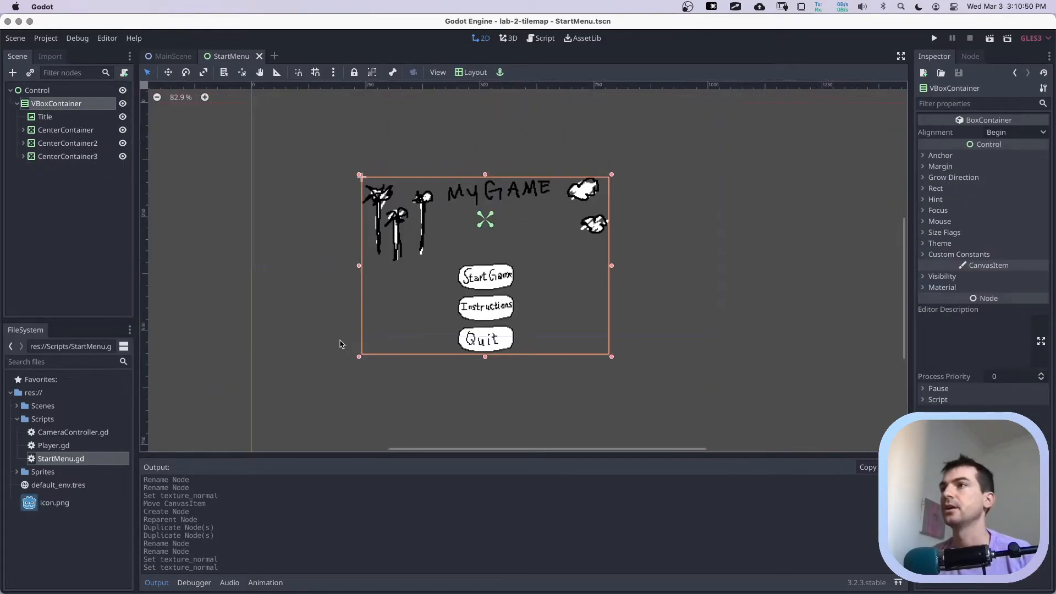
pyautogui.click(471, 72)
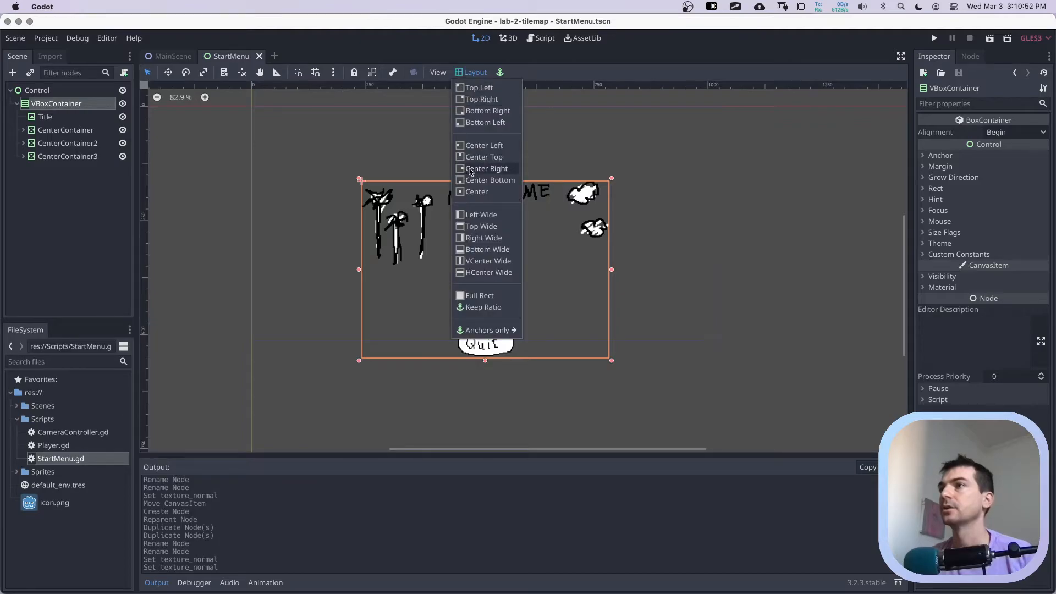
pyautogui.click(475, 190)
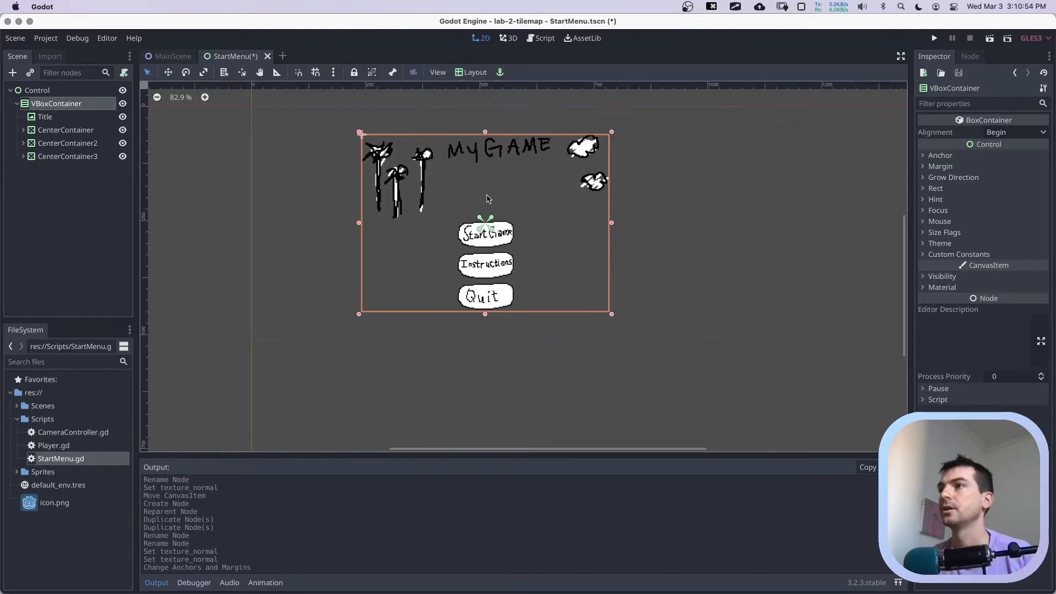
pyautogui.press('super+s')
# Run the StartMenu scene to check the placement of the title and the three buttons.
pyautogui.click(989, 39)
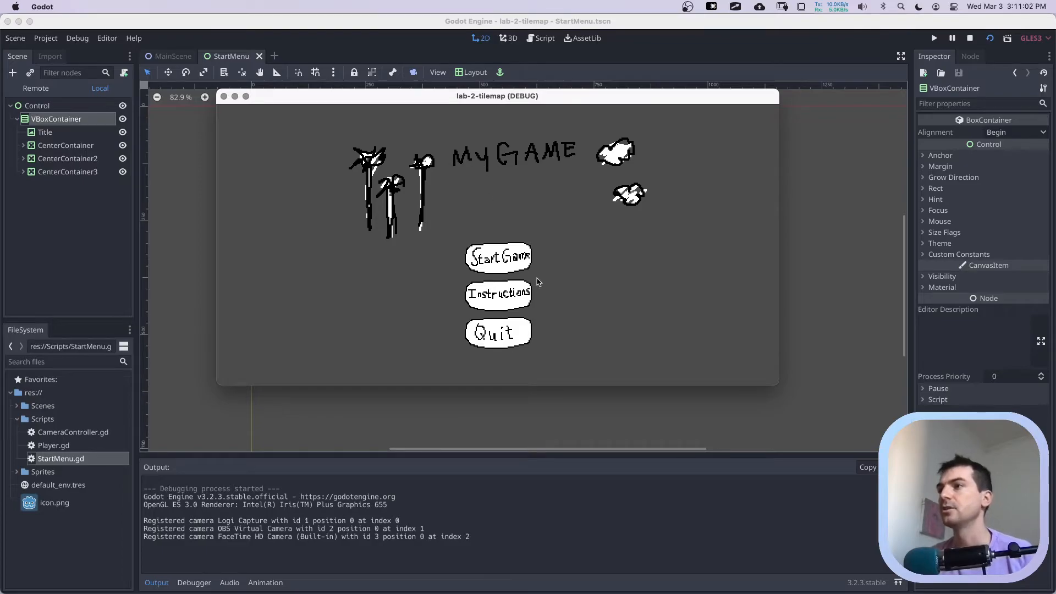
pyautogui.hotkey('ctrl', 'Tab')
pyautogui.moveTo(541, 285); pyautogui.dragTo(680, 241)
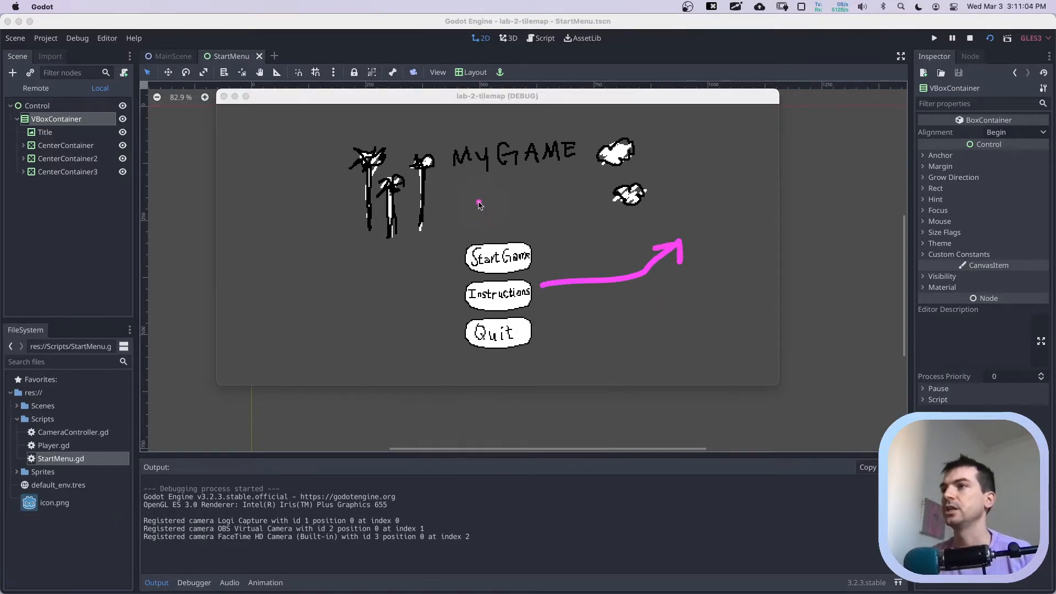
pyautogui.moveTo(479, 202)
pyautogui.mouseDown()
pyautogui.moveTo(263, 254)
pyautogui.moveTo(293, 242)
pyautogui.mouseUp()
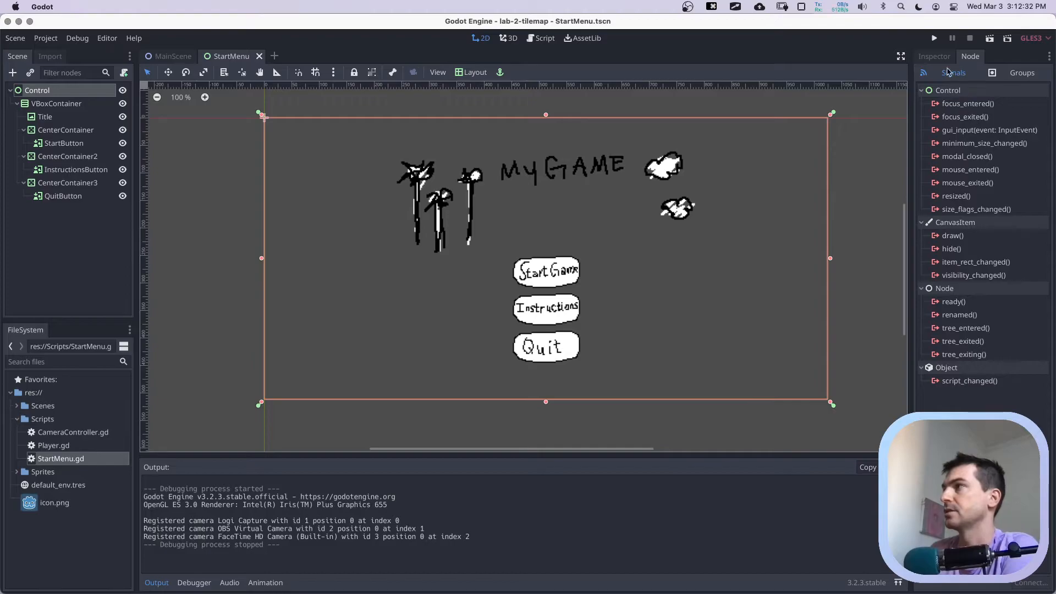
# Attach the existing StartMenu.gd script from the Scripts folder to the root Control node and save the scene.
pyautogui.click(934, 55)
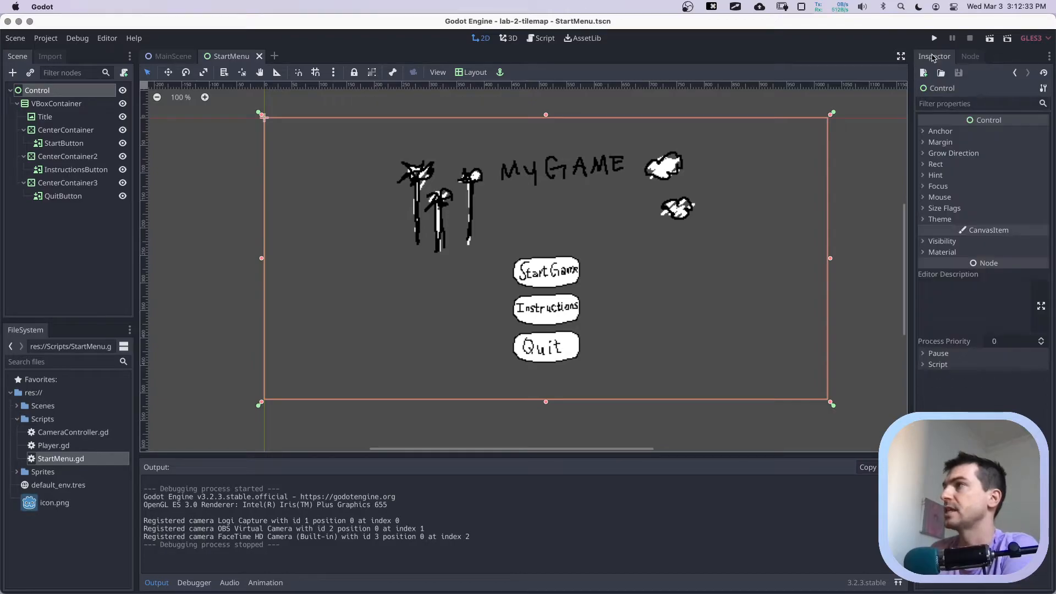
pyautogui.click(946, 364)
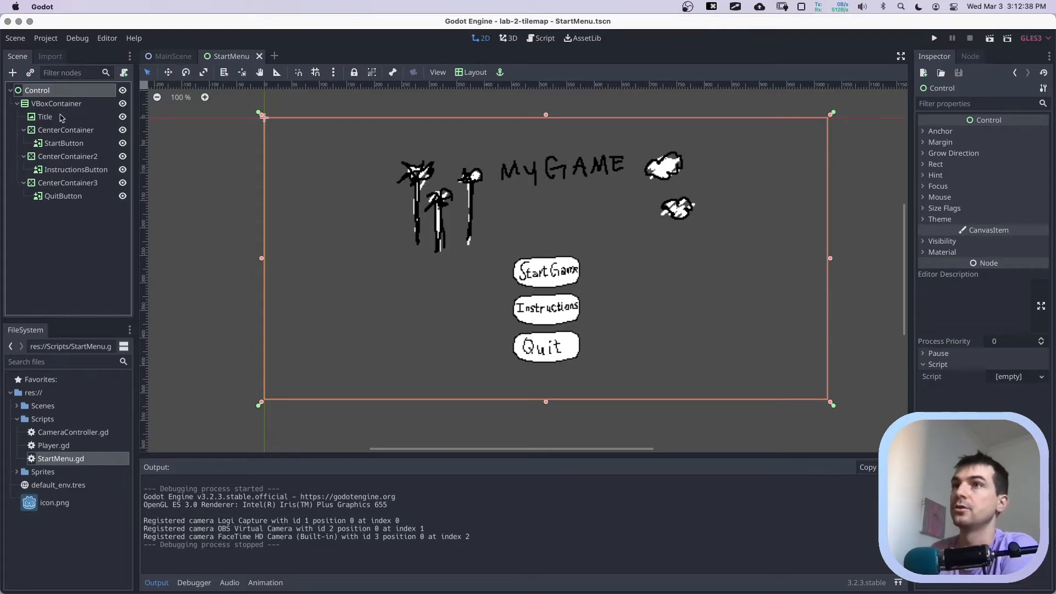
pyautogui.click(1025, 378)
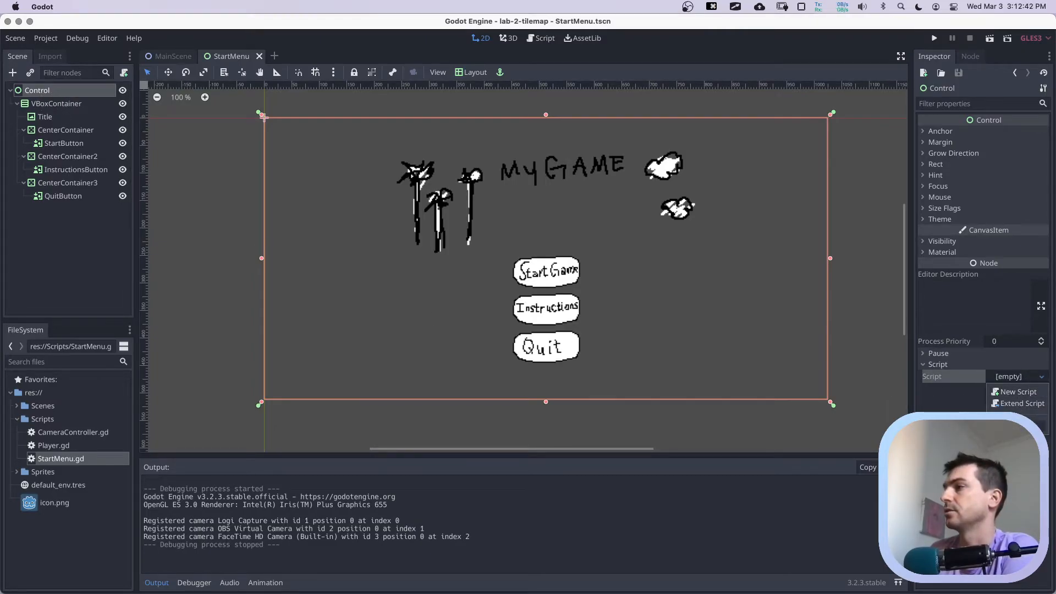
pyautogui.click(1022, 418)
pyautogui.doubleClick(300, 152)
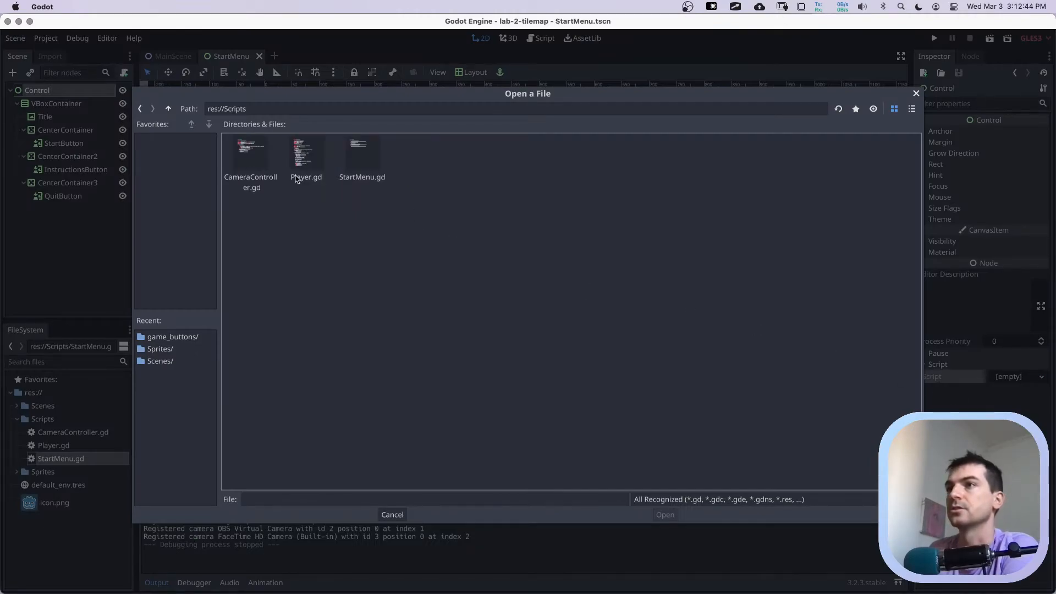
pyautogui.click(360, 164)
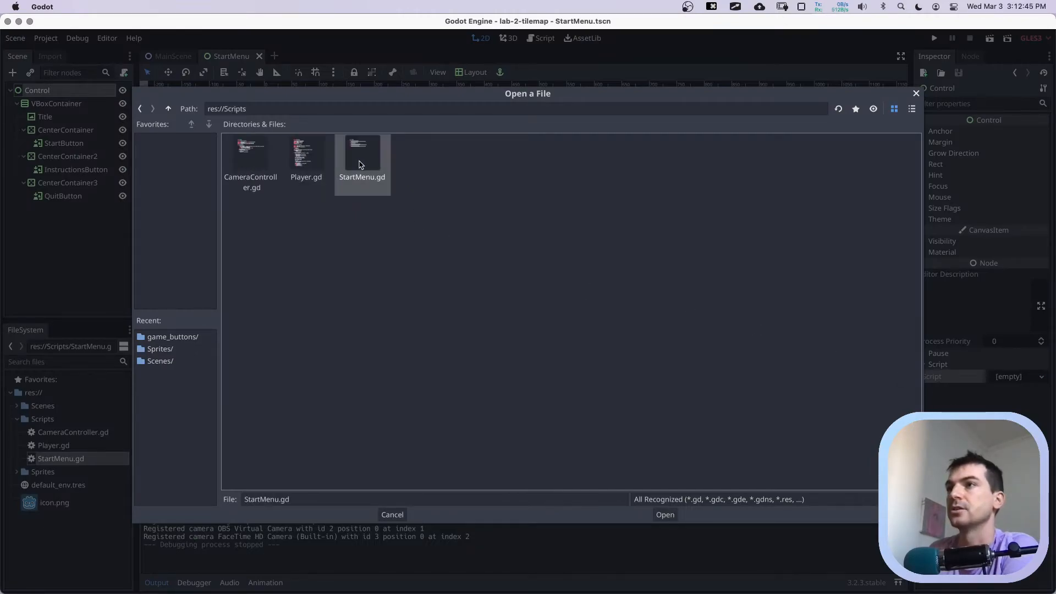
pyautogui.click(666, 515)
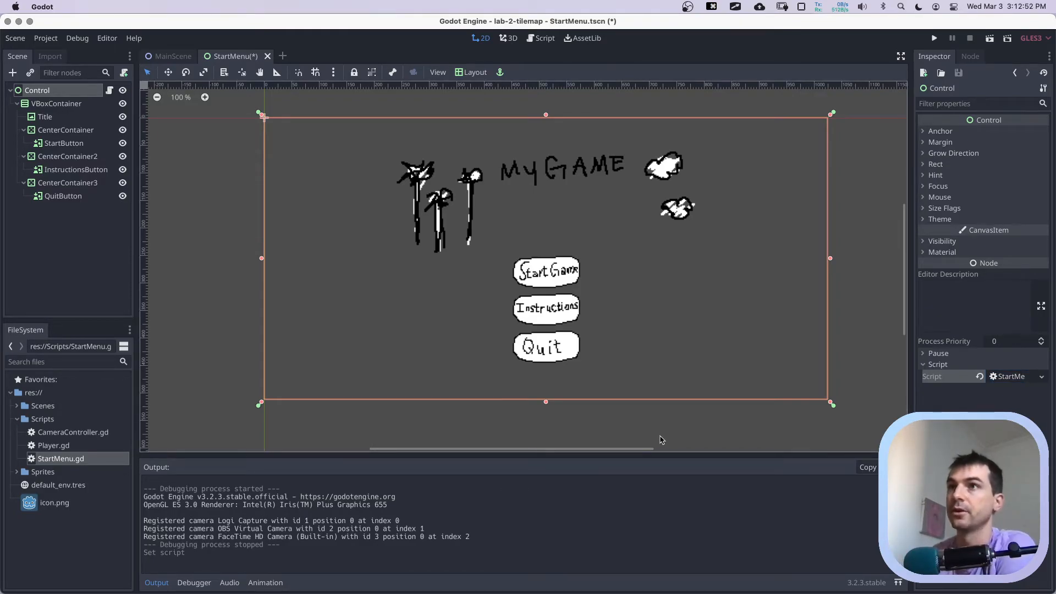
pyautogui.press('super+s')
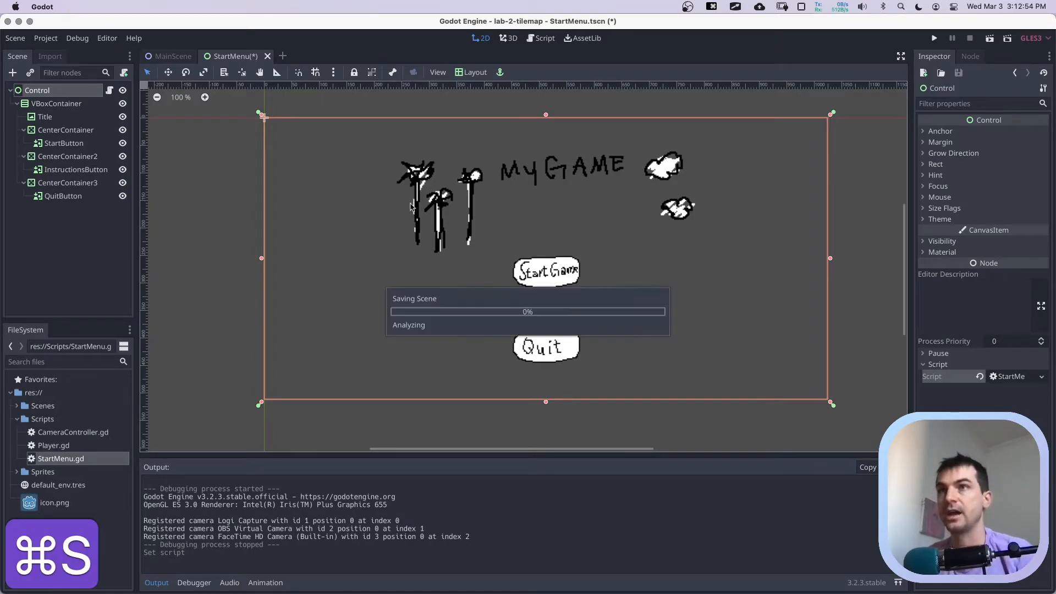
# Connect StartButton's pressed() signal to the Control node's _on_StartButton_pressed method, check its scene-change line and save.
pyautogui.click(70, 144)
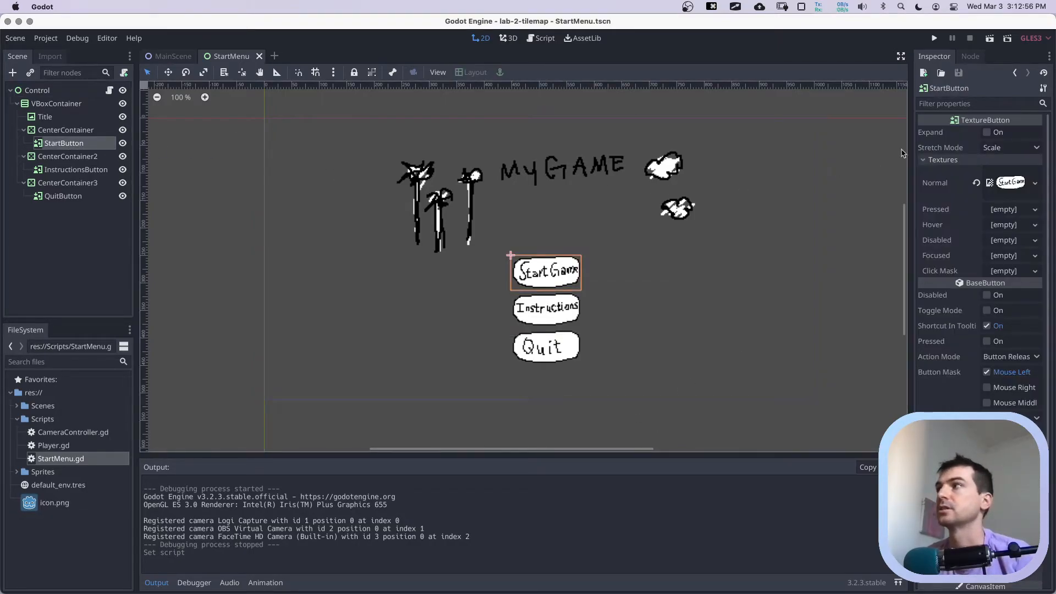
pyautogui.click(970, 57)
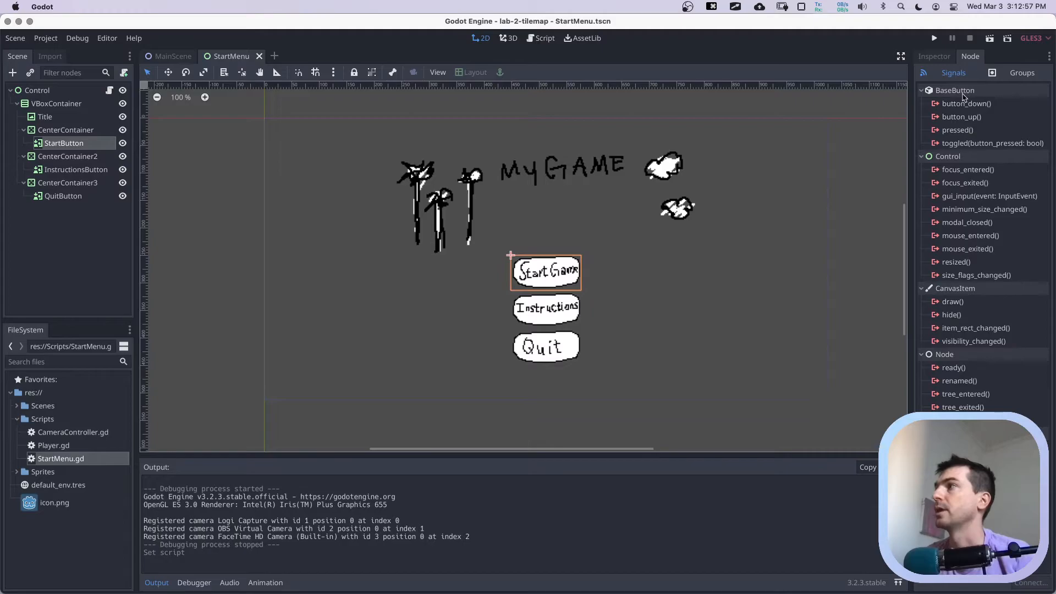
pyautogui.doubleClick(954, 130)
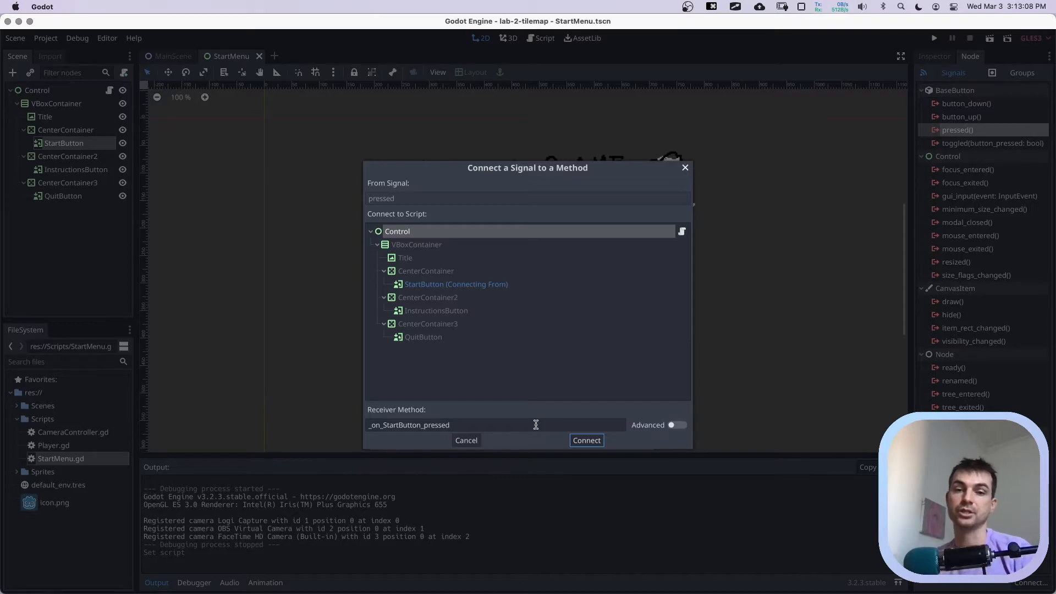
pyautogui.click(586, 441)
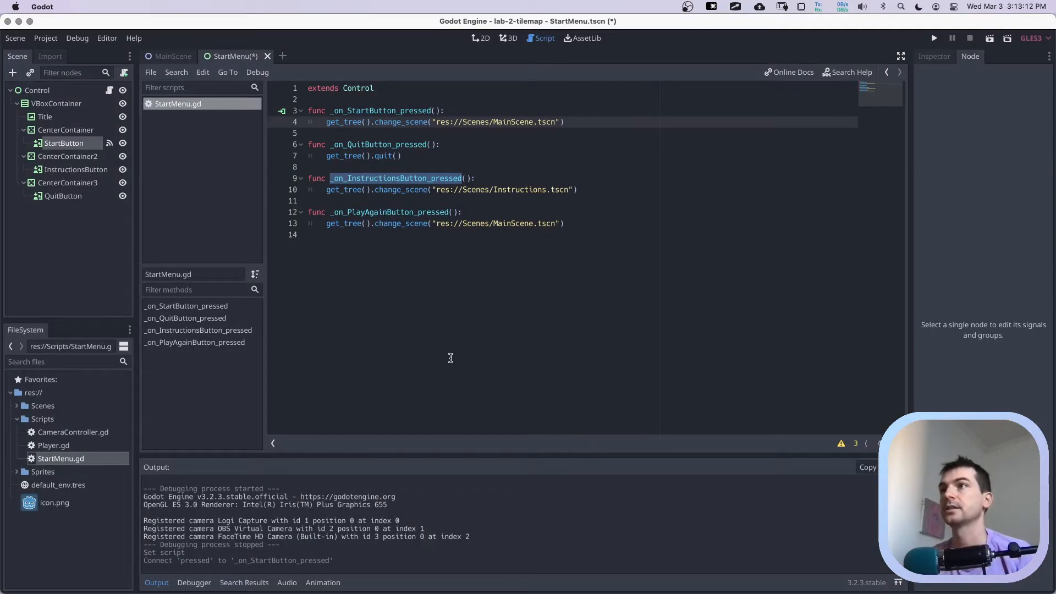
pyautogui.moveTo(326, 121); pyautogui.dragTo(569, 122)
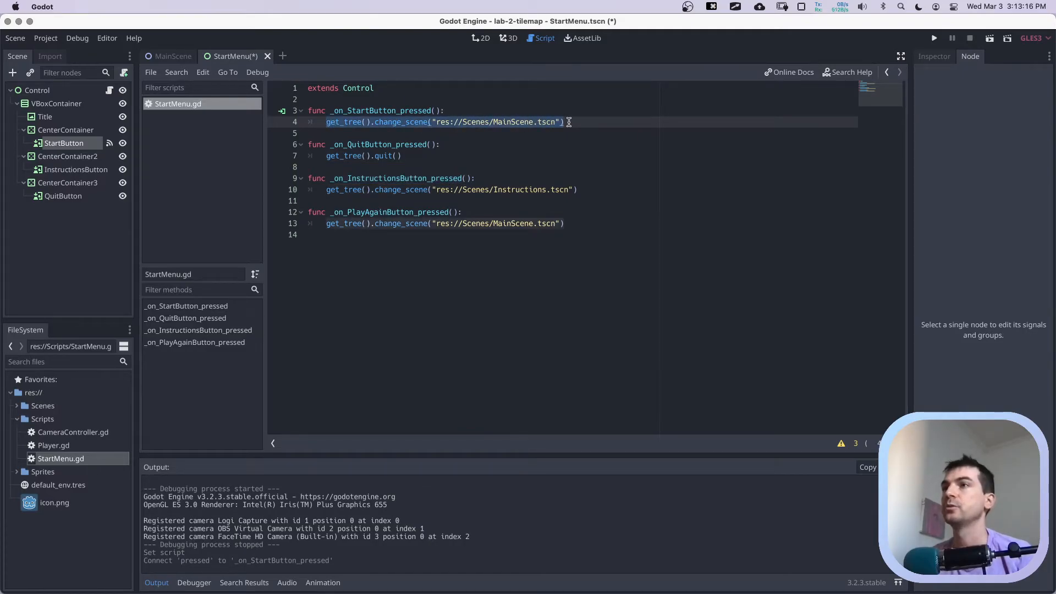
pyautogui.press('super+s')
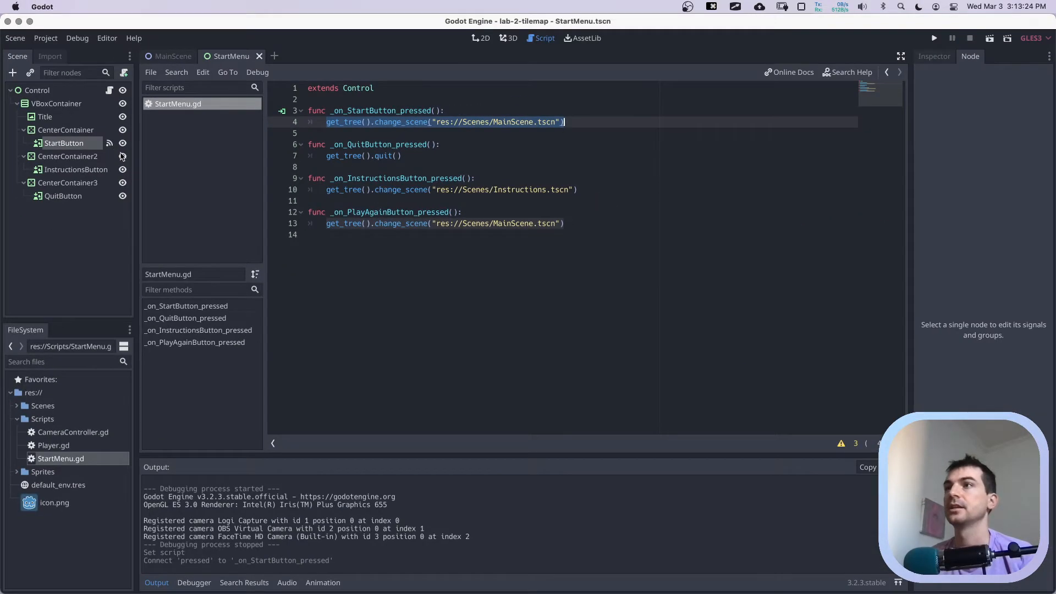
# Save and run the StartMenu scene, and test the StartGame button in the running game.
pyautogui.press('super+s')
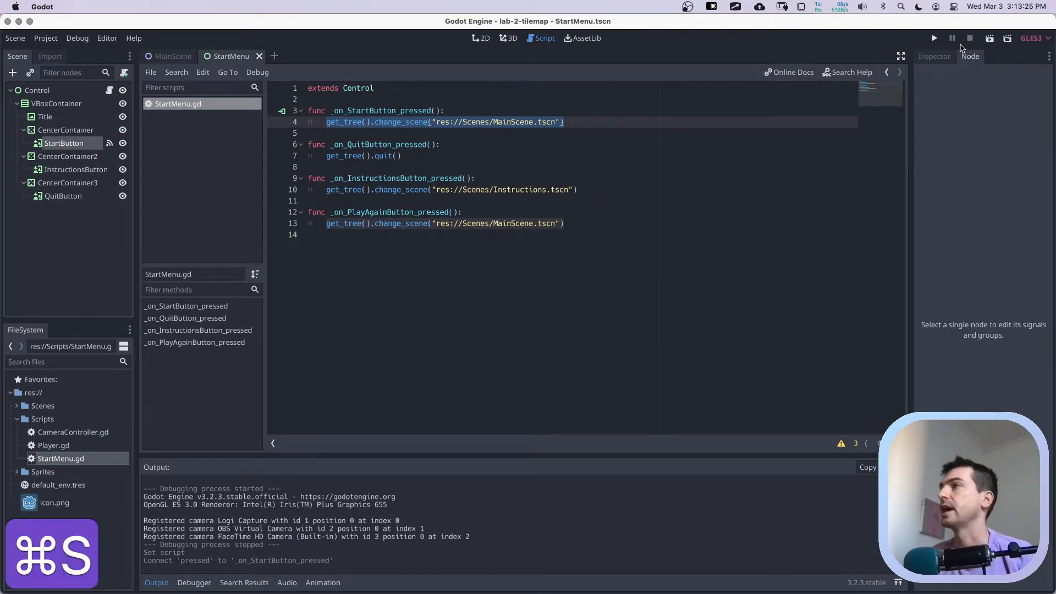
pyautogui.click(990, 38)
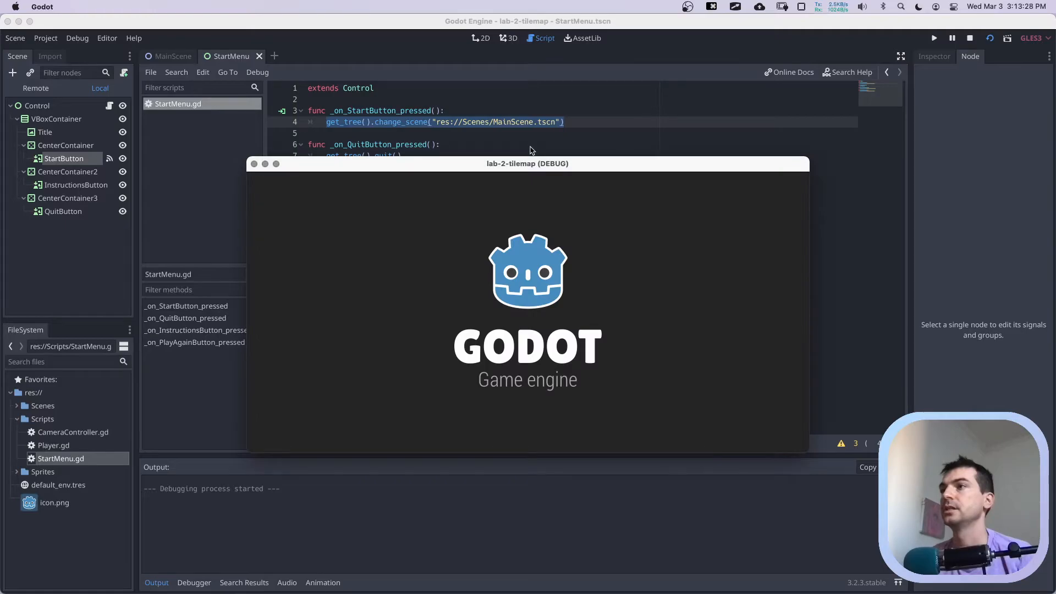
pyautogui.click(518, 331)
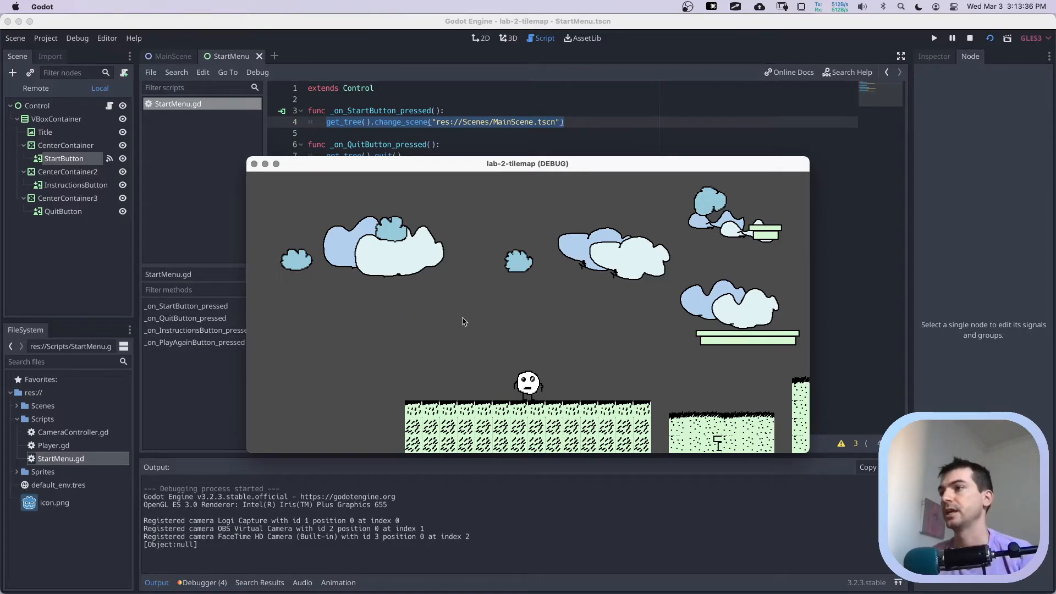
# Play-test the character's running and jumping across the platforms in the main scene, and close the running game.
pyautogui.press('Right')
pyautogui.press('Up')
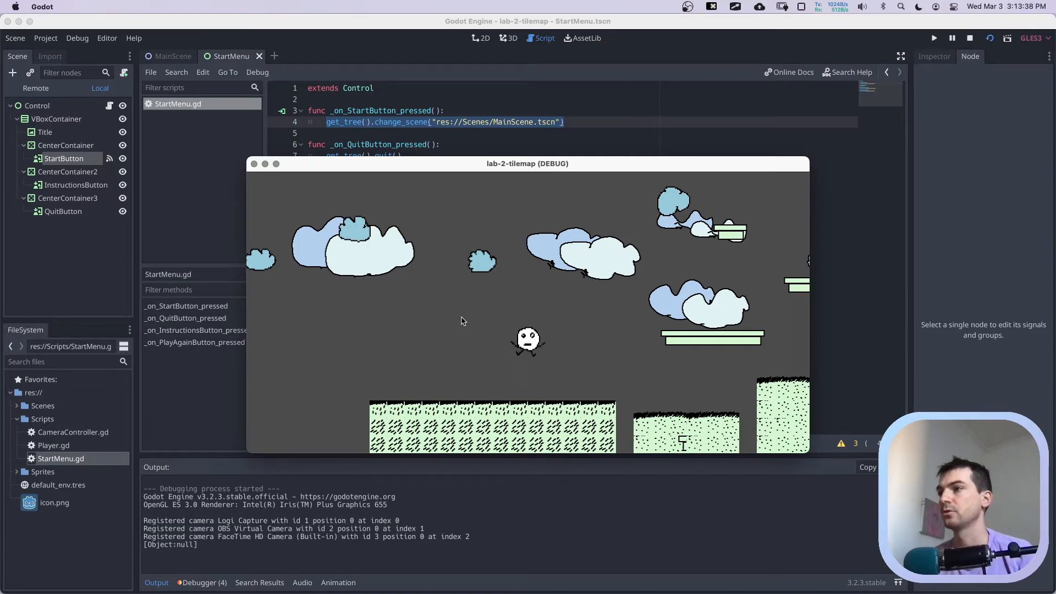
pyautogui.press('Up')
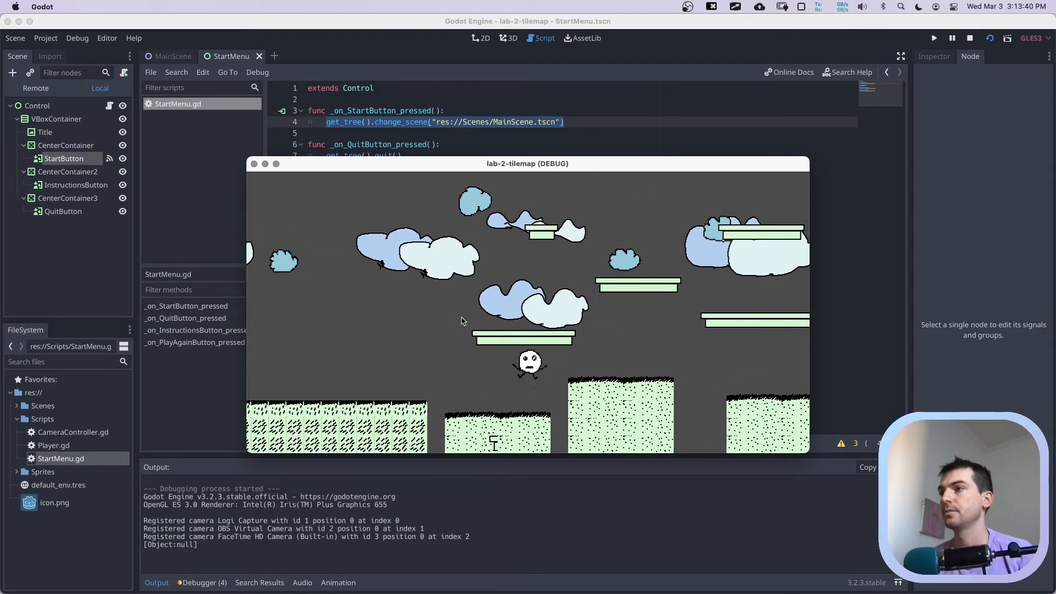
pyautogui.press('Up')
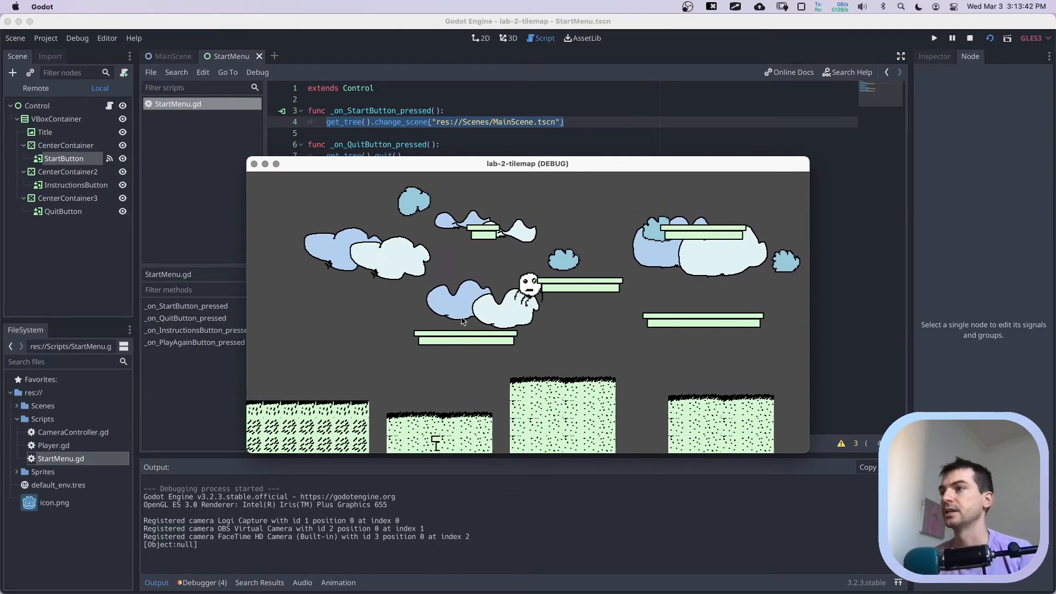
pyautogui.press('Up')
pyautogui.press('Left')
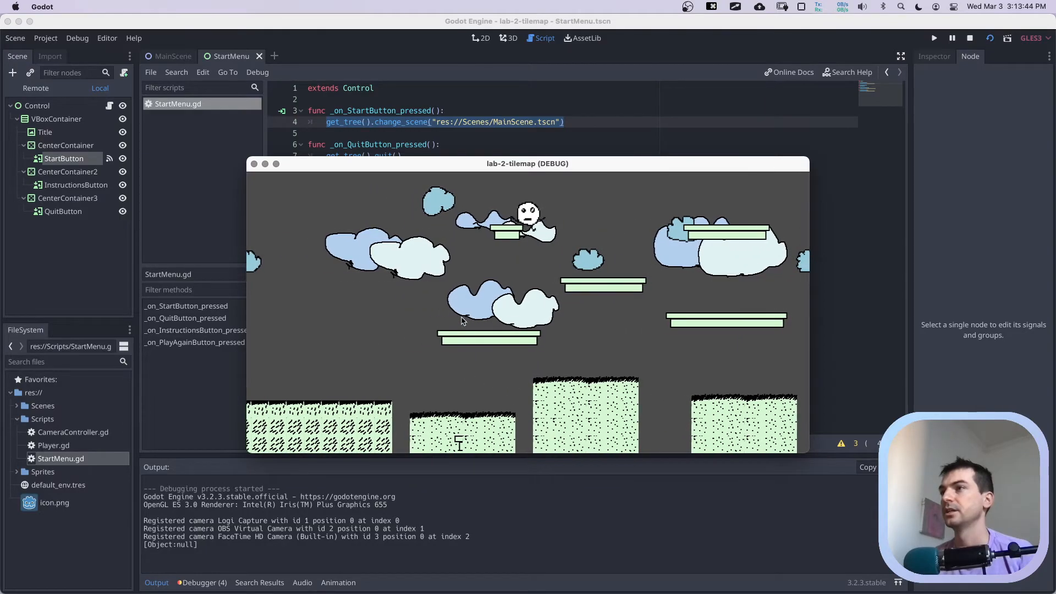
pyautogui.click(254, 164)
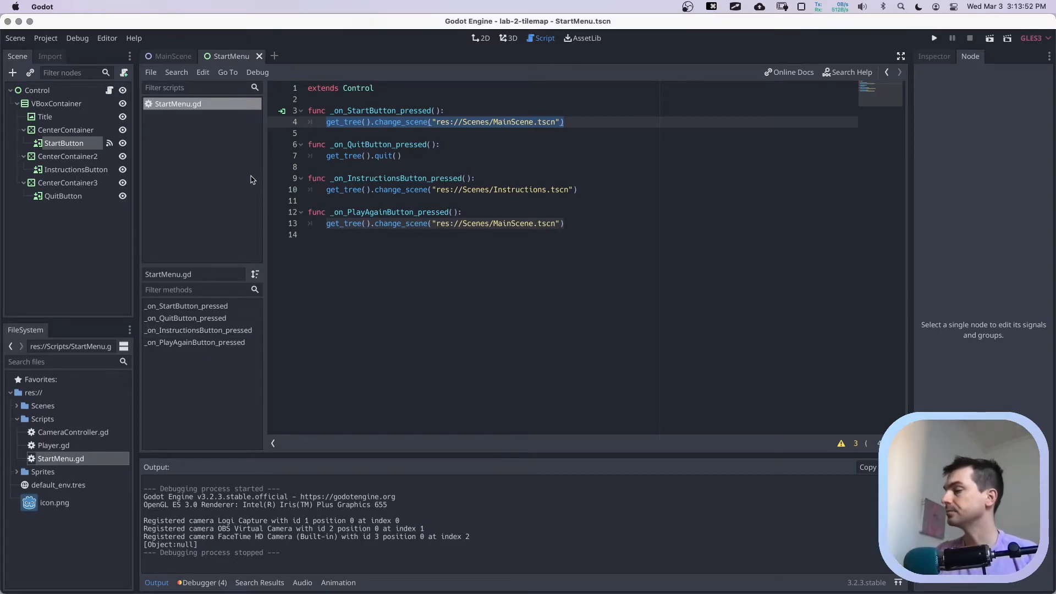
pyautogui.press('super+s')
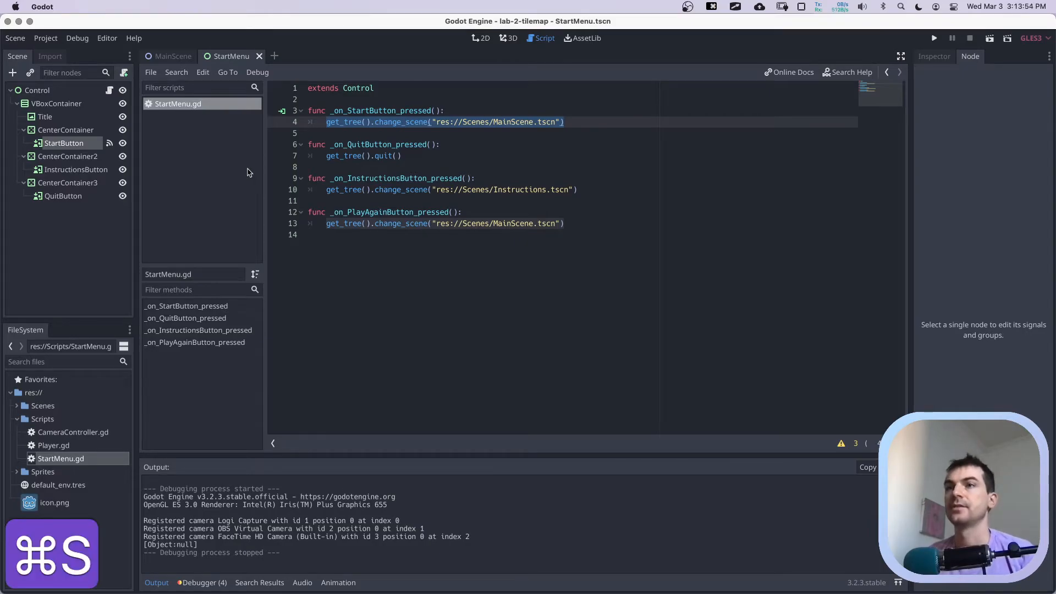
# Connect InstructionsButton's pressed() signal to the Control node's _on_InstructionsButton_pressed method and save the scene.
pyautogui.click(98, 170)
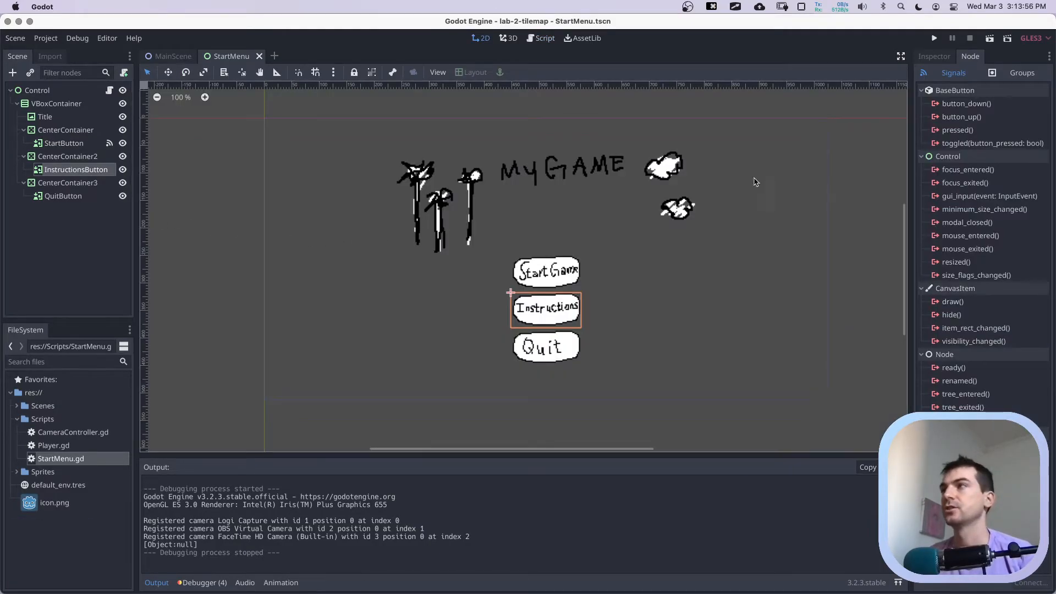
pyautogui.doubleClick(959, 131)
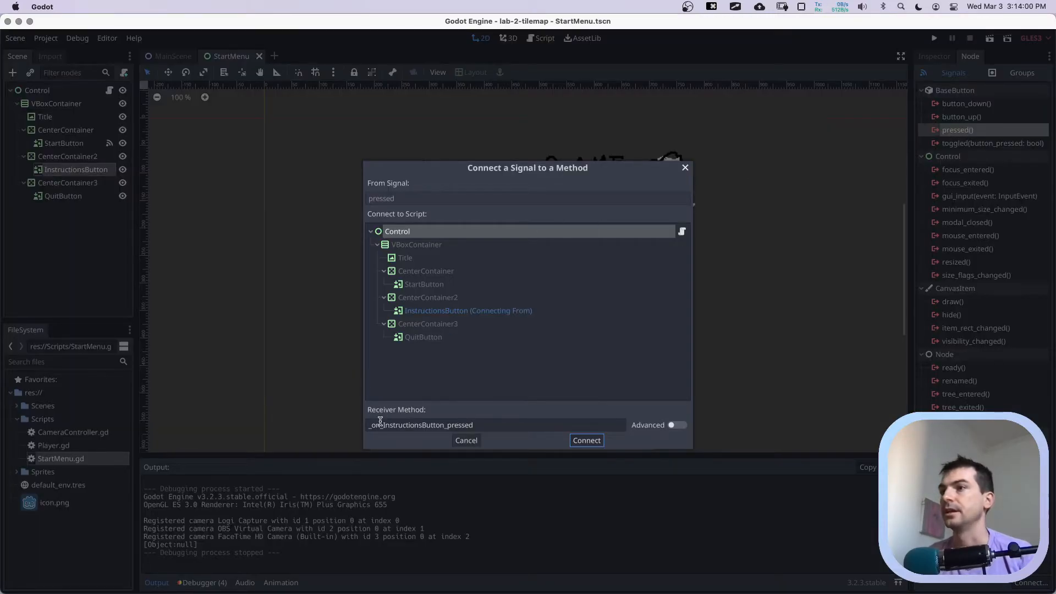
pyautogui.click(590, 444)
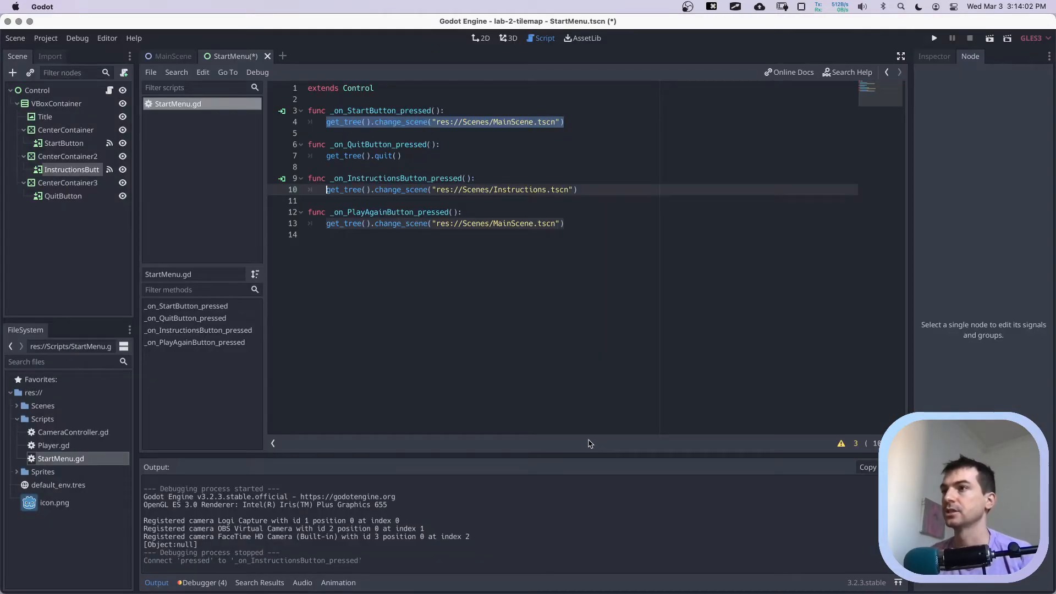
pyautogui.press('super+s')
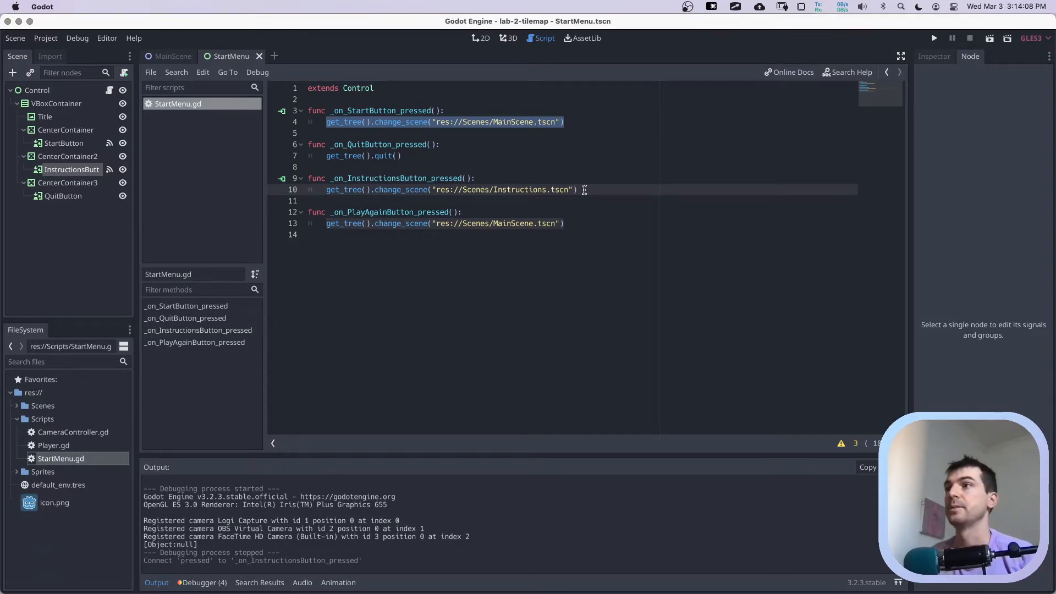
pyautogui.press('super+s')
# Connect QuitButton's pressed() signal to the Control node's _on_QuitButton_pressed method and save the scene.
pyautogui.click(74, 198)
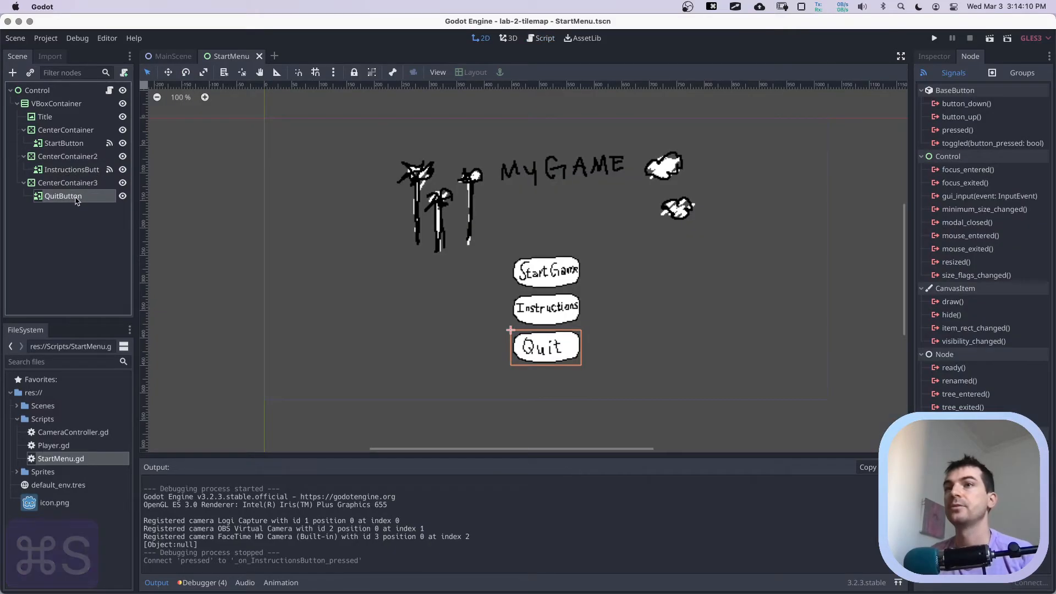
pyautogui.click(959, 131)
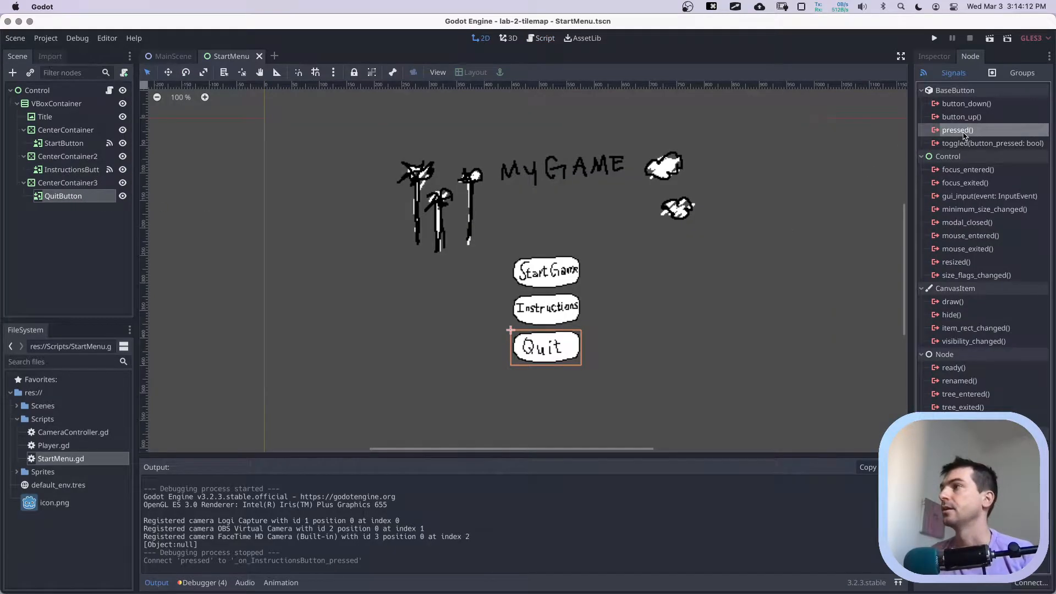
pyautogui.doubleClick(962, 130)
pyautogui.click(429, 337)
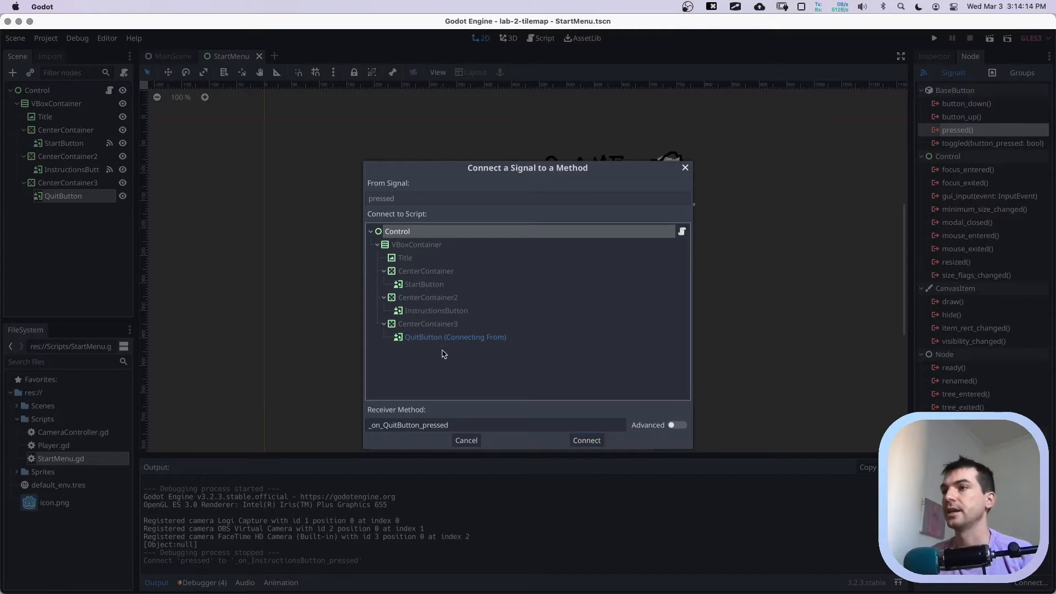
pyautogui.click(587, 441)
pyautogui.press('super+s')
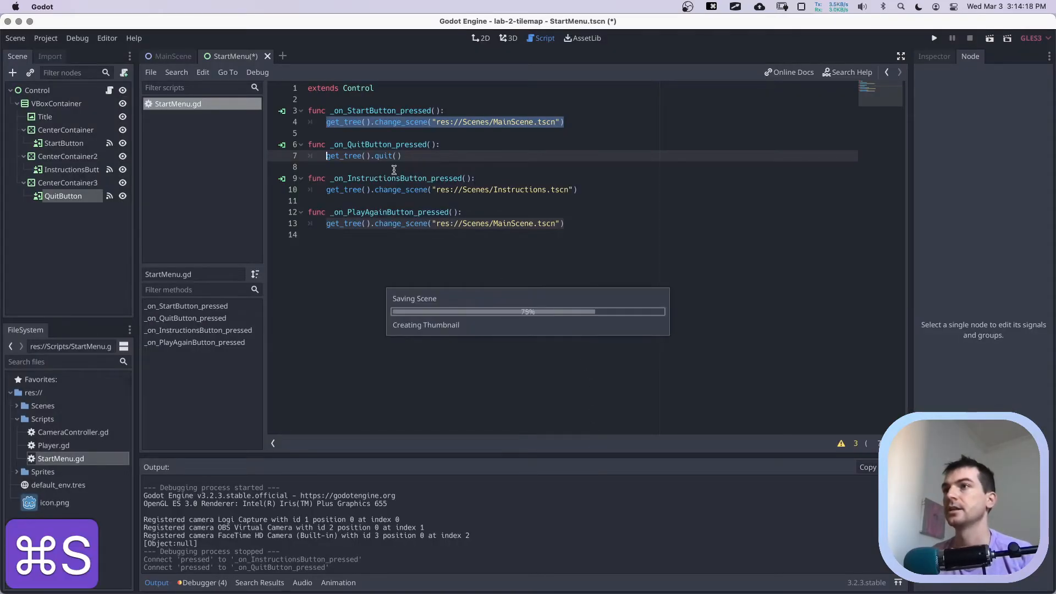
# Check the quit line in StartMenu.gd, and save and run the StartMenu scene to test the Quit button.
pyautogui.click(327, 156)
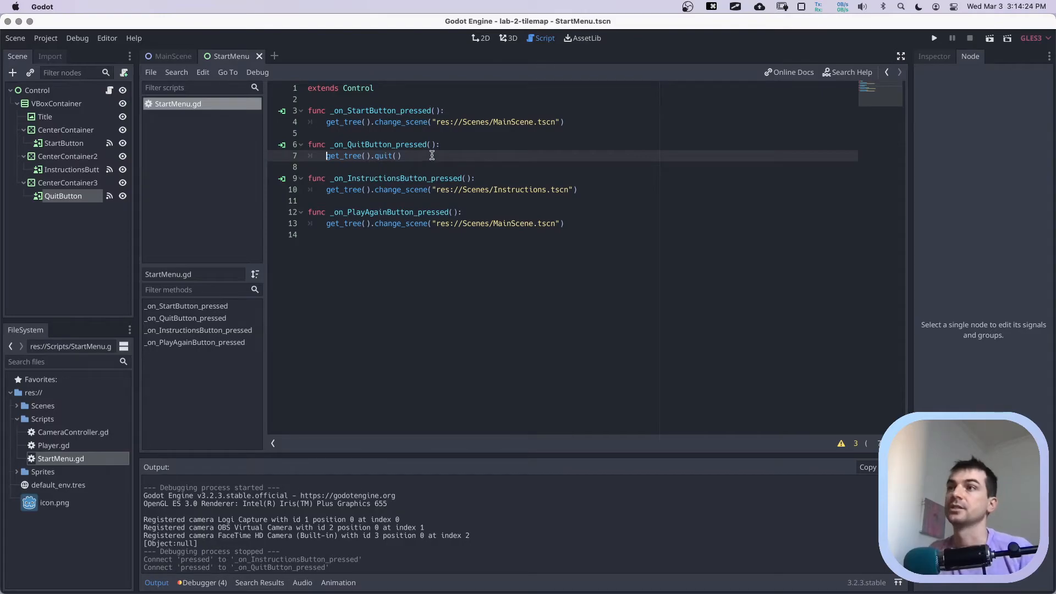
pyautogui.press('super+s')
pyautogui.click(989, 38)
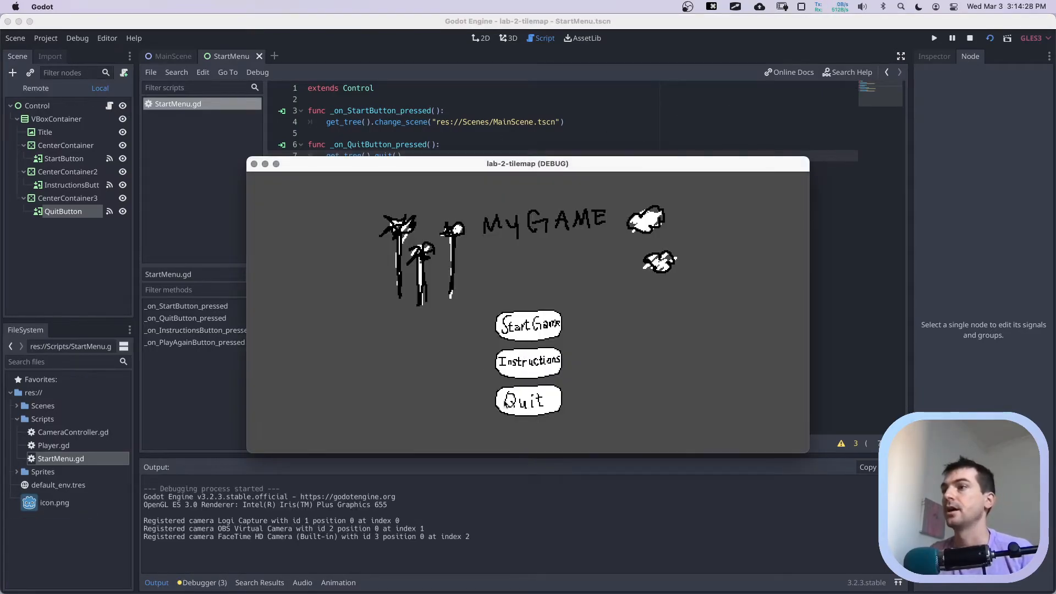
pyautogui.click(530, 403)
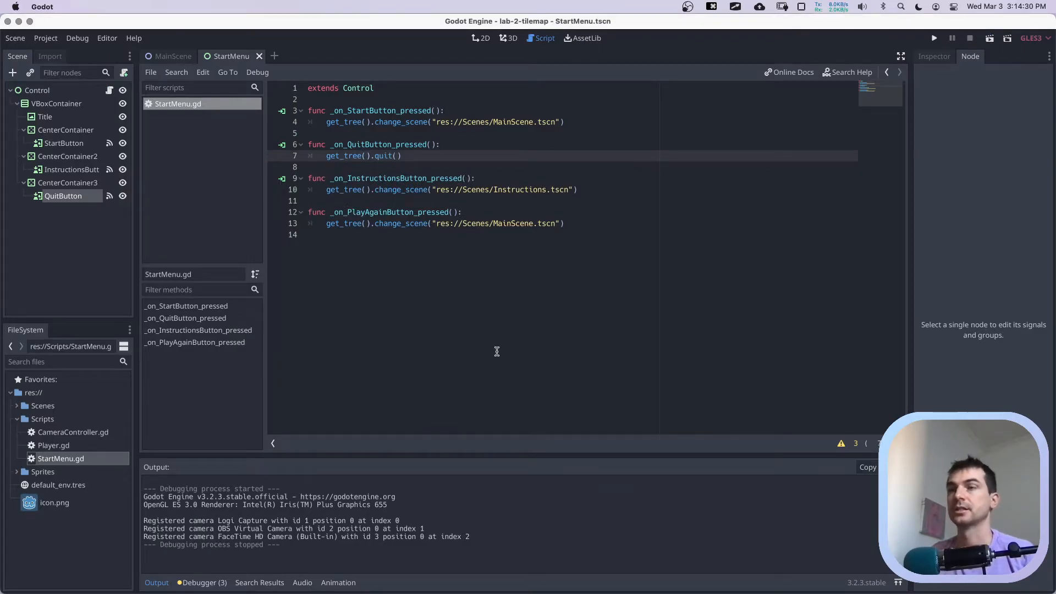
pyautogui.press('super+s')
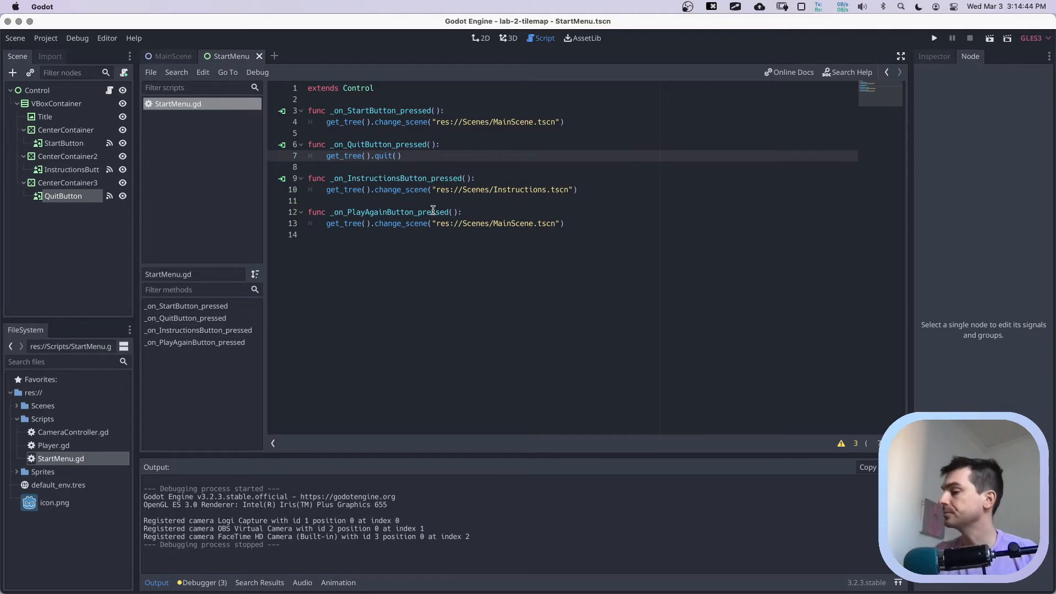
pyautogui.press('super+s')
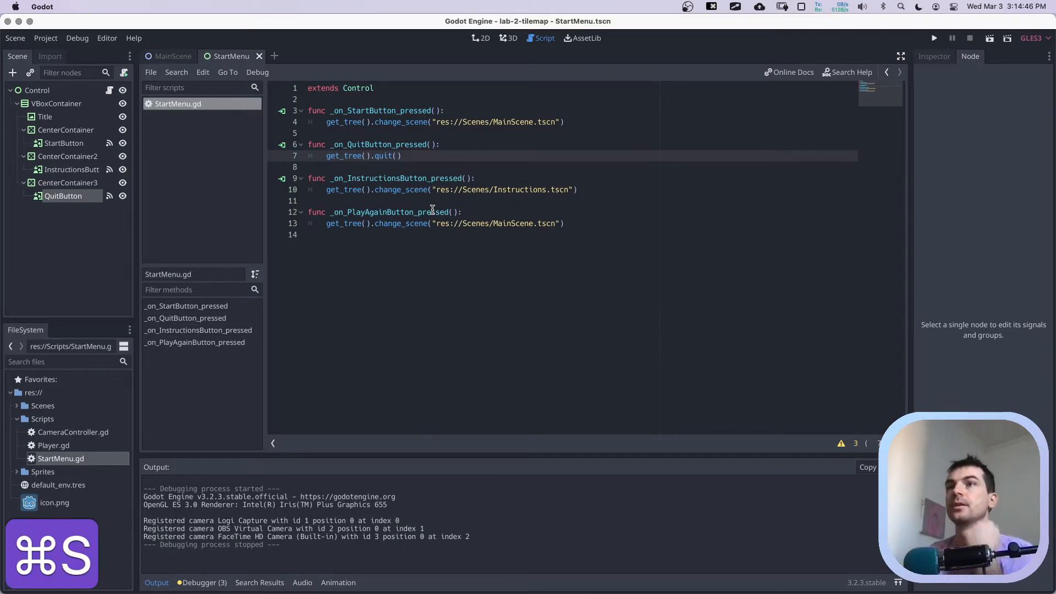
pyautogui.click(172, 57)
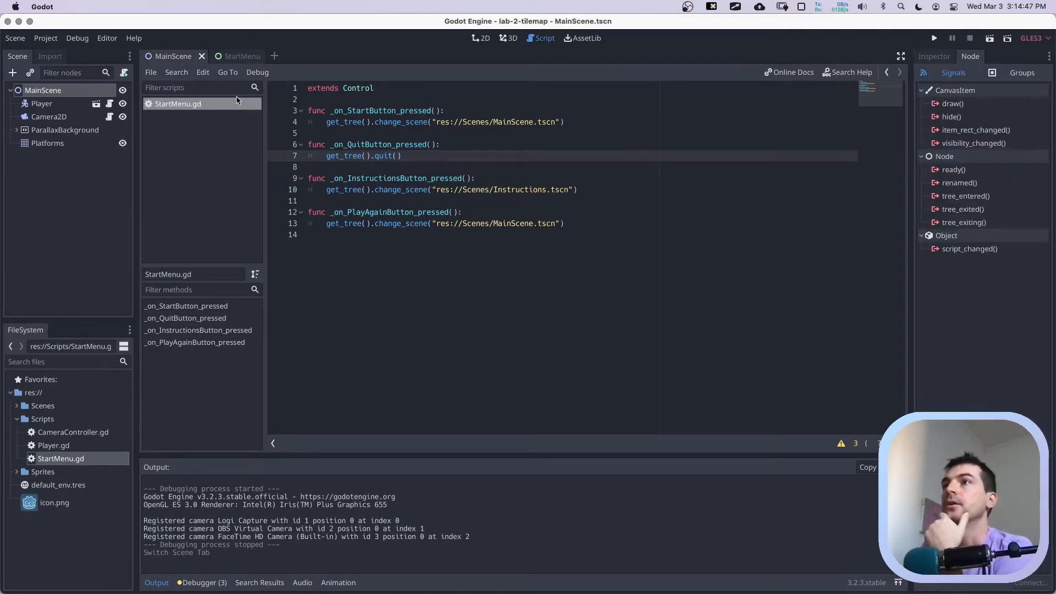
pyautogui.click(216, 57)
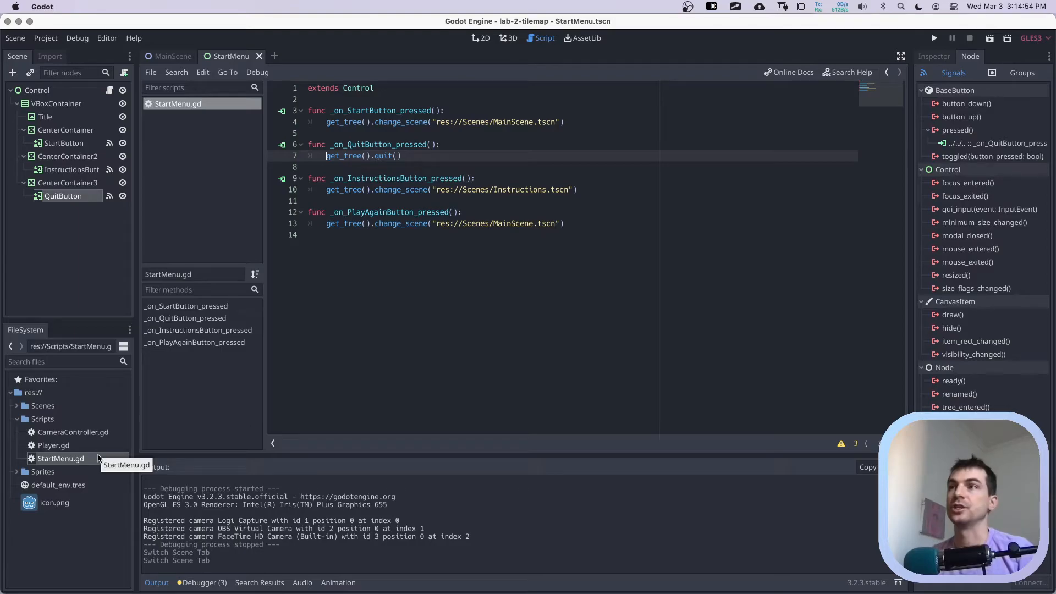
pyautogui.moveTo(179, 61)
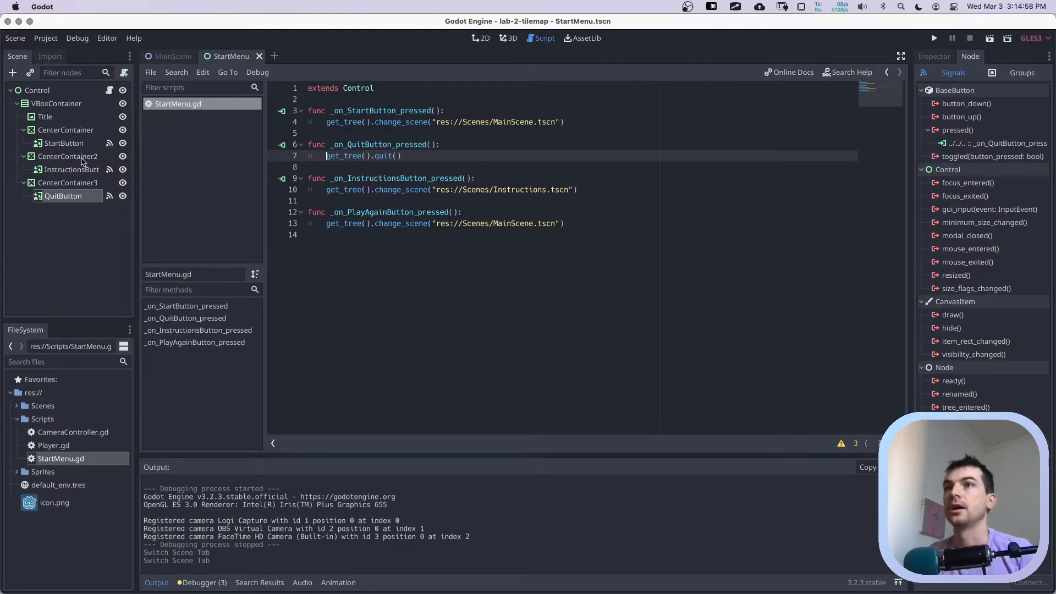
# Duplicate the StartMenu.gd script in the Scripts folder under the name Instructions.gd.
pyautogui.rightClick(54, 464)
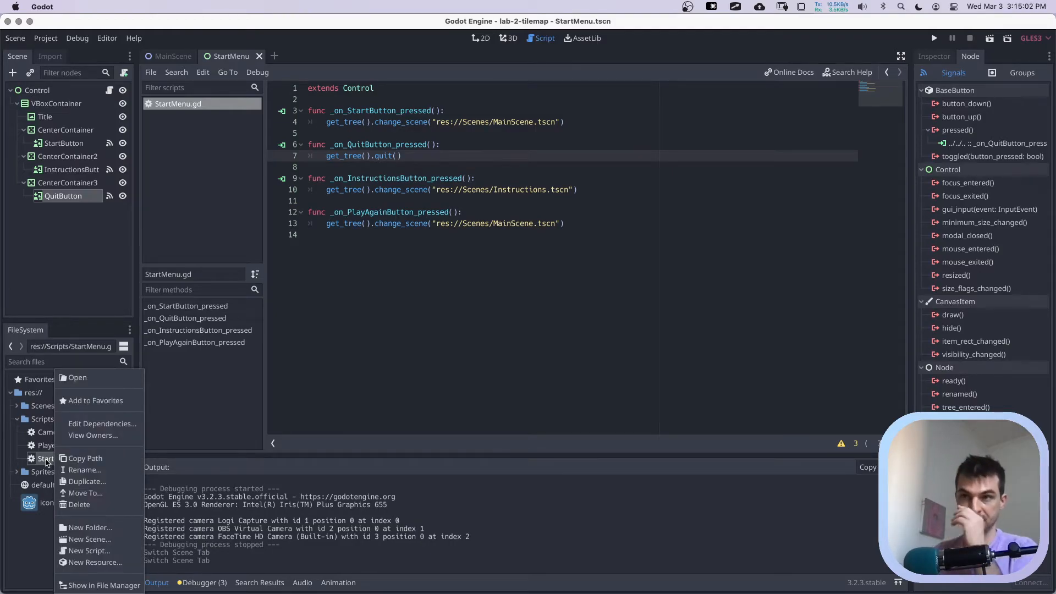
pyautogui.click(83, 481)
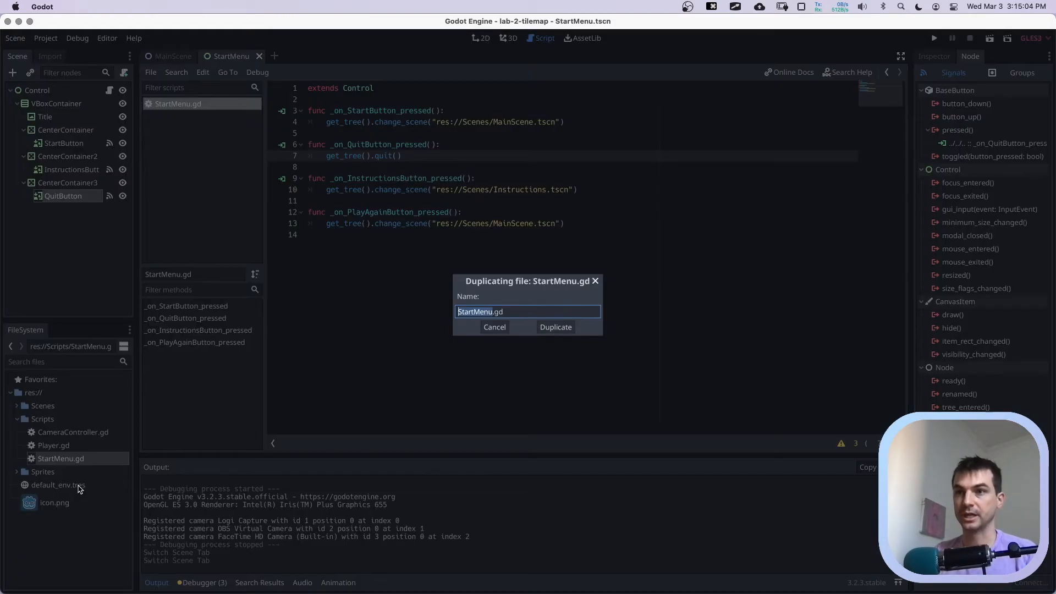
pyautogui.write('Instructions')
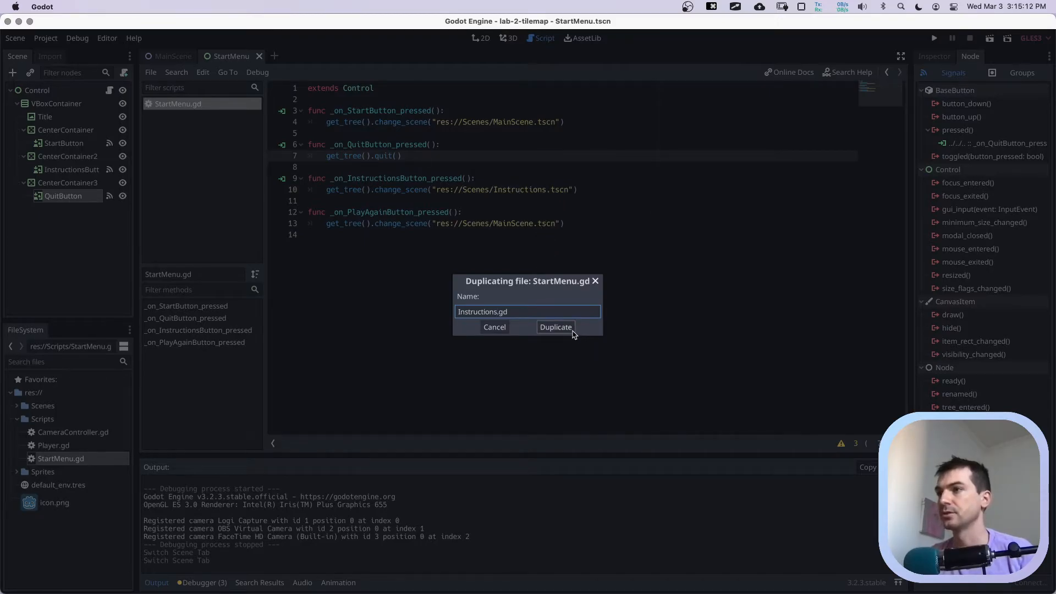
pyautogui.click(555, 327)
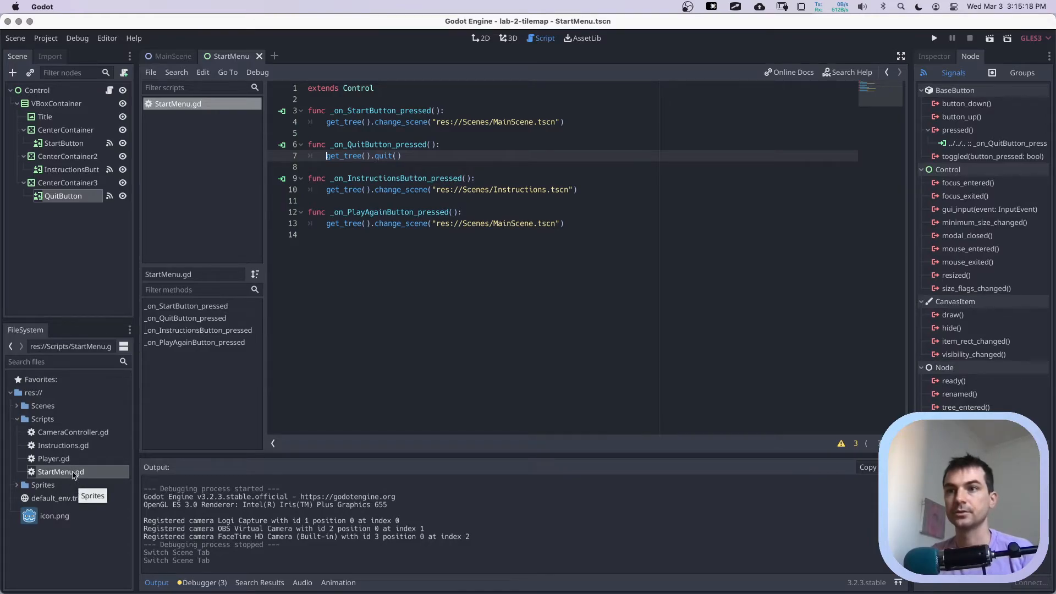
# Delete the duplicated Instructions.gd script from the Scripts folder.
pyautogui.rightClick(57, 446)
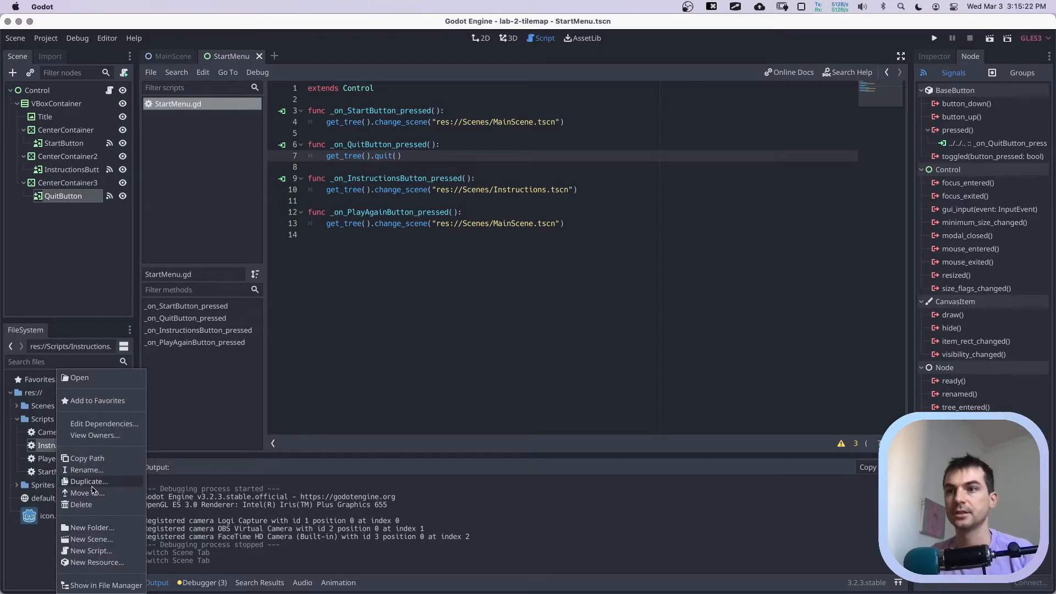
pyautogui.click(86, 505)
pyautogui.click(565, 322)
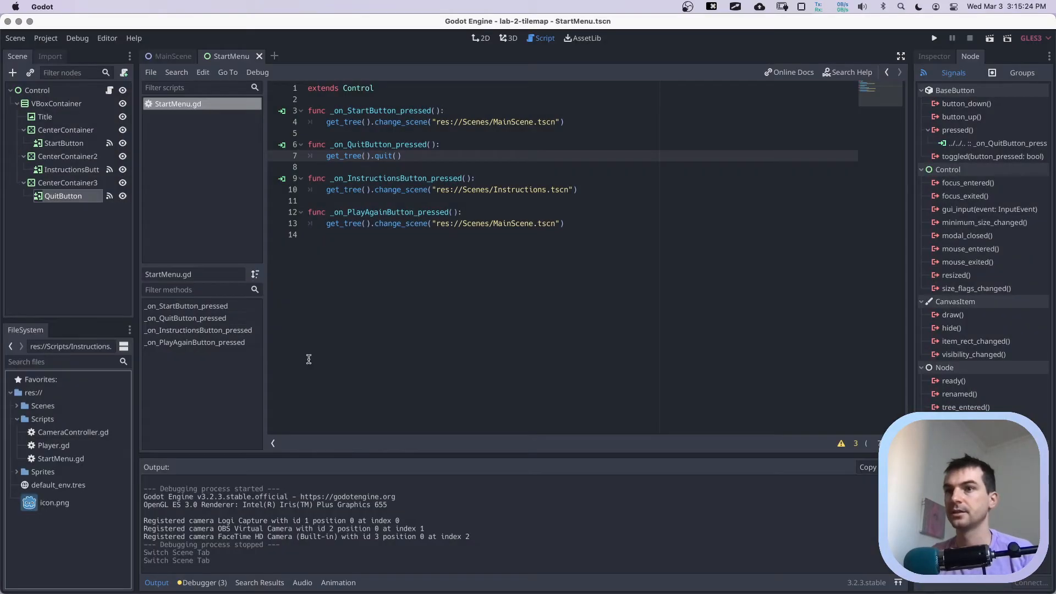
# Duplicate StartMenu.tscn in the Scenes folder under the name Instructions.tscn and save.
pyautogui.click(17, 419)
pyautogui.click(18, 407)
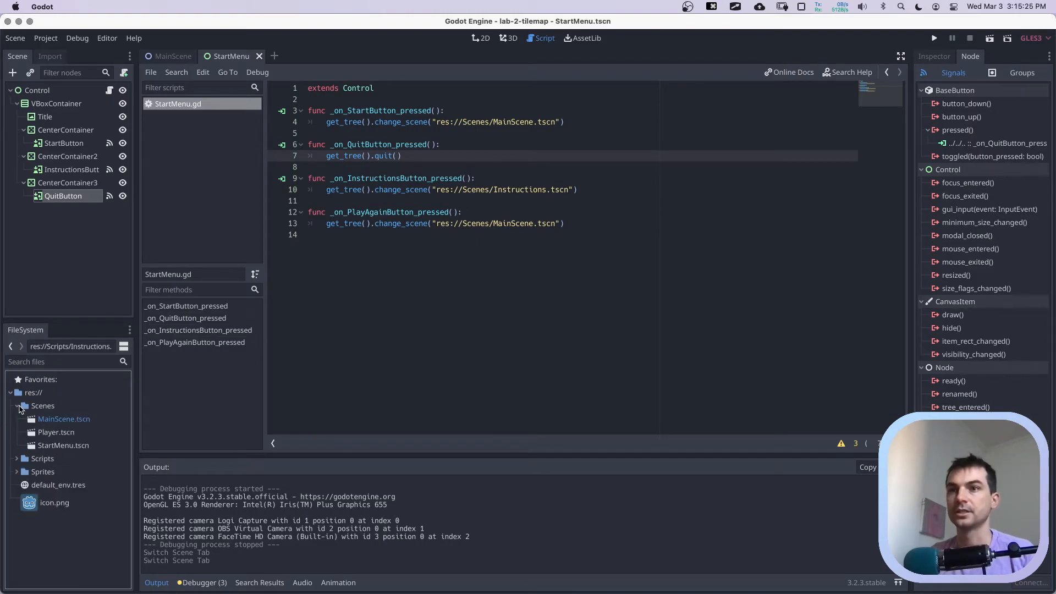
pyautogui.rightClick(48, 446)
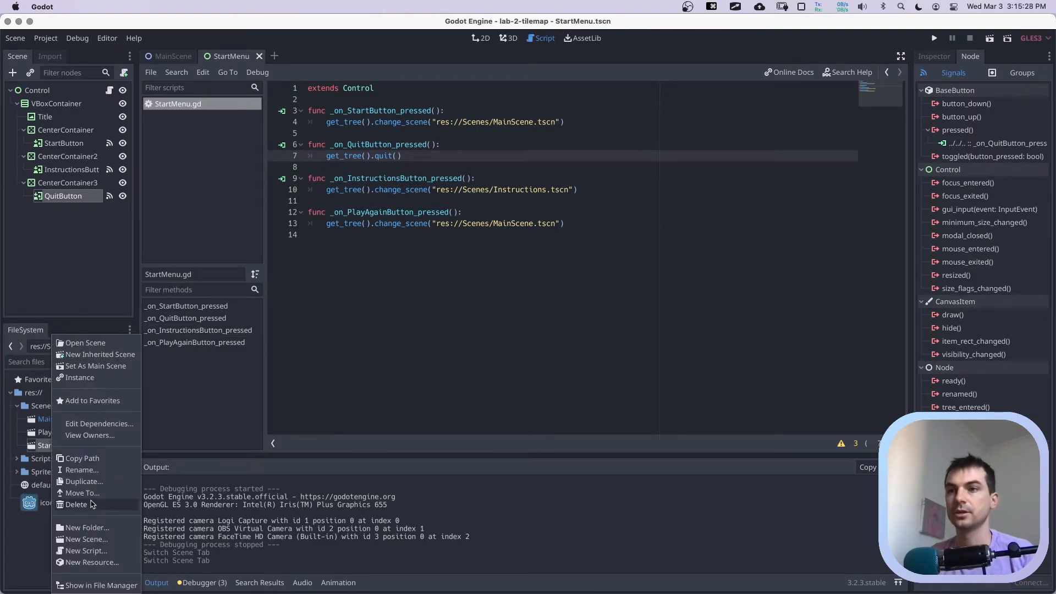
pyautogui.click(83, 481)
pyautogui.write('Instru')
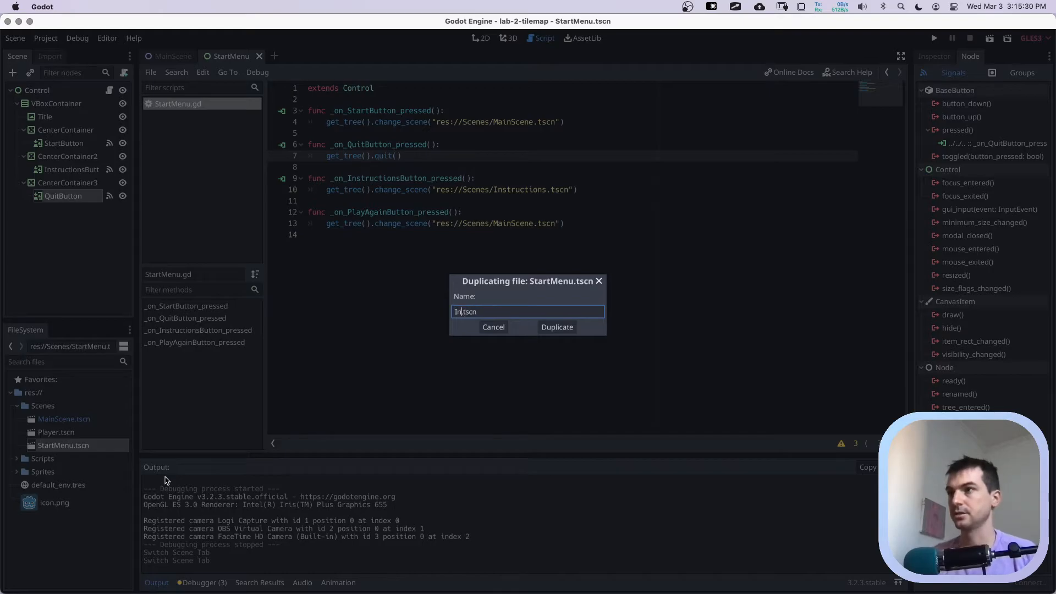
pyautogui.write('ctions')
pyautogui.press('Return')
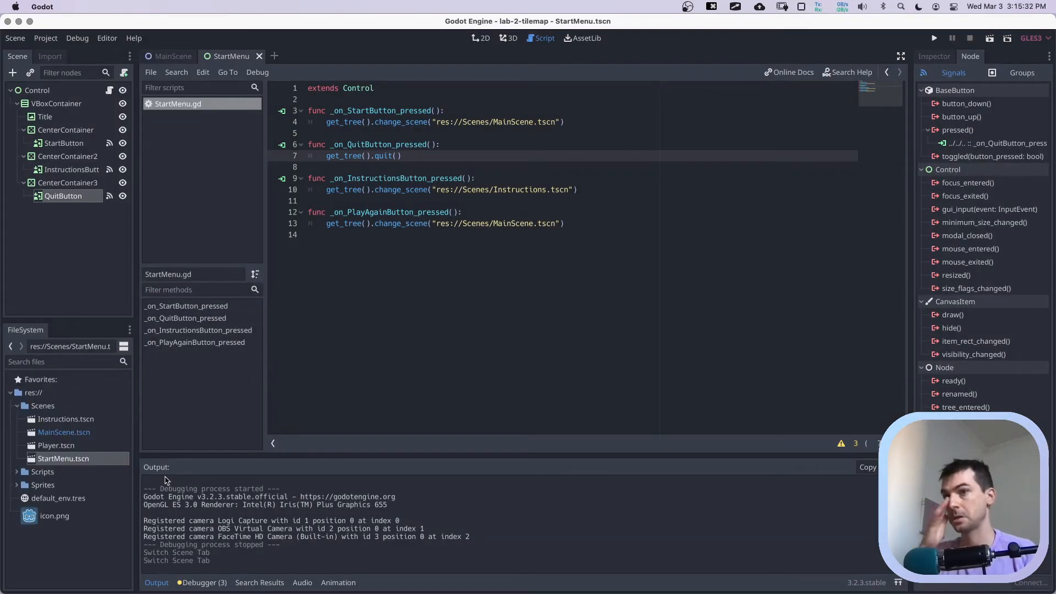
pyautogui.press('super+s')
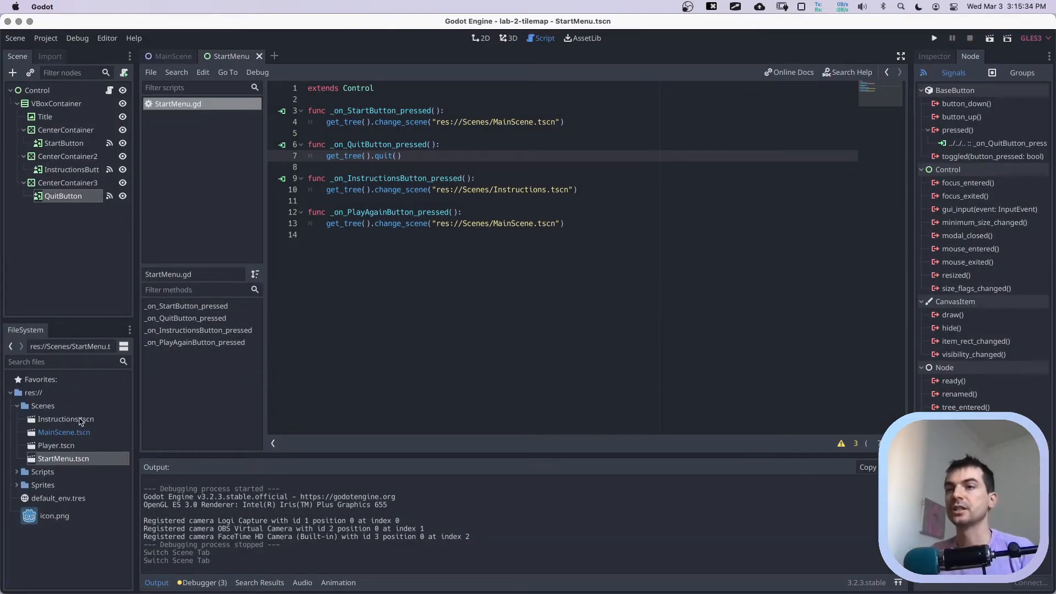
# Open the Instructions scene for 2D editing, close the StartMenu scene and return to Instructions.
pyautogui.doubleClick(81, 420)
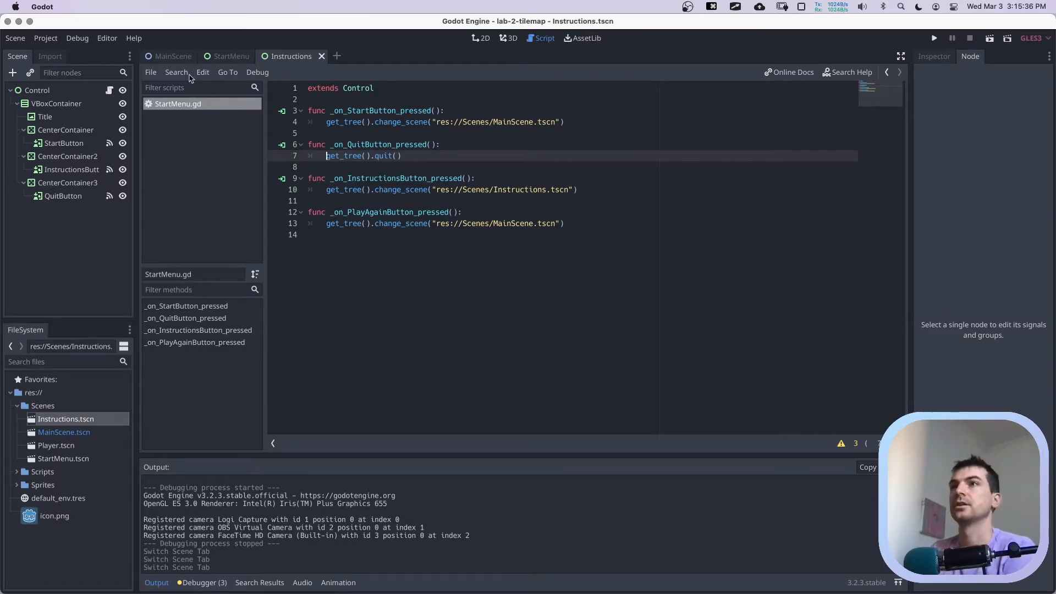
pyautogui.click(49, 92)
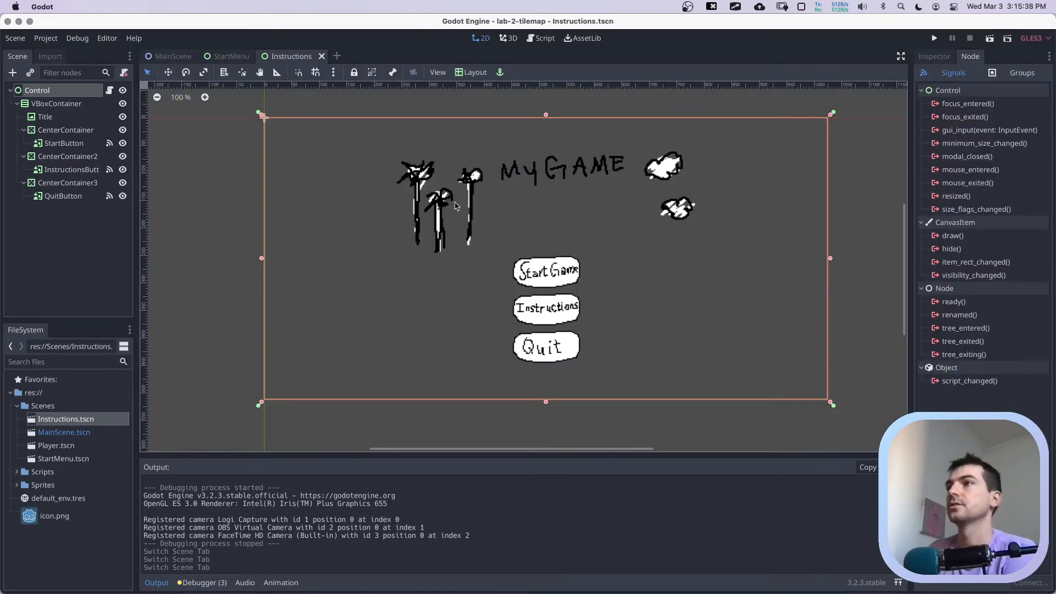
pyautogui.click(216, 58)
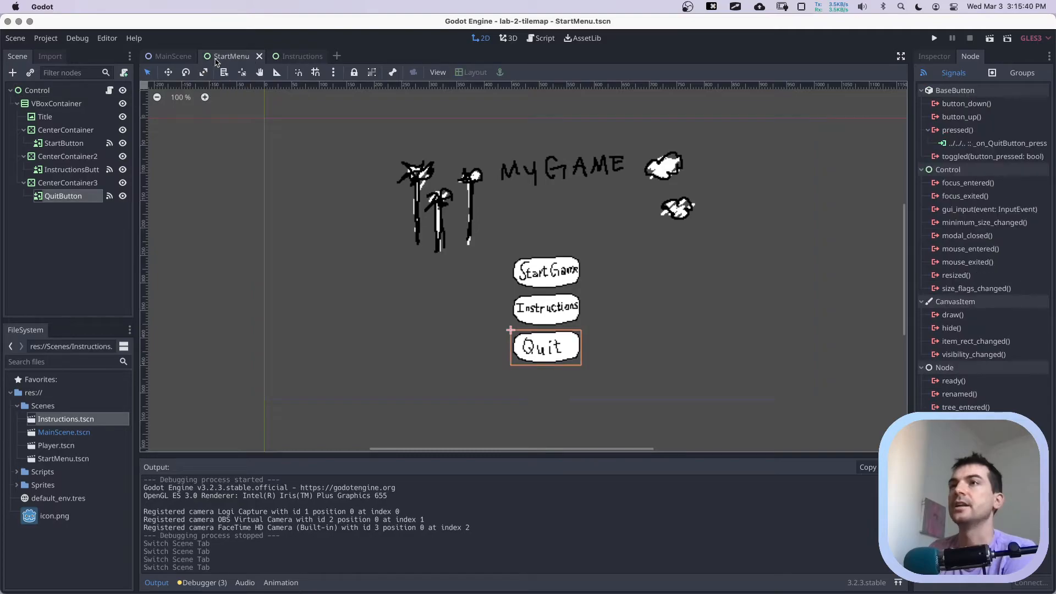
pyautogui.click(259, 56)
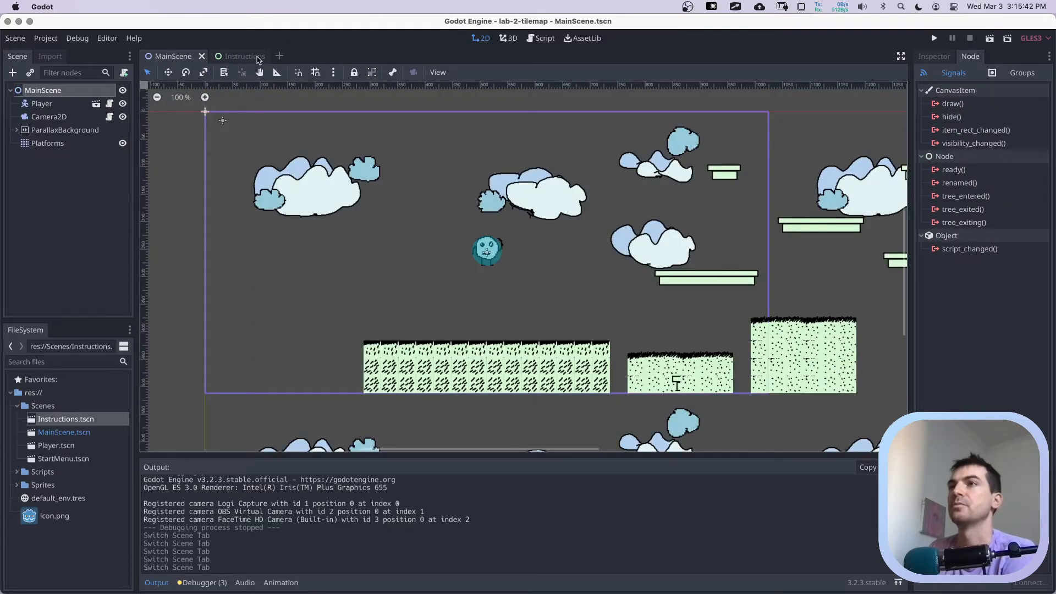
pyautogui.click(243, 58)
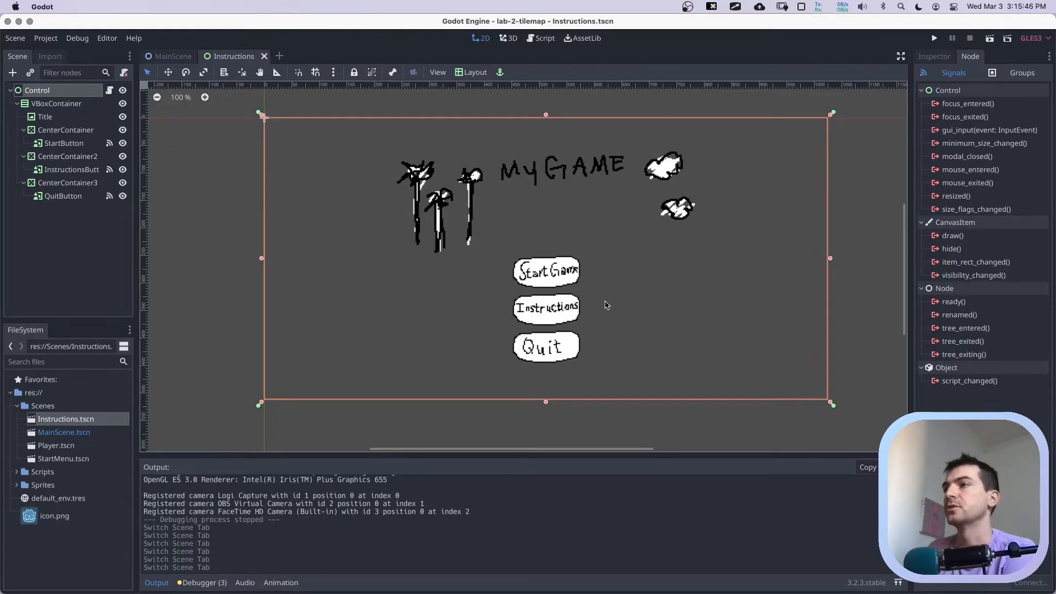
# Select the Title node in the Instructions scene and open its name for editing.
pyautogui.click(483, 177)
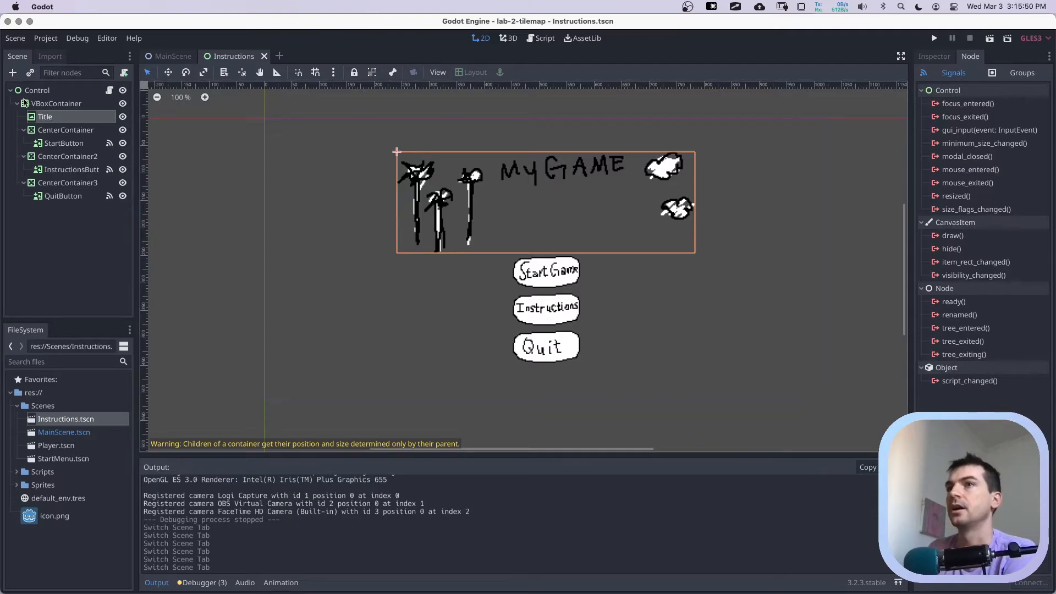
pyautogui.doubleClick(44, 117)
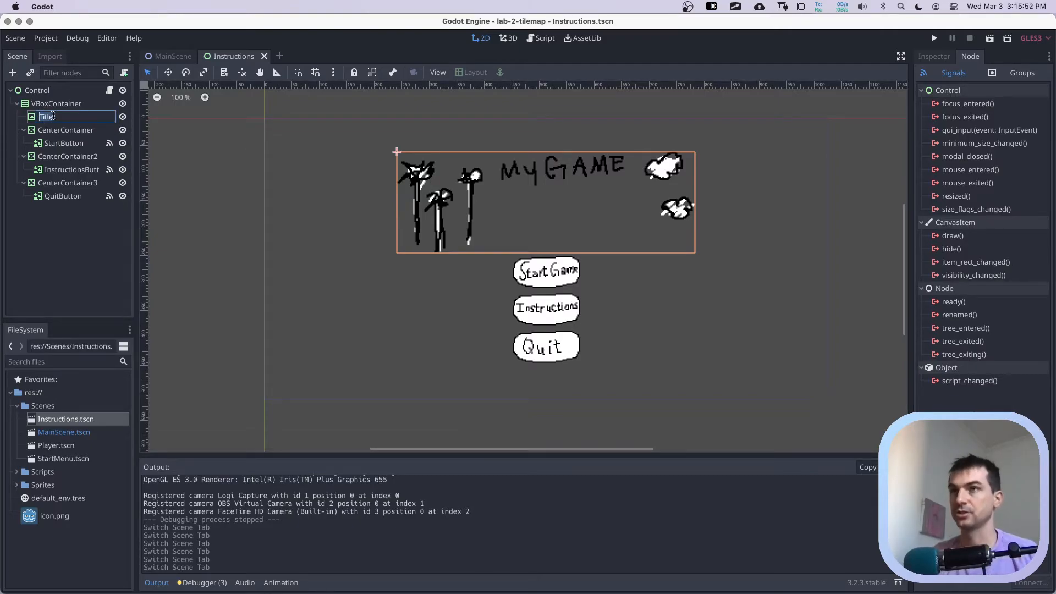
# Rename the Title node inside the VBoxContainer as Instructions and save the scene.
pyautogui.write('Instructions')
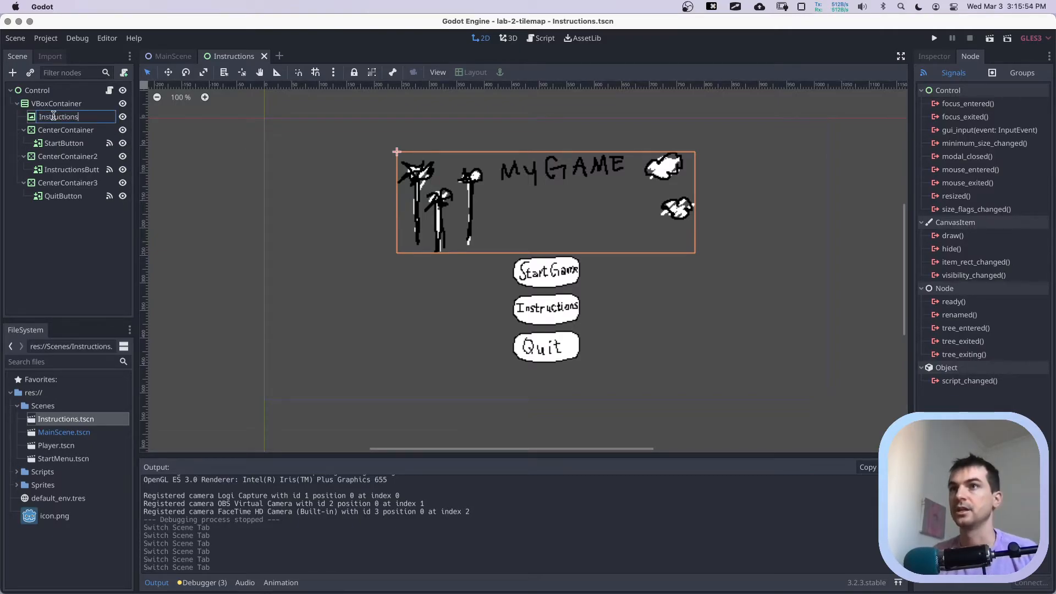
pyautogui.press('Return')
pyautogui.press('super+s')
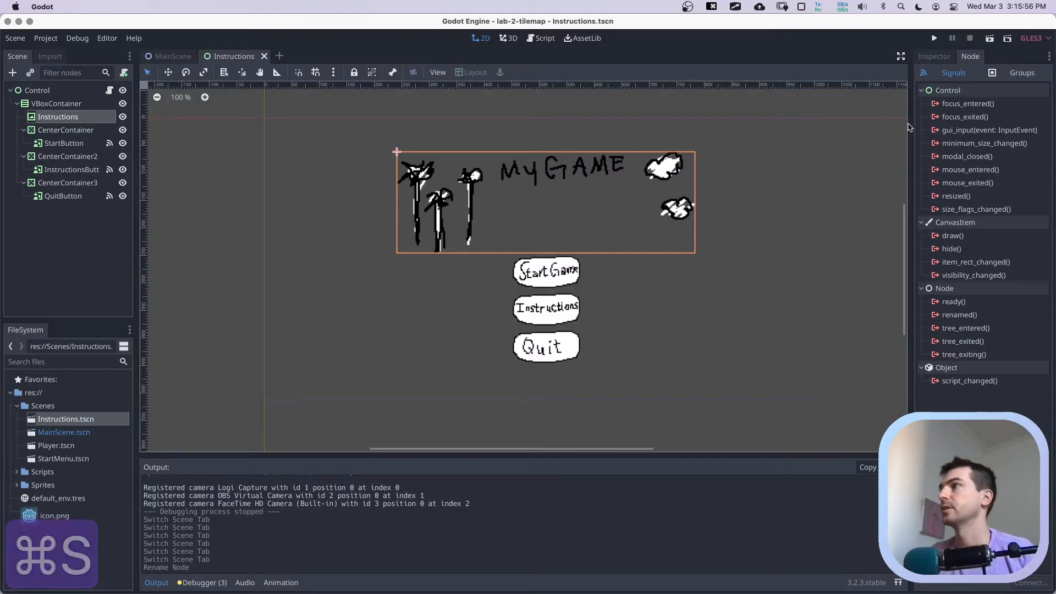
# Load game_instructions.png from the Sprites folder as the Instructions node's texture and save the scene.
pyautogui.click(933, 57)
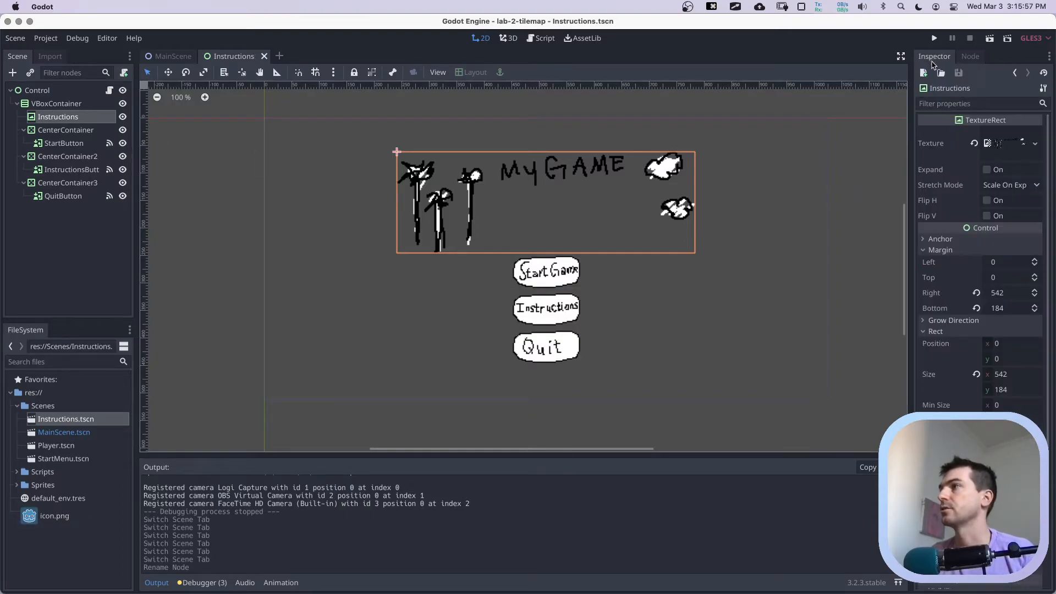
pyautogui.click(1032, 143)
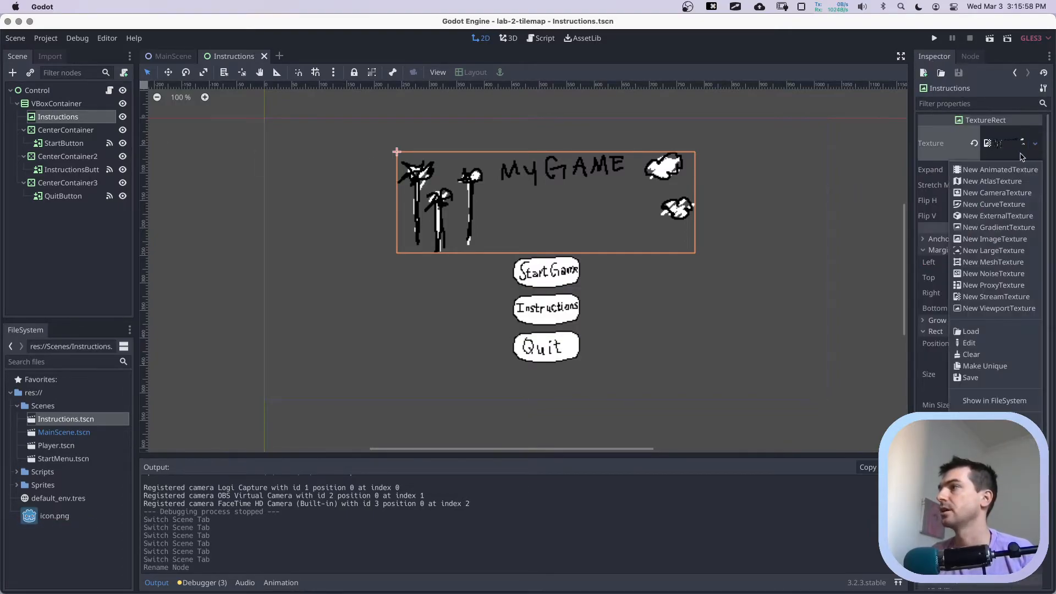
pyautogui.click(971, 331)
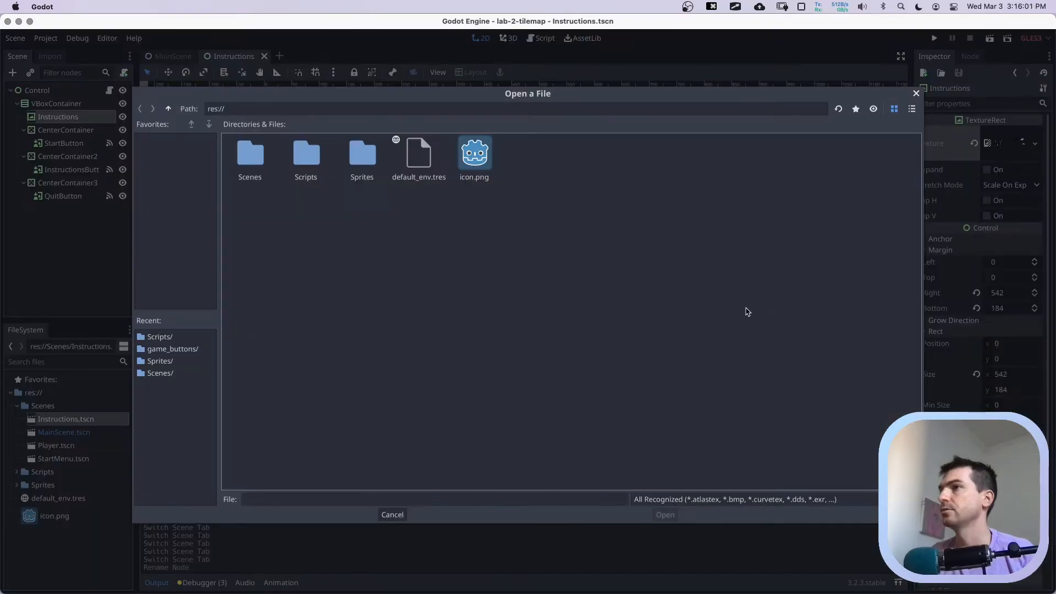
pyautogui.doubleClick(354, 158)
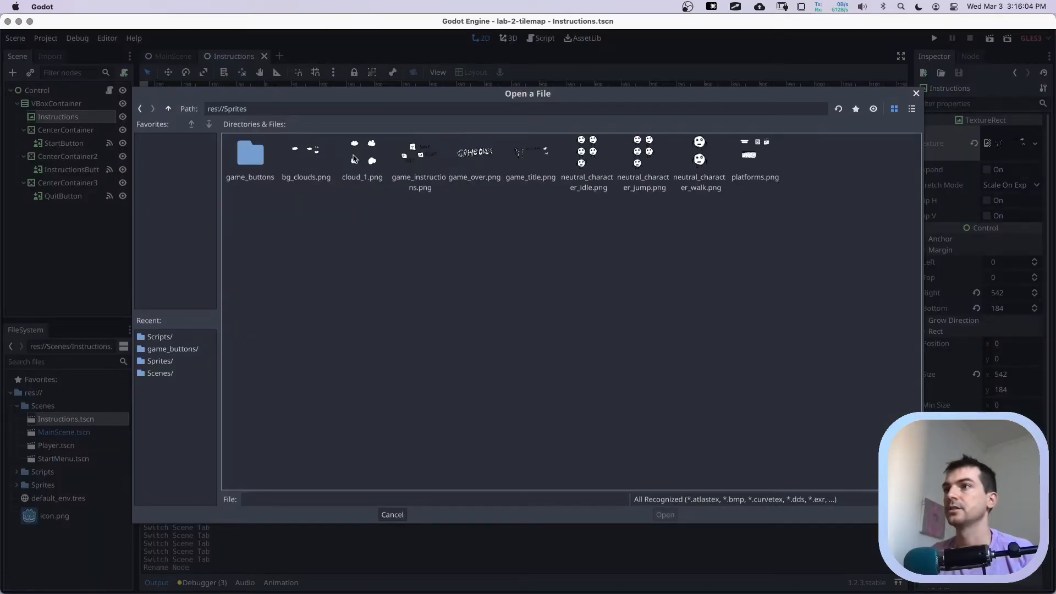
pyautogui.click(431, 157)
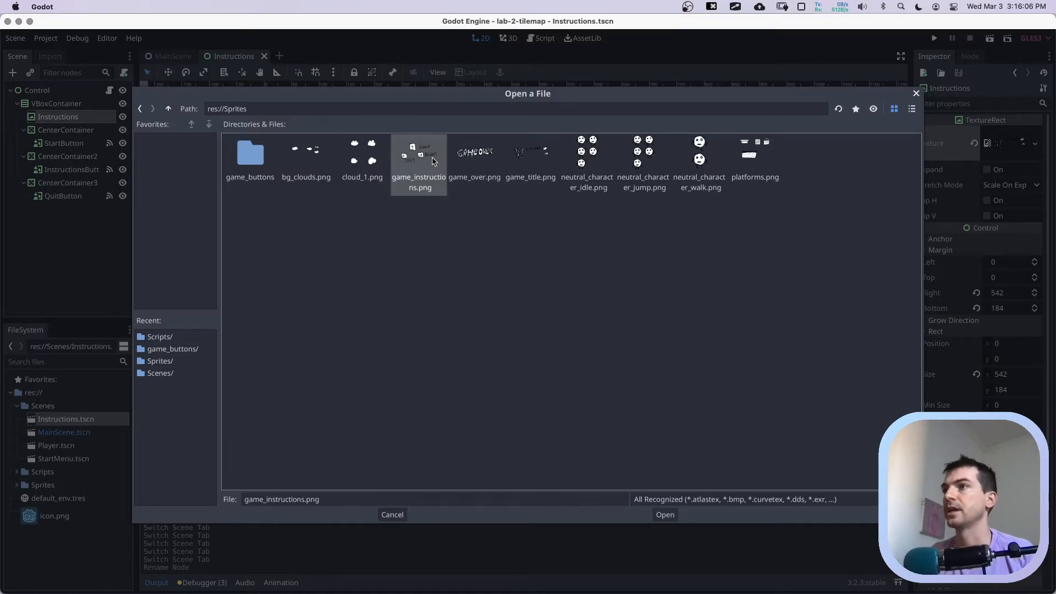
pyautogui.click(679, 515)
pyautogui.scroll(-1, 583, 328)
pyautogui.press('super+s')
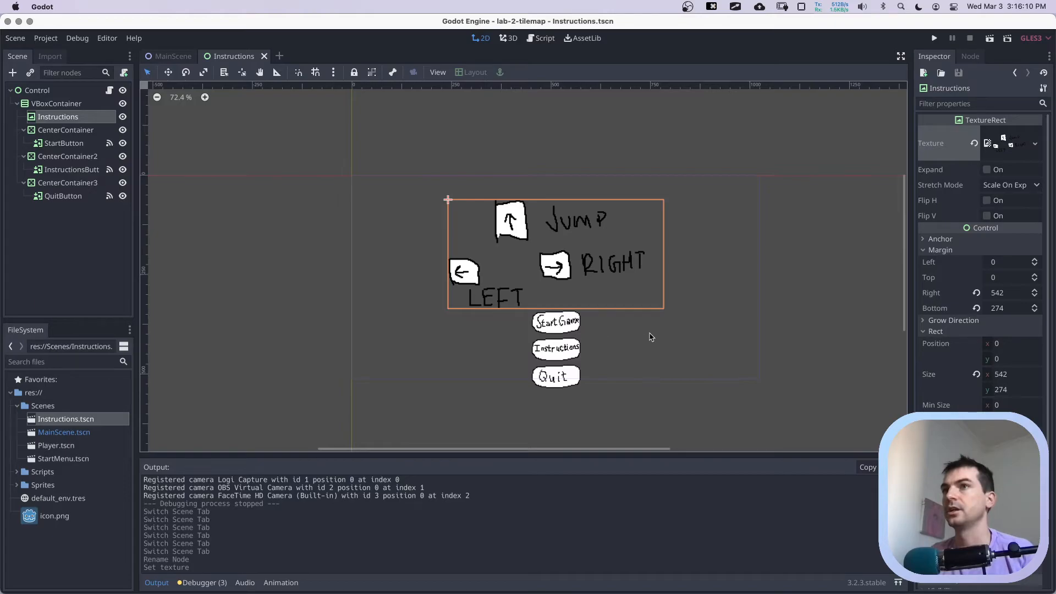
# Move the Instructions node out of the VBoxContainer directly under Control, give it the Center Left layout, and save.
pyautogui.scroll(-1, 588, 287)
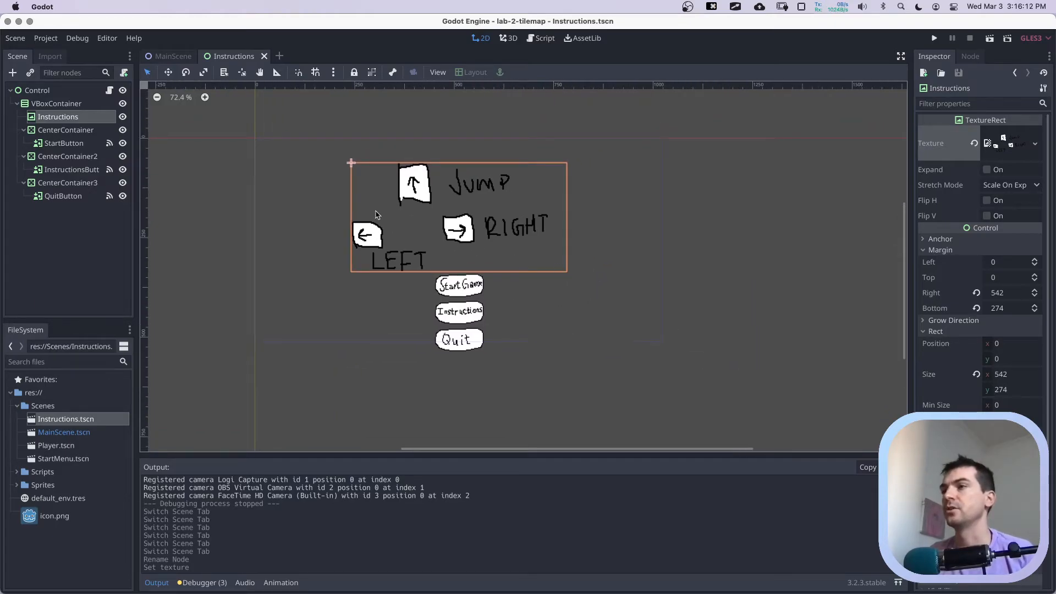
pyautogui.moveTo(42, 108); pyautogui.dragTo(39, 91)
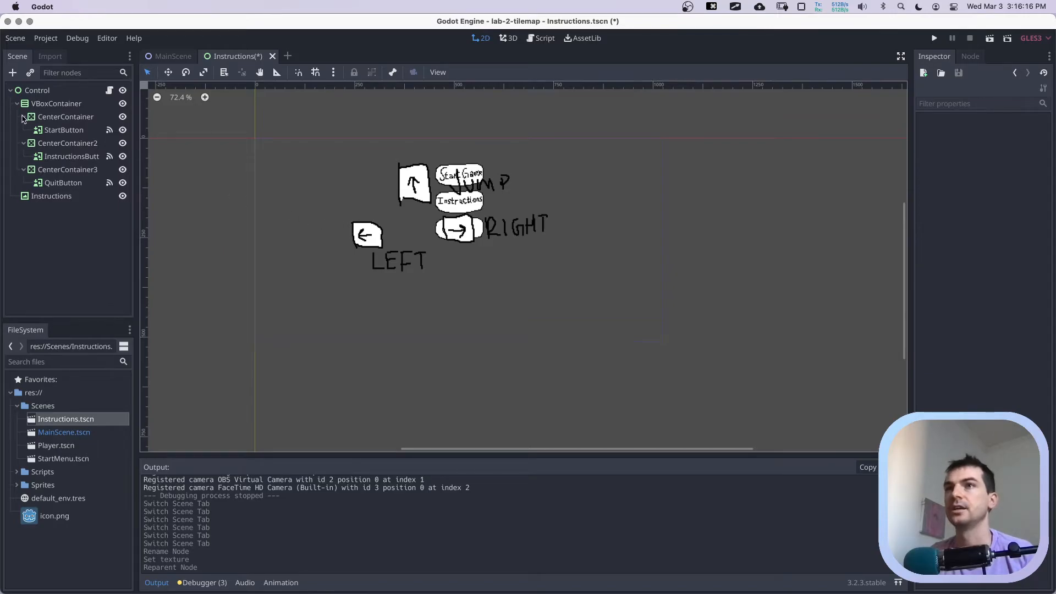
pyautogui.click(23, 105)
pyautogui.click(64, 118)
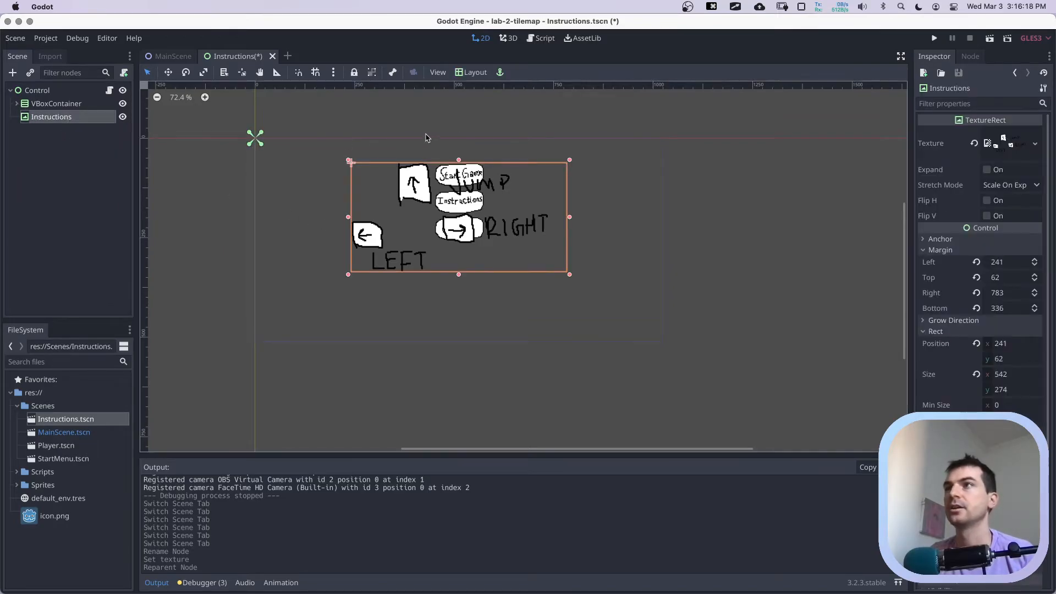
pyautogui.click(471, 72)
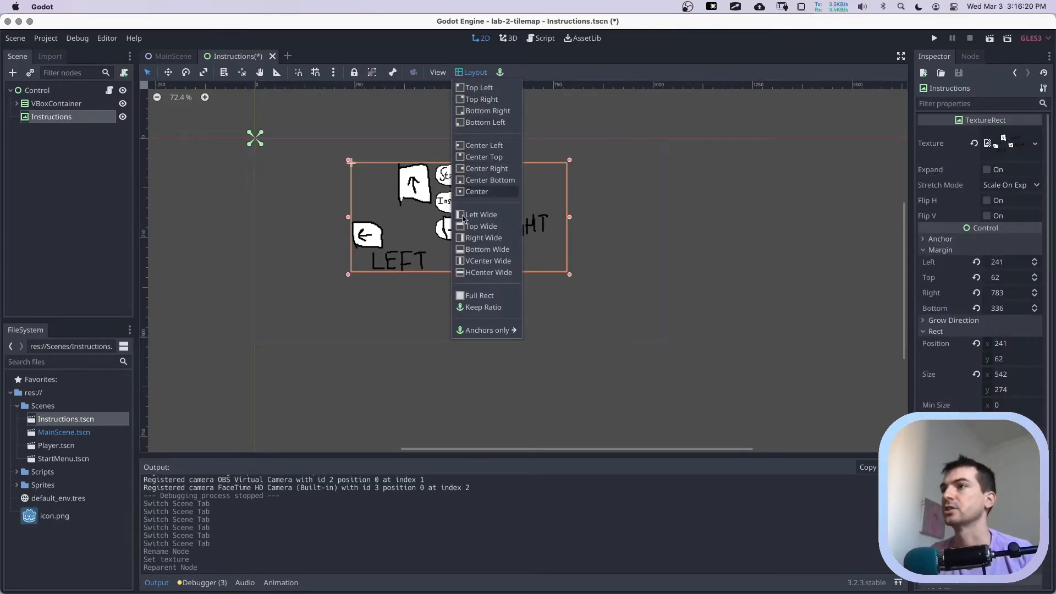
pyautogui.click(467, 148)
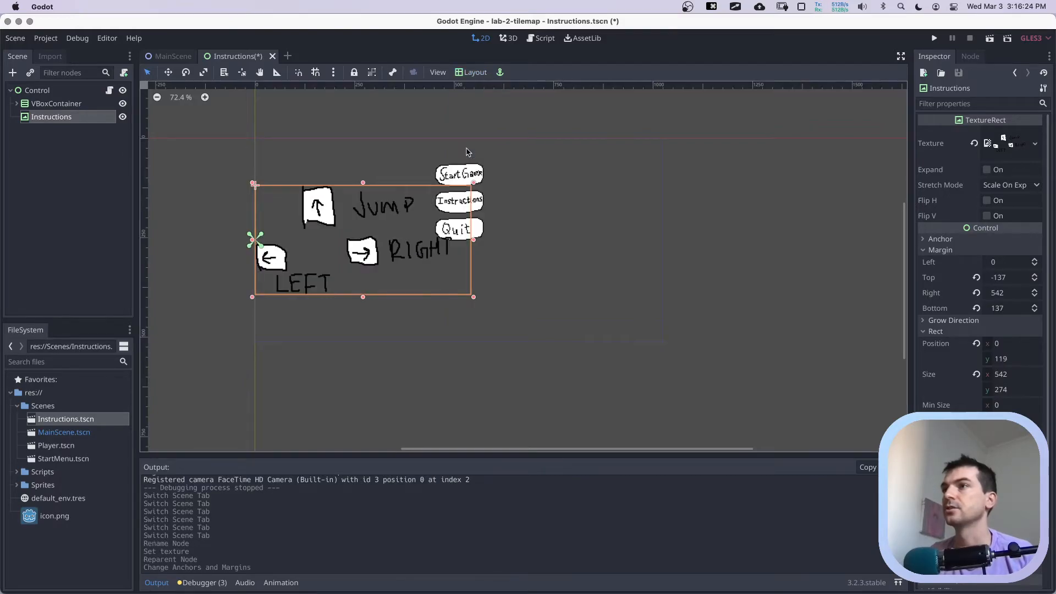
pyautogui.press('super+s')
# Apply the Center Right layout to the VBoxContainer and test-run the saved scene.
pyautogui.click(56, 104)
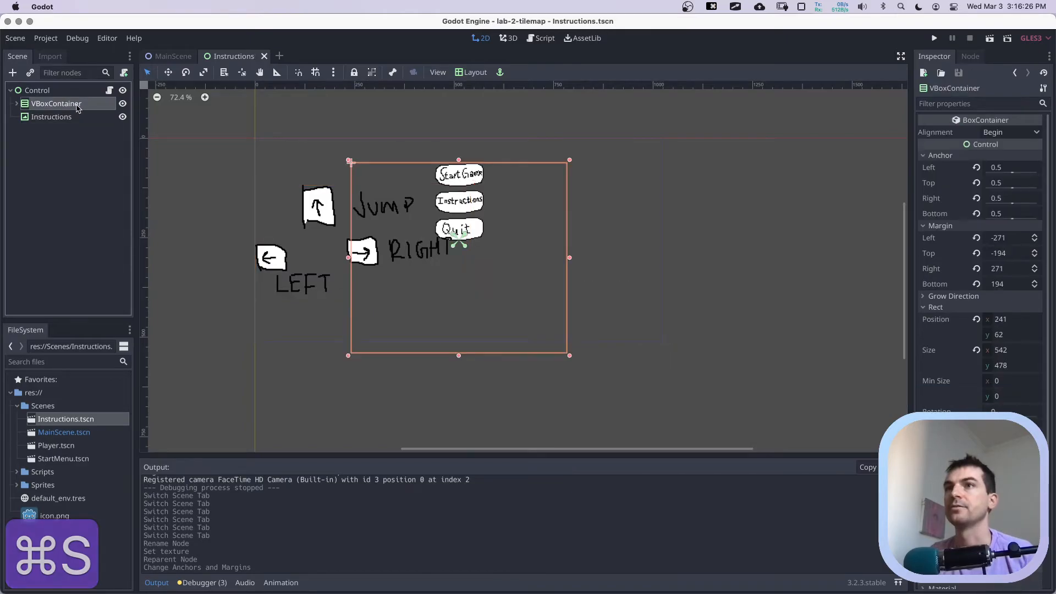
pyautogui.click(462, 74)
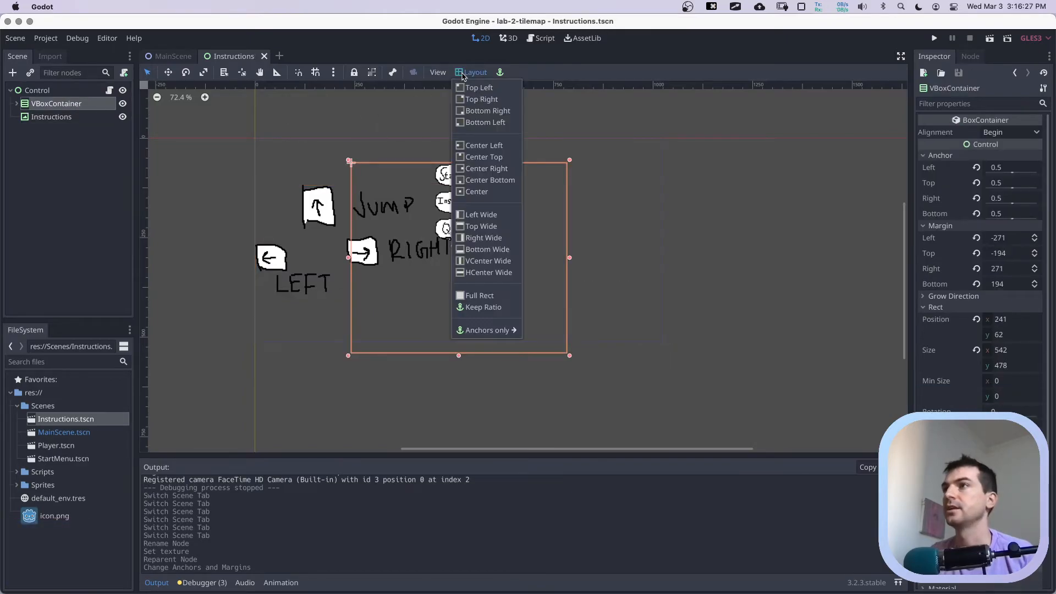
pyautogui.click(486, 168)
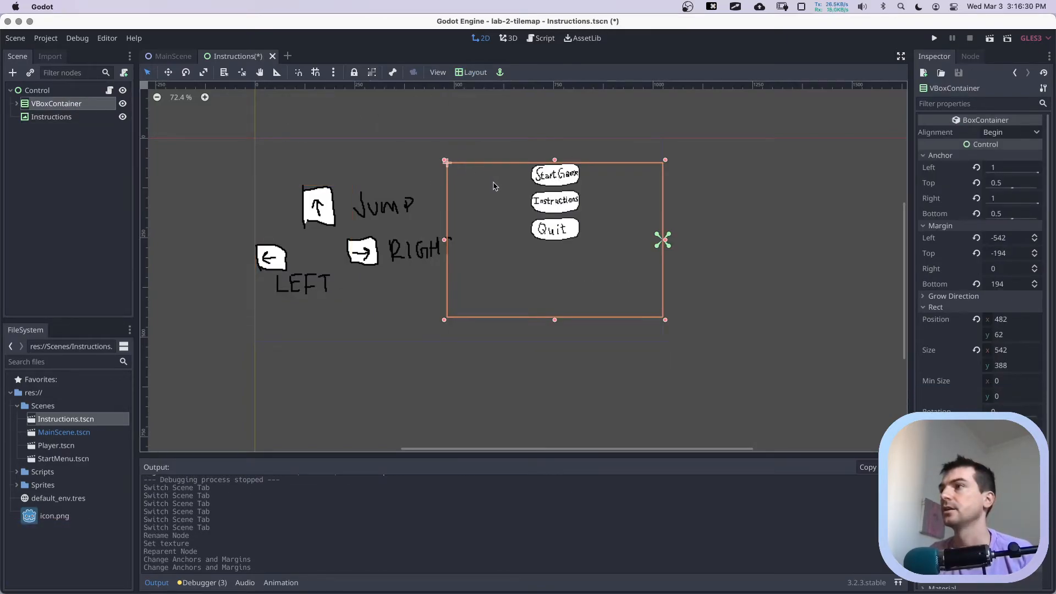
pyautogui.press('super+s')
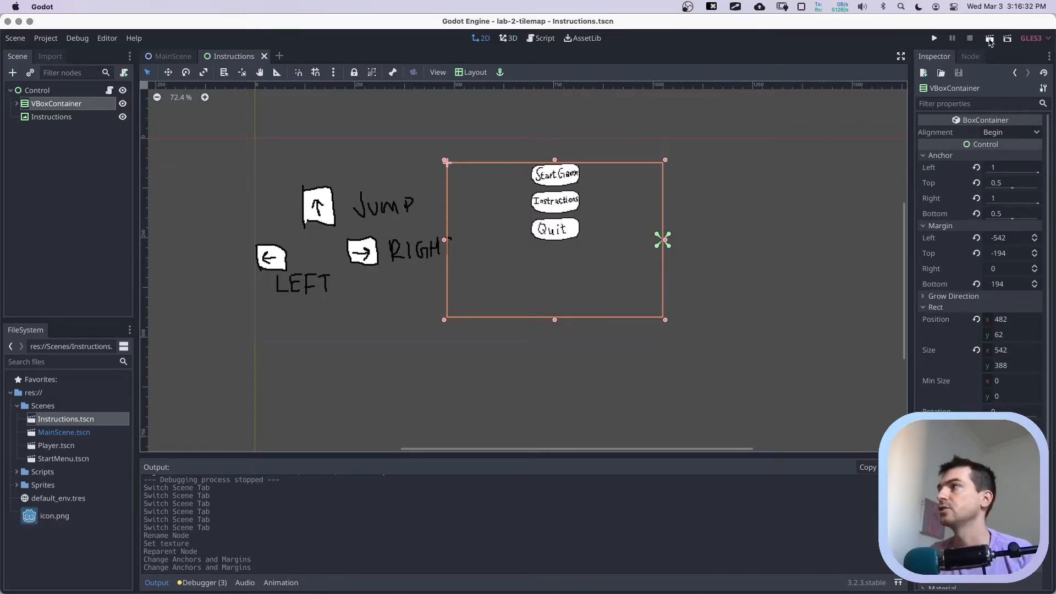
pyautogui.click(990, 42)
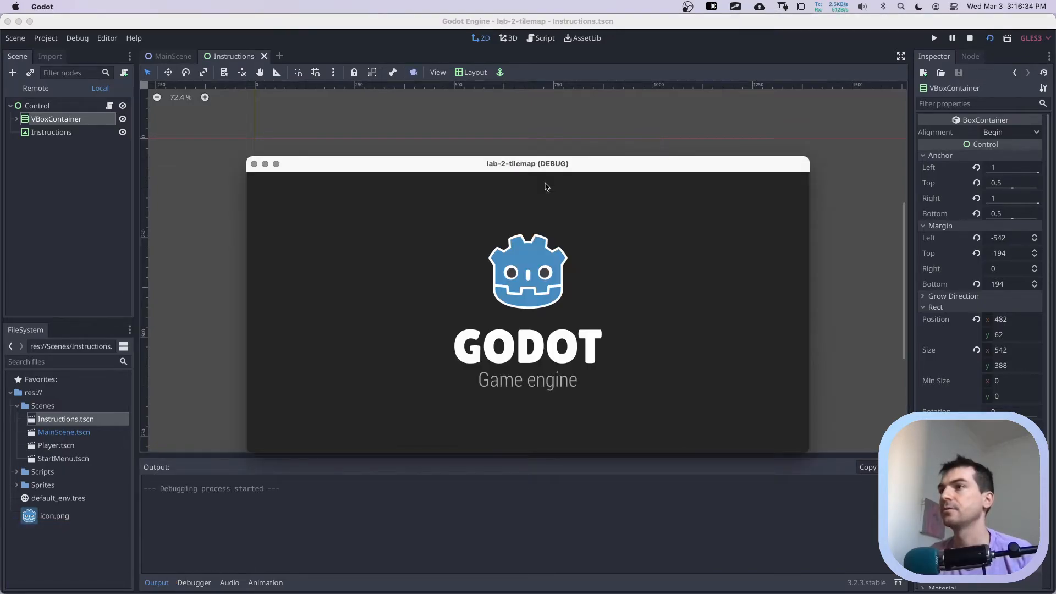
pyautogui.click(253, 163)
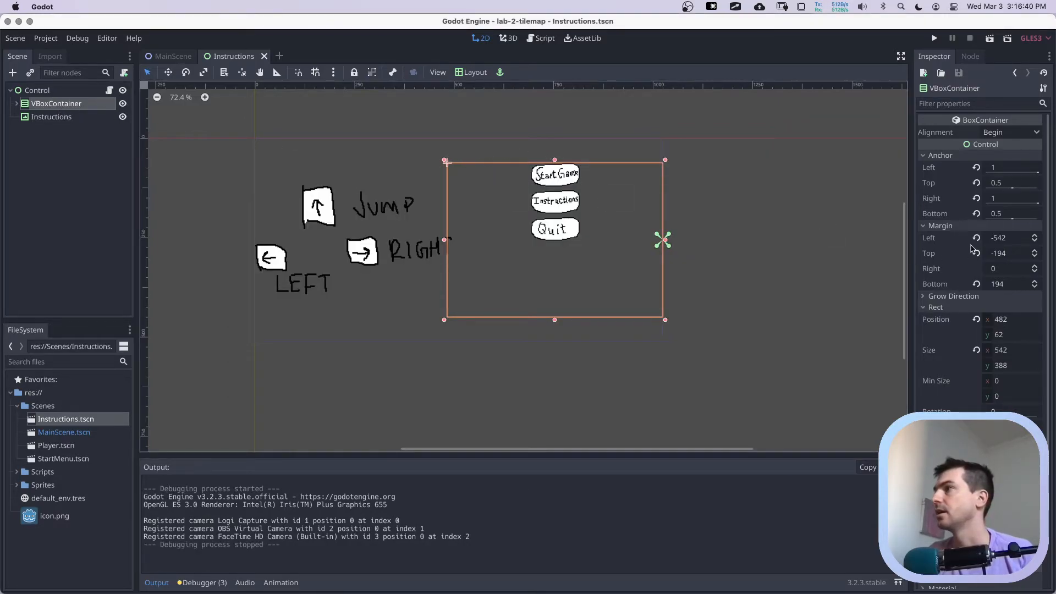
# Reapply the Center Right layout to the resized VBoxContainer, save, and check the button placement in a test run.
pyautogui.click(472, 72)
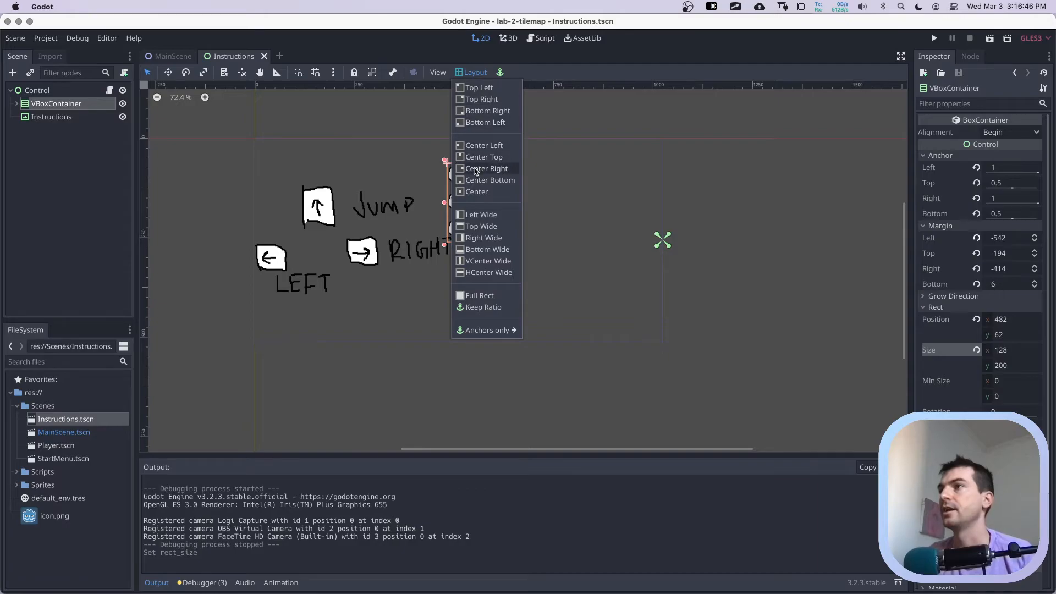
pyautogui.click(498, 161)
pyautogui.press('super+s')
pyautogui.click(989, 38)
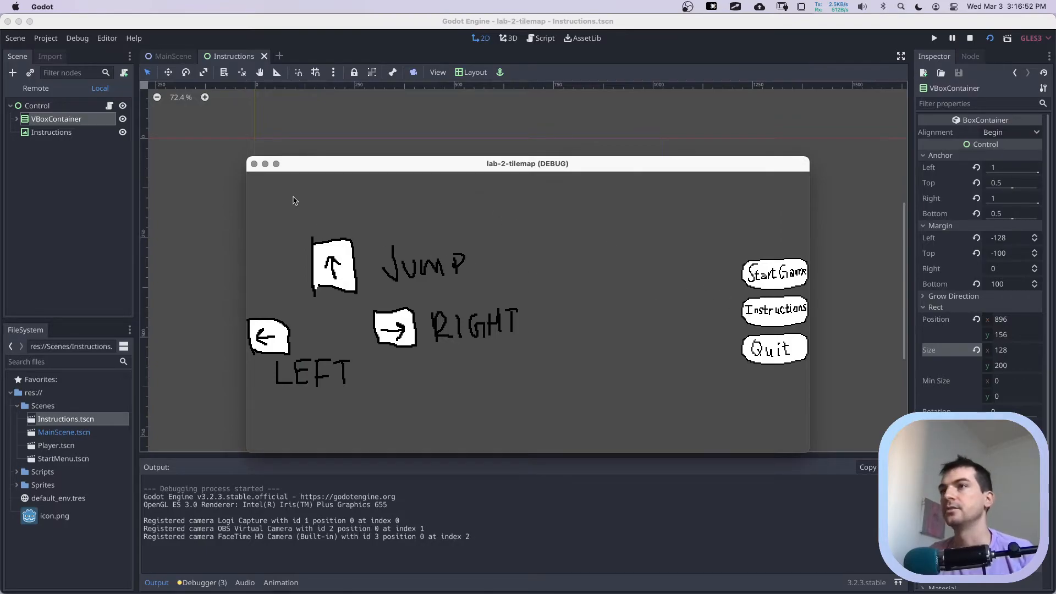
pyautogui.click(254, 164)
# Set the Instructions node's left margin to 64 and test-run the saved scene.
pyautogui.click(49, 115)
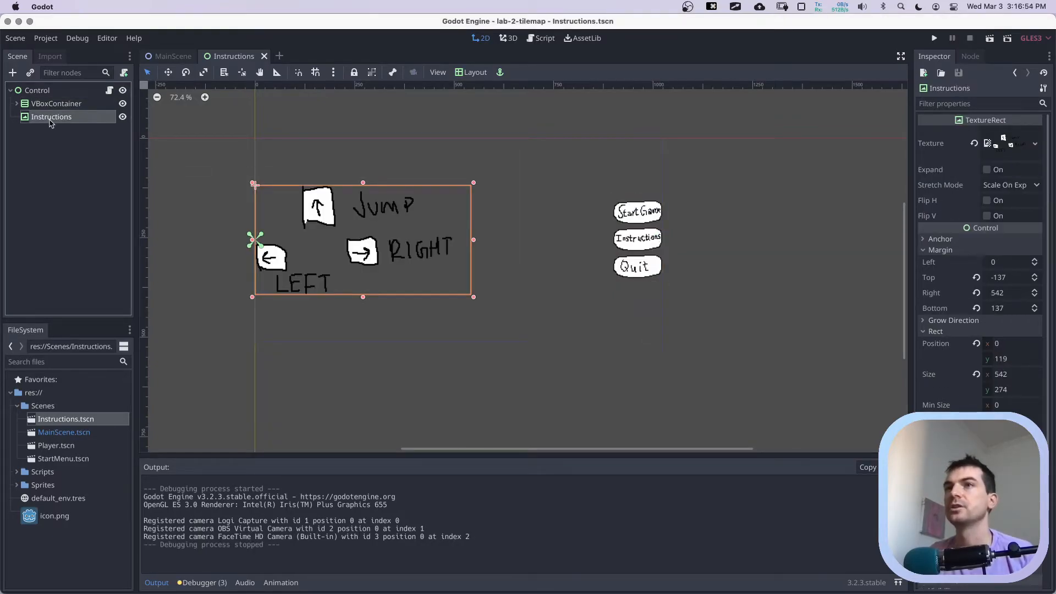
pyautogui.click(43, 135)
pyautogui.click(51, 121)
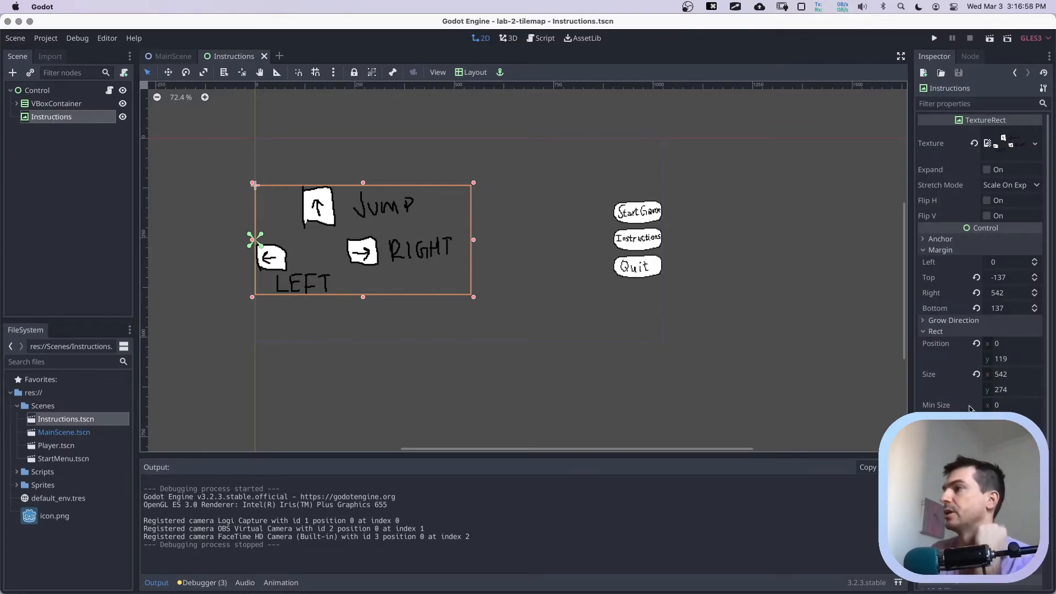
pyautogui.click(935, 331)
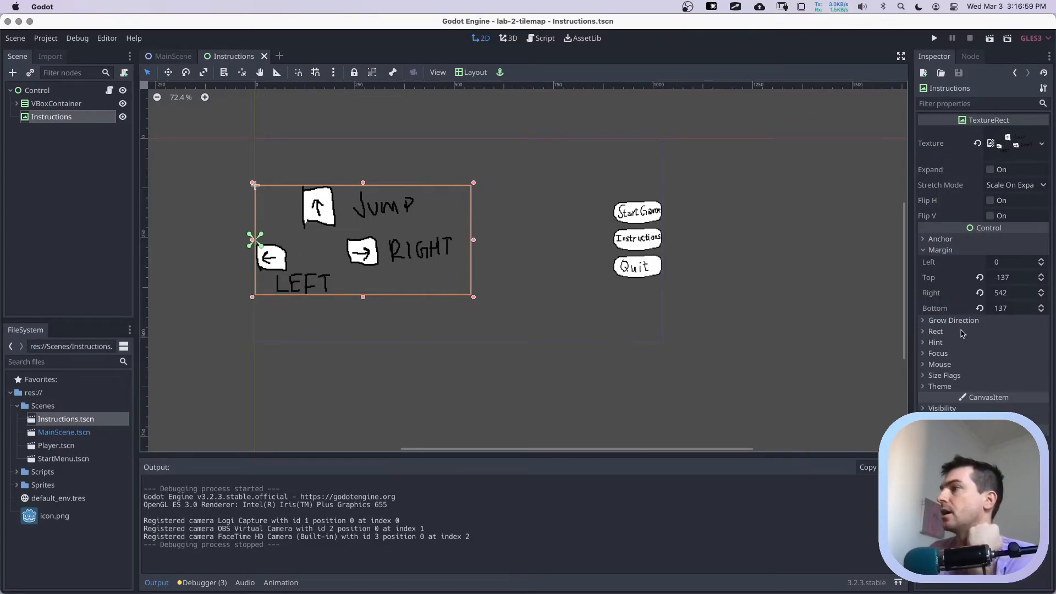
pyautogui.click(941, 251)
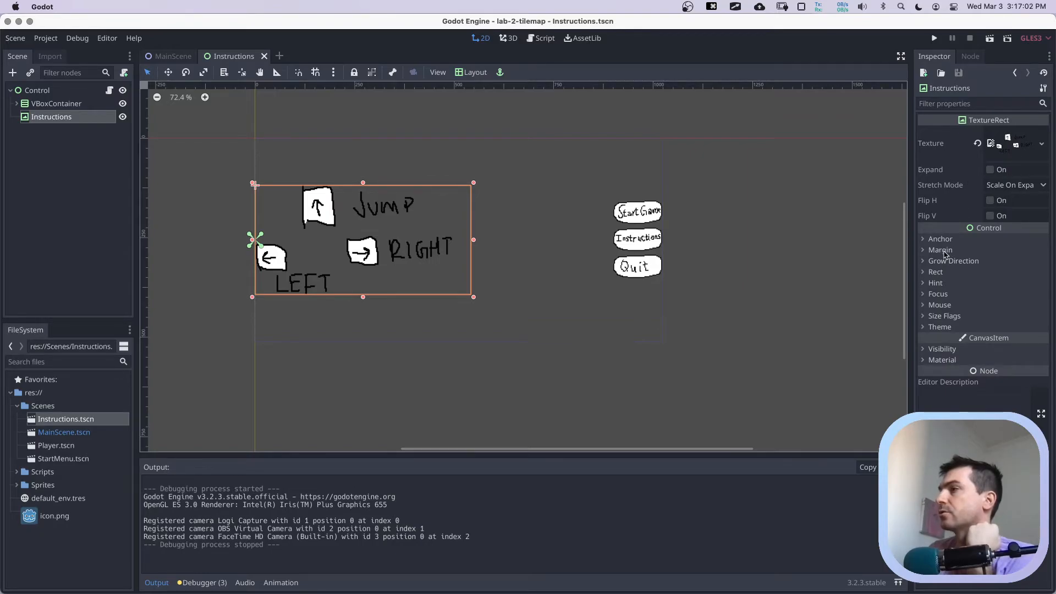
pyautogui.click(943, 250)
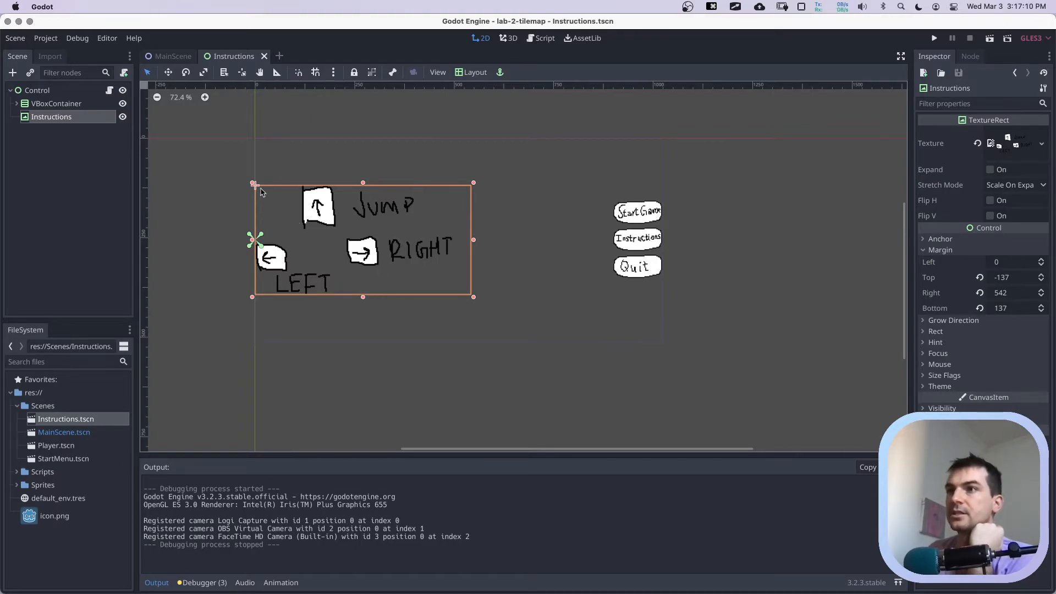
pyautogui.click(1023, 263)
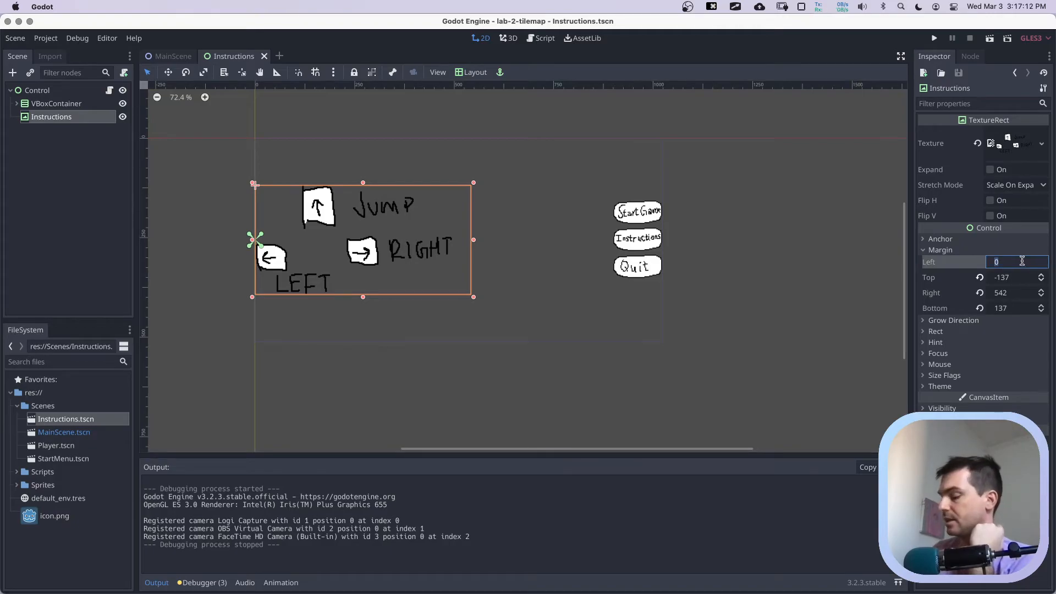
pyautogui.write('64')
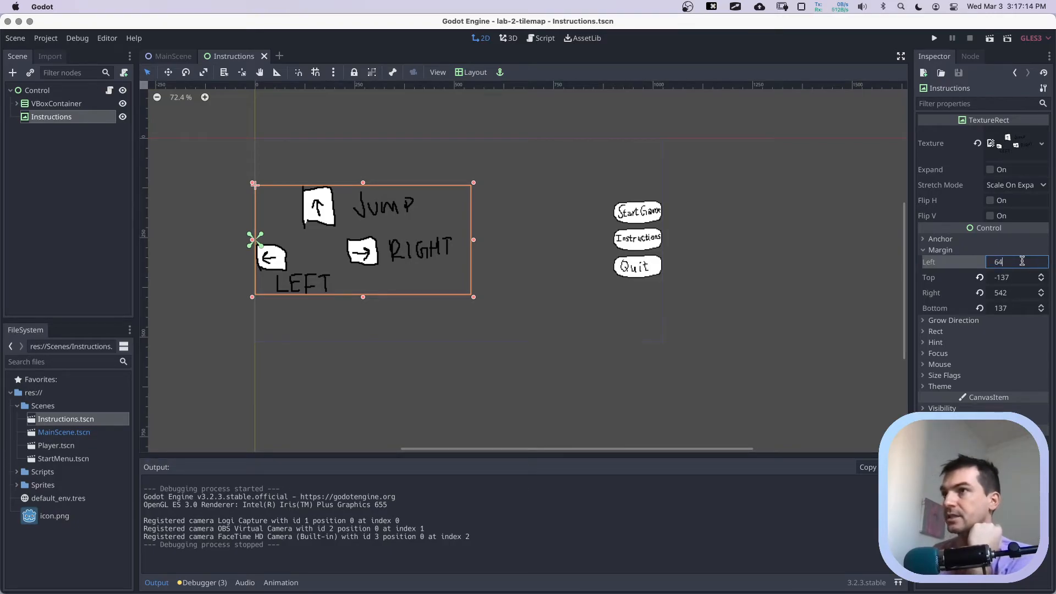
pyautogui.press('Return')
pyautogui.press('super+s')
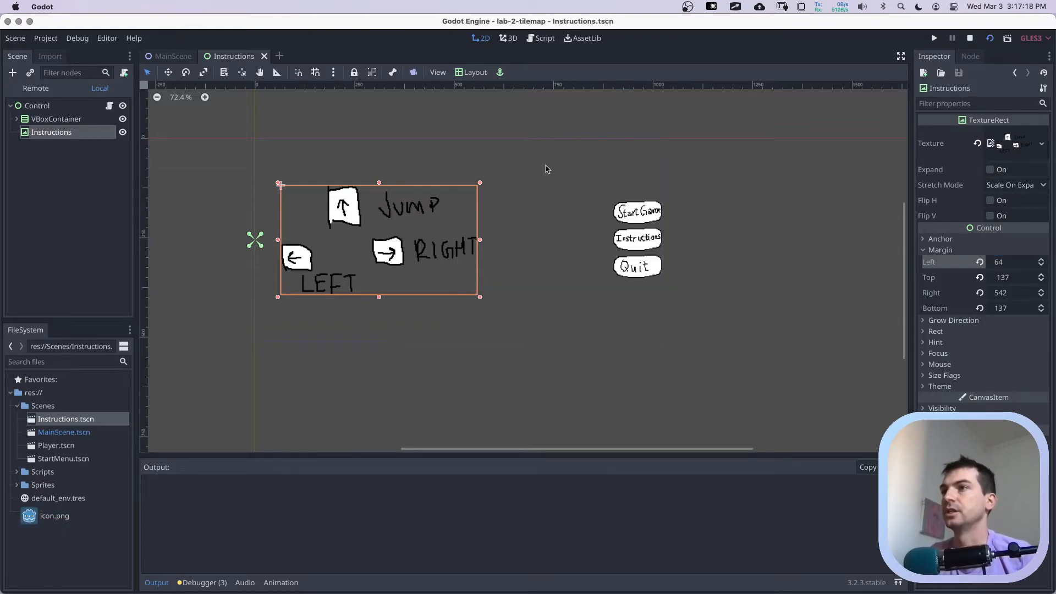
pyautogui.press('super+r')
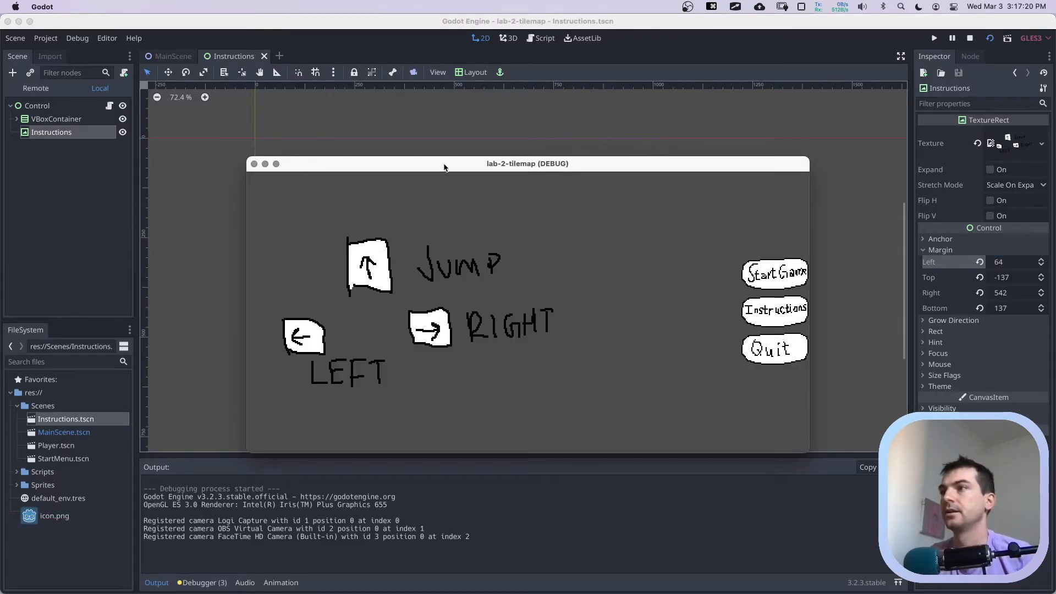
pyautogui.click(254, 164)
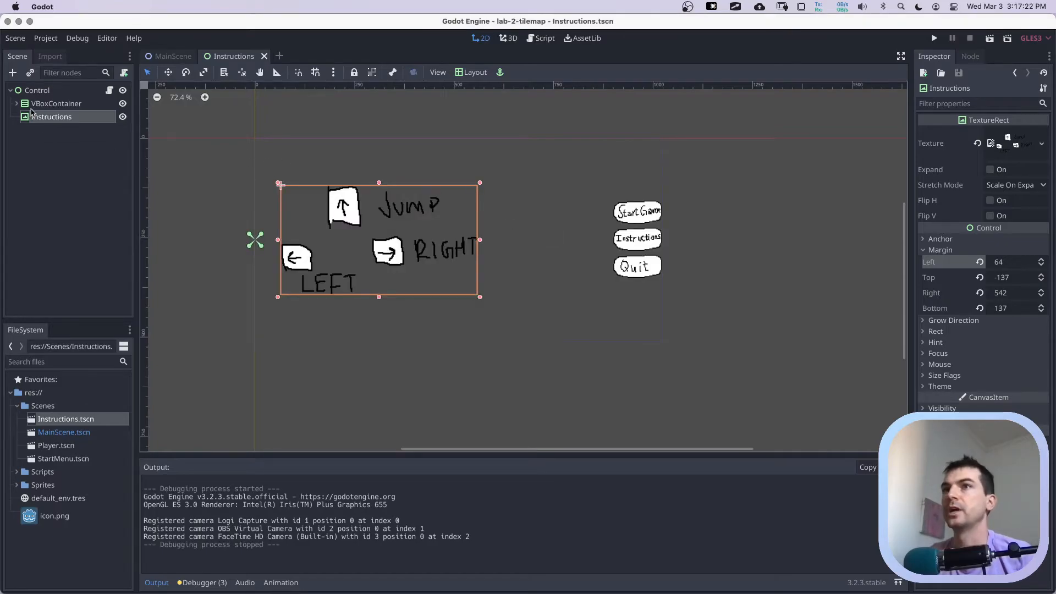
# Set the VBoxContainer's right margin to 64 and save the scene.
pyautogui.click(638, 248)
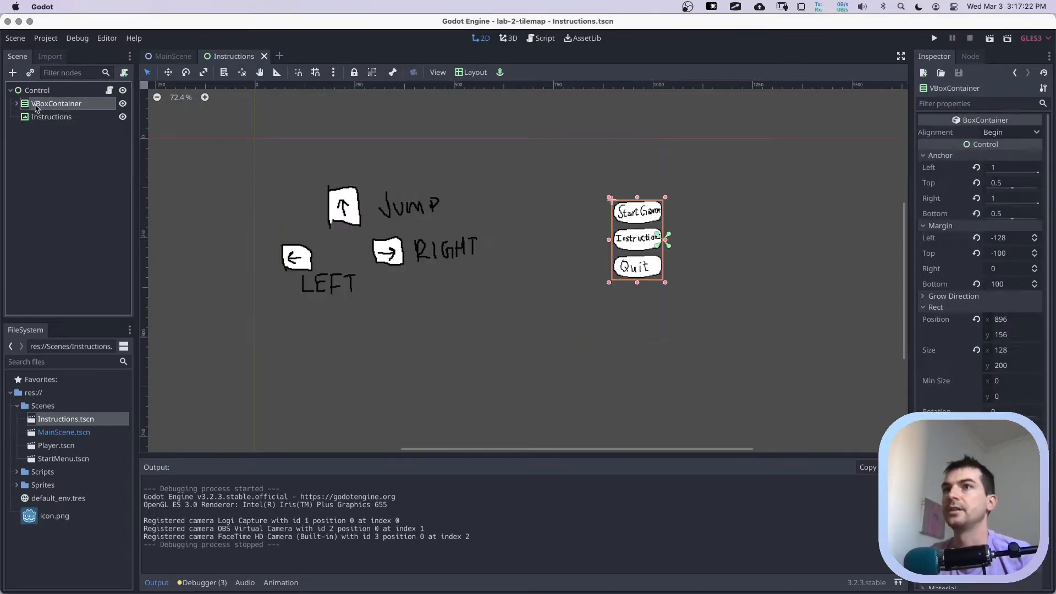
pyautogui.click(929, 308)
pyautogui.click(1015, 272)
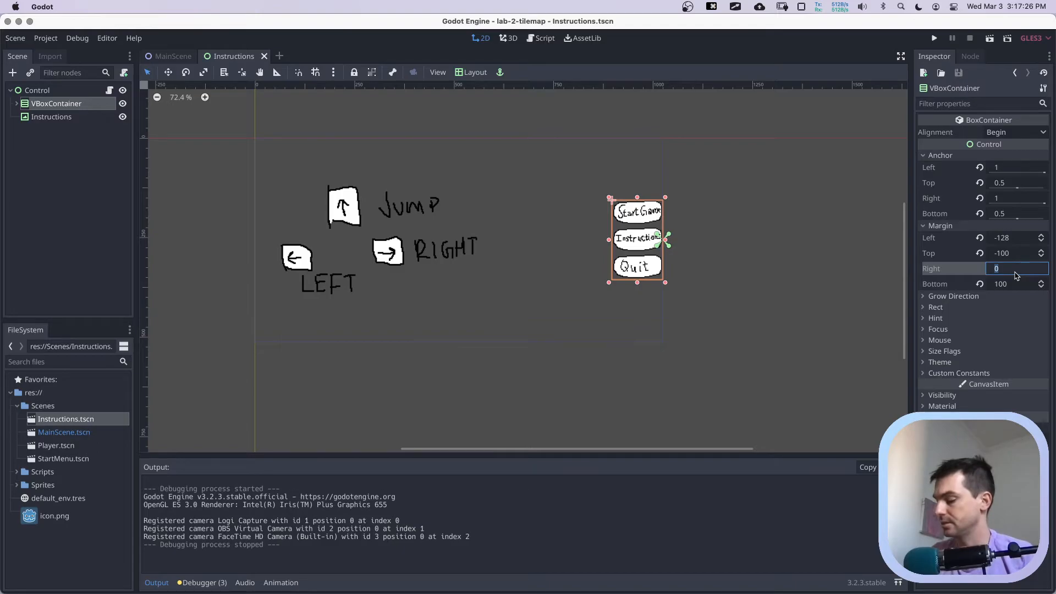
pyautogui.write('64')
pyautogui.press('Return')
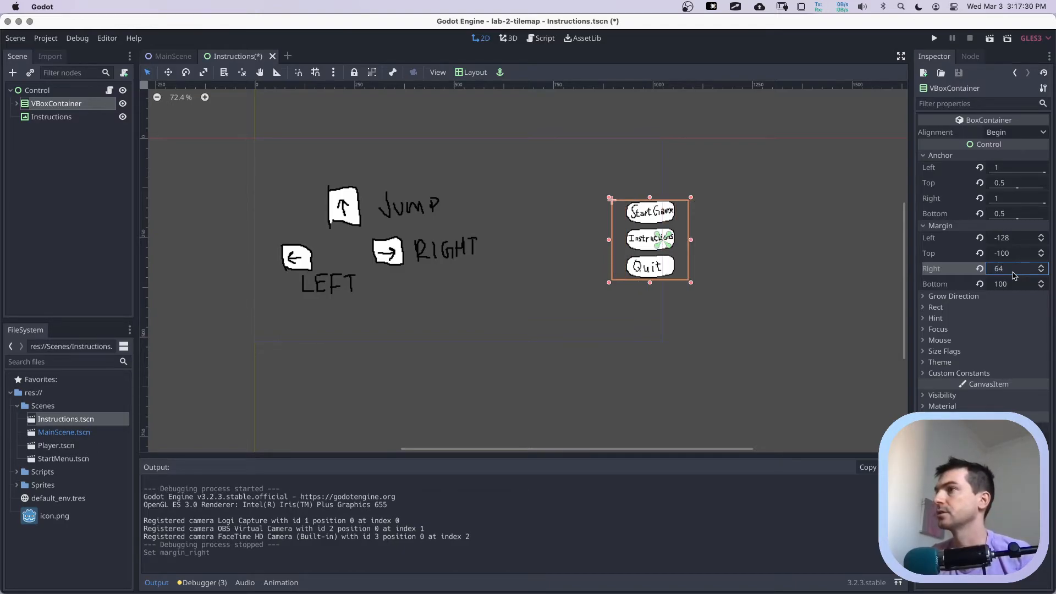
pyautogui.press('super+s')
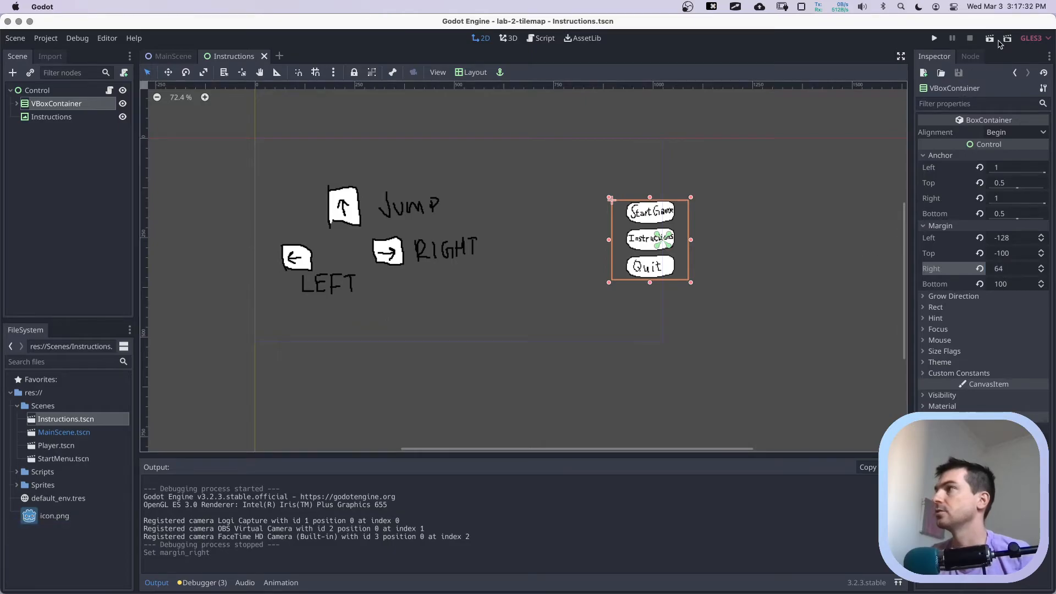
# Test-run the saved scene to check the button placement.
pyautogui.click(989, 38)
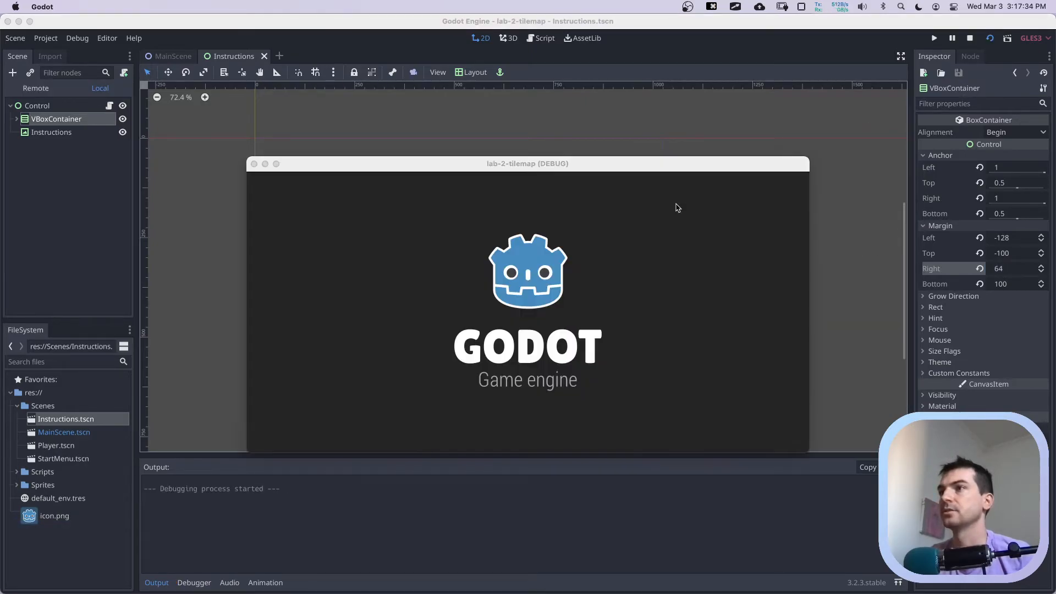
pyautogui.click(252, 164)
# Set the VBoxContainer's right margin to -64, save the scene, and check the placement in a test run.
pyautogui.click(1018, 269)
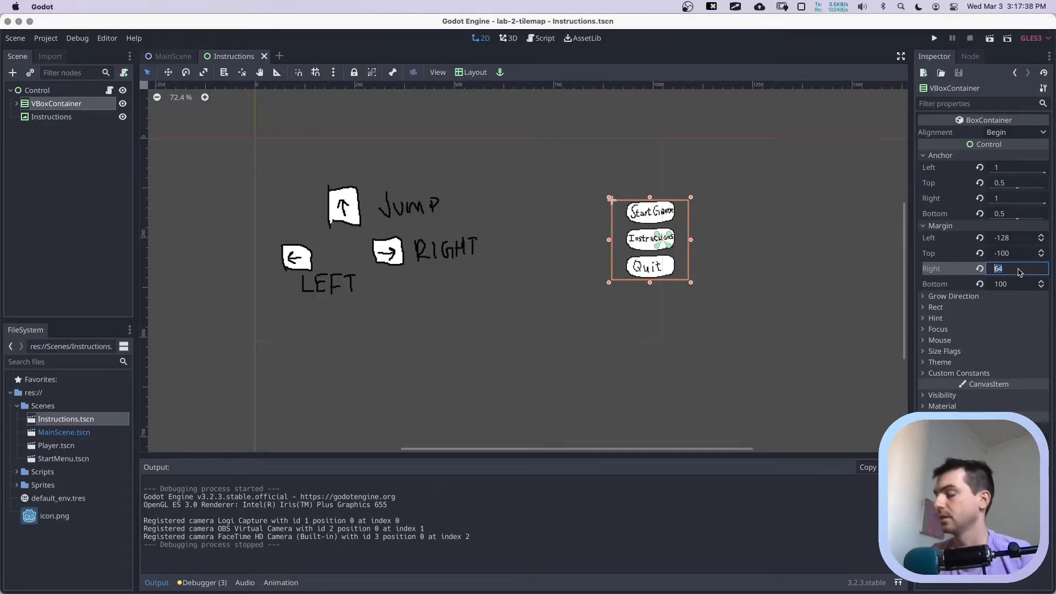
pyautogui.write('-')
pyautogui.press('Return')
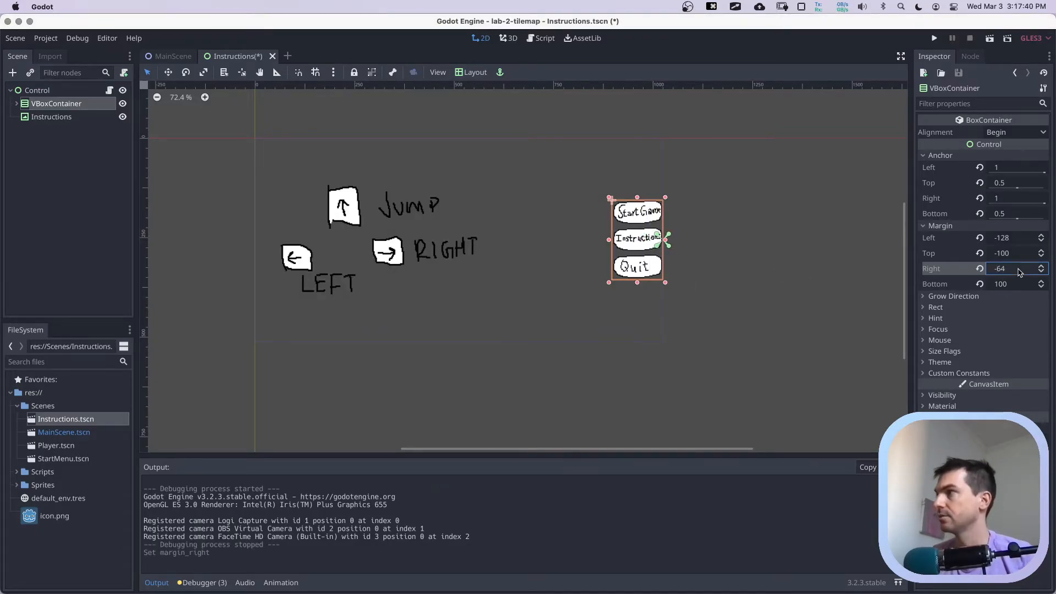
pyautogui.press('super+s')
pyautogui.click(989, 38)
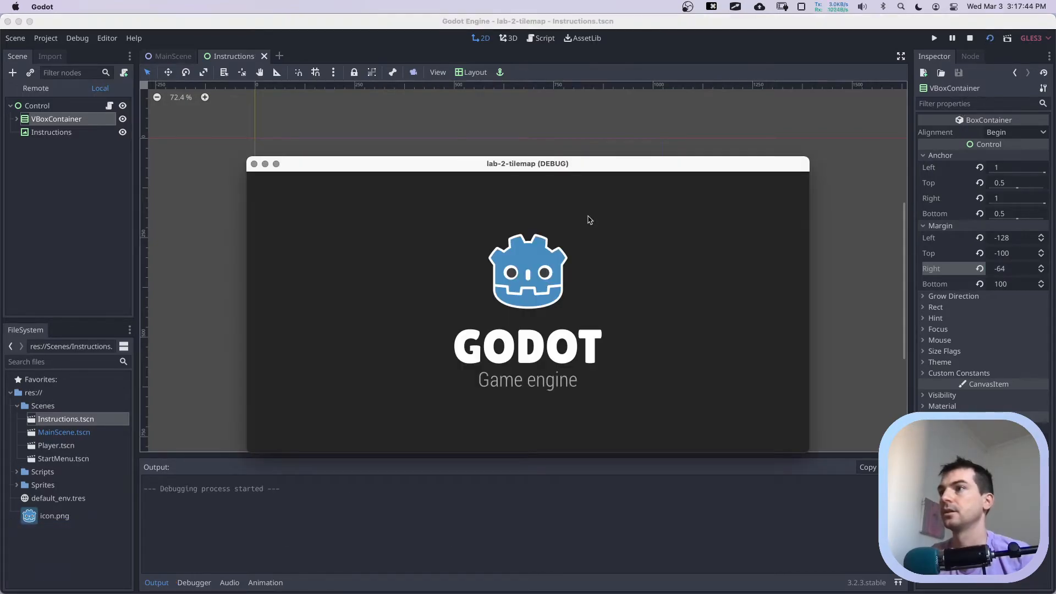
pyautogui.click(254, 164)
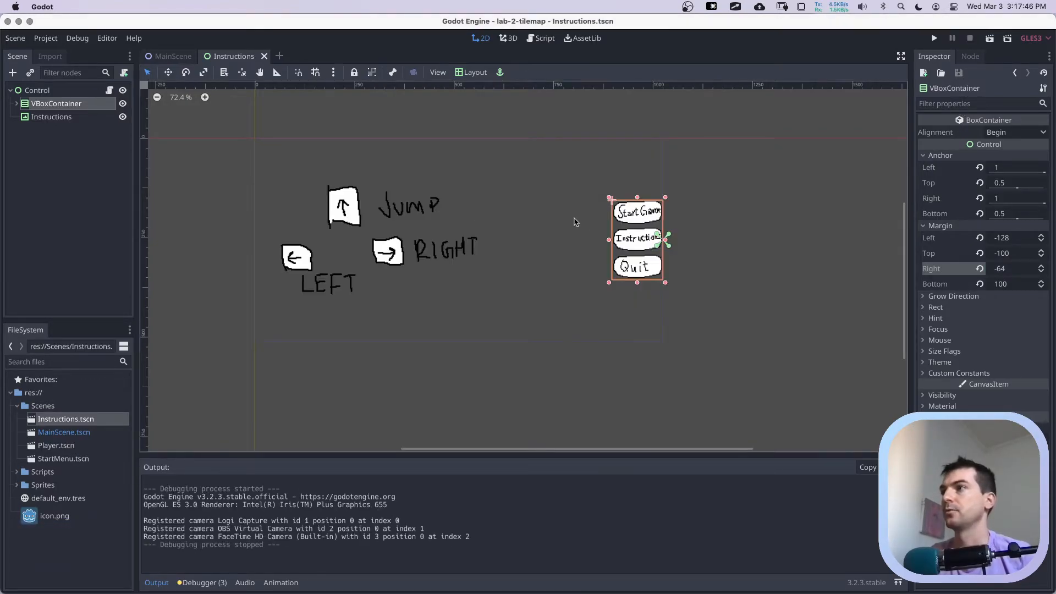
# Try to move the VBoxContainer with its buttons further left directly in the viewport.
pyautogui.moveTo(631, 241); pyautogui.dragTo(612, 227)
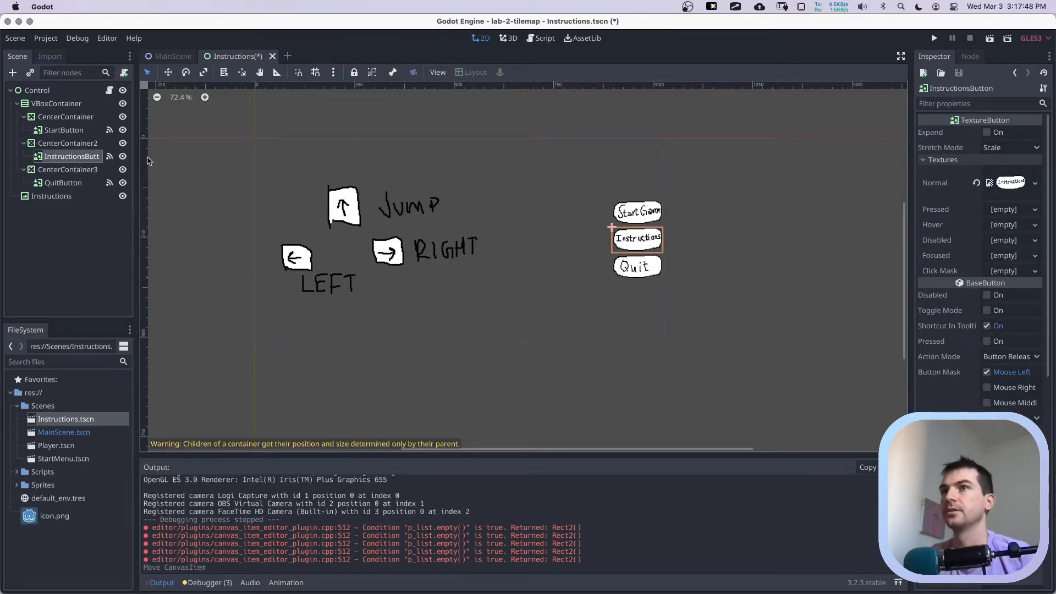
pyautogui.click(56, 104)
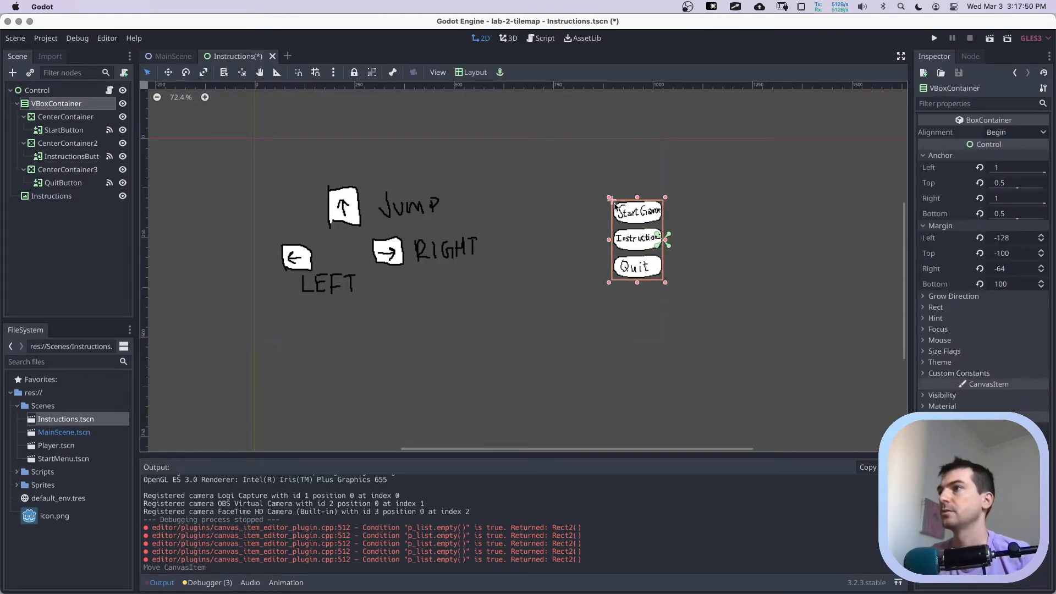
pyautogui.moveTo(608, 206); pyautogui.dragTo(601, 207)
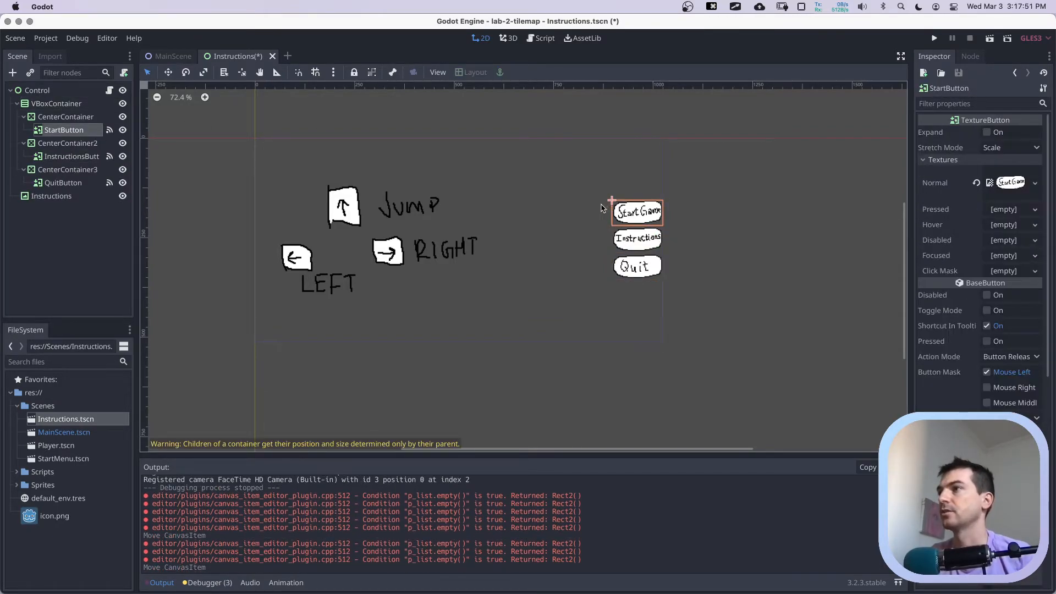
pyautogui.click(36, 104)
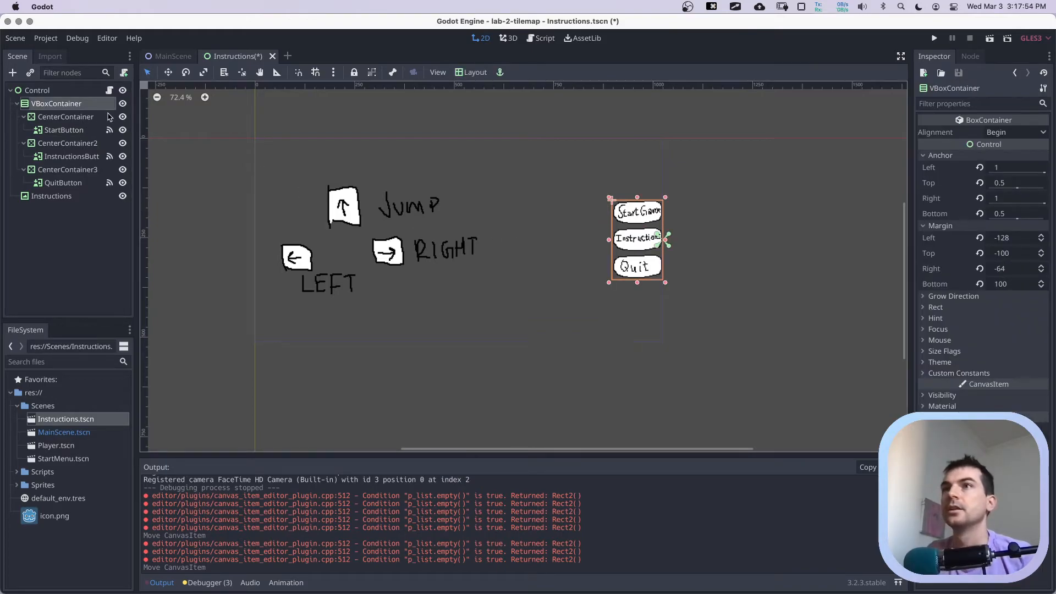
# Group CenterContainer, CenterContainer2 and CenterContainer3 each with their children so the buttons cannot be selected separately.
pyautogui.click(84, 117)
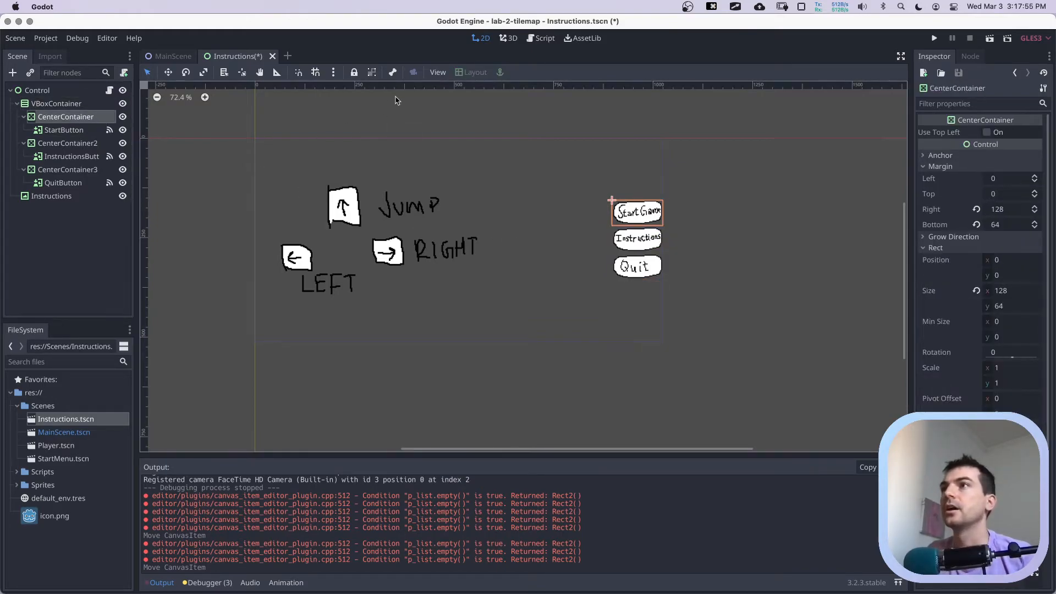
pyautogui.click(371, 73)
pyautogui.click(87, 135)
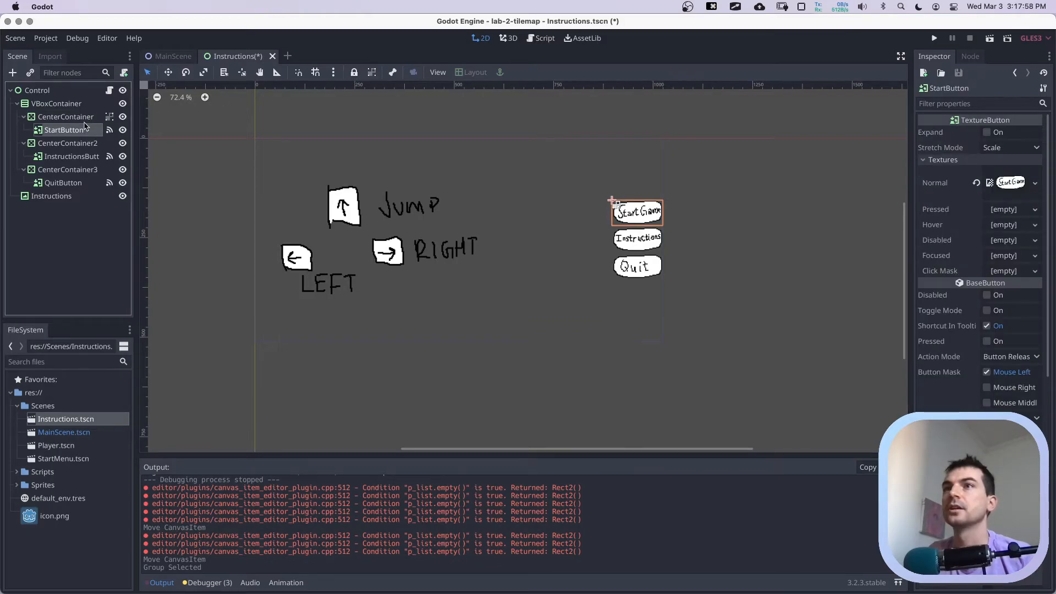
pyautogui.click(86, 117)
pyautogui.click(86, 144)
pyautogui.click(372, 72)
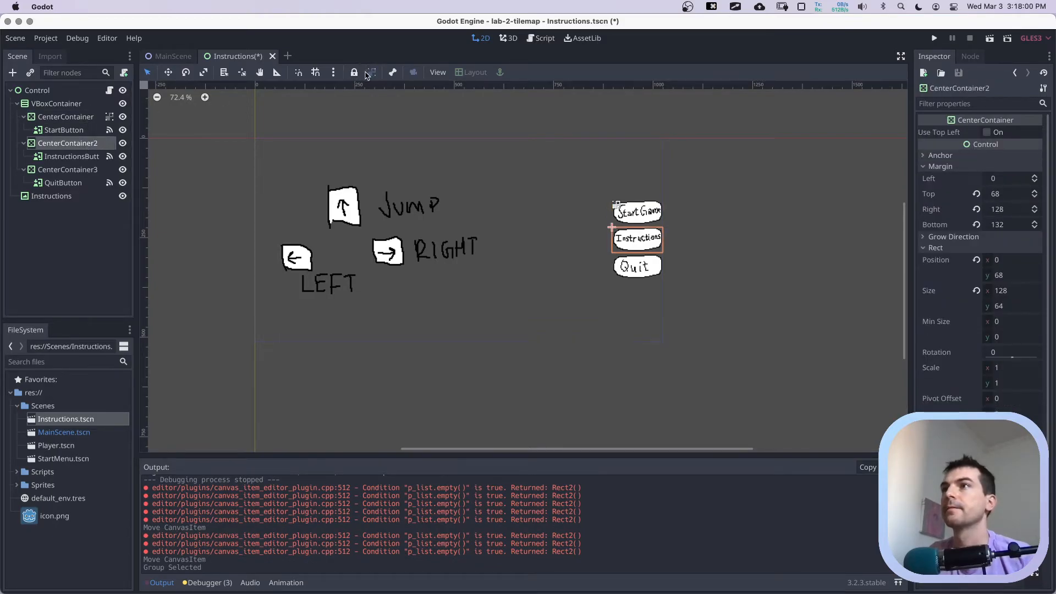
pyautogui.click(72, 169)
pyautogui.click(372, 72)
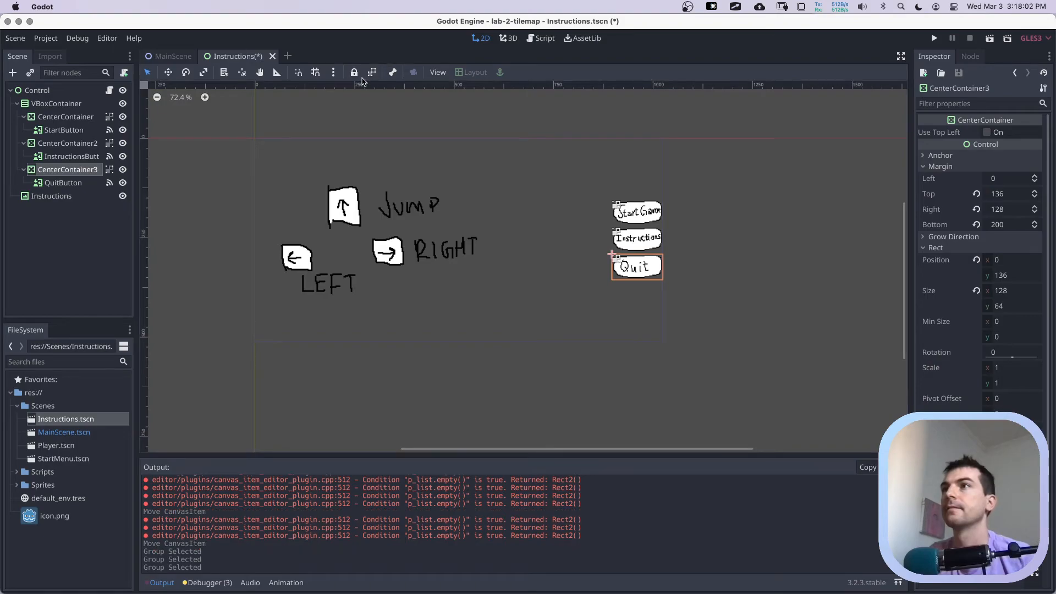
# Try to move the whole VBoxContainer in the viewport with its center containers grouped.
pyautogui.click(76, 103)
pyautogui.click(649, 240)
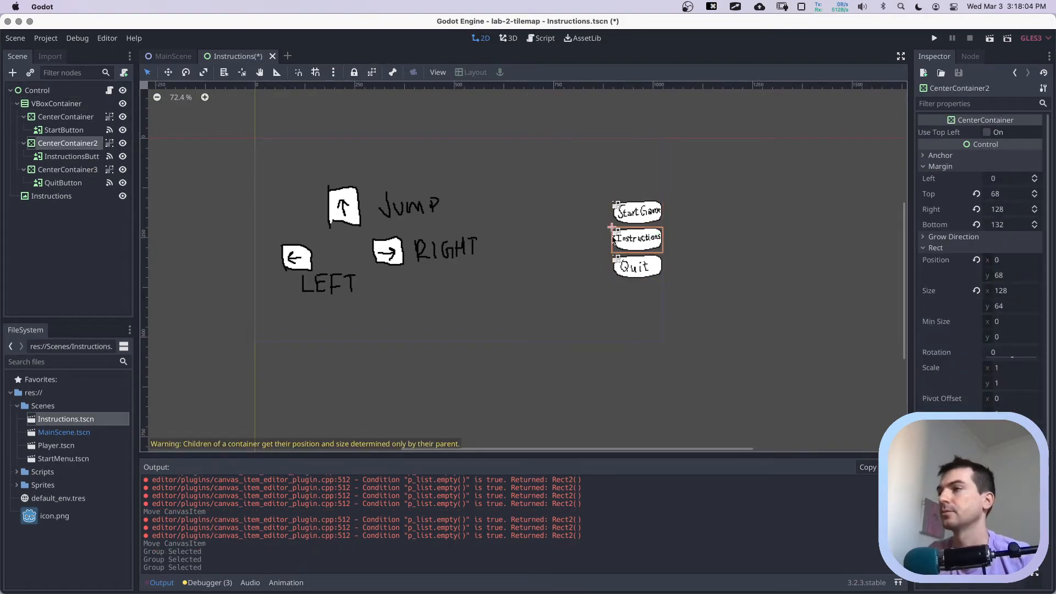
pyautogui.click(627, 214)
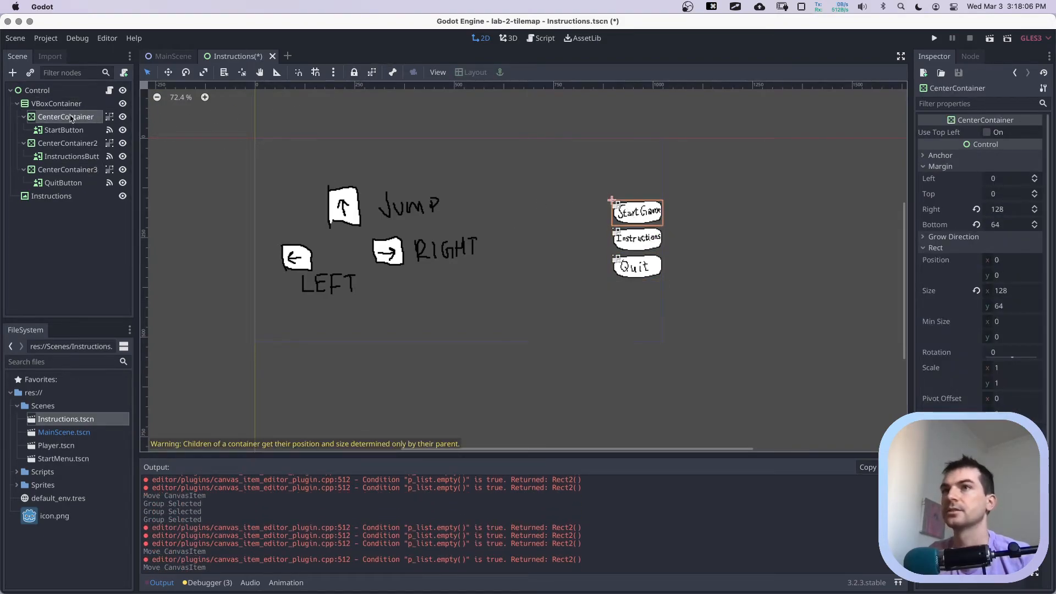
# Apply Group Selected to StartButton, InstructionsButton and QuitButton individually, and save the scene.
pyautogui.click(61, 130)
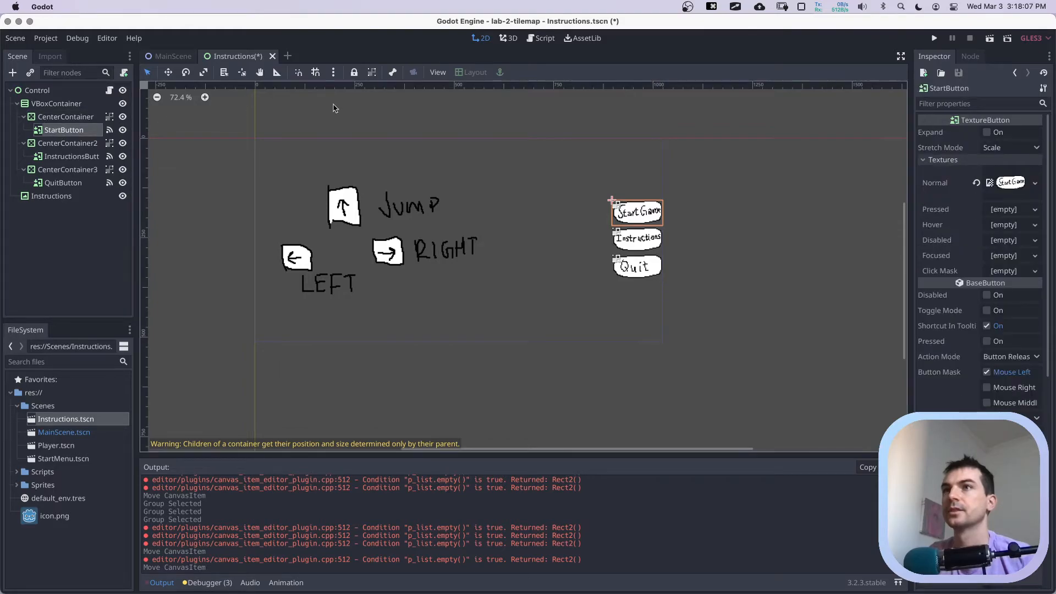
pyautogui.click(352, 73)
pyautogui.click(83, 156)
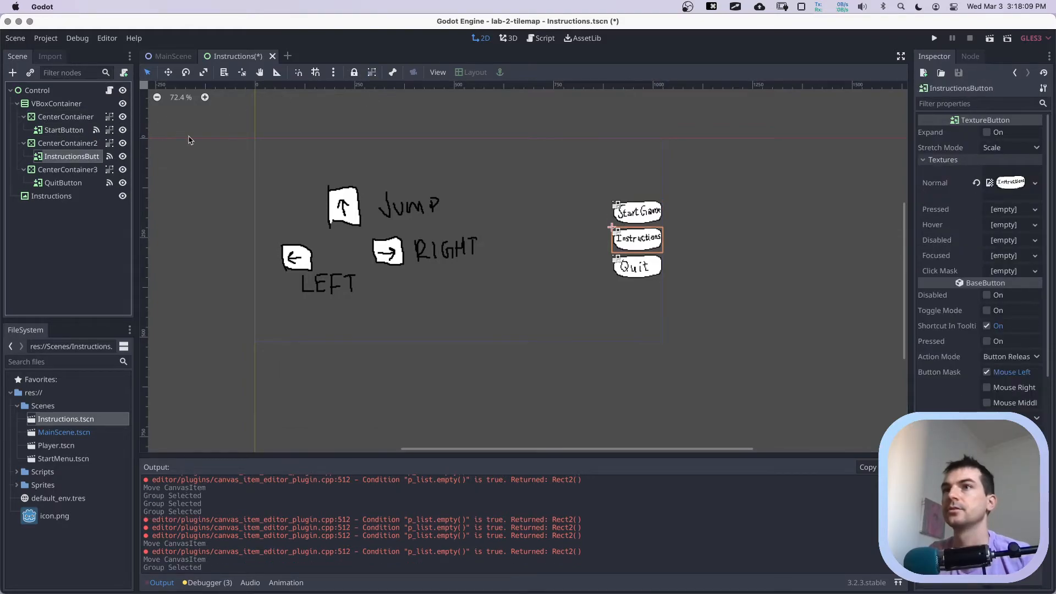
pyautogui.click(352, 73)
pyautogui.click(63, 182)
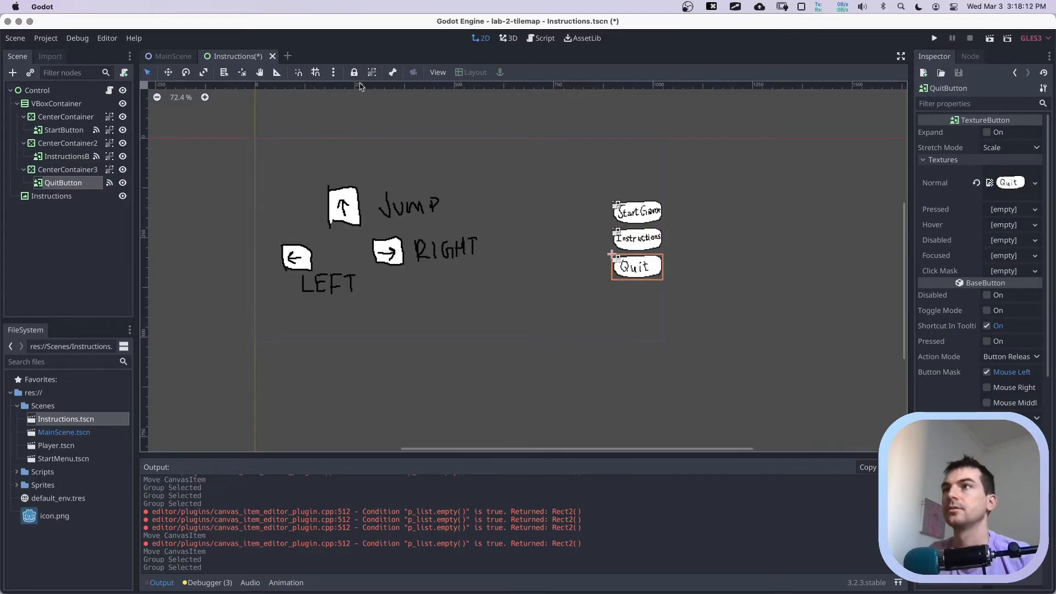
pyautogui.click(371, 72)
pyautogui.press('super+s')
# Try moving the VBoxContainer in the viewport again with the button nodes grouped, and collapse its node tree.
pyautogui.click(56, 104)
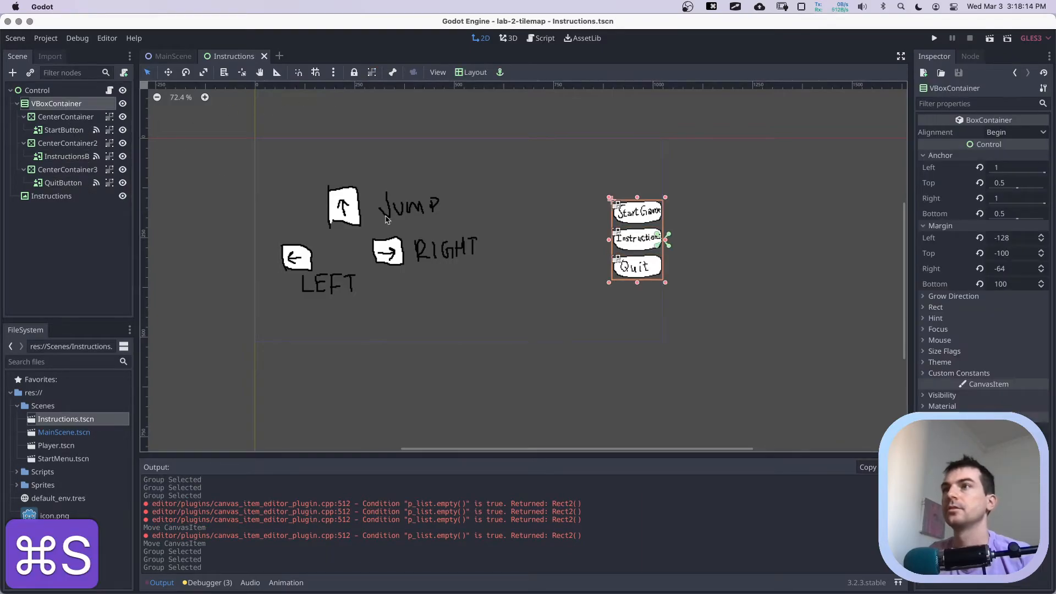
pyautogui.click(632, 242)
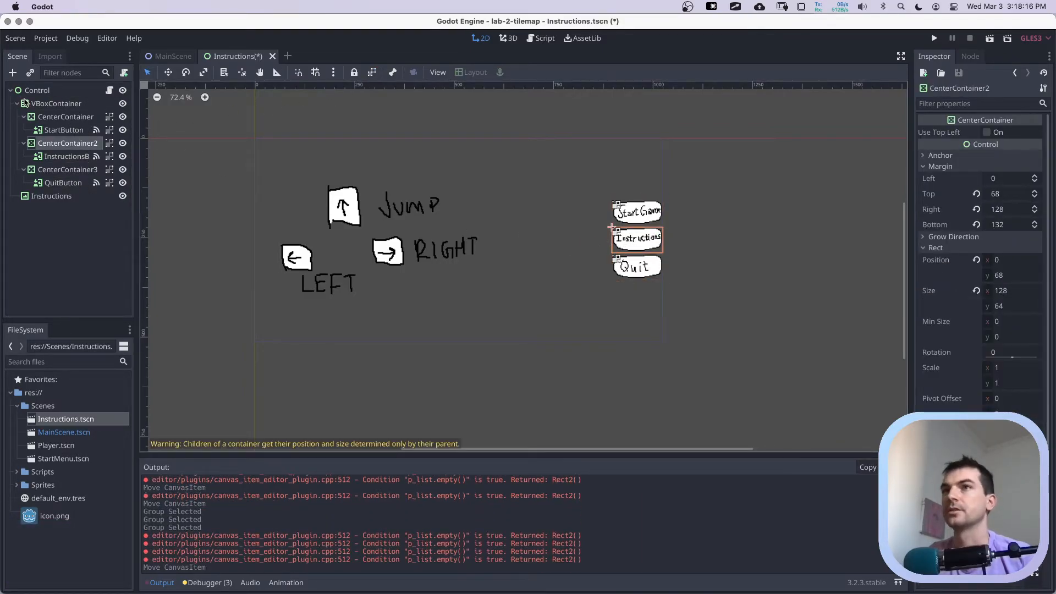
pyautogui.click(17, 104)
# Examine the VBoxContainer's rect, anchor and margin properties for a way to position it.
pyautogui.doubleClick(62, 104)
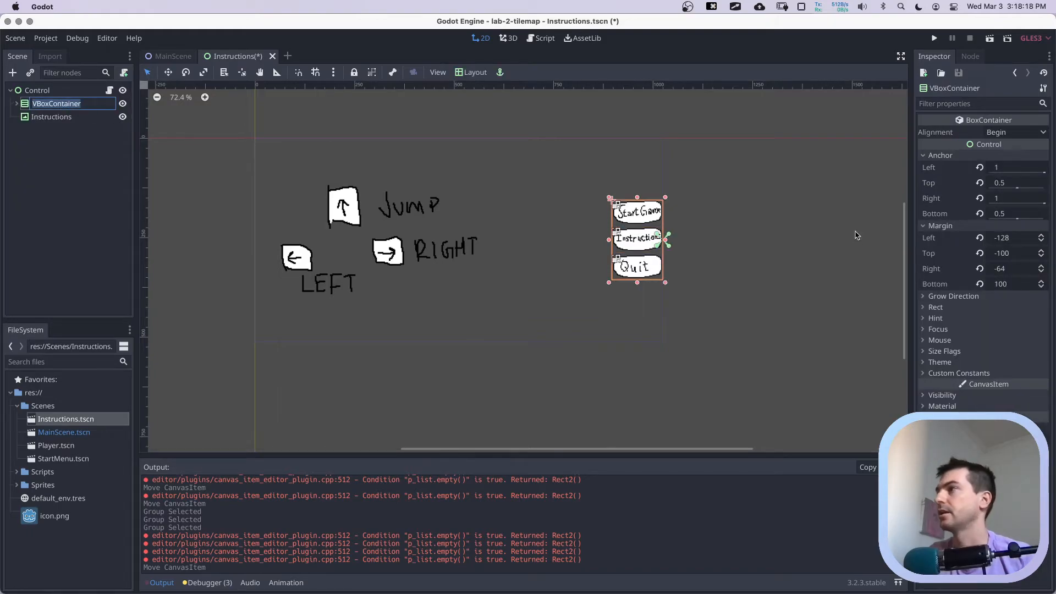
pyautogui.click(964, 227)
pyautogui.click(936, 248)
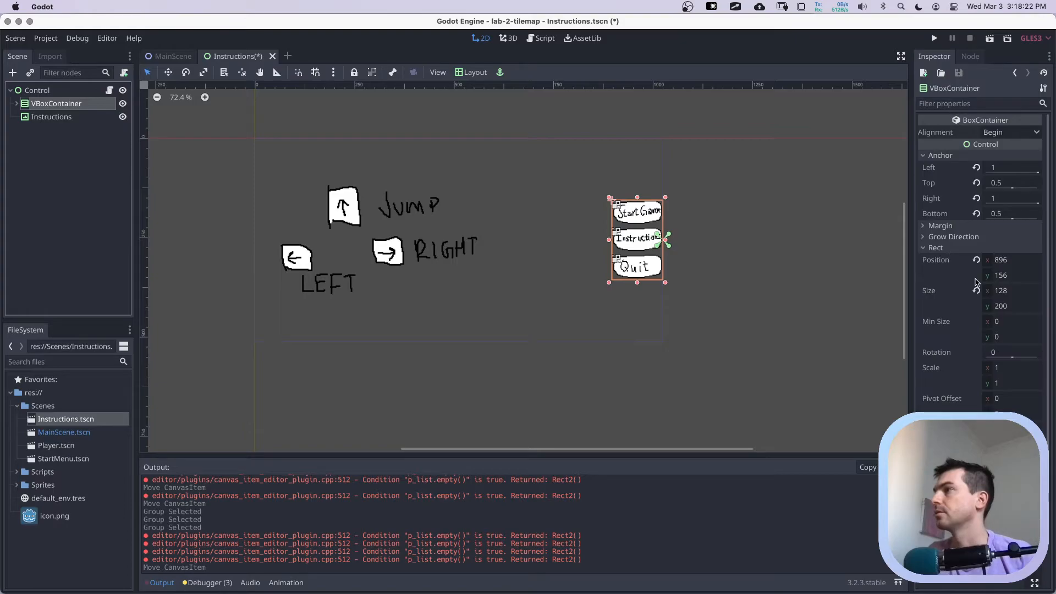
pyautogui.click(967, 248)
pyautogui.click(948, 156)
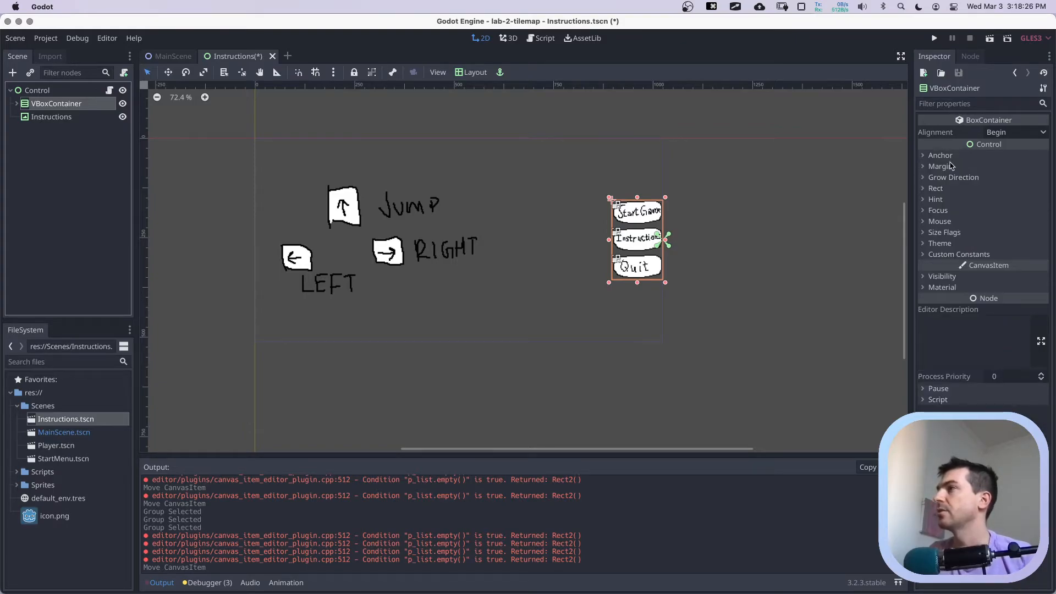
pyautogui.click(940, 166)
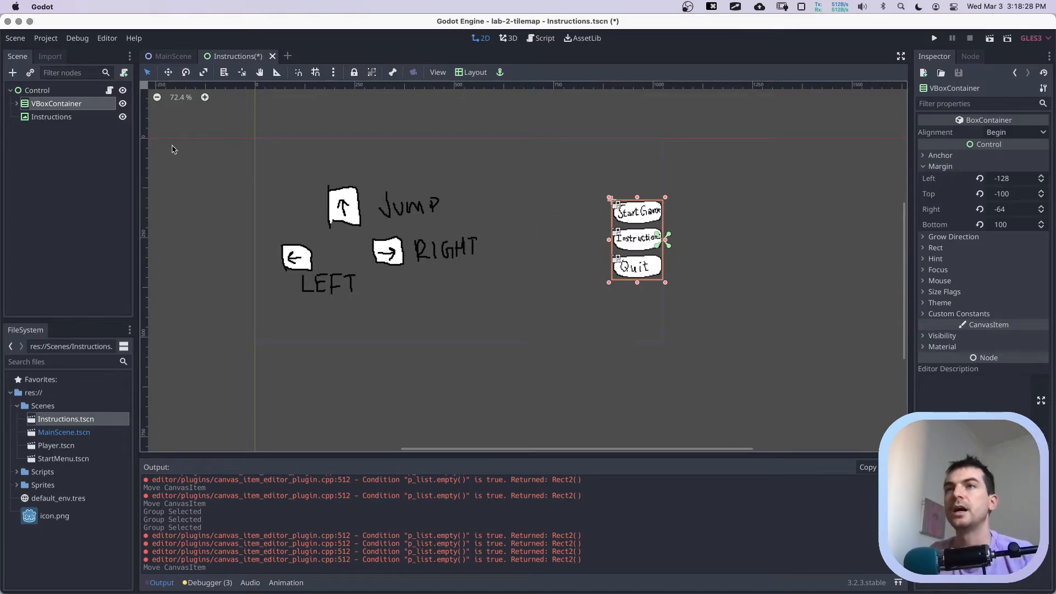
# Reapply the Center Right layout to the VBoxContainer, save, and test-run the scene.
pyautogui.click(476, 72)
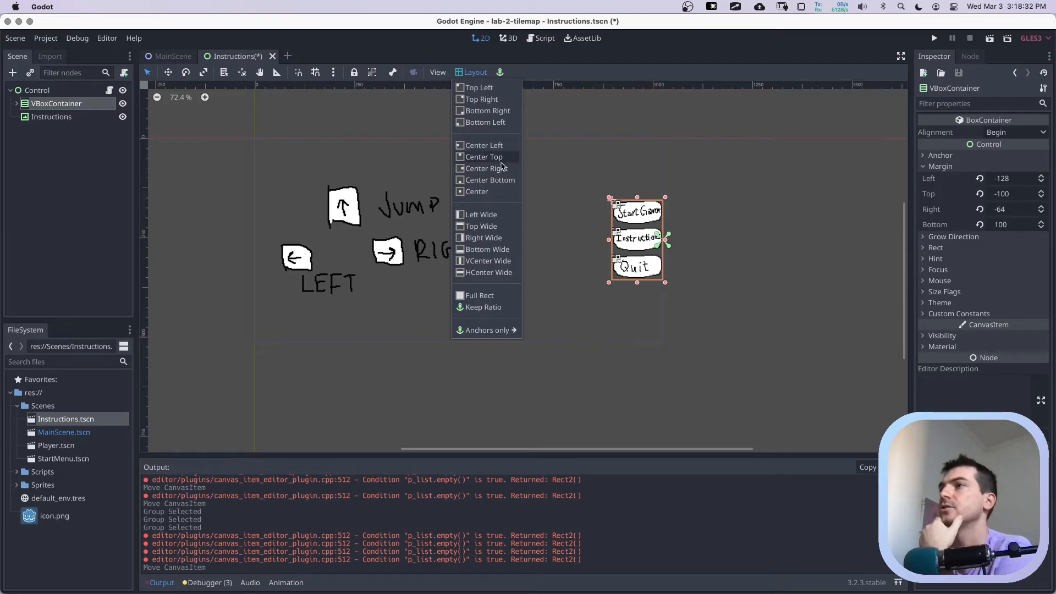
pyautogui.click(507, 167)
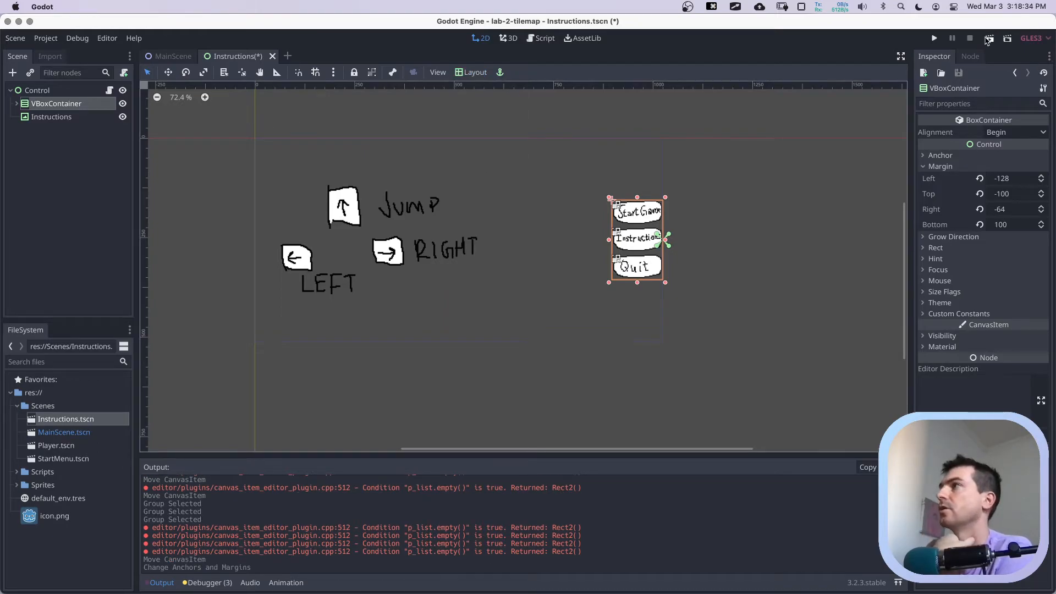
pyautogui.press('super+s')
pyautogui.press('super+r')
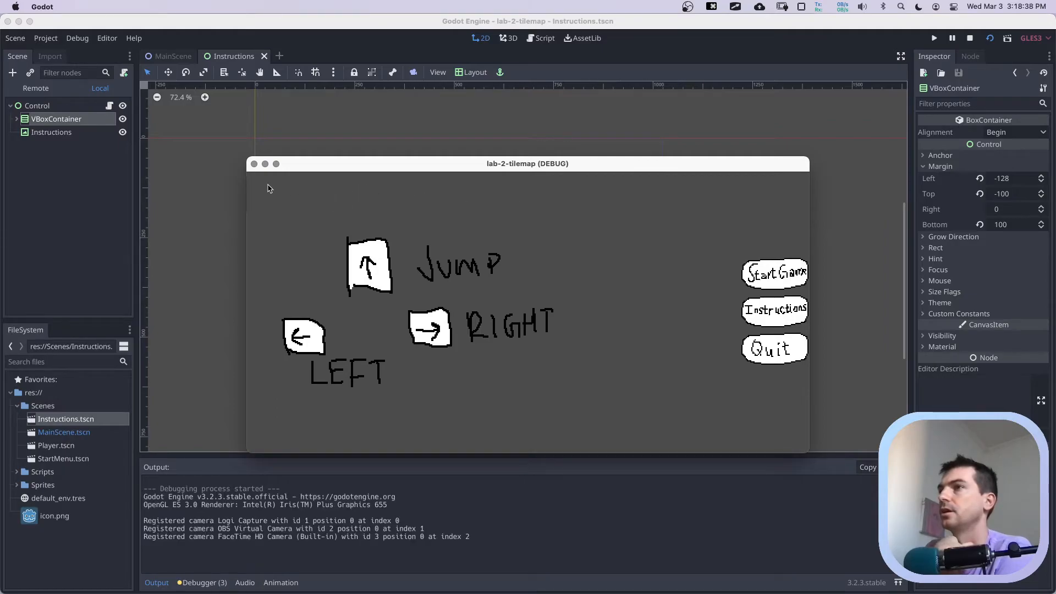
pyautogui.click(253, 164)
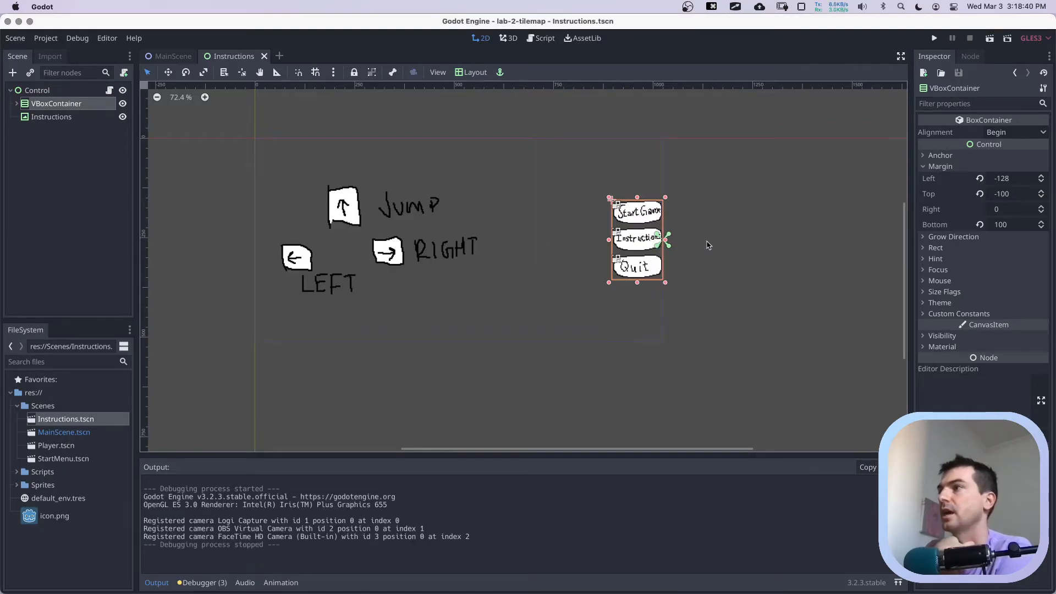
# Try a right margin of 64 on the VBoxContainer, undo it, and save the scene.
pyautogui.click(1015, 210)
pyautogui.write('6')
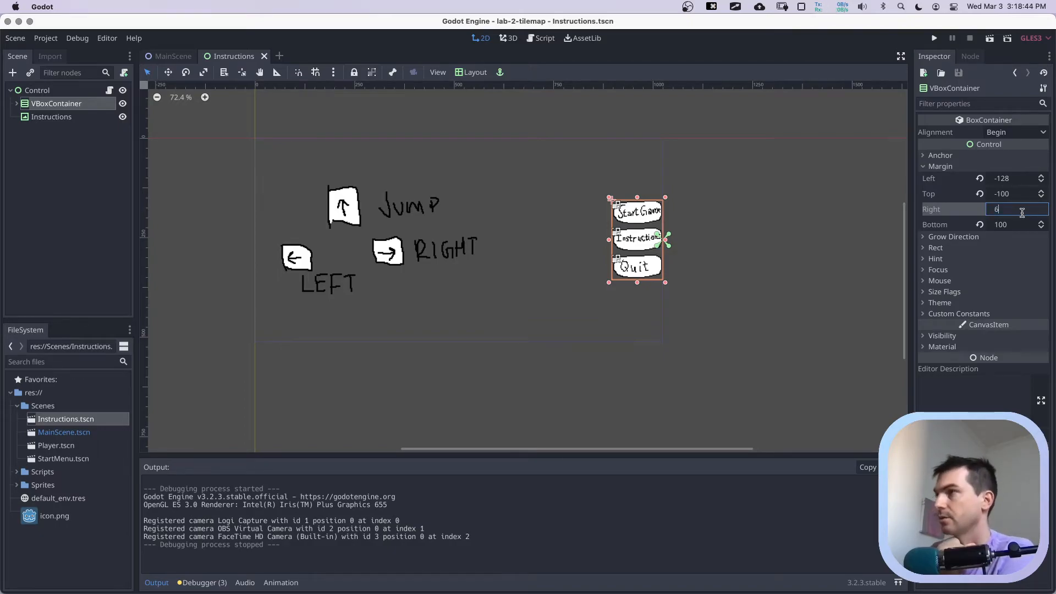
pyautogui.write('4')
pyautogui.press('Return')
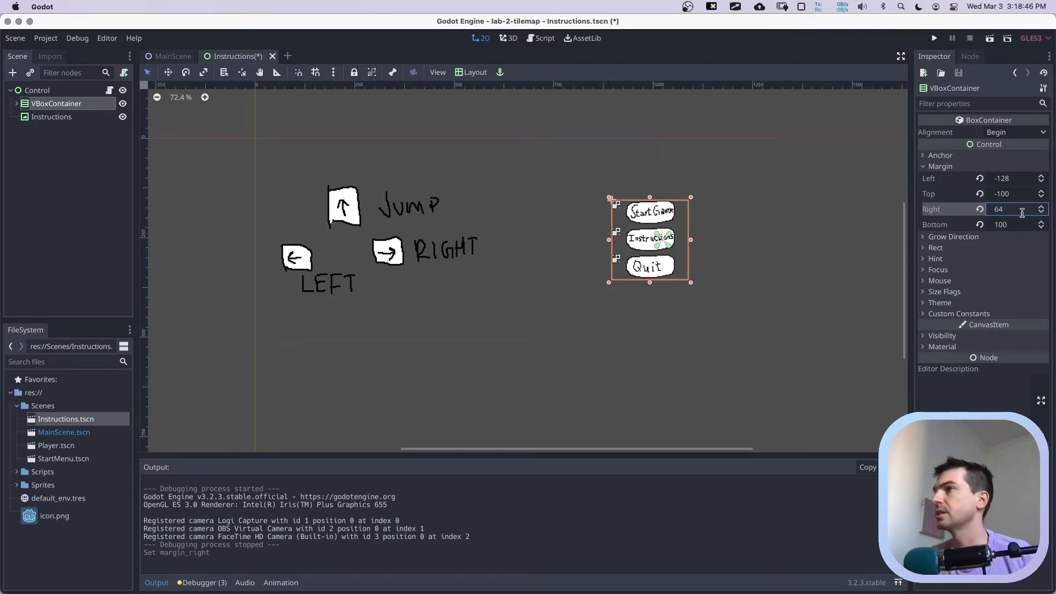
pyautogui.press('super+z')
pyautogui.press('super+s')
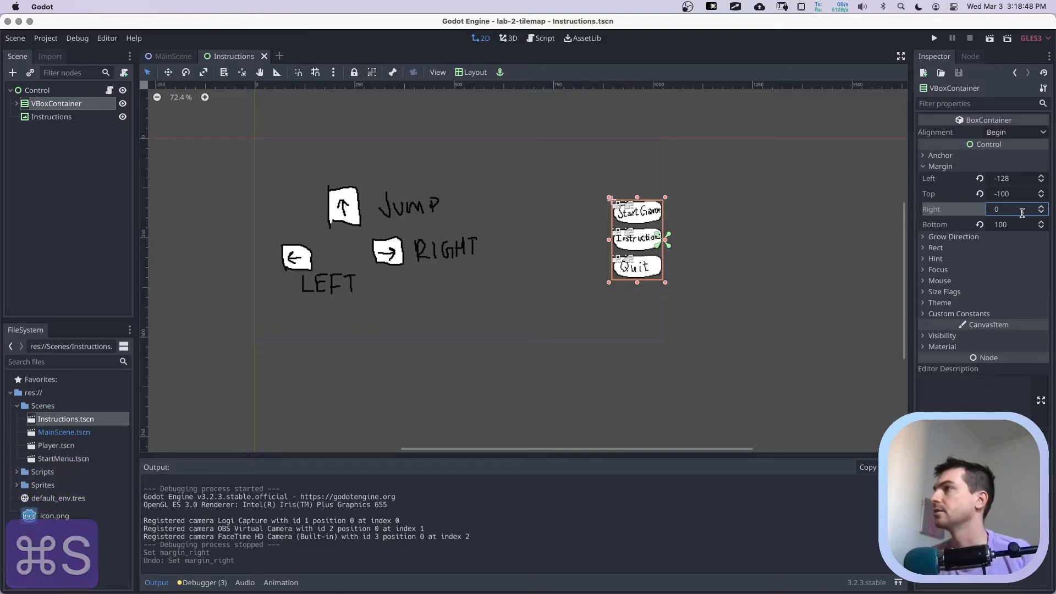
# Lower the VBoxContainer's right anchor to 0.904, save, and test-run the scene.
pyautogui.click(977, 156)
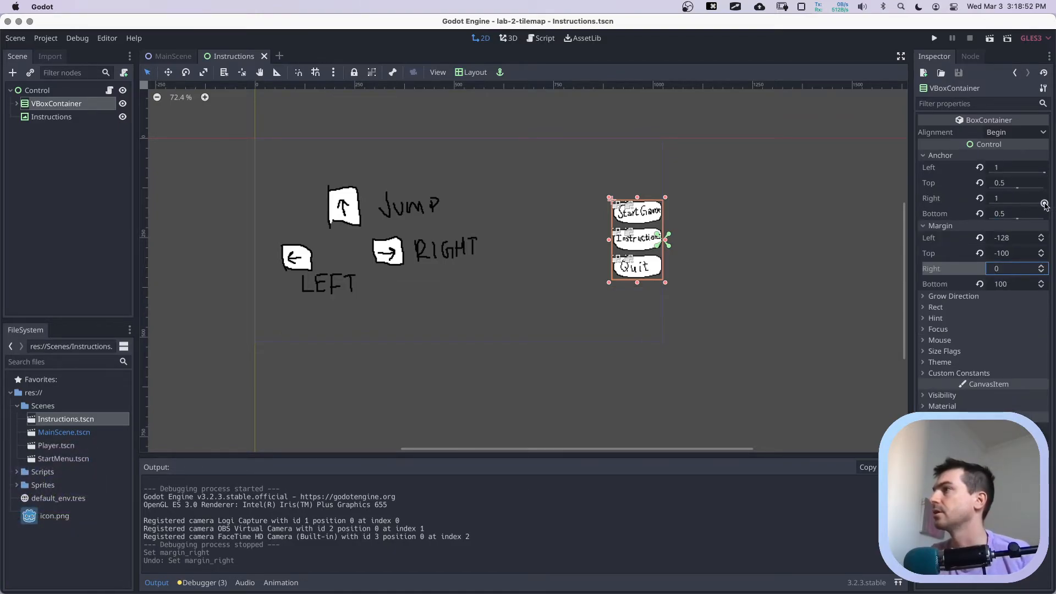
pyautogui.moveTo(1043, 203); pyautogui.dragTo(1038, 203)
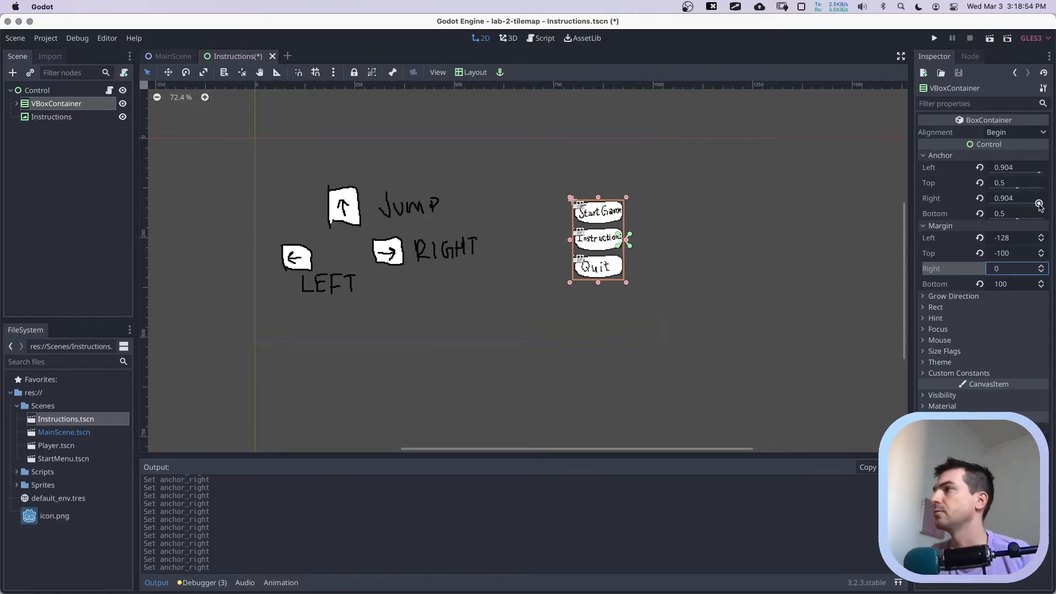
pyautogui.press('super+s')
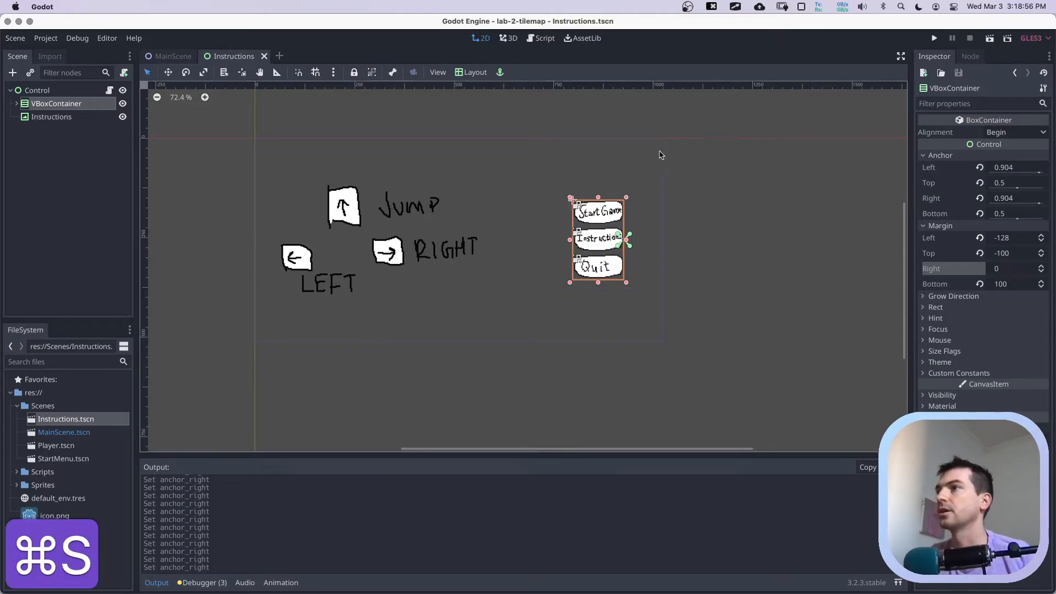
pyautogui.click(989, 38)
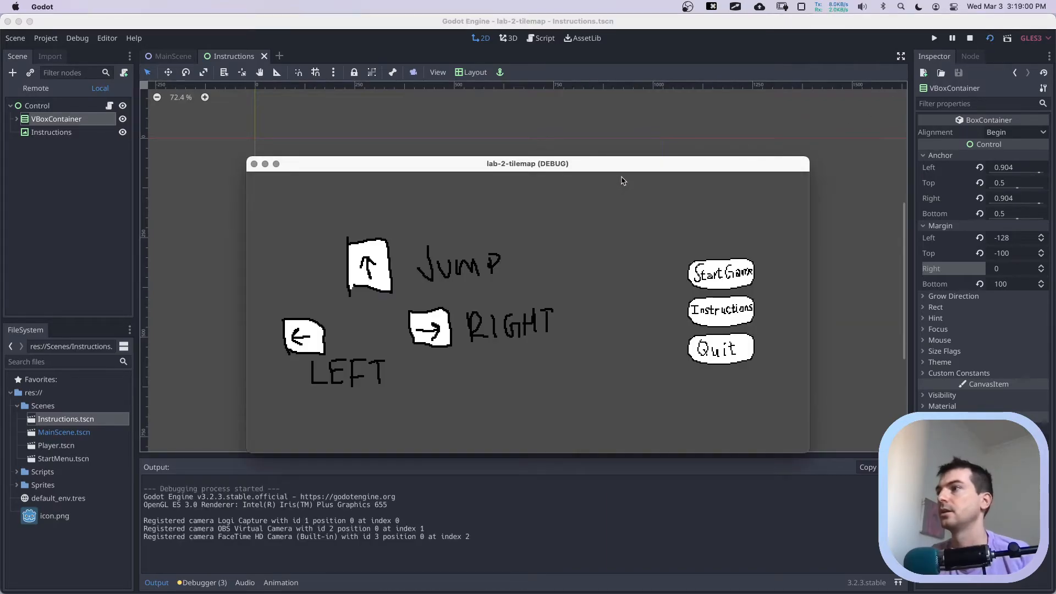
# End the test run, delete CenterContainer2 with its Instructions button from the Instructions scene's VBoxContainer, and save.
pyautogui.click(253, 164)
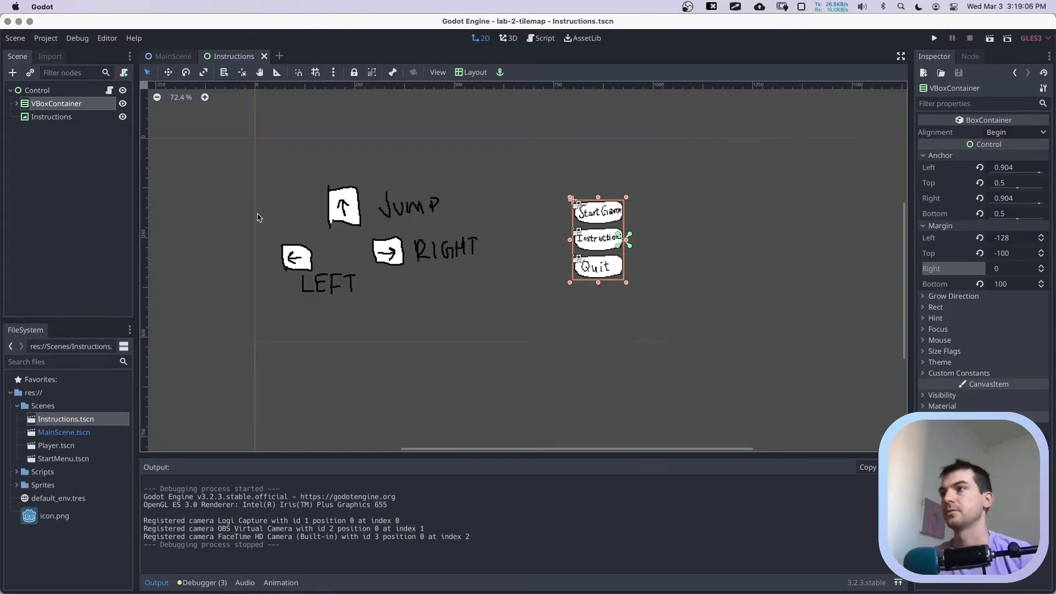
pyautogui.press('super+s')
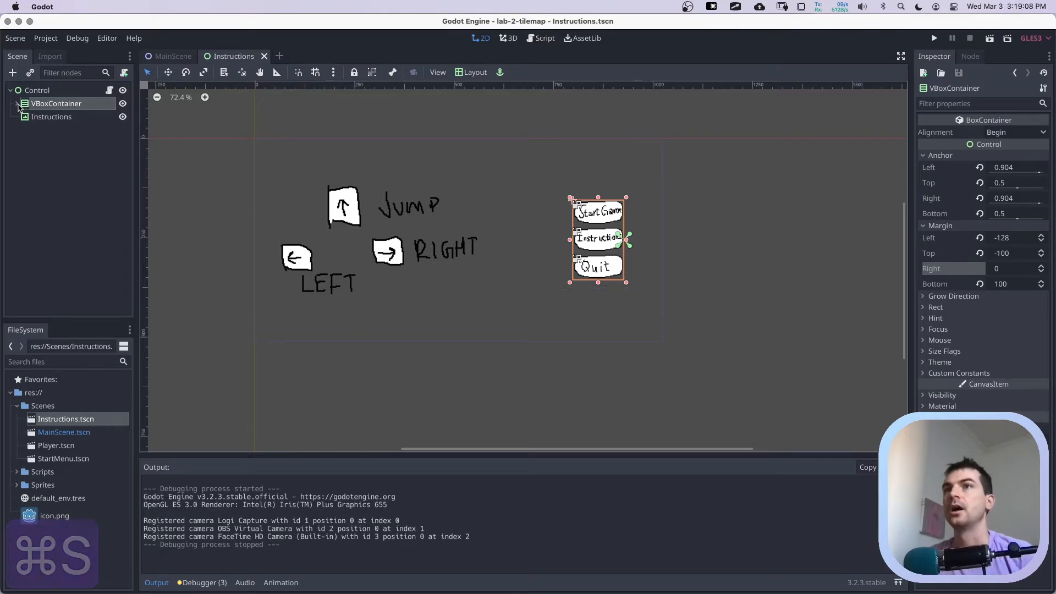
pyautogui.click(16, 104)
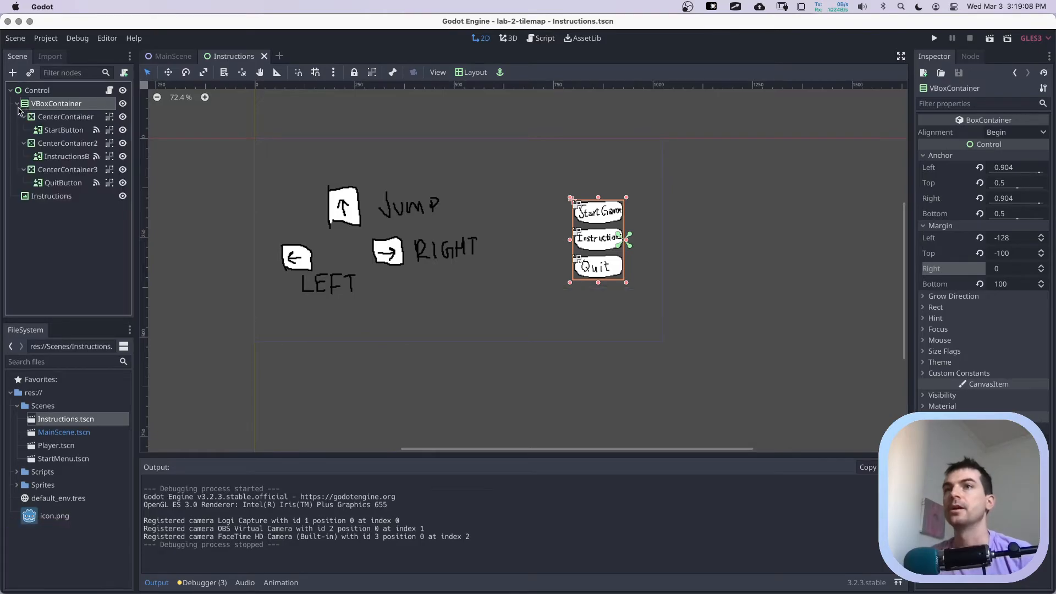
pyautogui.click(24, 144)
pyautogui.click(24, 157)
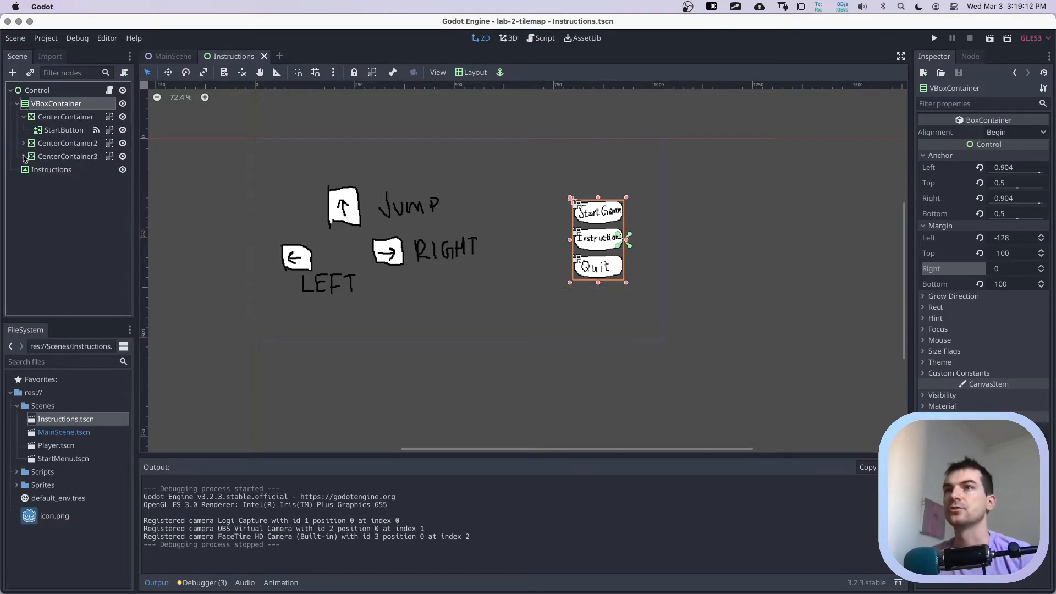
pyautogui.click(24, 117)
pyautogui.click(57, 132)
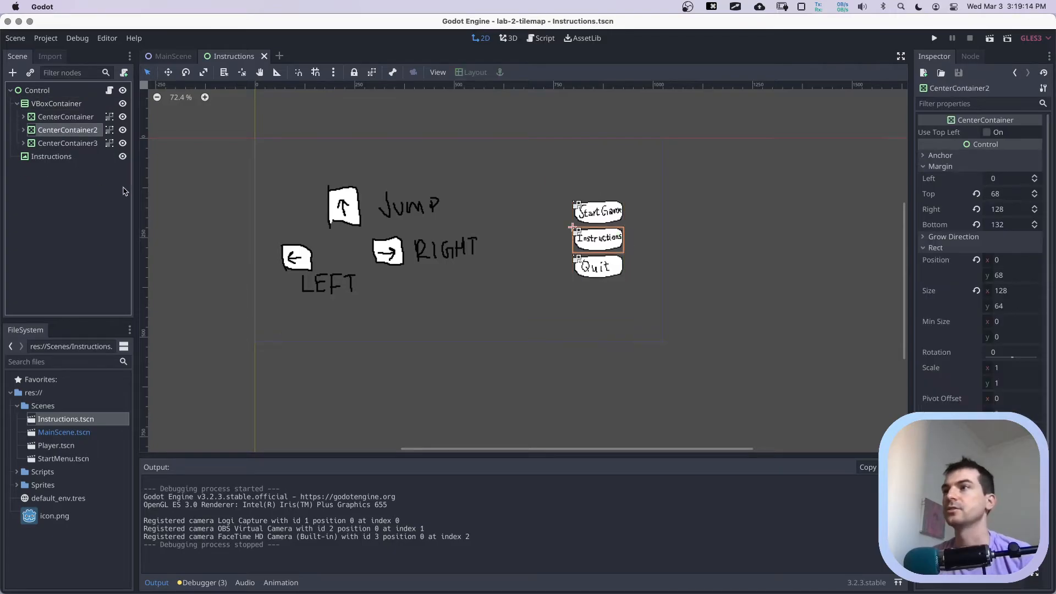
pyautogui.rightClick(71, 130)
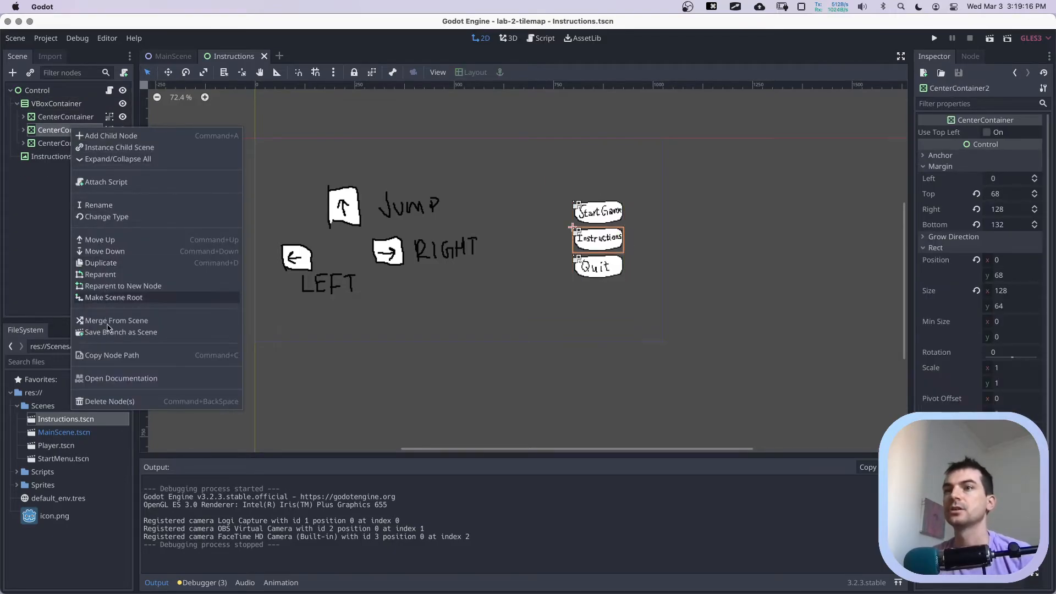
pyautogui.click(109, 401)
pyautogui.click(567, 324)
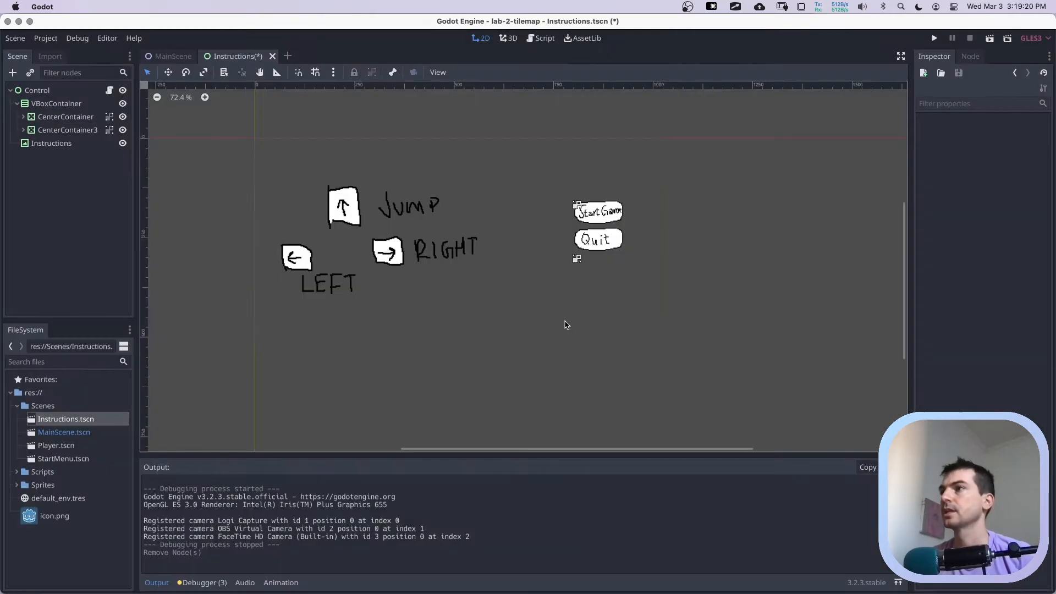
pyautogui.press('super+s')
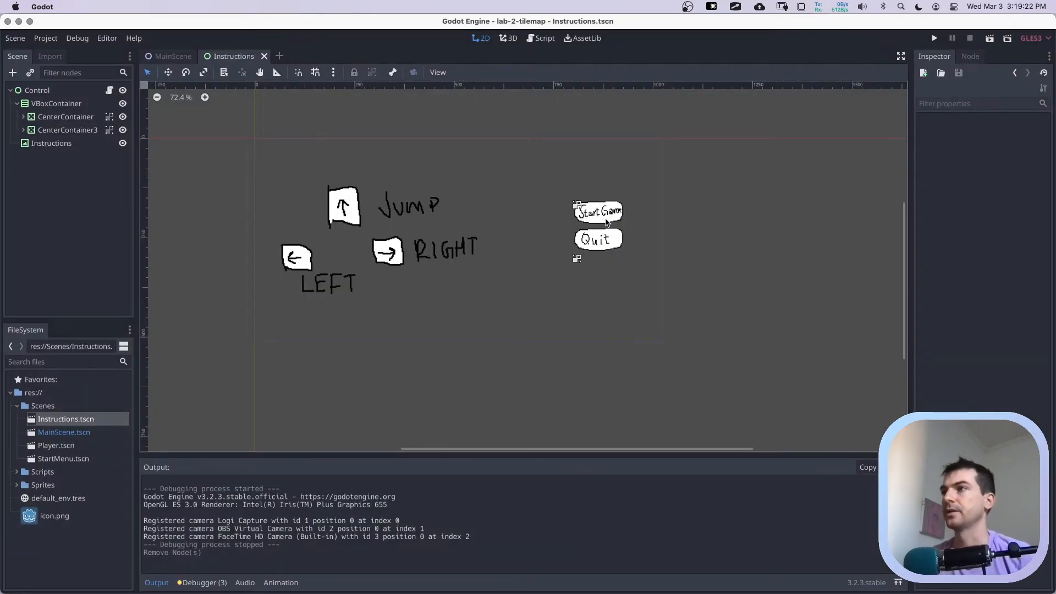
# Test-run the Instructions scene to check the remaining Start Game and Quit buttons, and save.
pyautogui.click(994, 38)
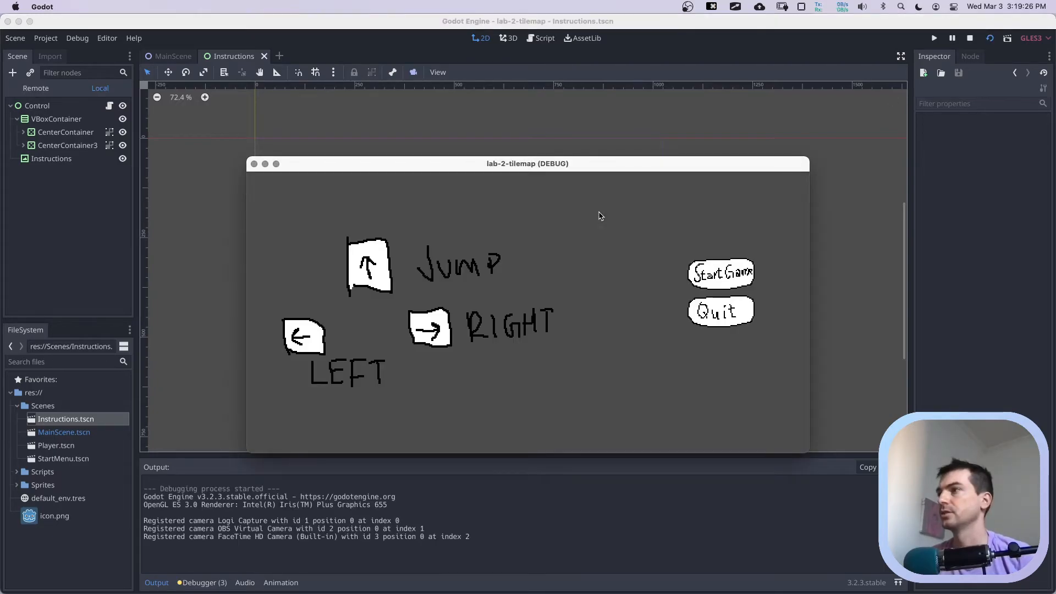
pyautogui.click(254, 164)
pyautogui.press('super+s')
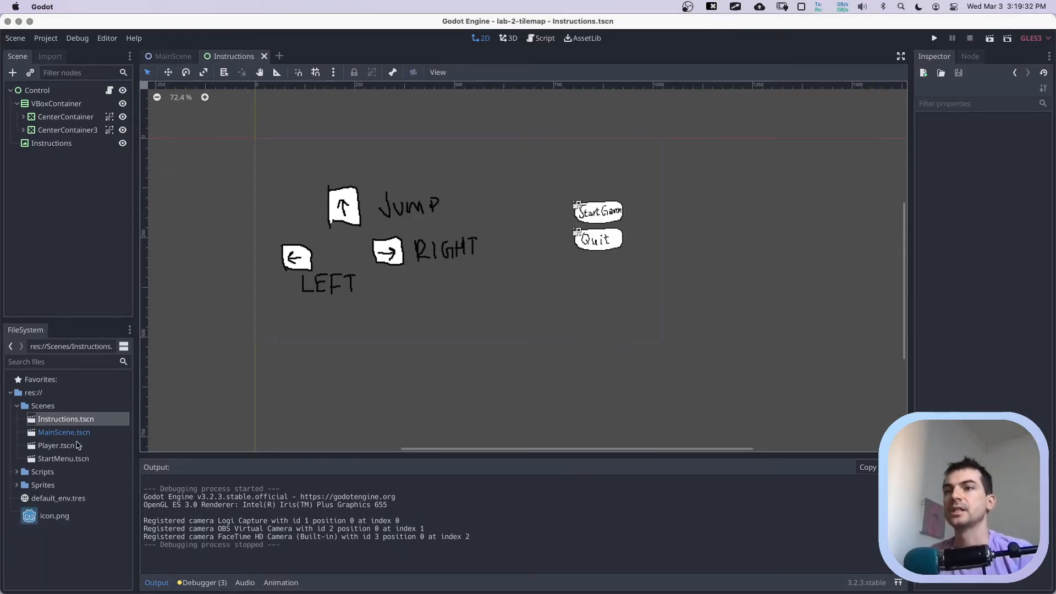
# Open the StartMenu scene and test-run it, going through the instructions screen to start the game from there.
pyautogui.doubleClick(63, 459)
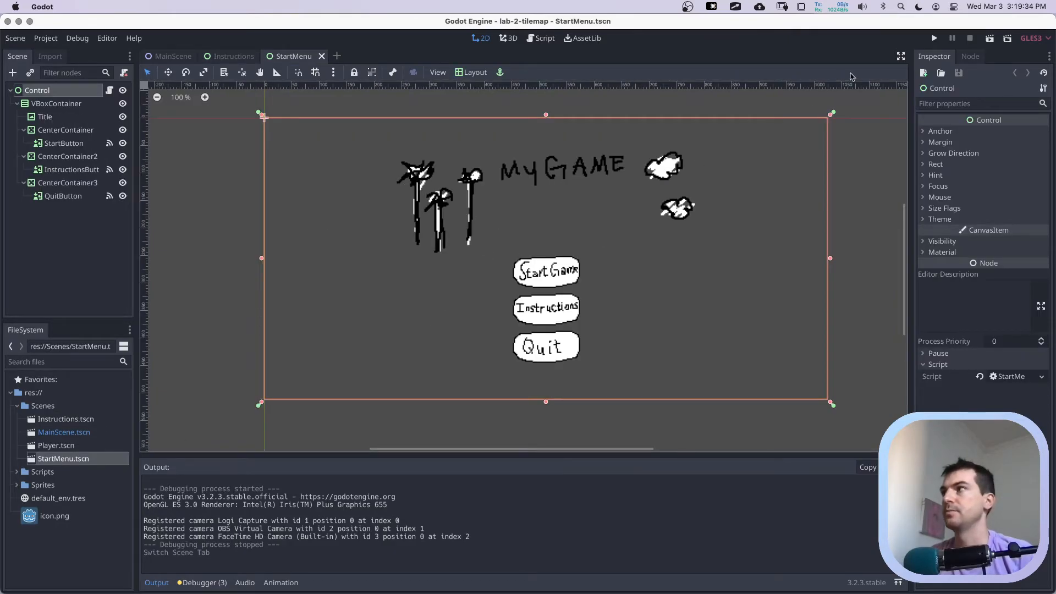
pyautogui.click(989, 39)
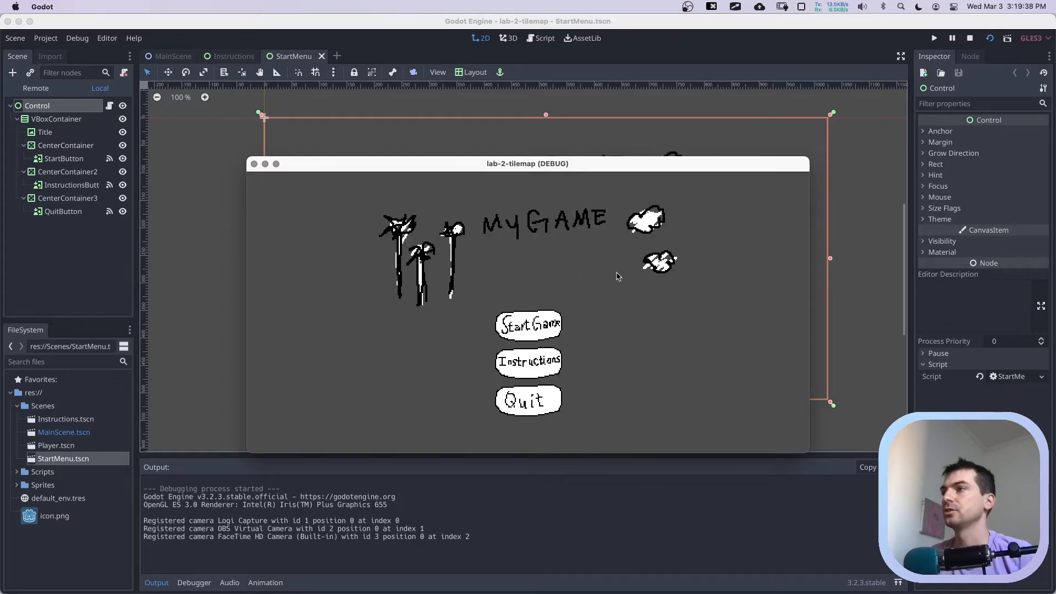
pyautogui.click(548, 363)
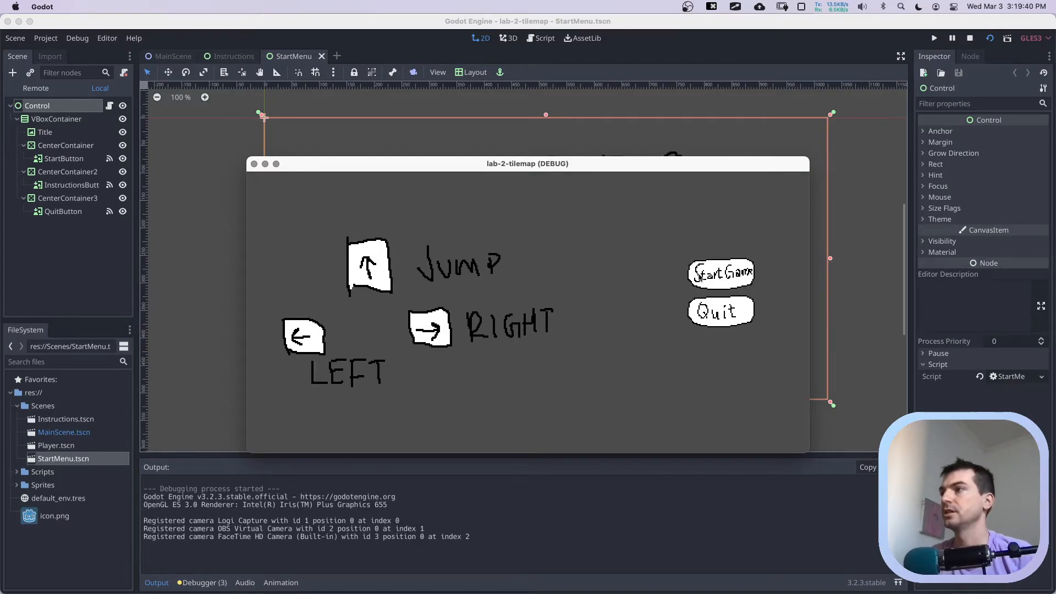
pyautogui.click(705, 273)
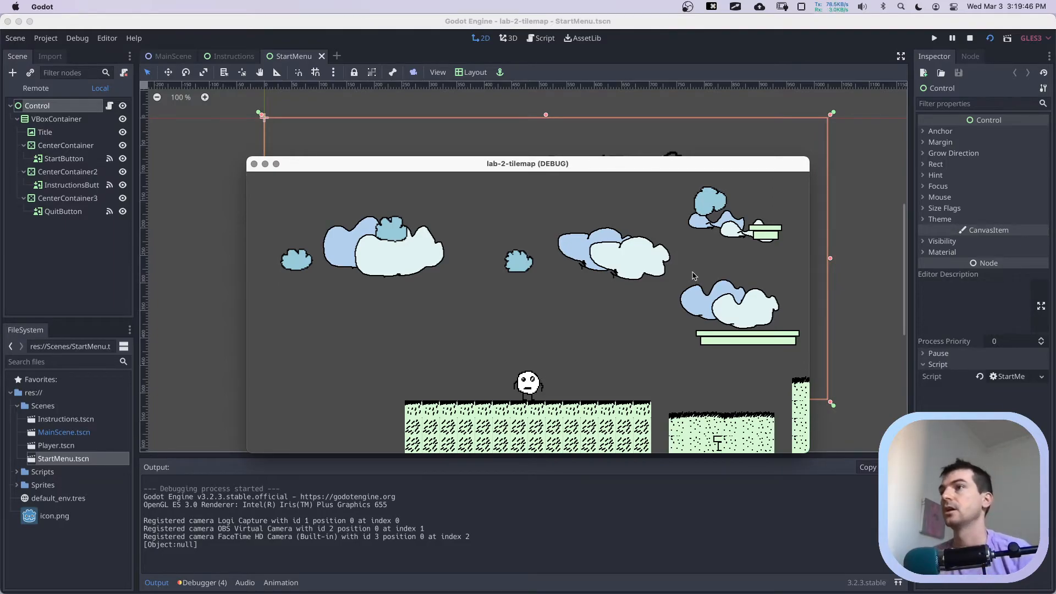
pyautogui.click(253, 163)
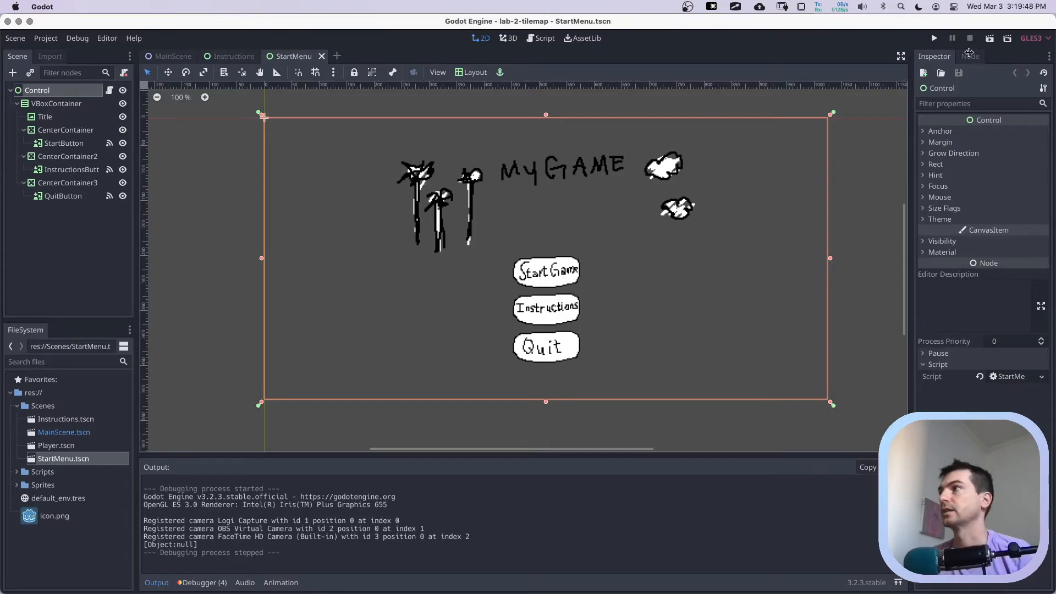
# Test-run the start menu again, exit through its Quit button, and collapse the VBoxContainer in the scene tree.
pyautogui.press('super+s')
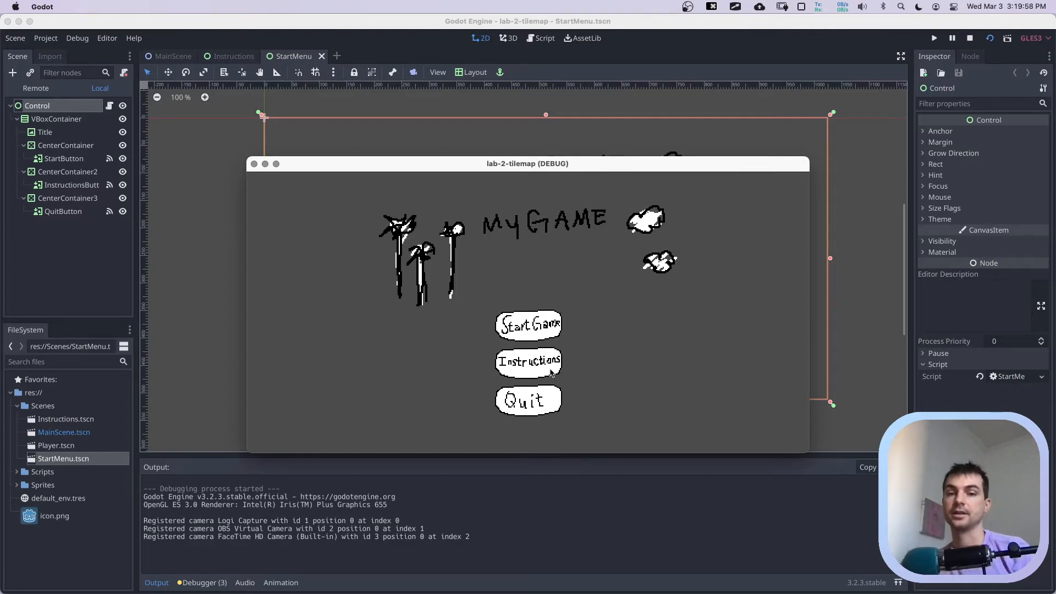
pyautogui.click(519, 410)
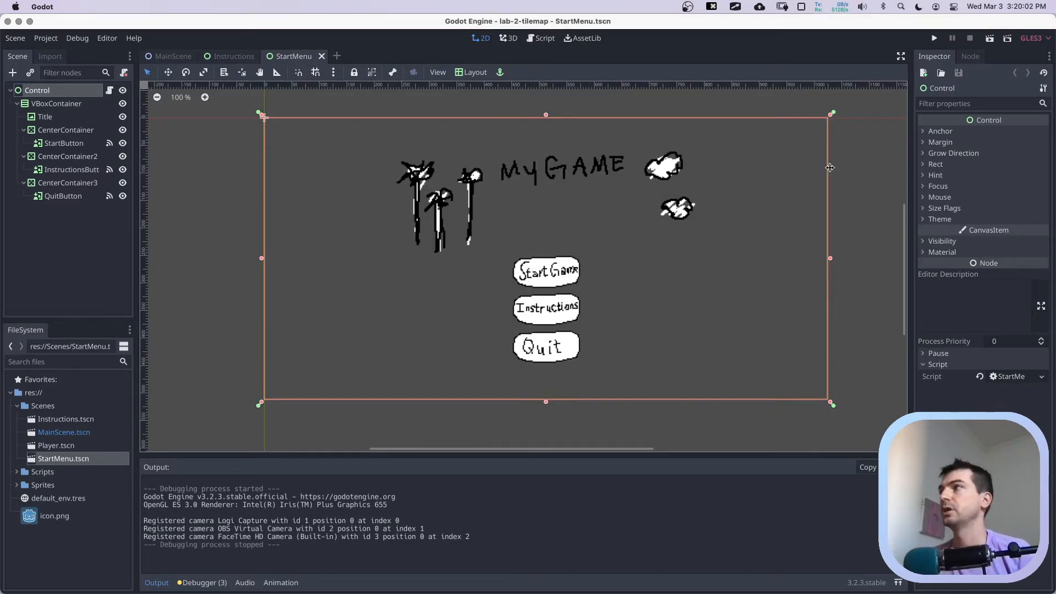
pyautogui.press('super+s')
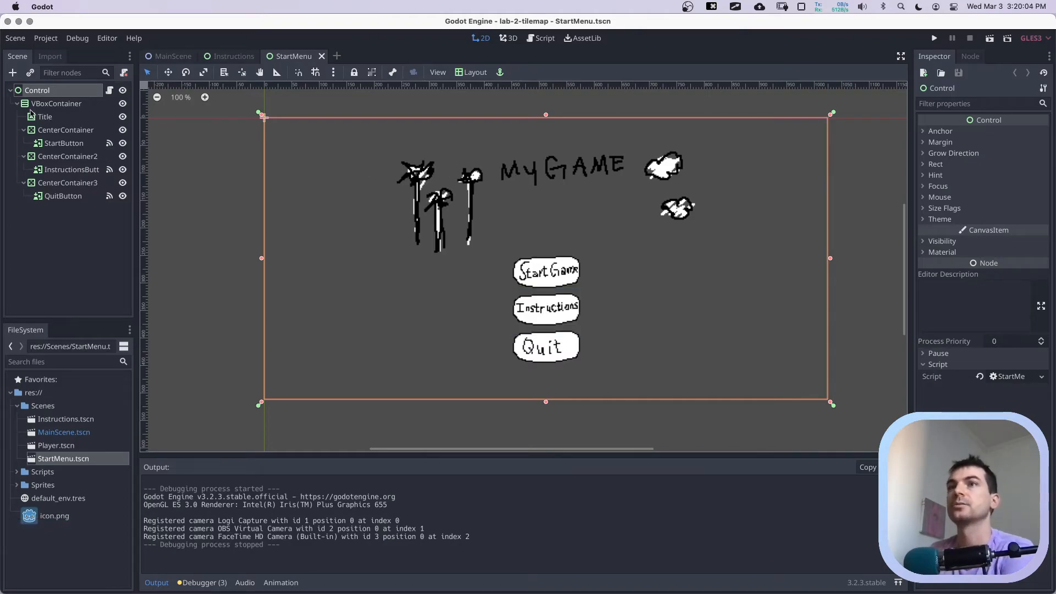
pyautogui.click(17, 103)
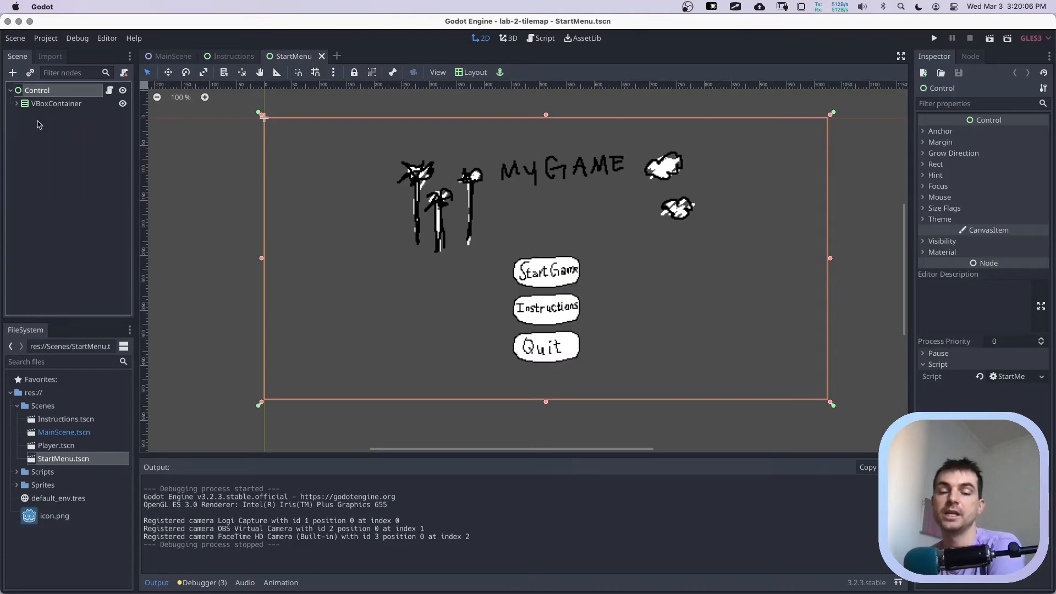
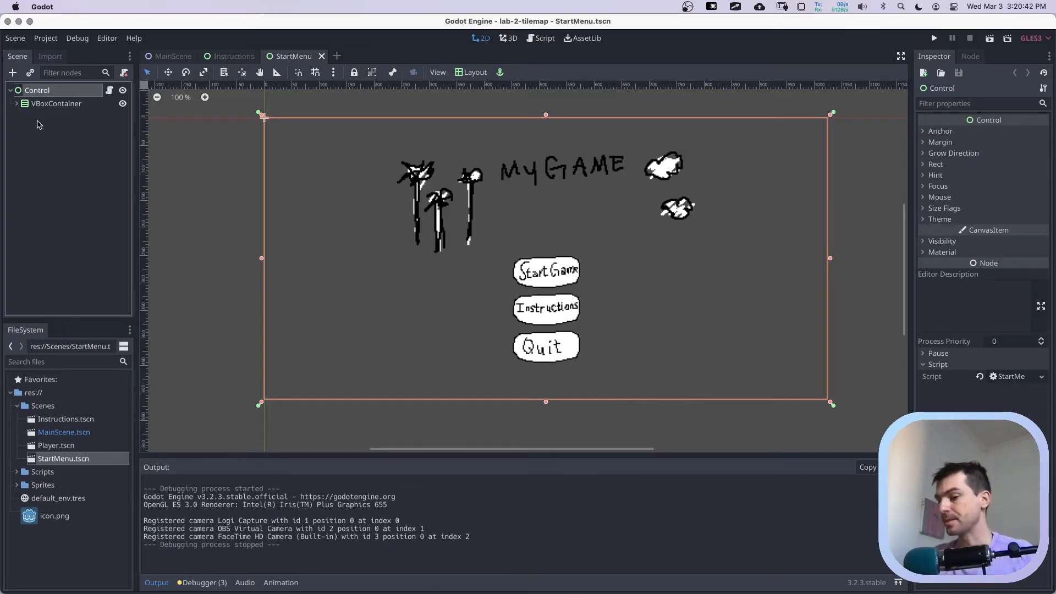
pyautogui.press('super+s')
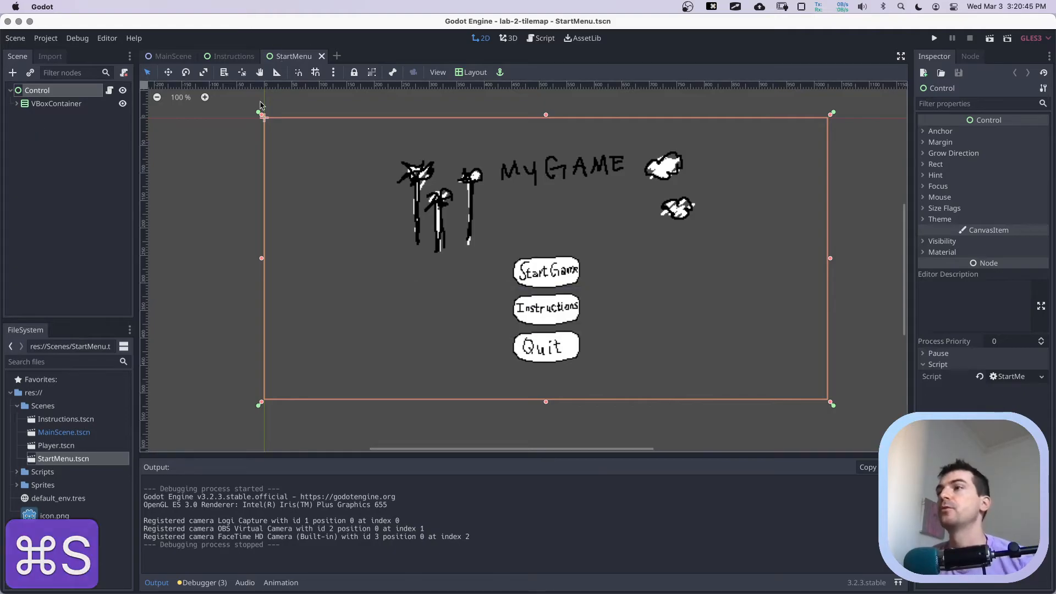
# Return to the Instructions scene and duplicate the Instructions.tscn file as Gameover.tscn.
pyautogui.click(234, 57)
pyautogui.click(726, 314)
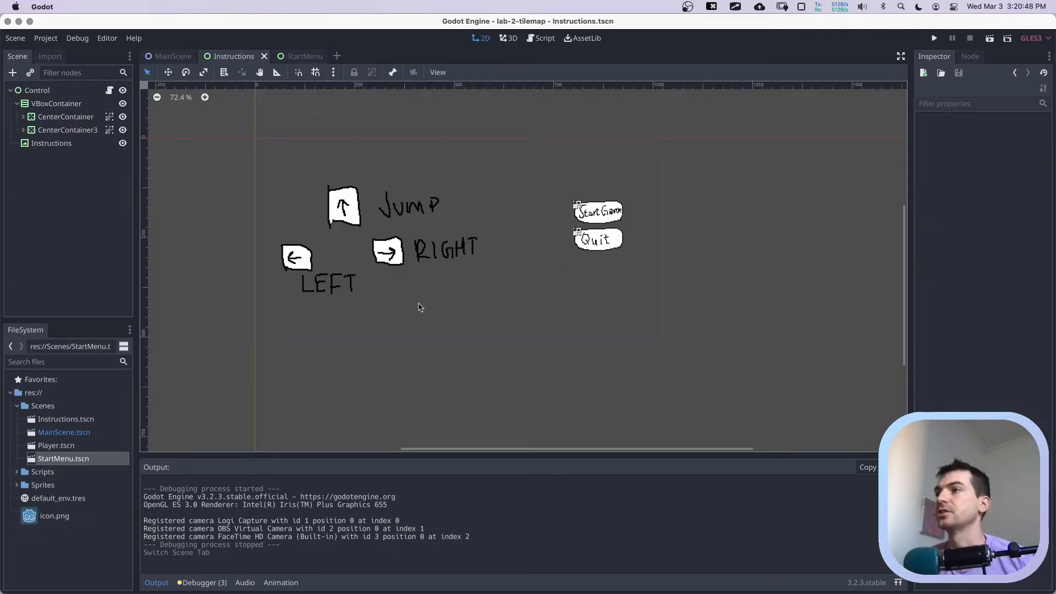
pyautogui.press('super+s')
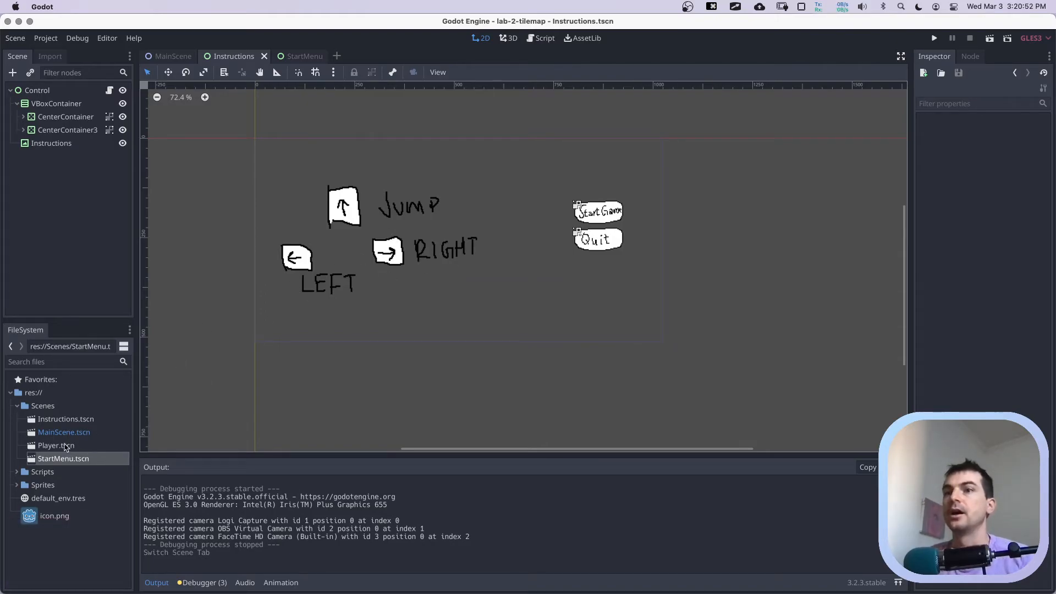
pyautogui.click(55, 420)
pyautogui.rightClick(55, 425)
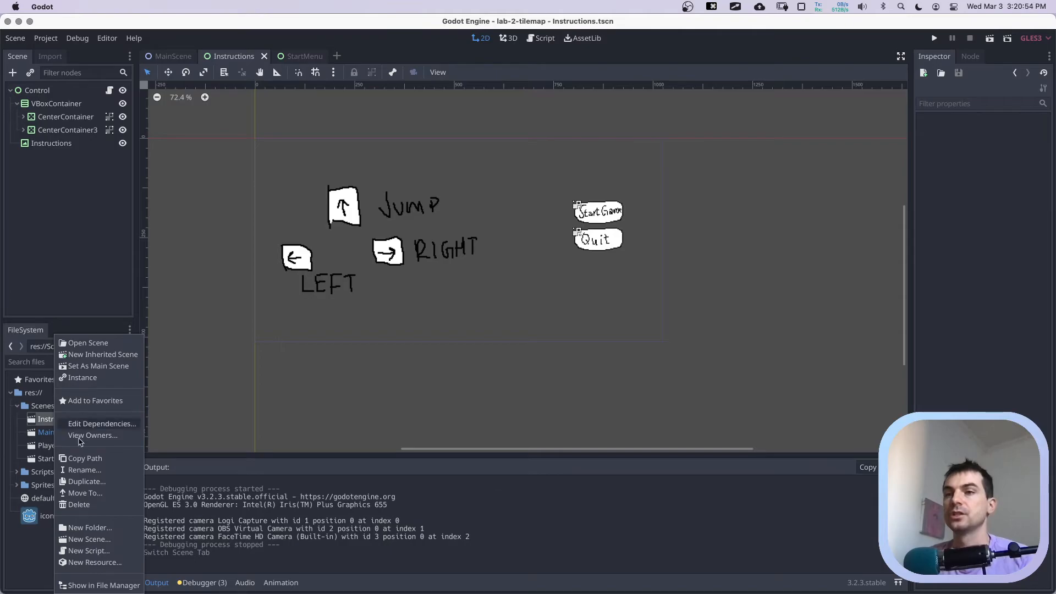
pyautogui.click(92, 481)
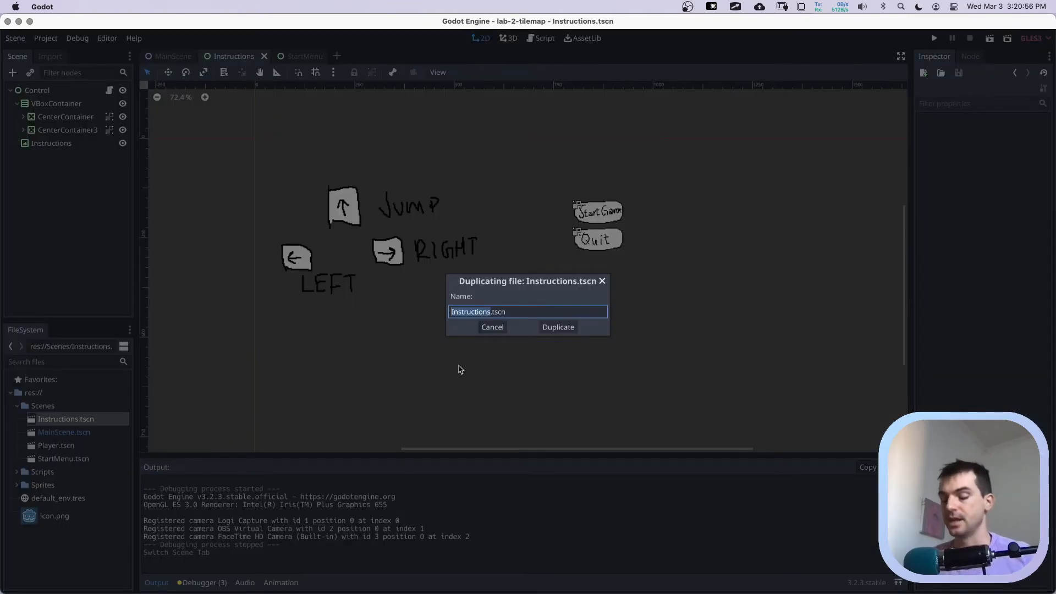
pyautogui.write('Gameover')
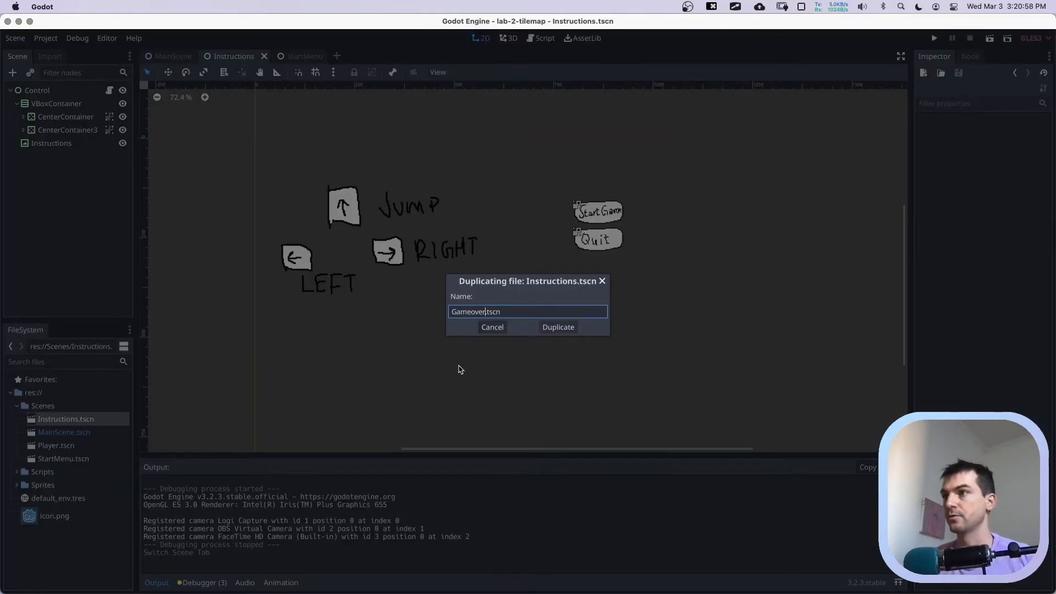
pyautogui.press('Return')
pyautogui.press('super+s')
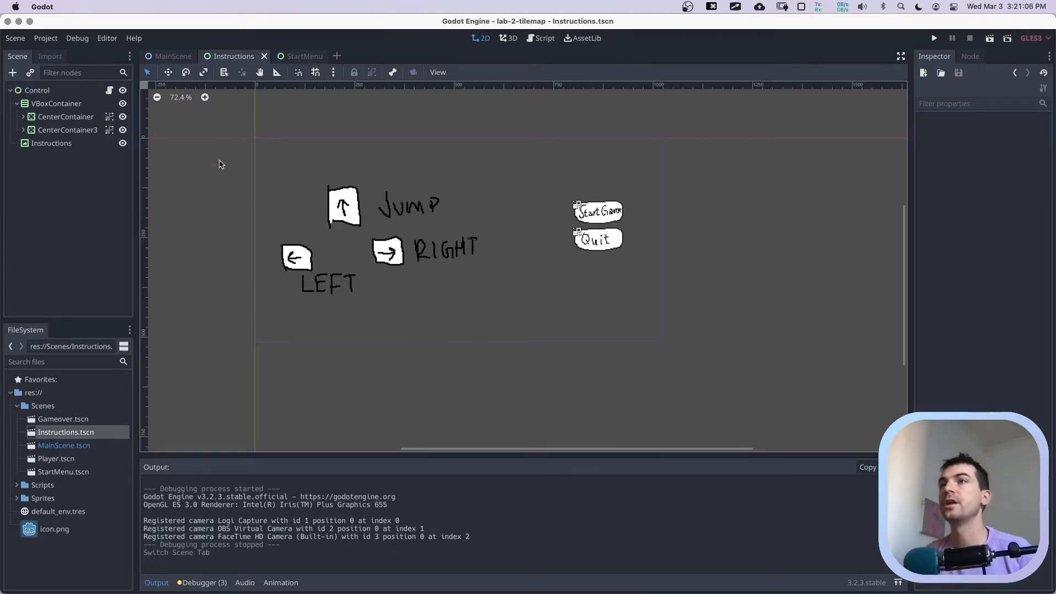
pyautogui.press('super+s')
# Instance Gameover.tscn under the root node of MainScene and save the scene.
pyautogui.click(177, 55)
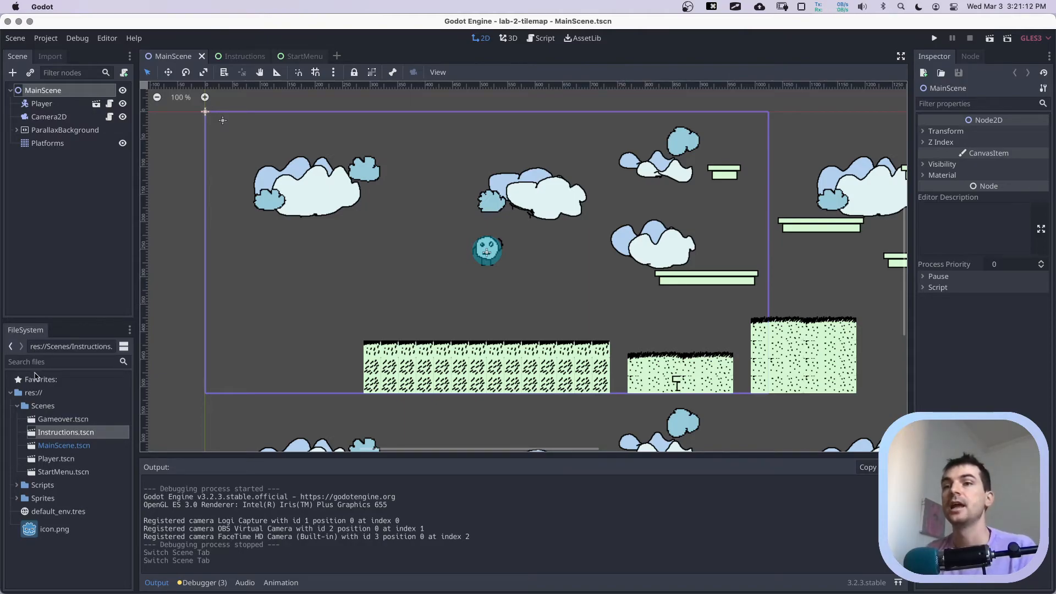
pyautogui.moveTo(53, 422); pyautogui.dragTo(59, 92)
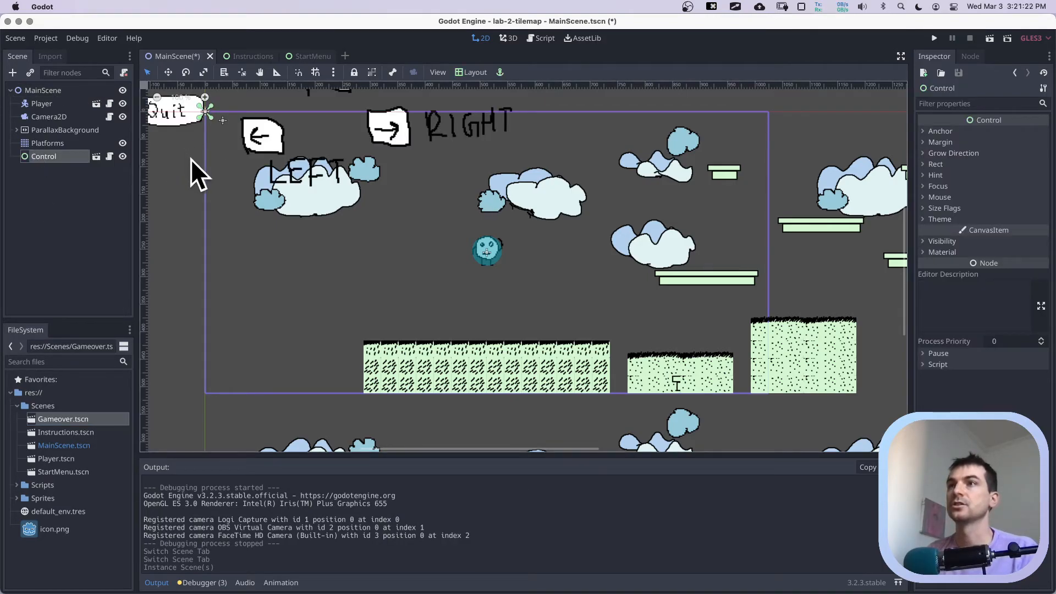
pyautogui.scroll(-2, 242, 238)
pyautogui.scroll(-1, 243, 237)
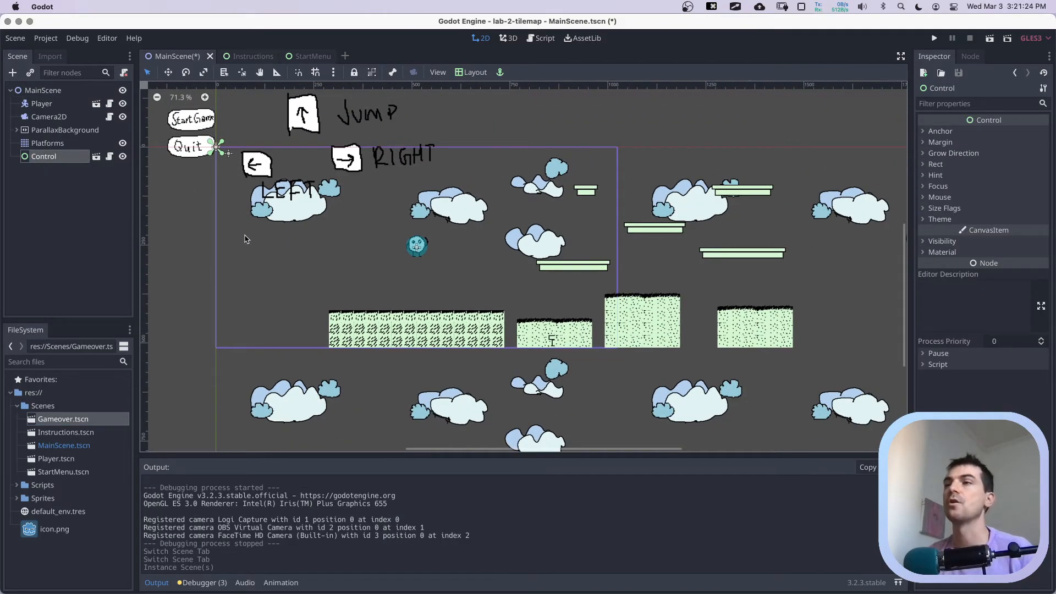
pyautogui.press('super+s')
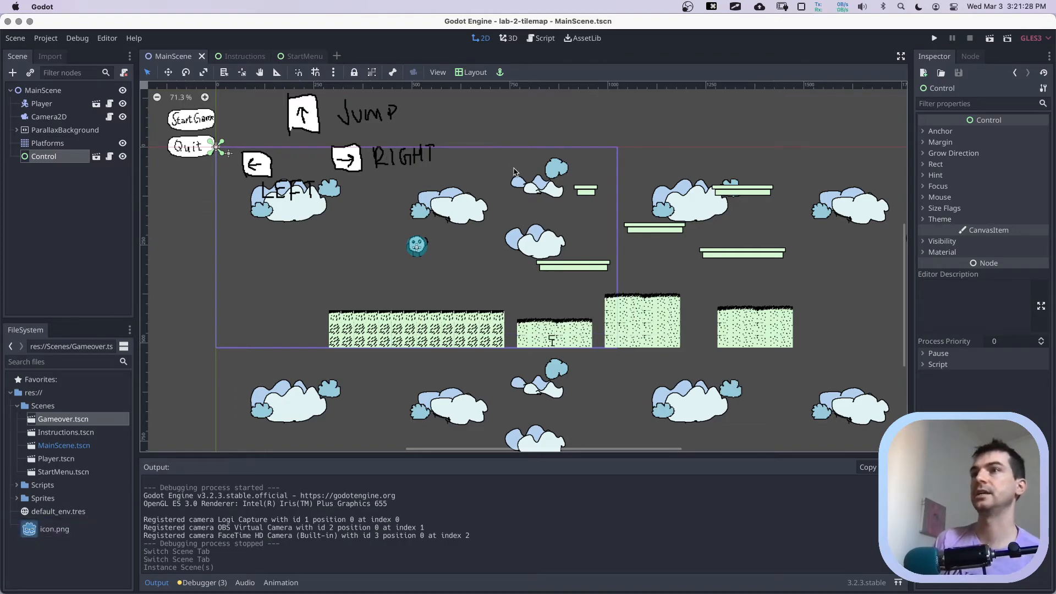
# Apply the Full Rect layout to the instanced game-over Control node, save, and test-run MainScene.
pyautogui.click(461, 73)
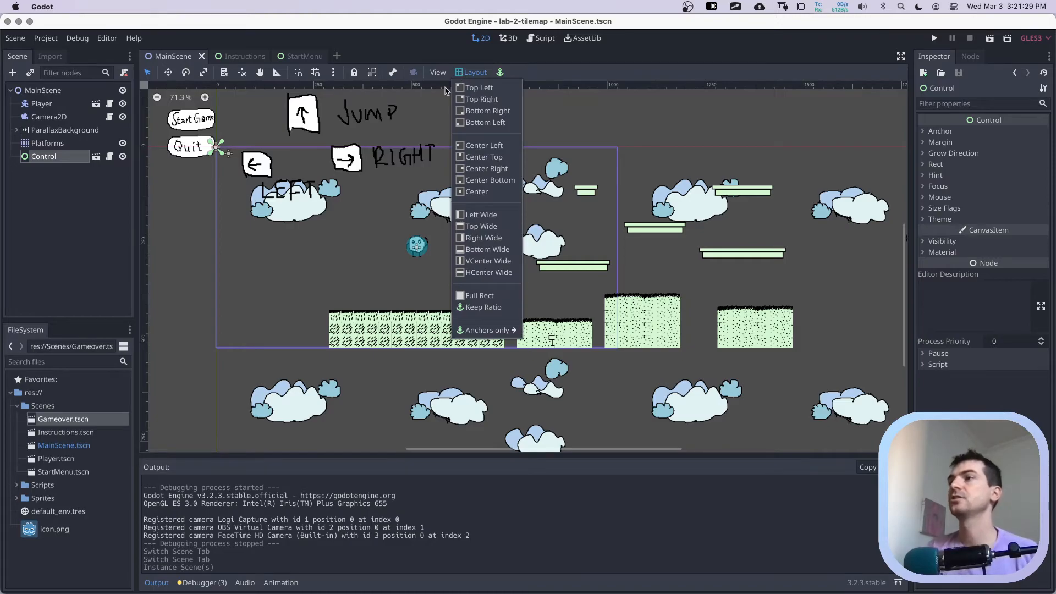
pyautogui.click(483, 297)
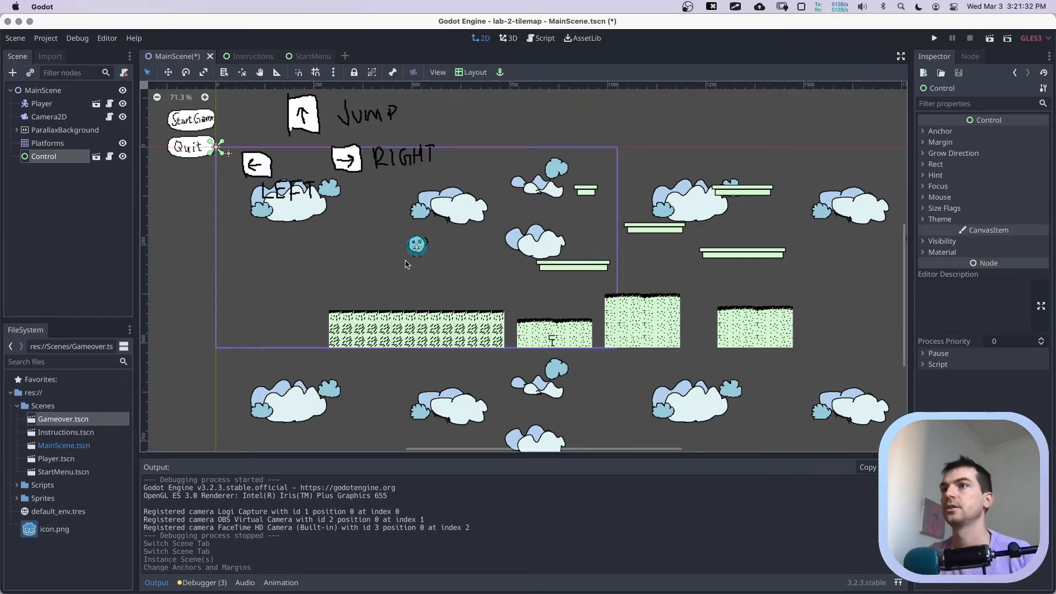
pyautogui.press('super+s')
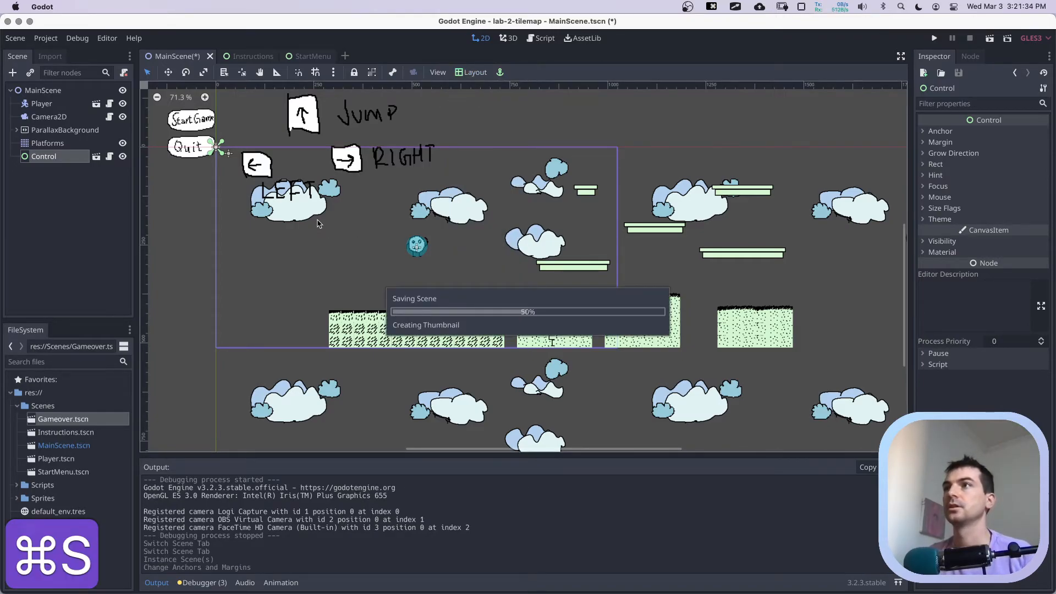
pyautogui.click(989, 38)
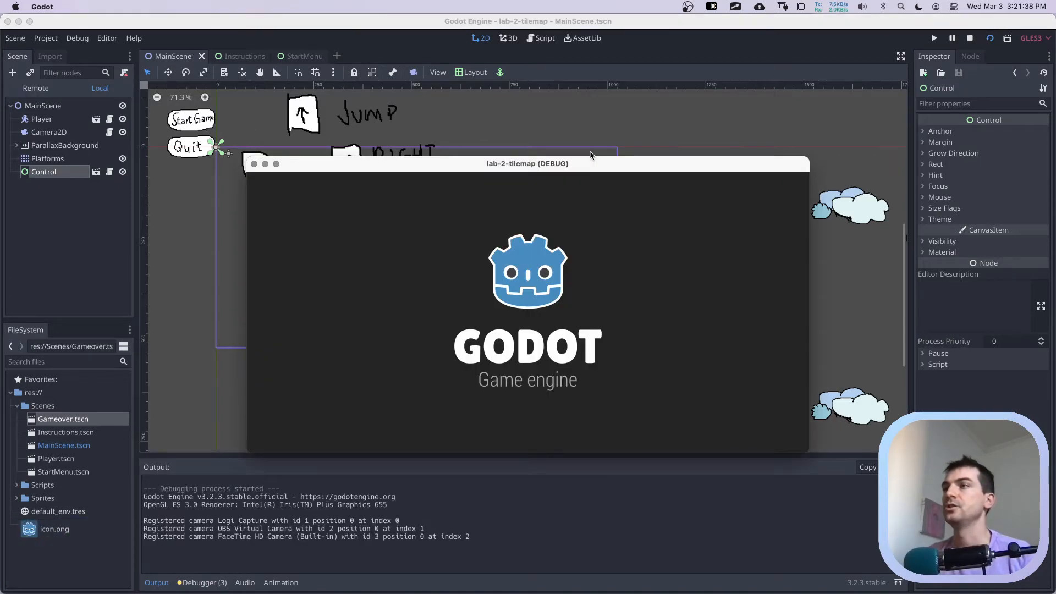
# Move the character around and make it jump in the running MainScene to check the game-over menu's position, and close the game.
pyautogui.press('Right')
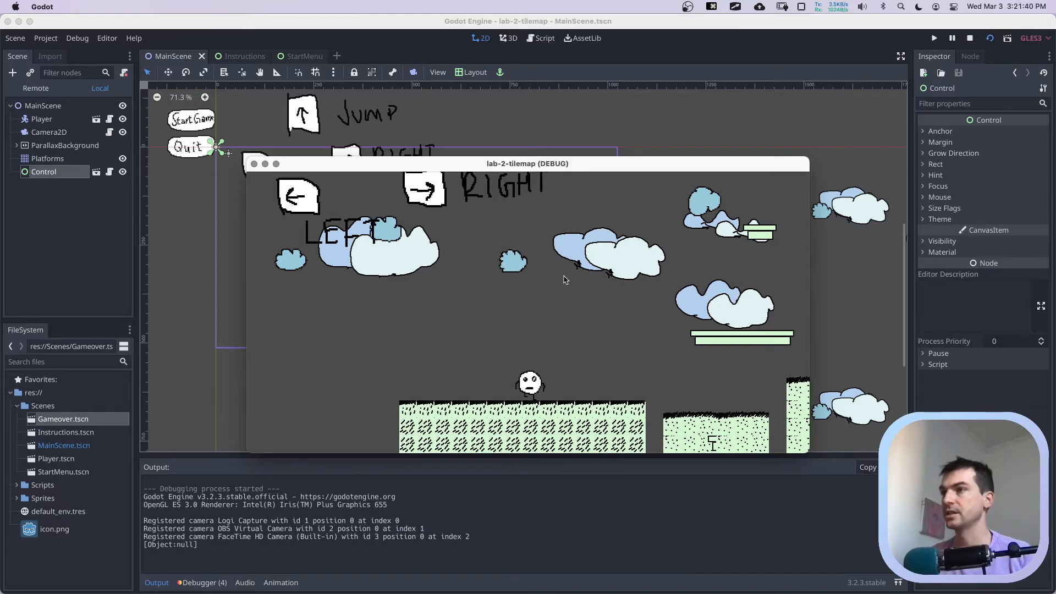
pyautogui.press('Left')
pyautogui.press('Right')
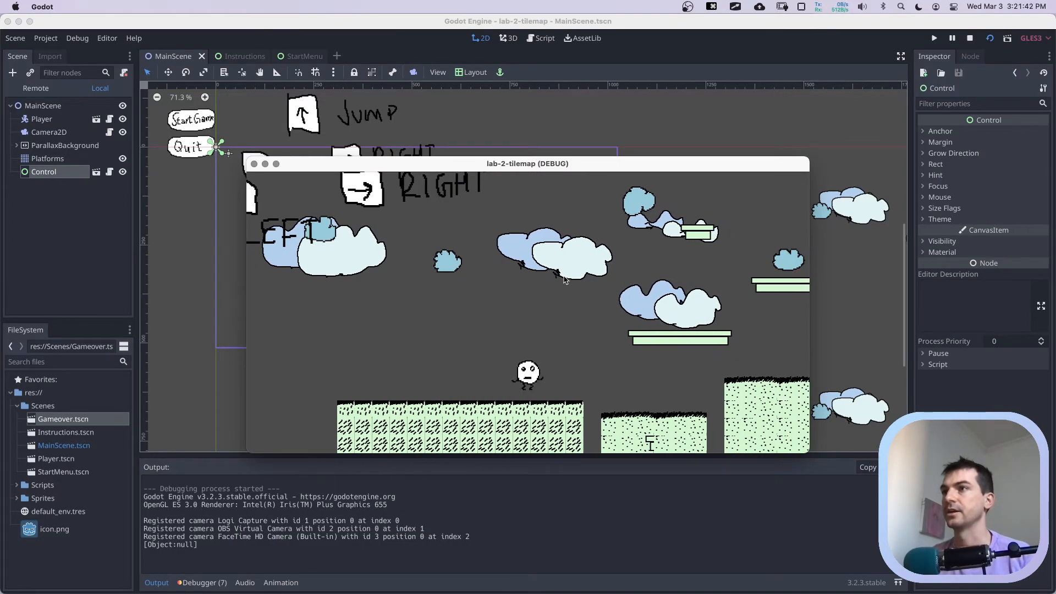
pyautogui.press('Up')
pyautogui.press('Left')
pyautogui.press('Up')
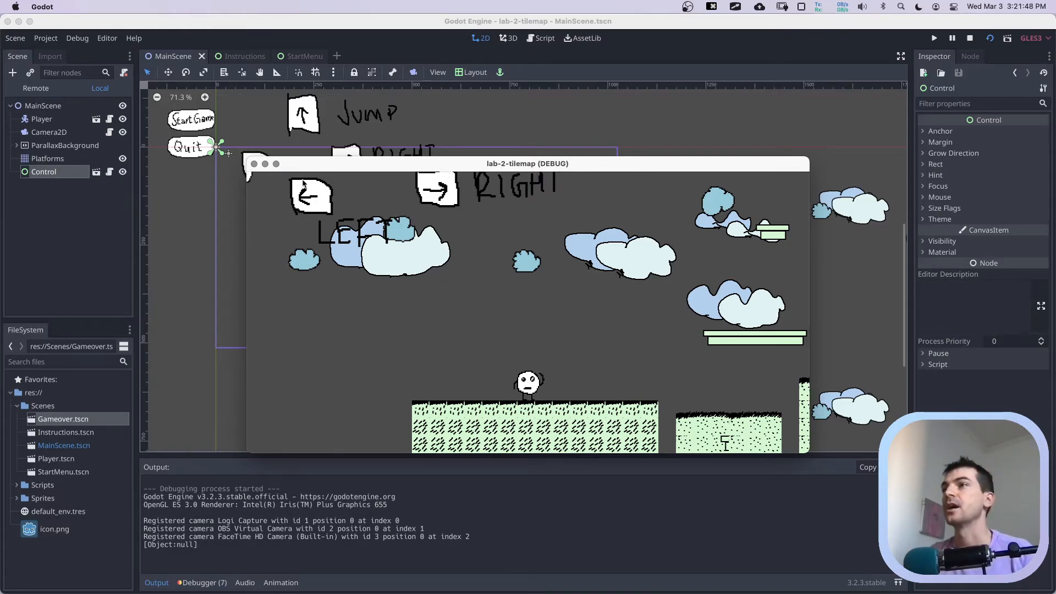
pyautogui.click(254, 164)
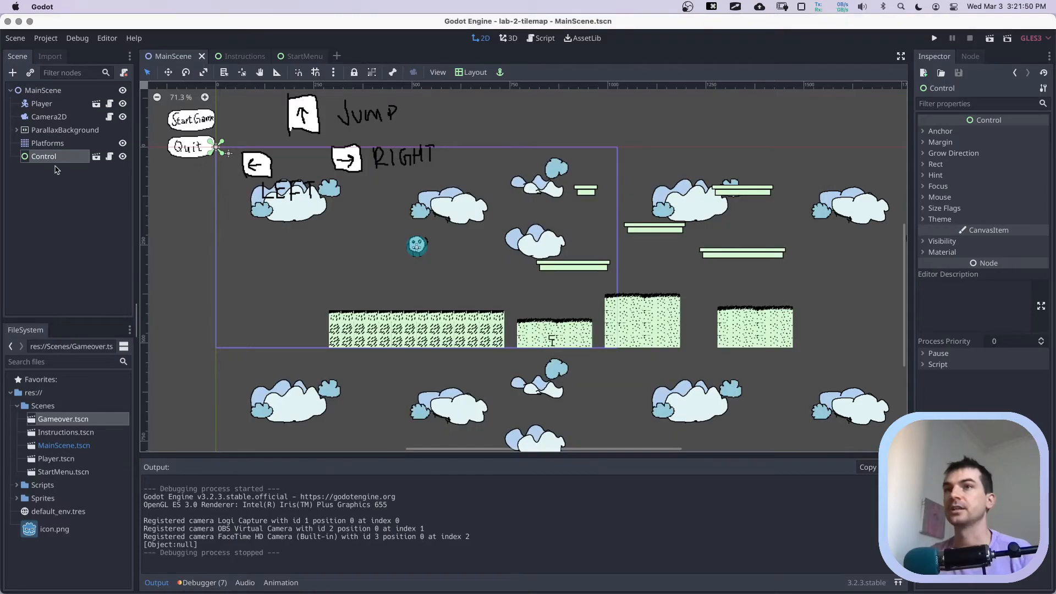
# Rename the instanced Control node in MainScene as Gameover and save the scene.
pyautogui.doubleClick(53, 157)
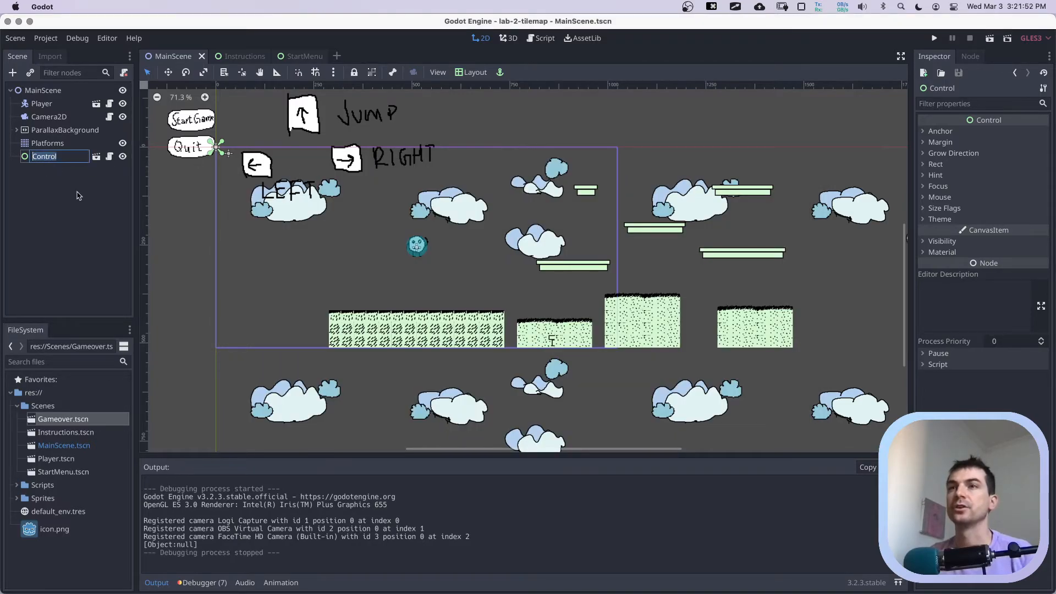
pyautogui.write('Game')
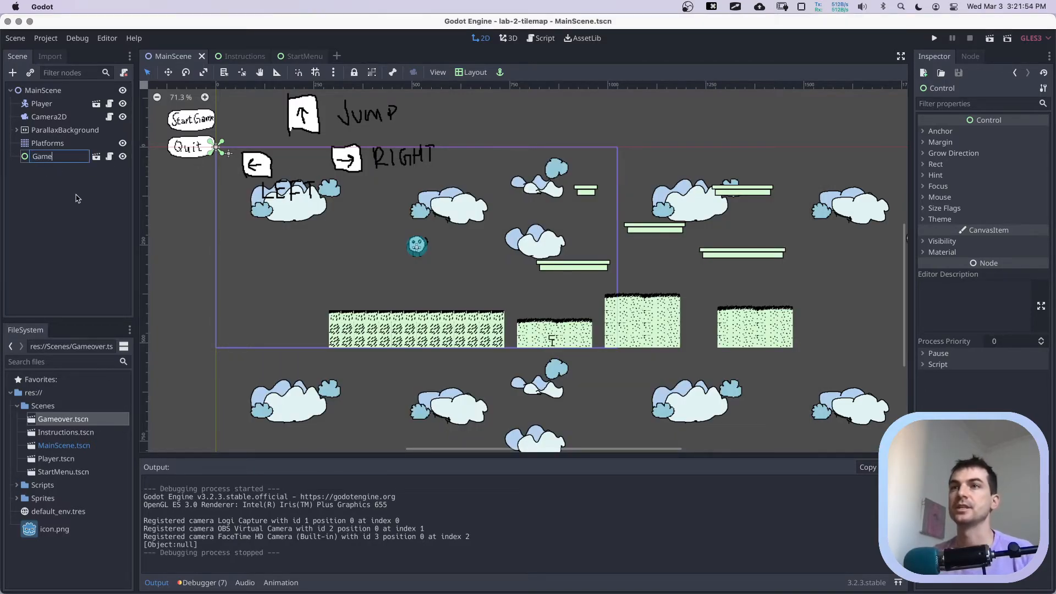
pyautogui.write('over')
pyautogui.press('Return')
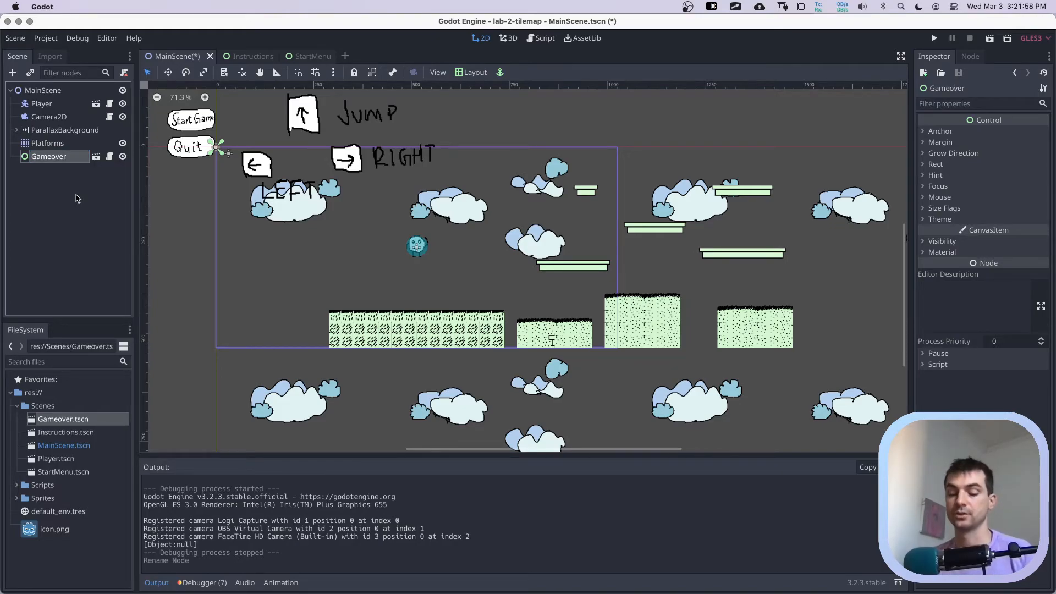
pyautogui.press('super+s')
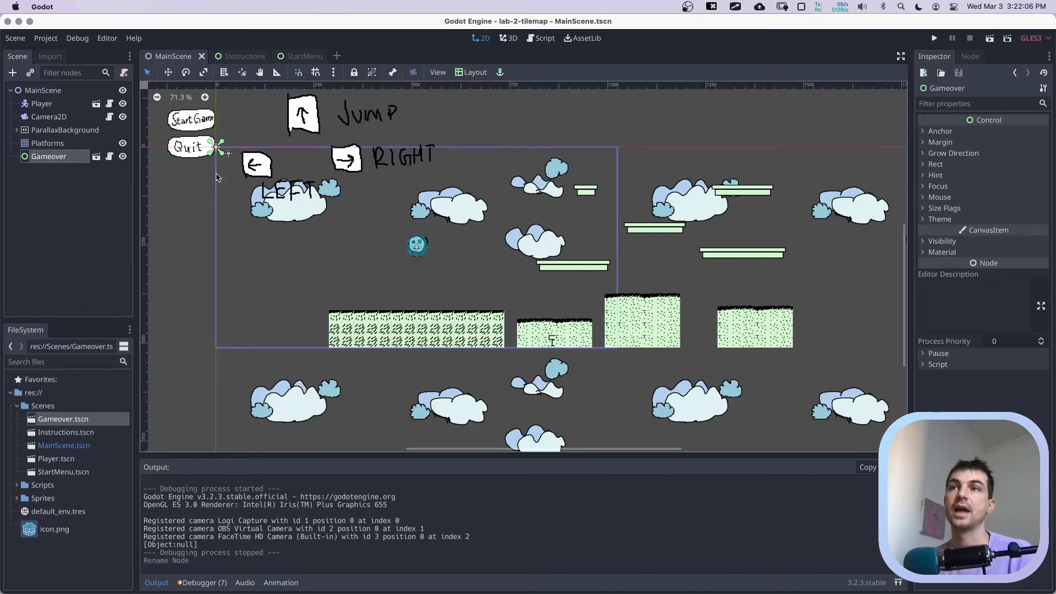
# Add a CanvasLayer node under the MainScene root and make the Gameover node its child.
pyautogui.click(49, 92)
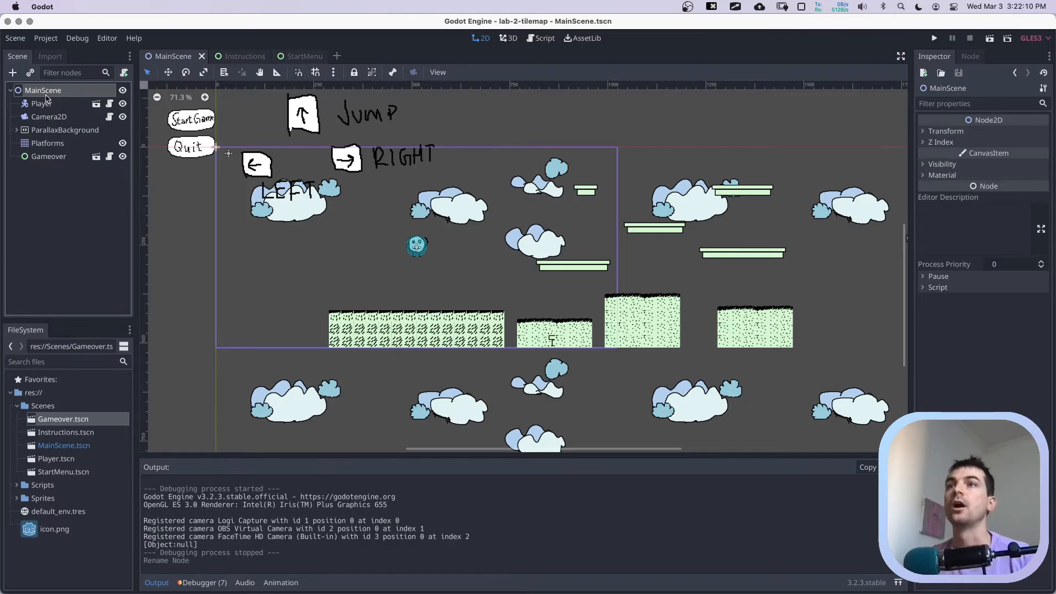
pyautogui.rightClick(46, 95)
pyautogui.click(74, 100)
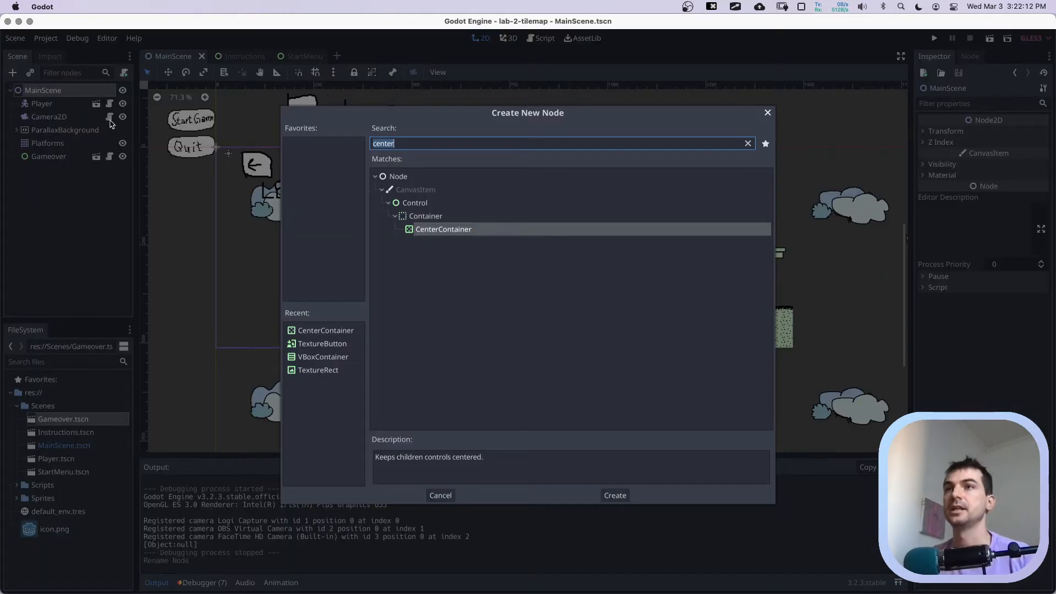
pyautogui.write('canvas')
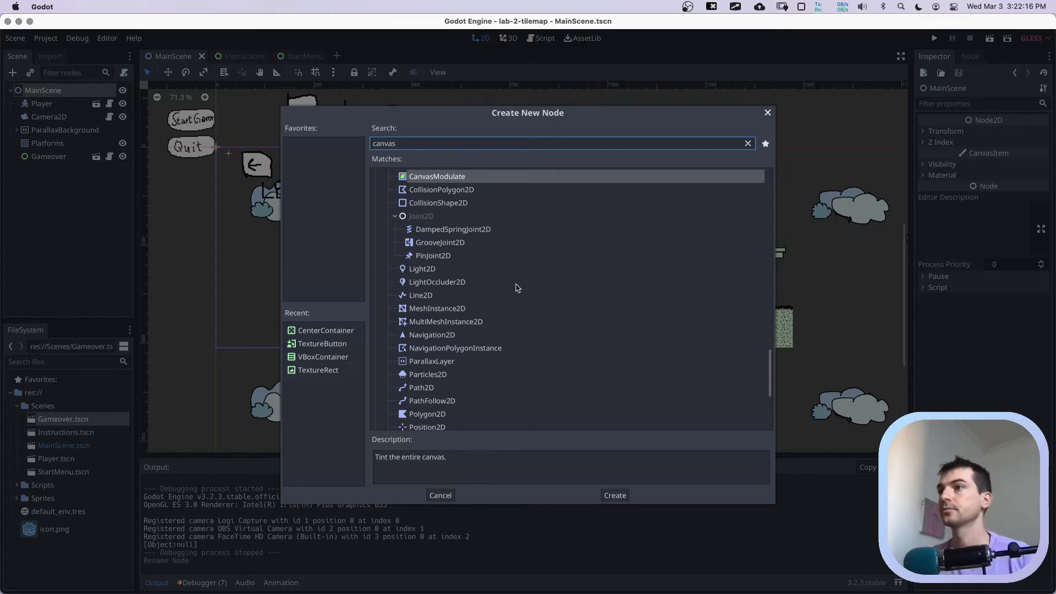
pyautogui.scroll(5, 516, 286)
pyautogui.write('vaslayer')
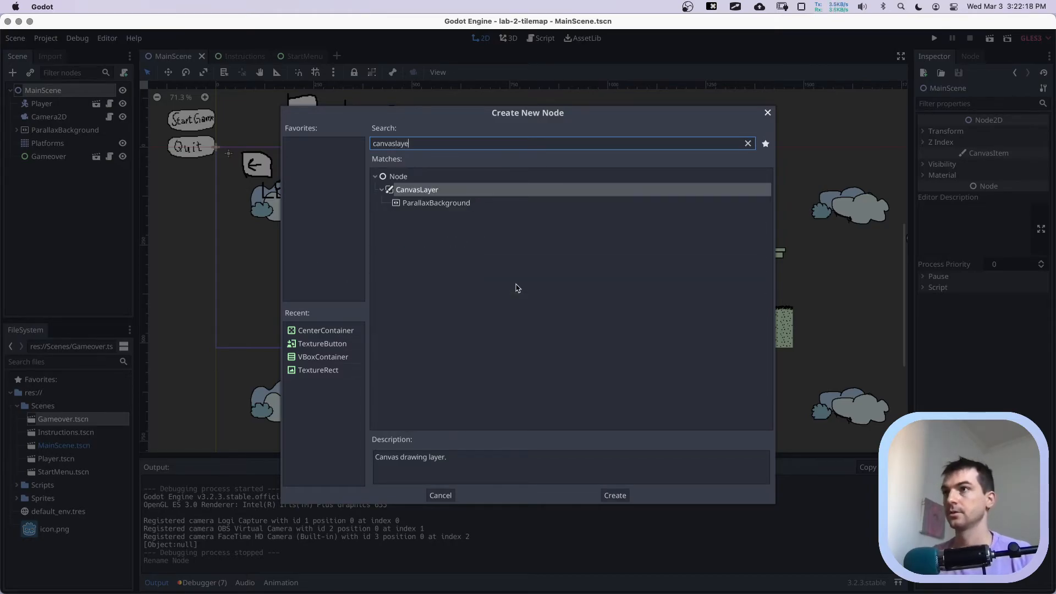
pyautogui.click(611, 495)
pyautogui.moveTo(47, 156); pyautogui.dragTo(61, 172)
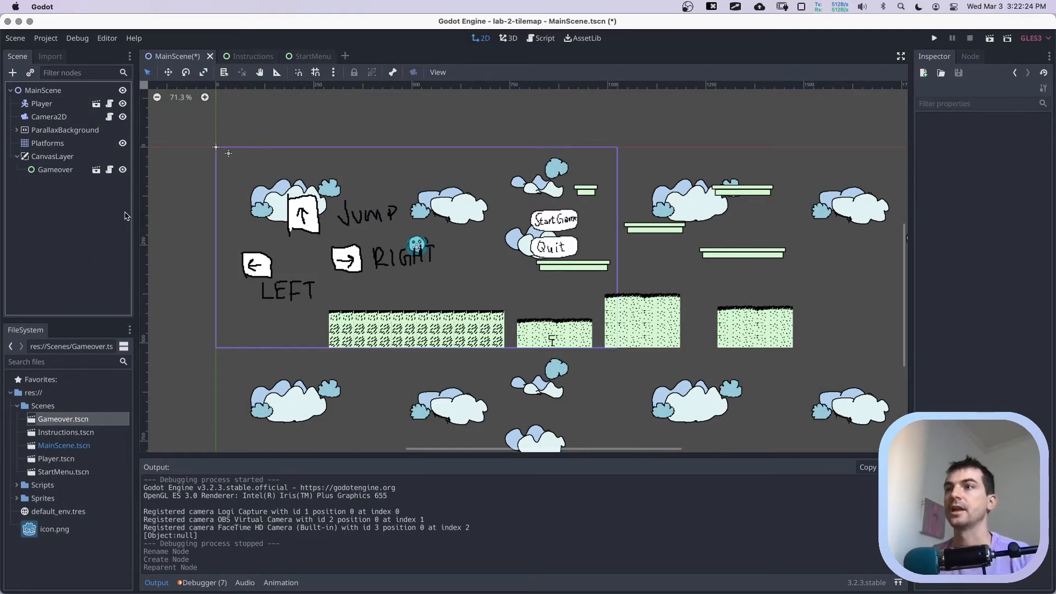
# Rename the CanvasLayer node as GUI and save MainScene.
pyautogui.doubleClick(62, 157)
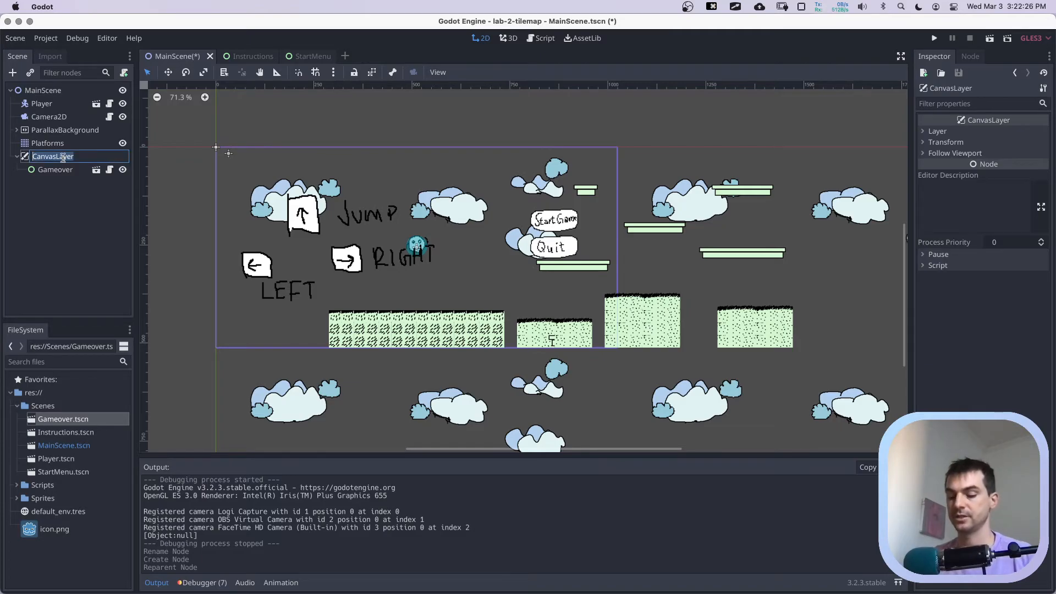
pyautogui.write('GUI')
pyautogui.press('Return')
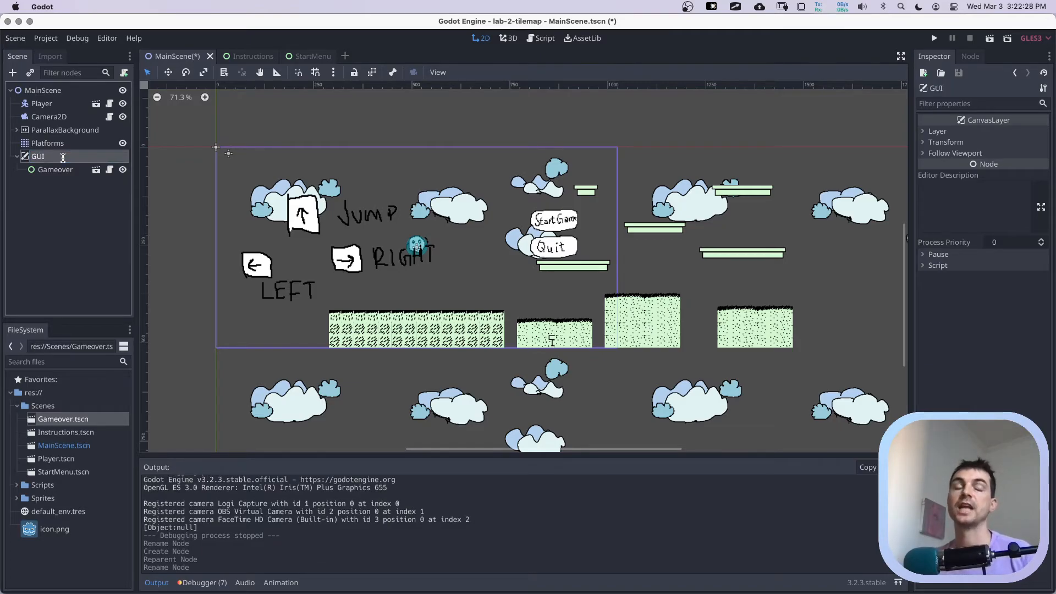
pyautogui.press('super+s')
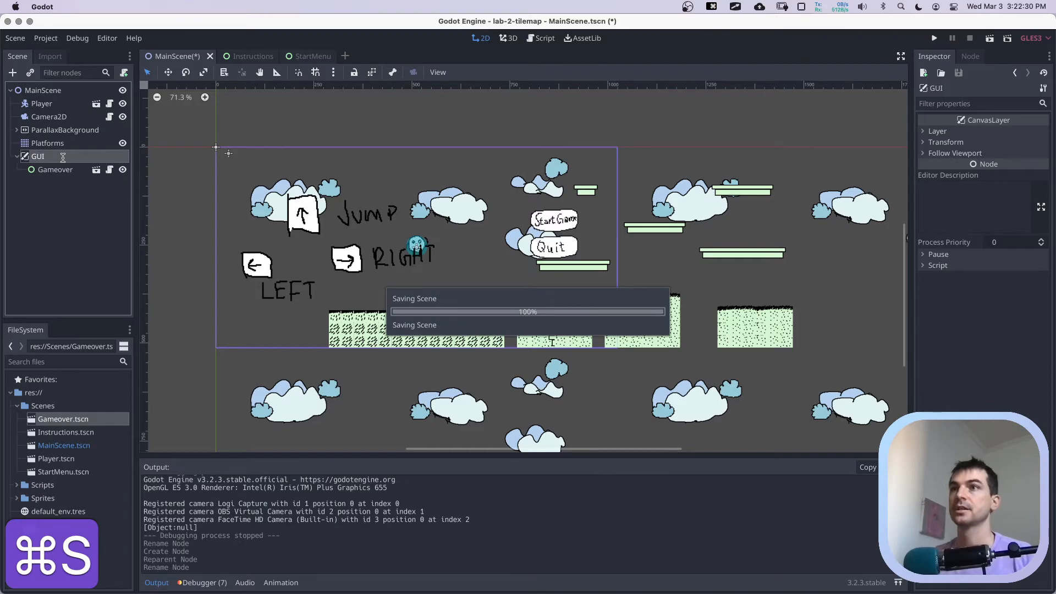
# Test-run MainScene, walking and jumping to check that the menu stays fixed on screen, then close the game and save.
pyautogui.click(989, 38)
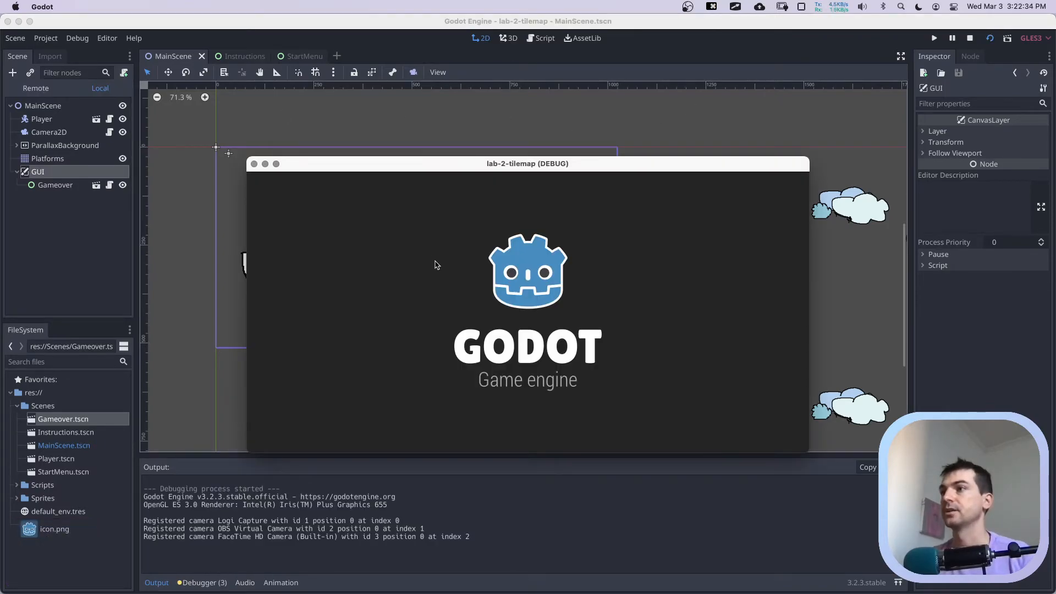
pyautogui.press('Right')
pyautogui.press('Left')
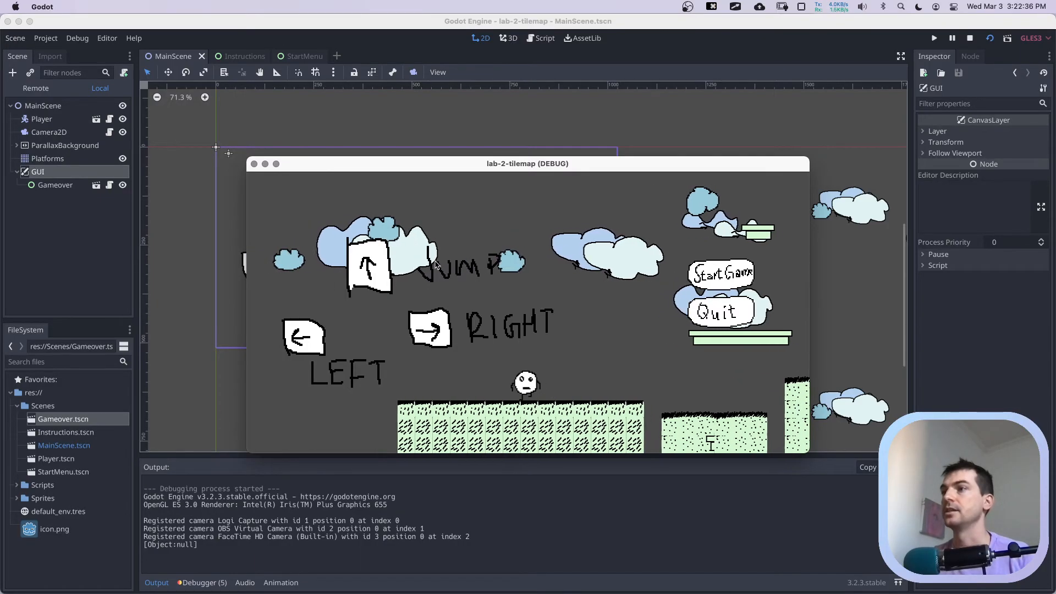
pyautogui.press('Right')
pyautogui.press('Up')
pyautogui.press('Right')
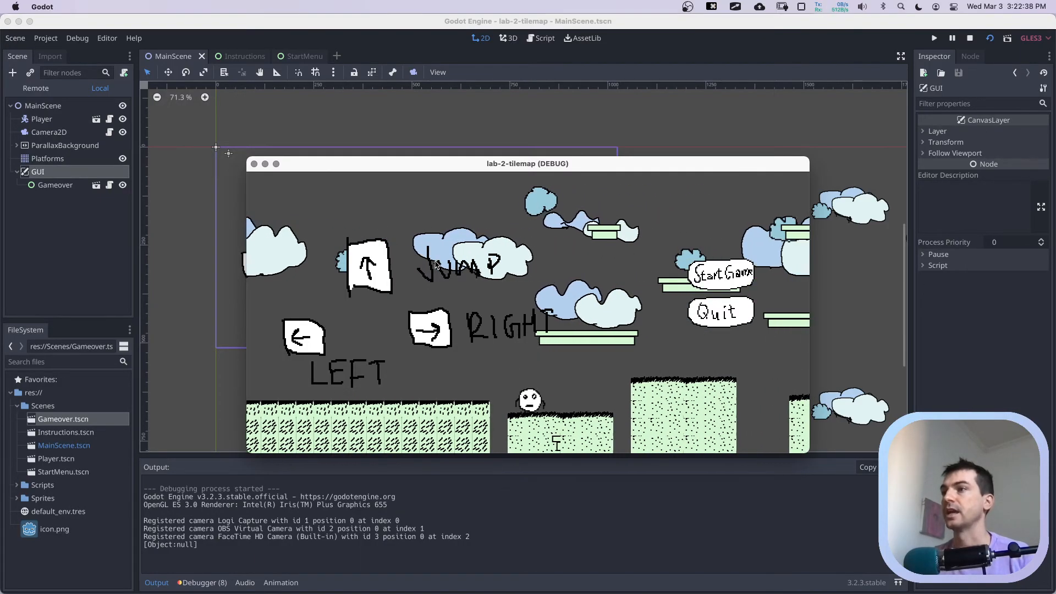
pyautogui.press('Up')
pyautogui.press('Left')
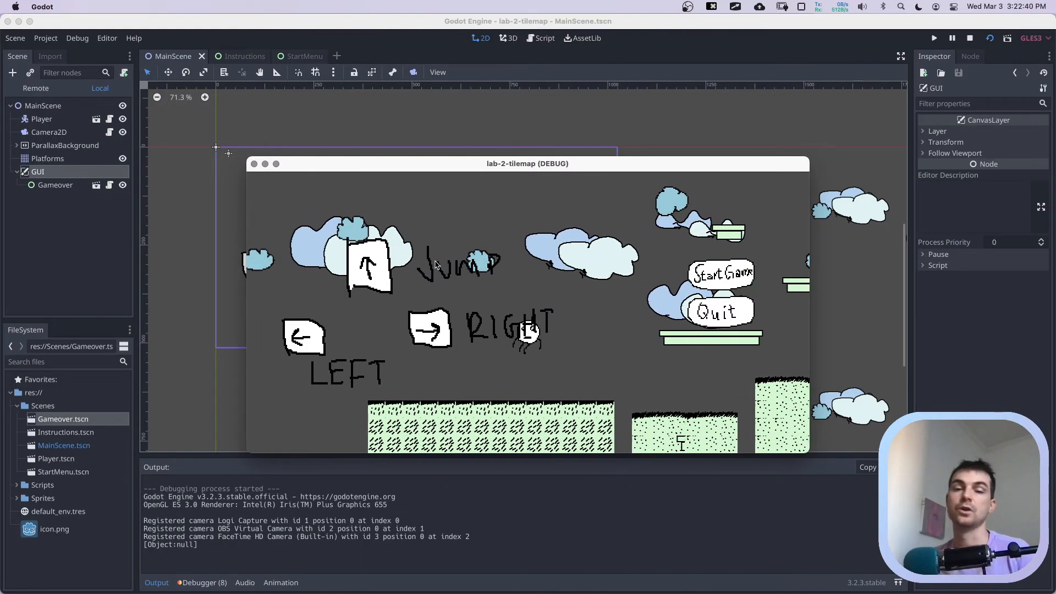
pyautogui.click(254, 164)
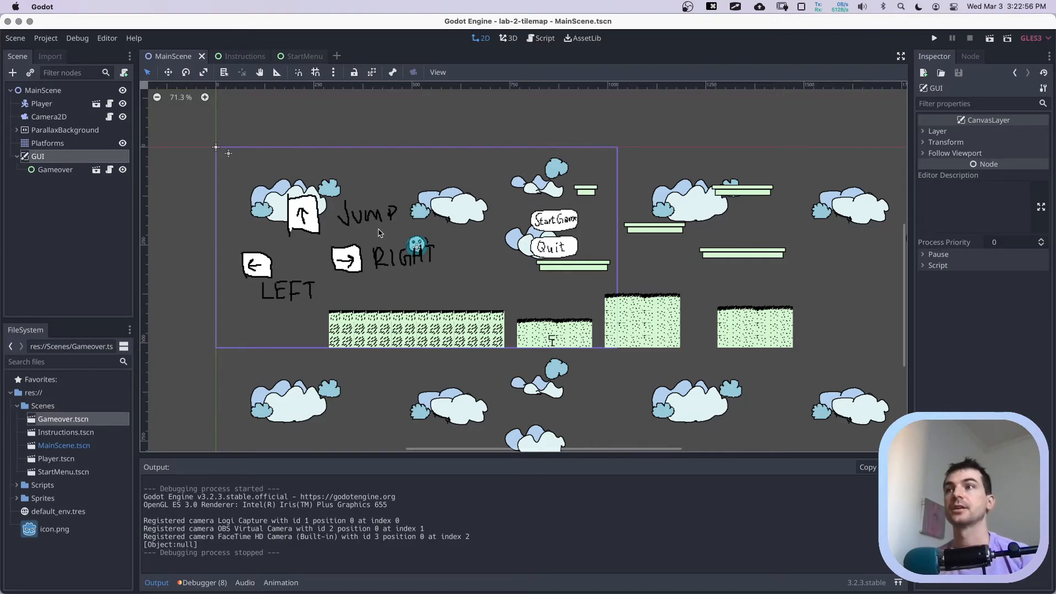
pyautogui.press('super+s')
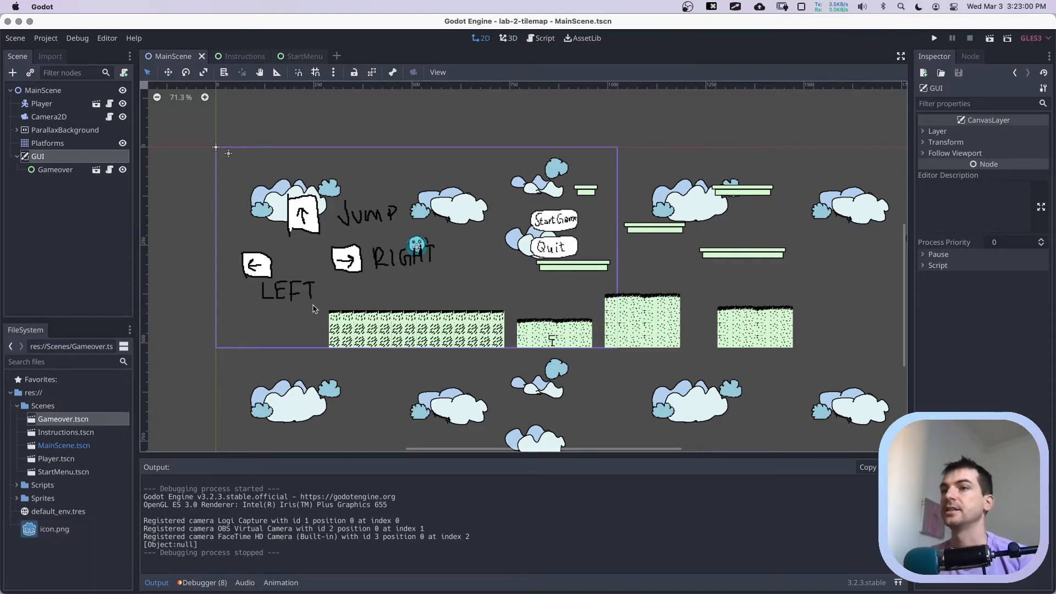
# Open the Gameover.tscn scene and rename its Instructions TextureRect node as Gameover.
pyautogui.click(55, 170)
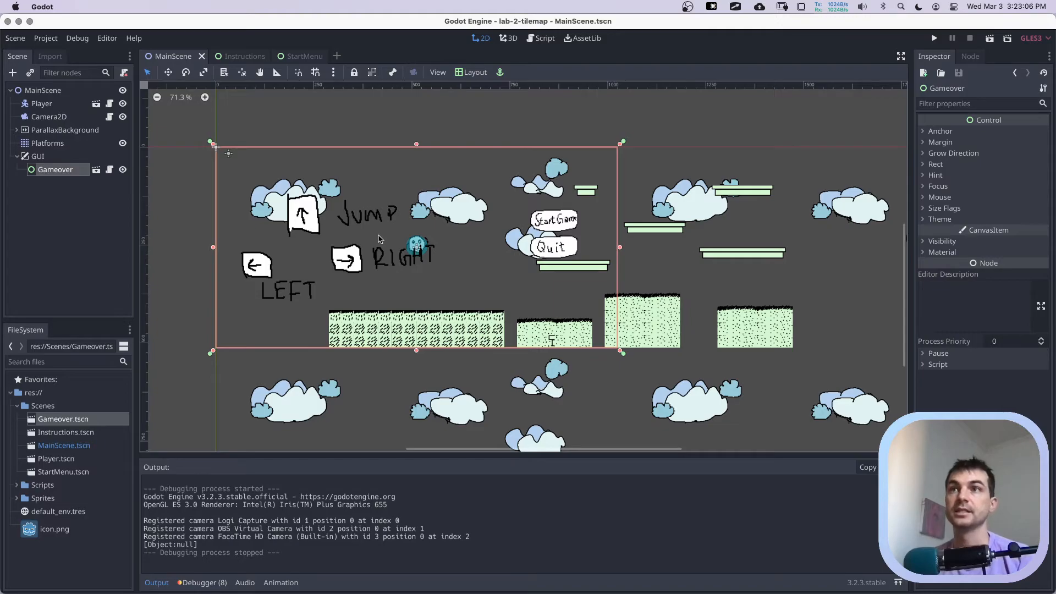
pyautogui.doubleClick(65, 419)
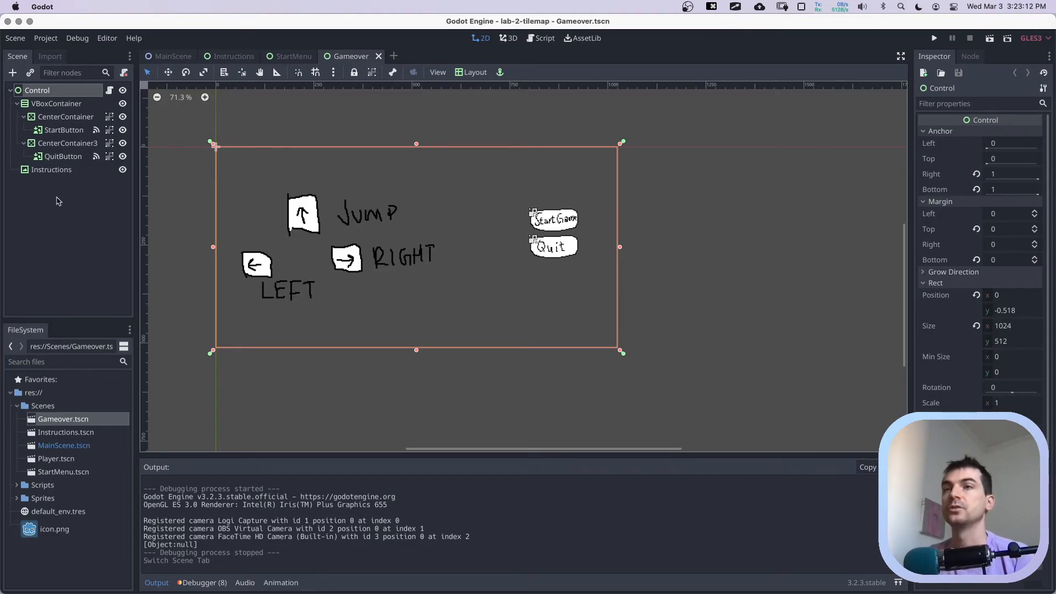
pyautogui.click(61, 171)
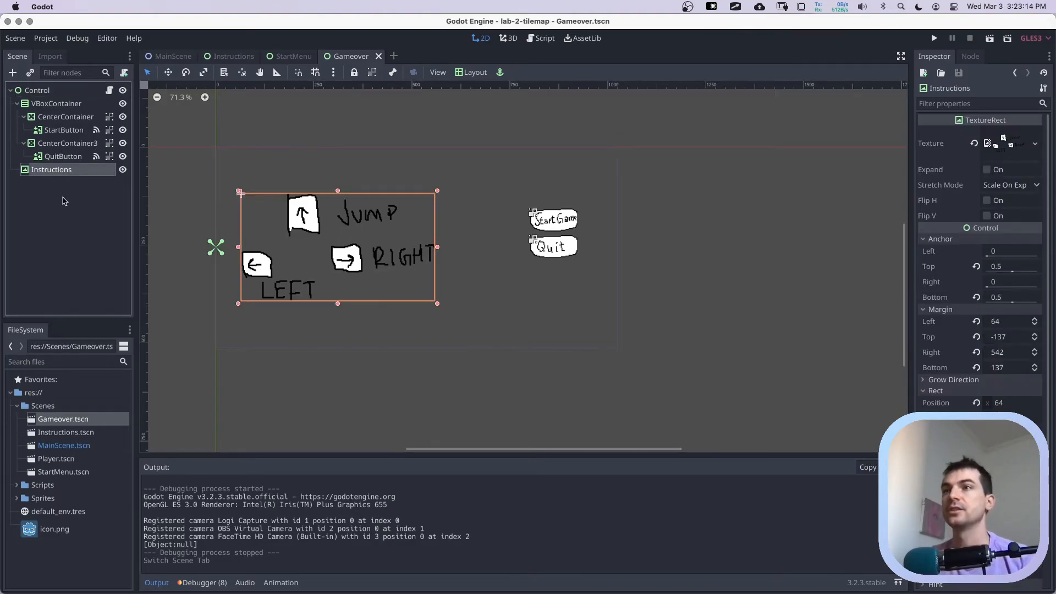
pyautogui.press('F2')
pyautogui.write('Gameover')
pyautogui.press('Return')
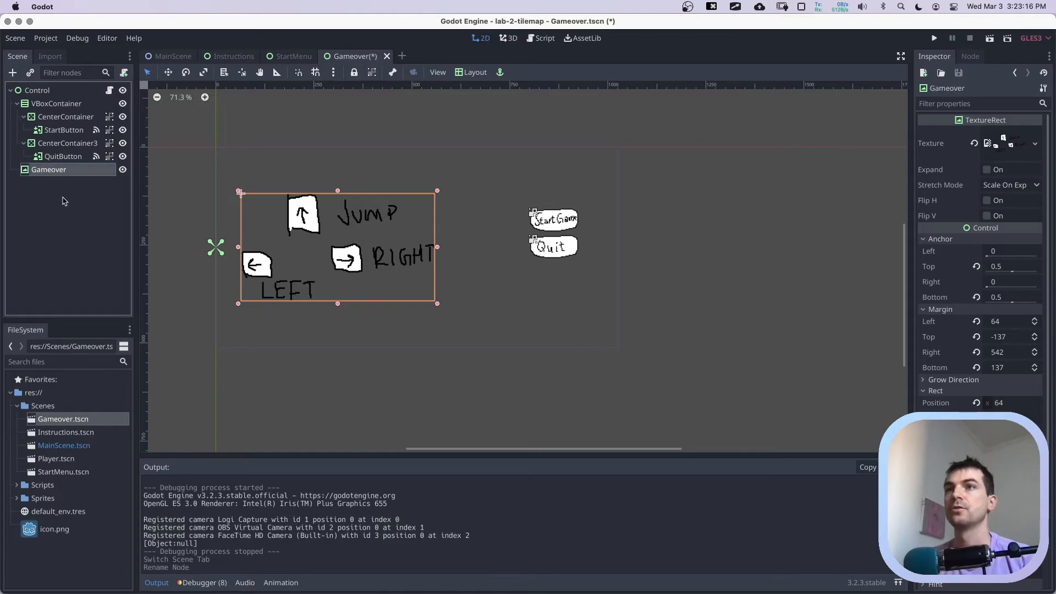
# Replace the Gameover TextureRect's texture with game_over.png from the Sprites folder and save the scene.
pyautogui.click(1034, 144)
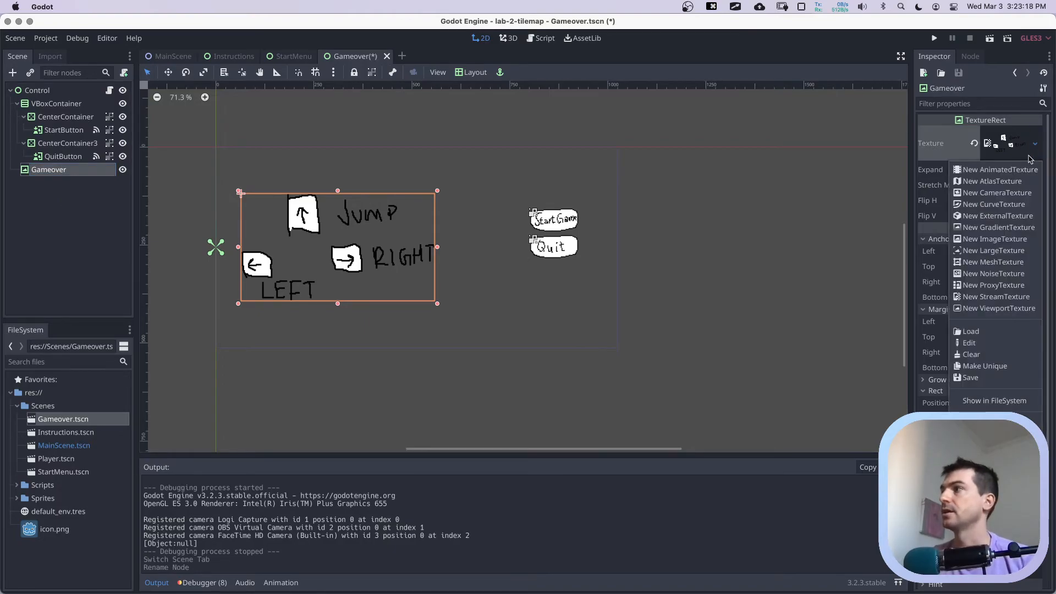
pyautogui.click(983, 333)
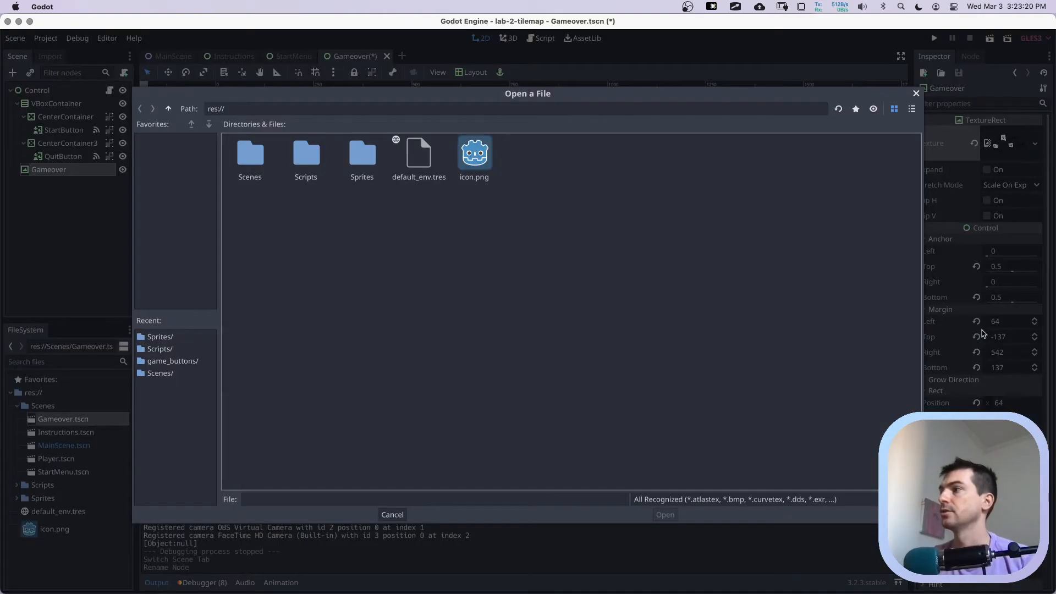
pyautogui.doubleClick(302, 160)
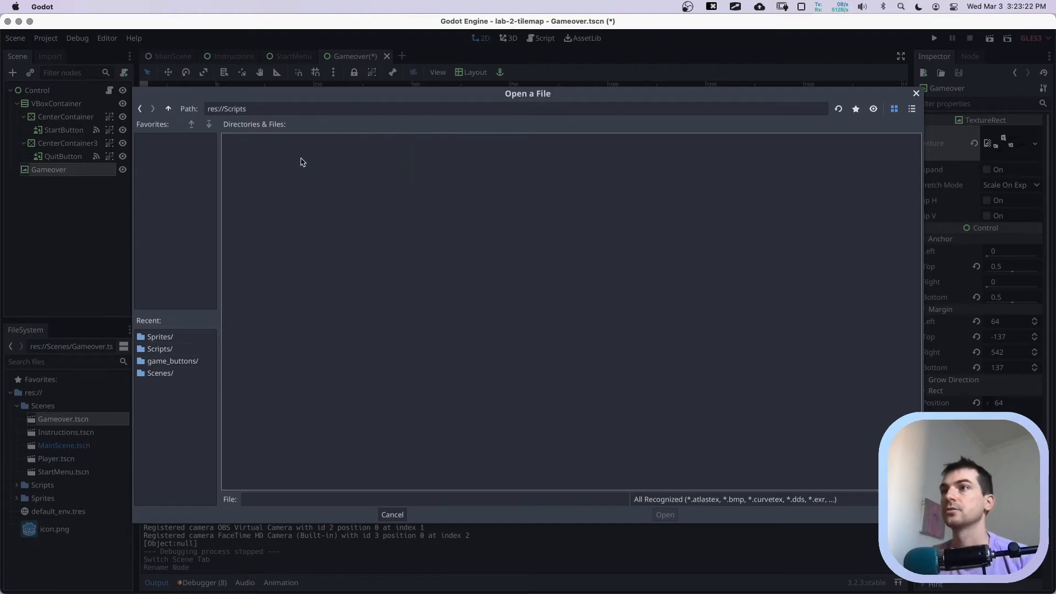
pyautogui.click(168, 110)
pyautogui.doubleClick(362, 160)
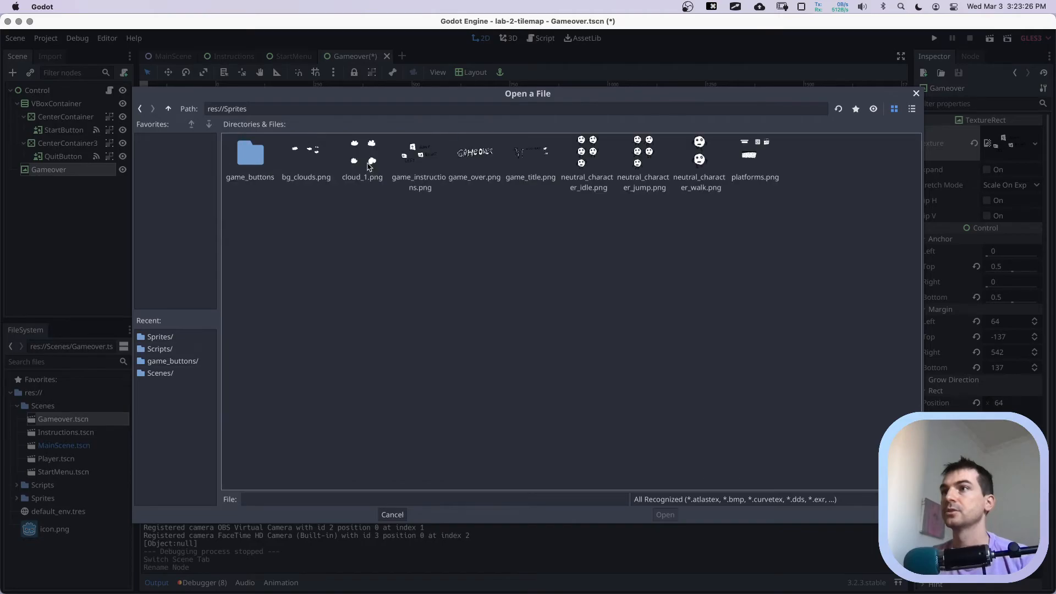
pyautogui.click(468, 175)
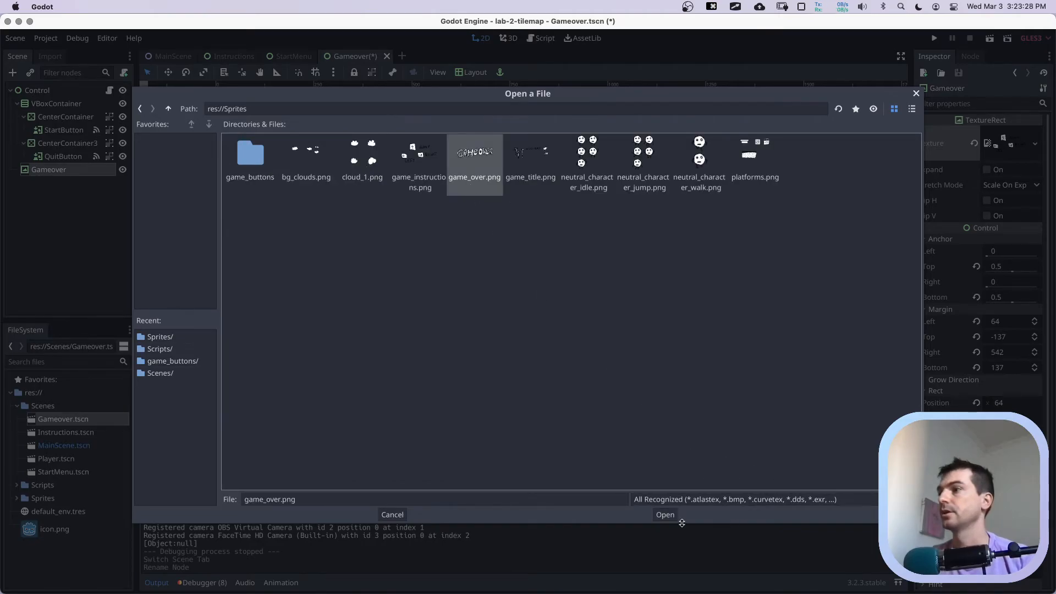
pyautogui.click(666, 514)
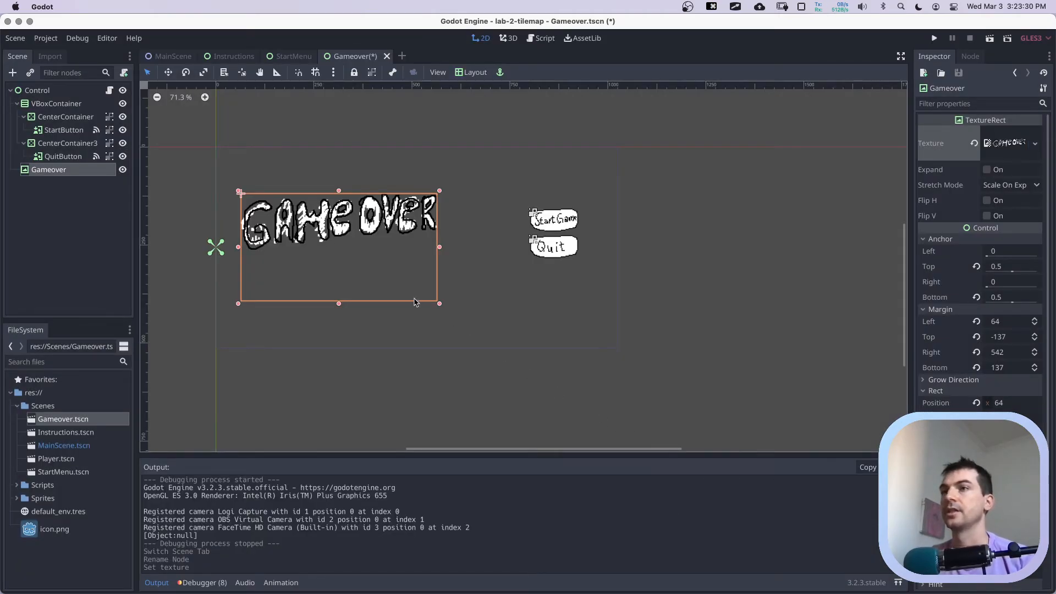
pyautogui.press('super+s')
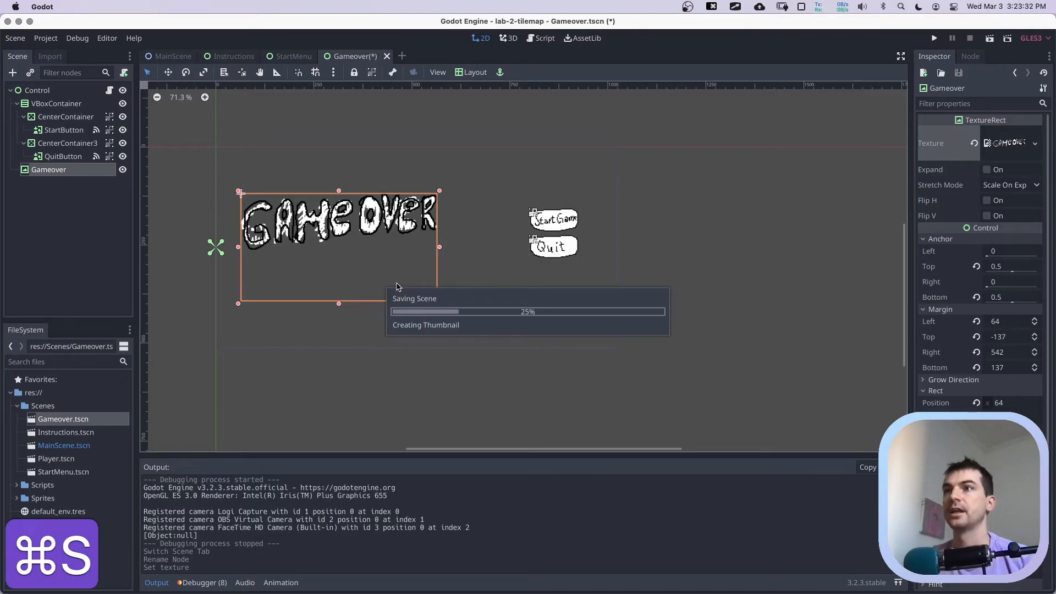
# Review the Gameover scene's start and quit buttons and their handler functions in StartMenu.gd.
pyautogui.click(62, 157)
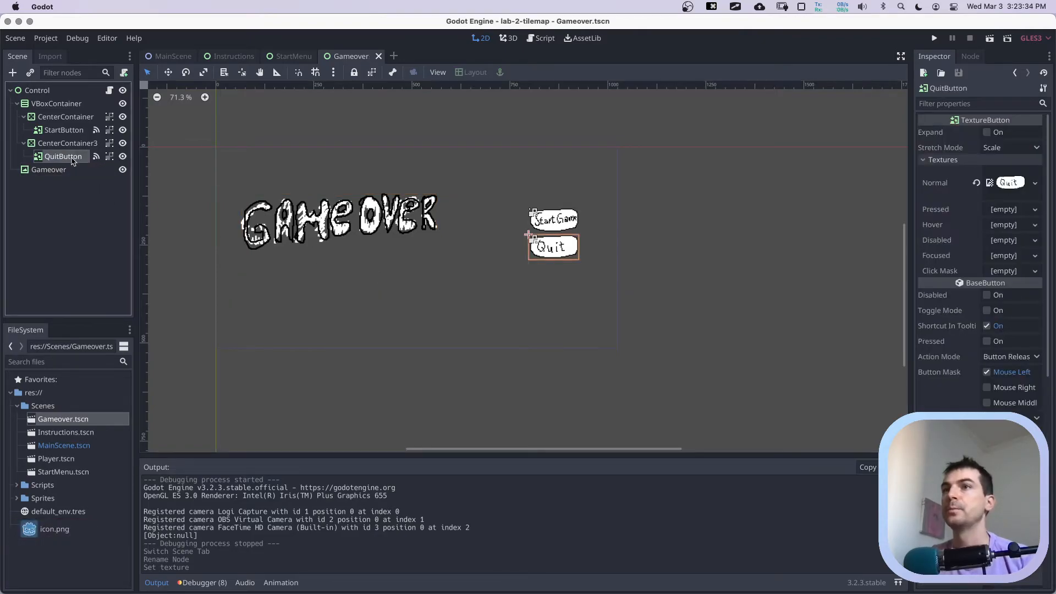
pyautogui.click(64, 132)
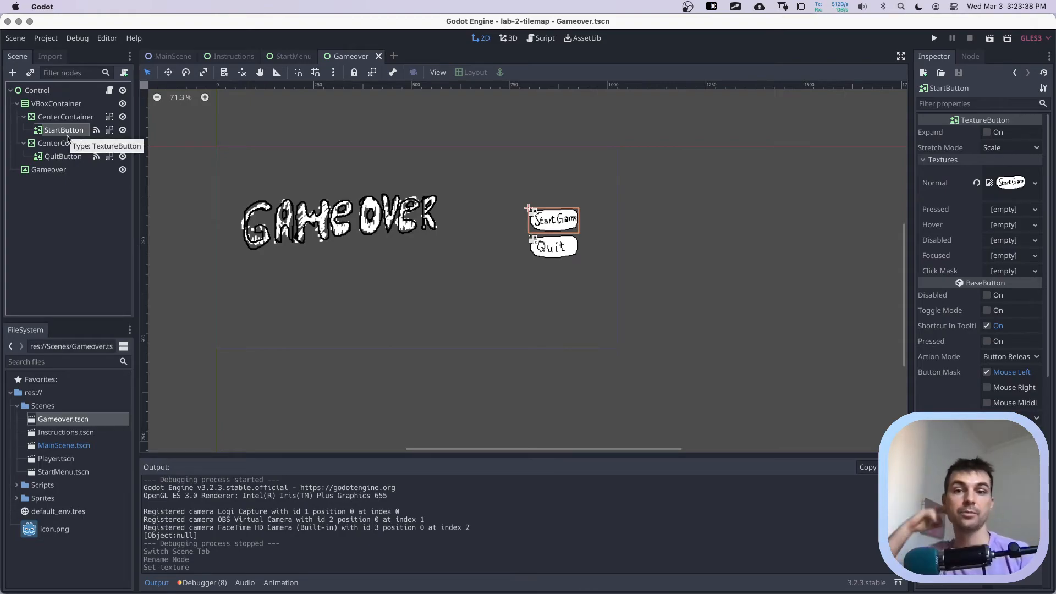
pyautogui.press('super+s')
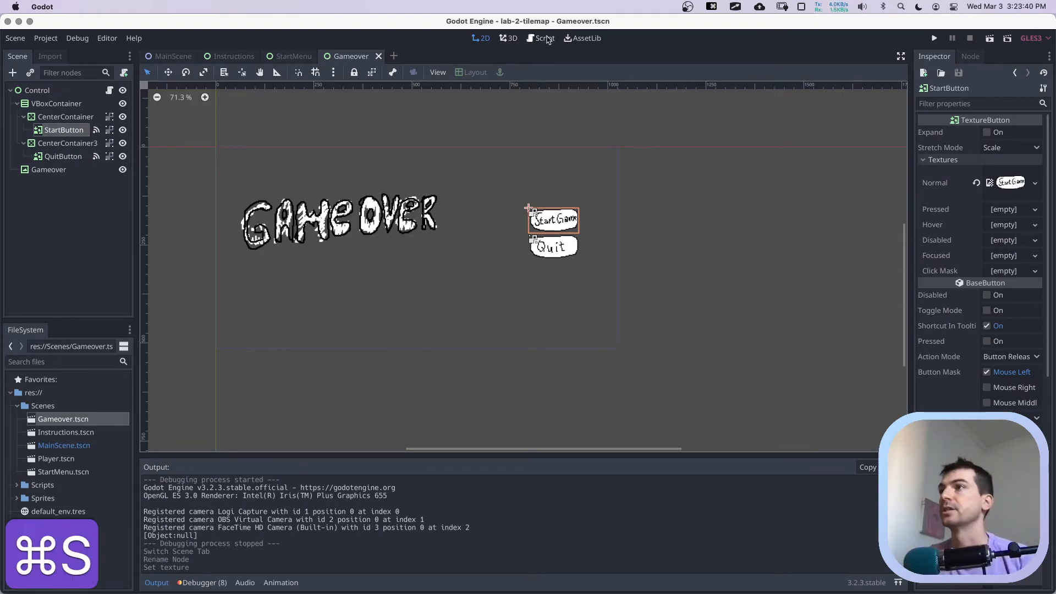
pyautogui.click(541, 37)
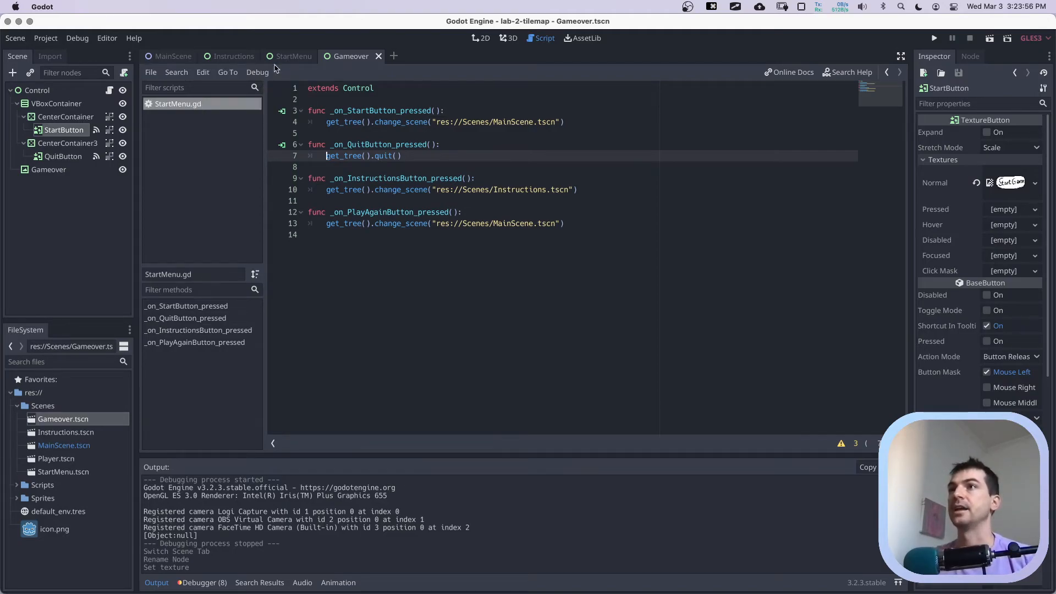
pyautogui.click(291, 57)
pyautogui.click(349, 56)
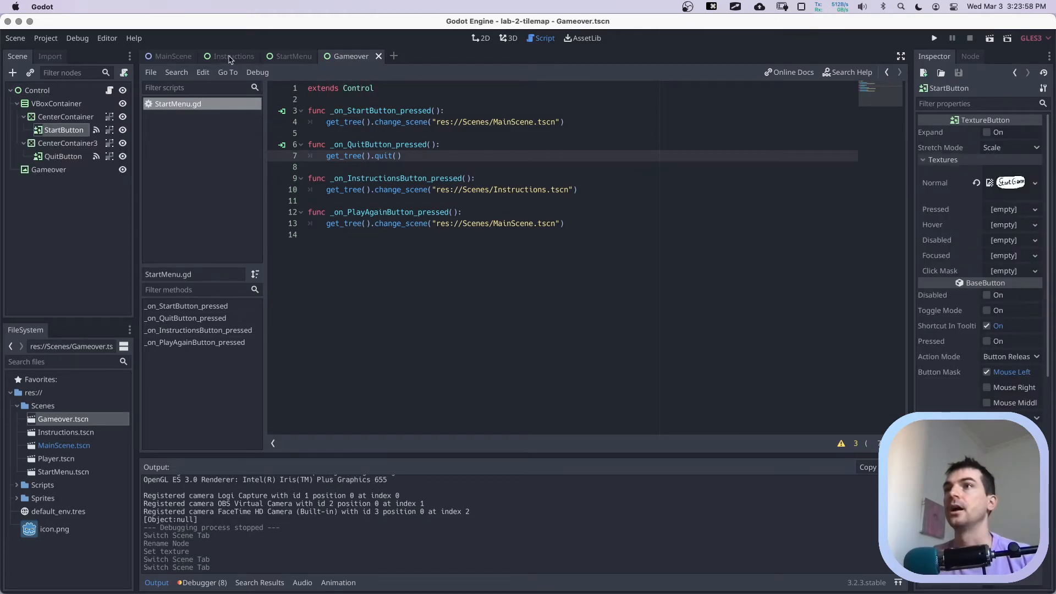
# Rename the StartButton node in the Gameover scene as PlayAgainButton and save the scene.
pyautogui.click(46, 92)
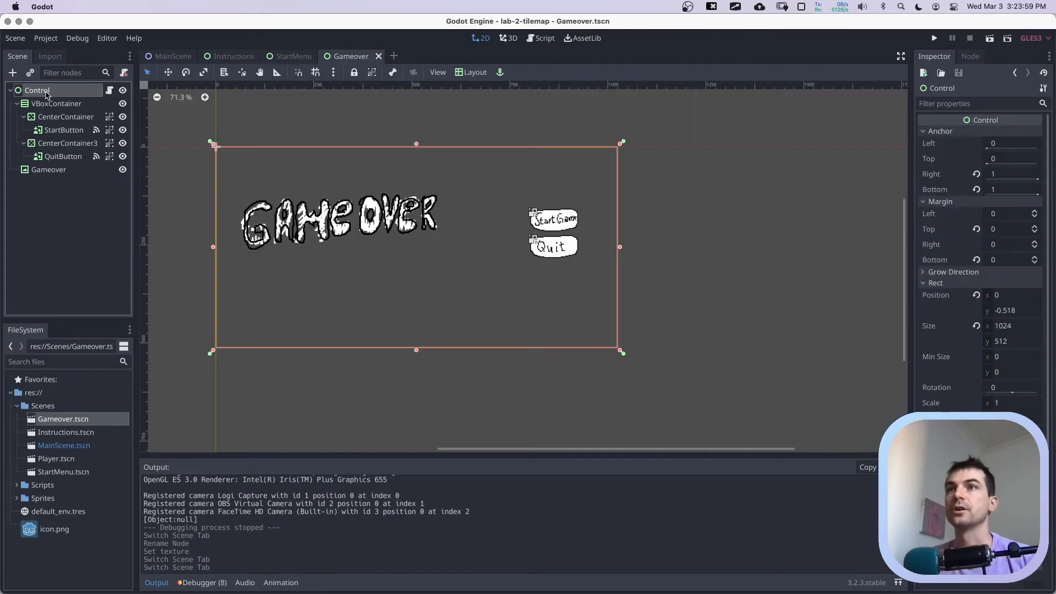
pyautogui.doubleClick(58, 130)
pyautogui.write('Play')
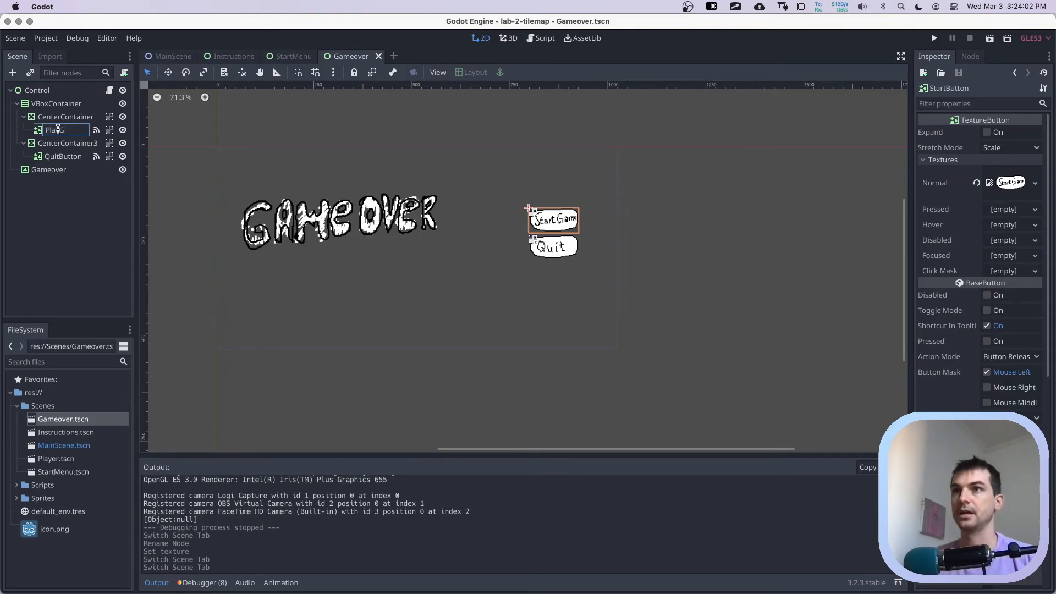
pyautogui.write('AgainButton')
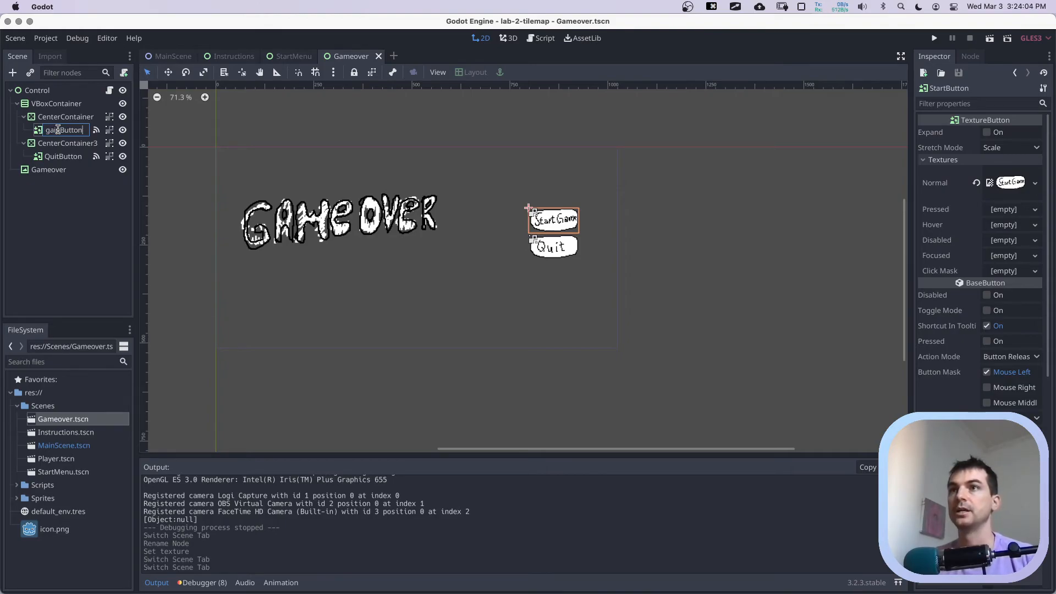
pyautogui.press('Return')
pyautogui.press('super+s')
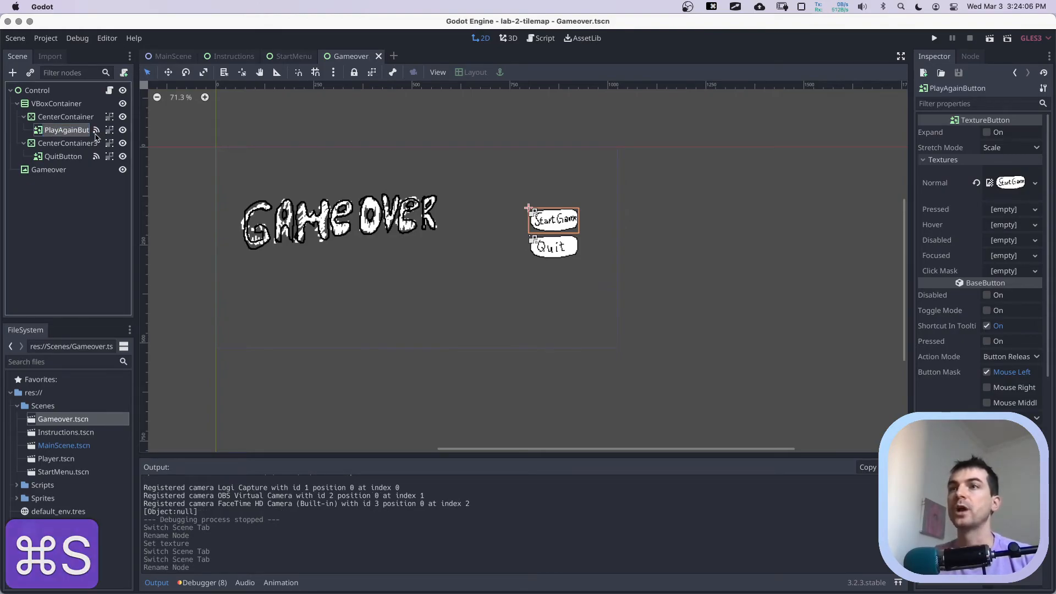
# Replace PlayAgainButton's normal texture with UI3.png from the Sprites/game_buttons folder and save the scene.
pyautogui.click(1035, 182)
pyautogui.click(989, 380)
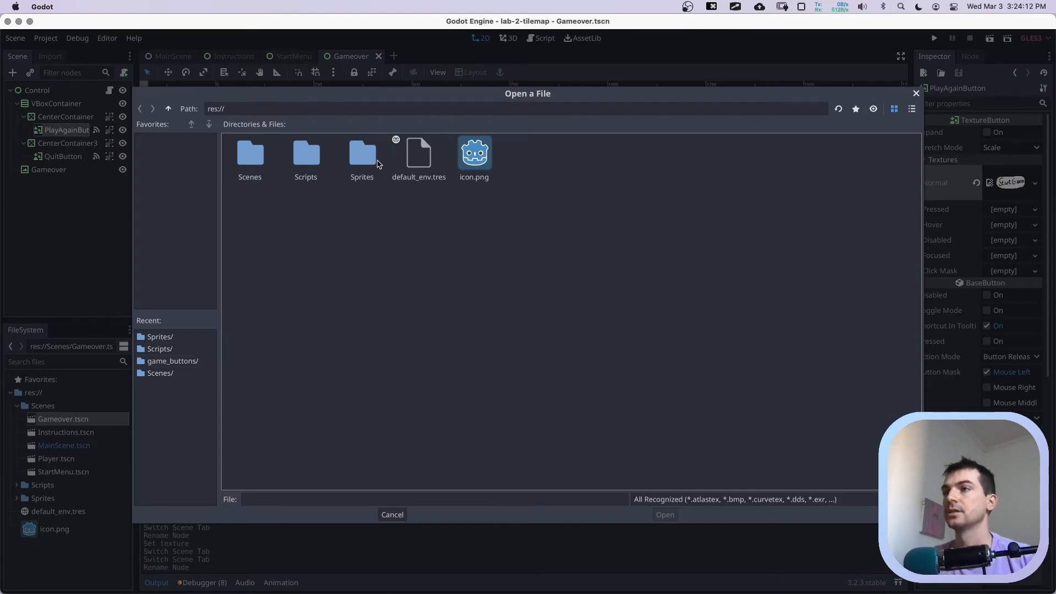
pyautogui.doubleClick(371, 158)
pyautogui.doubleClick(253, 152)
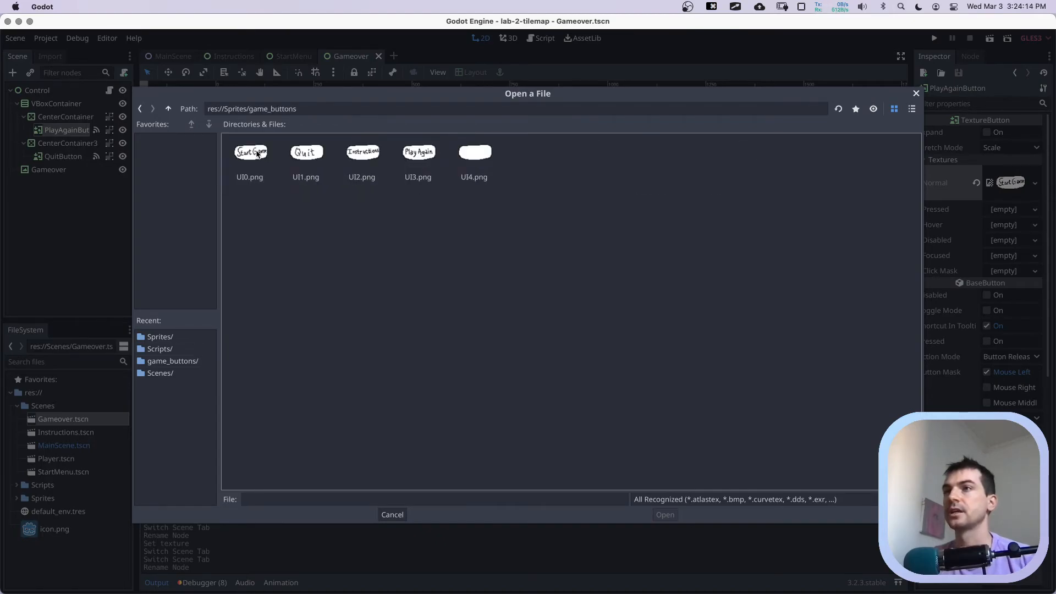
pyautogui.click(414, 154)
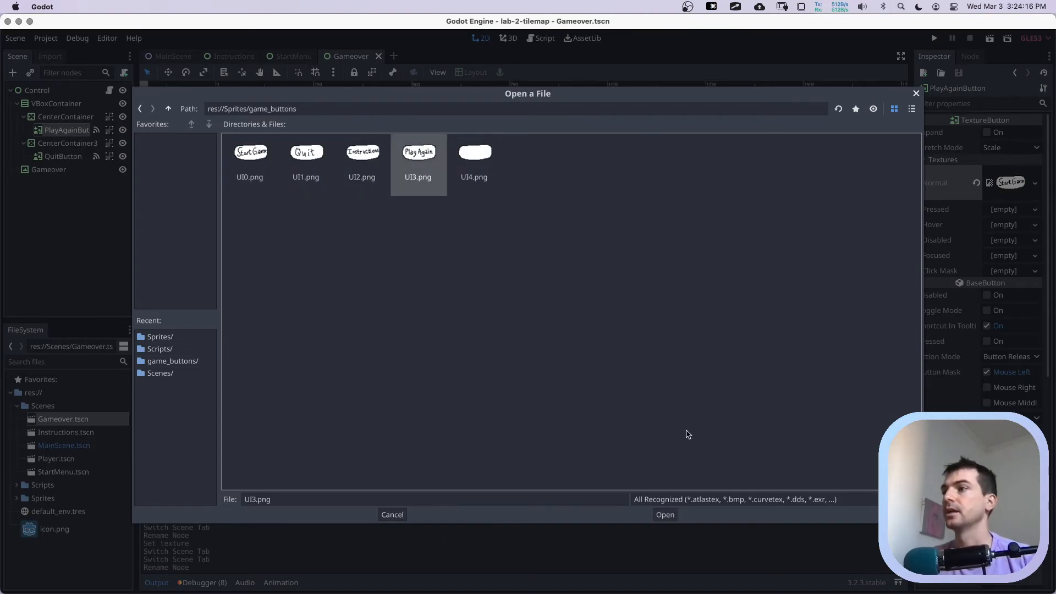
pyautogui.click(665, 514)
pyautogui.press('super+s')
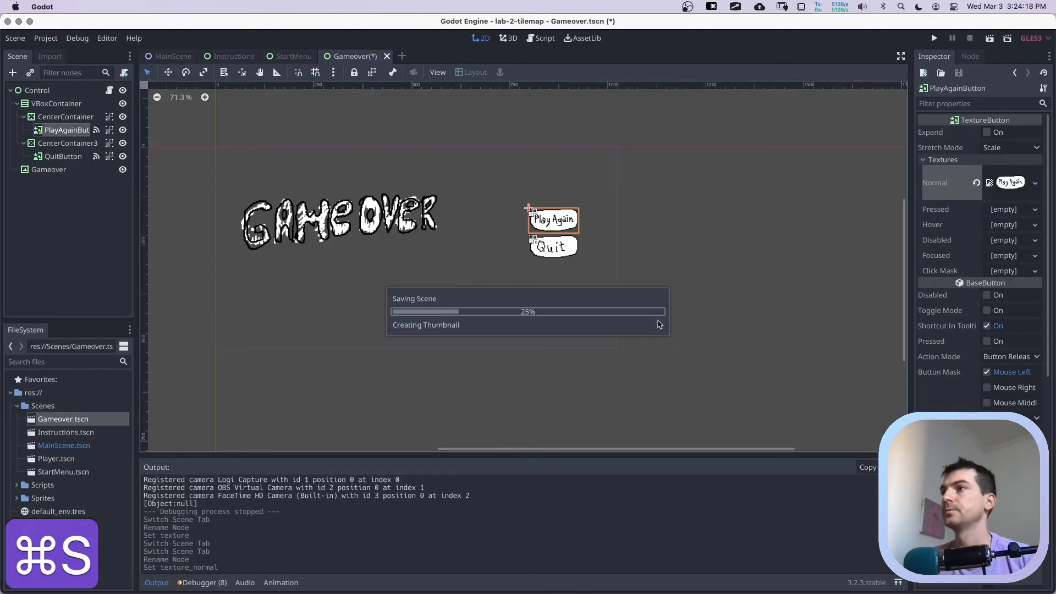
# Connect PlayAgainButton's pressed() signal to the _on_PlayAgainButton_pressed method on the Control node and save.
pyautogui.click(970, 58)
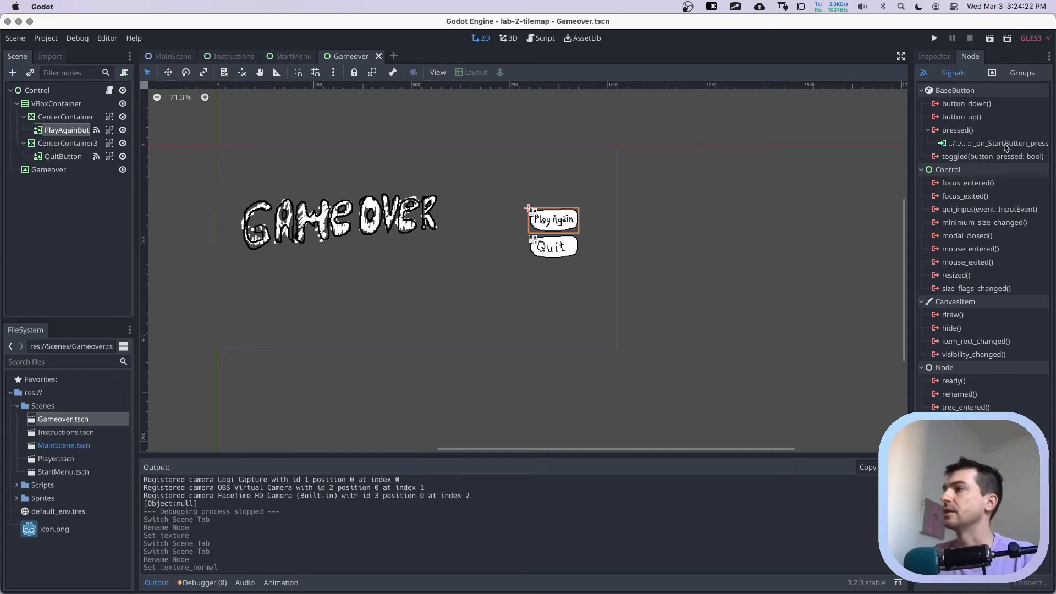
pyautogui.doubleClick(959, 130)
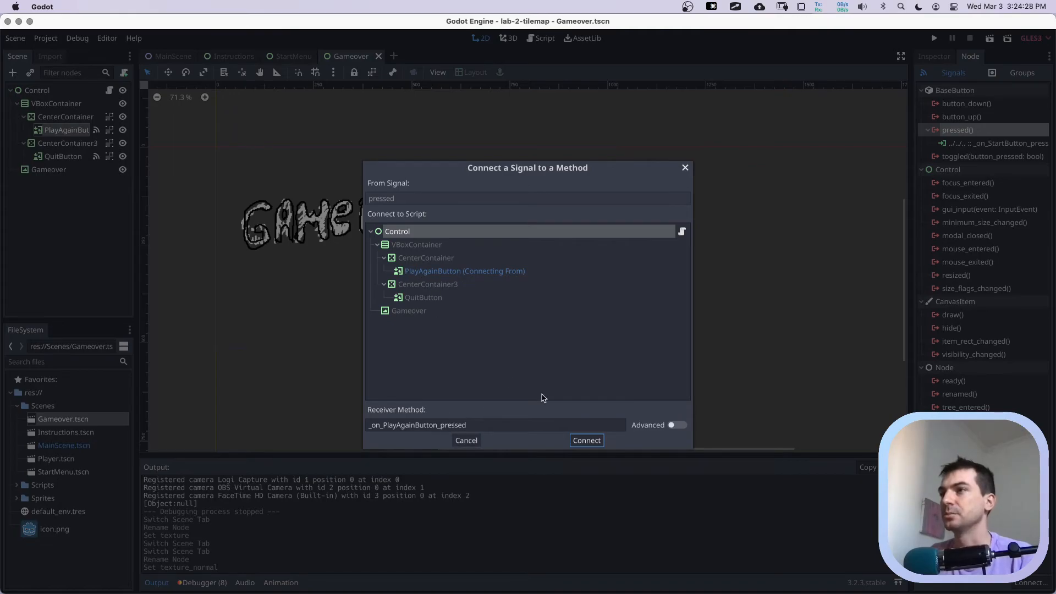
pyautogui.click(587, 441)
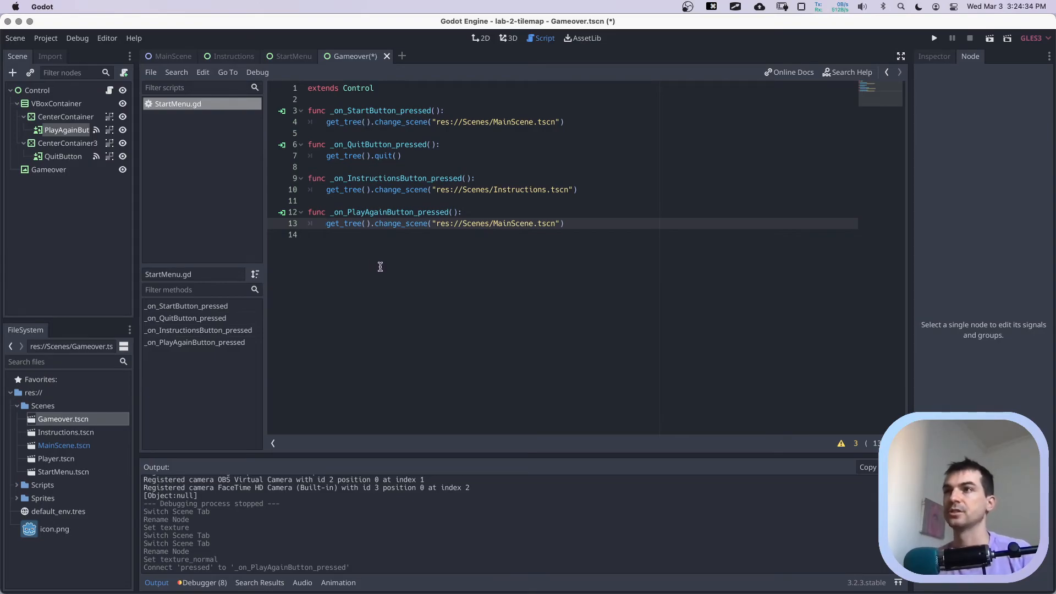
pyautogui.press('super+s')
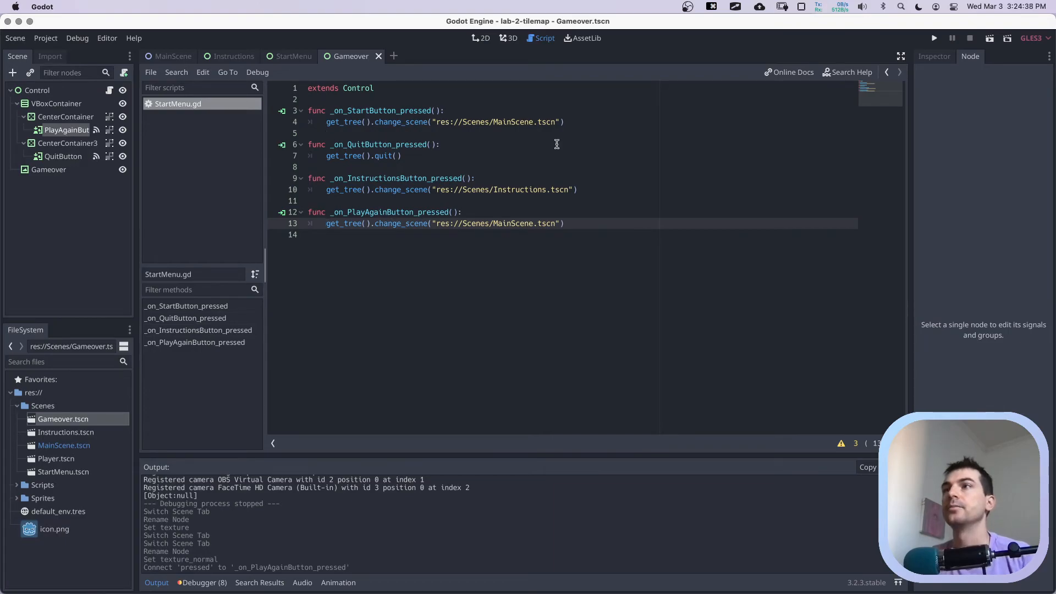
# Test-run the Gameover scene, trying its Play Again button and quitting the game with Quit, and save.
pyautogui.click(987, 41)
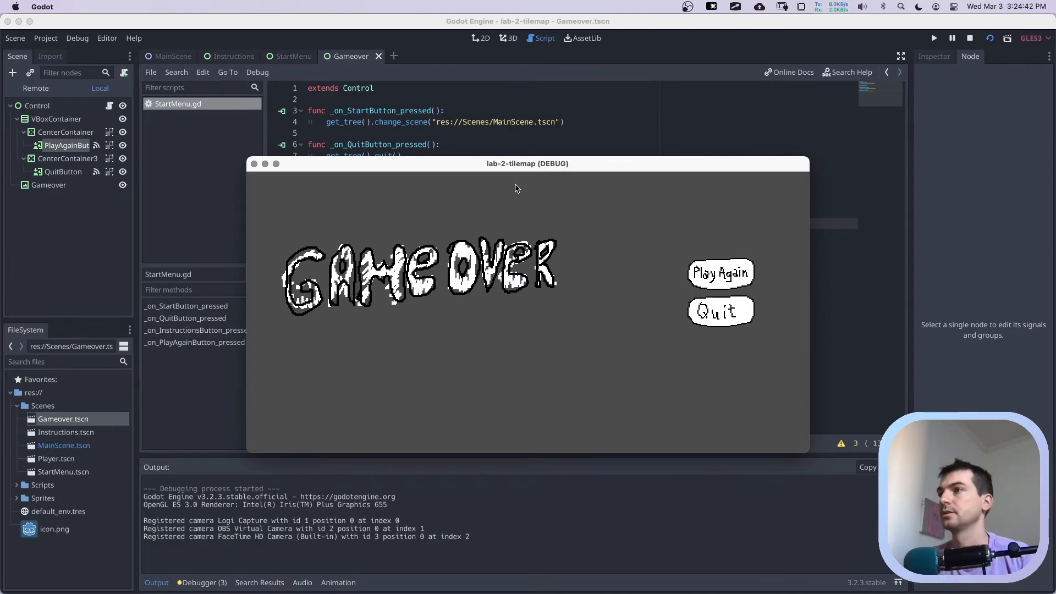
pyautogui.click(704, 277)
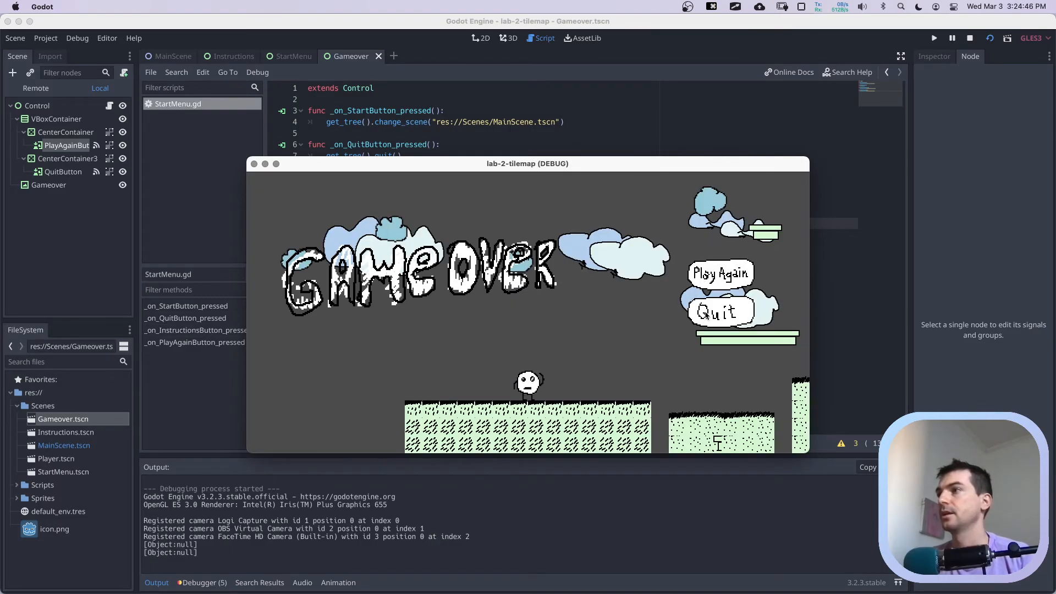
pyautogui.click(714, 315)
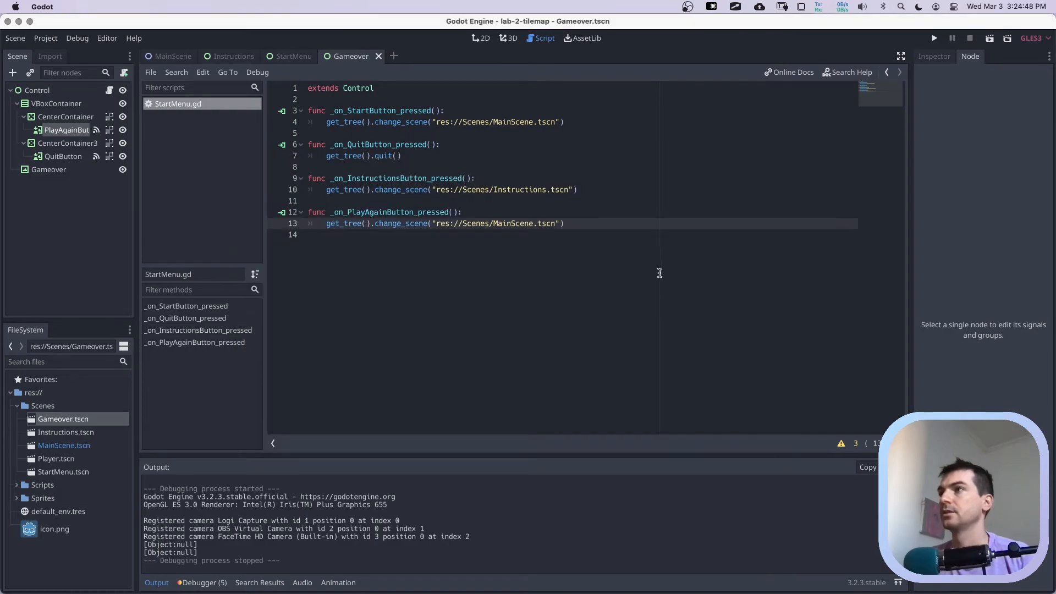
pyautogui.press('super+s')
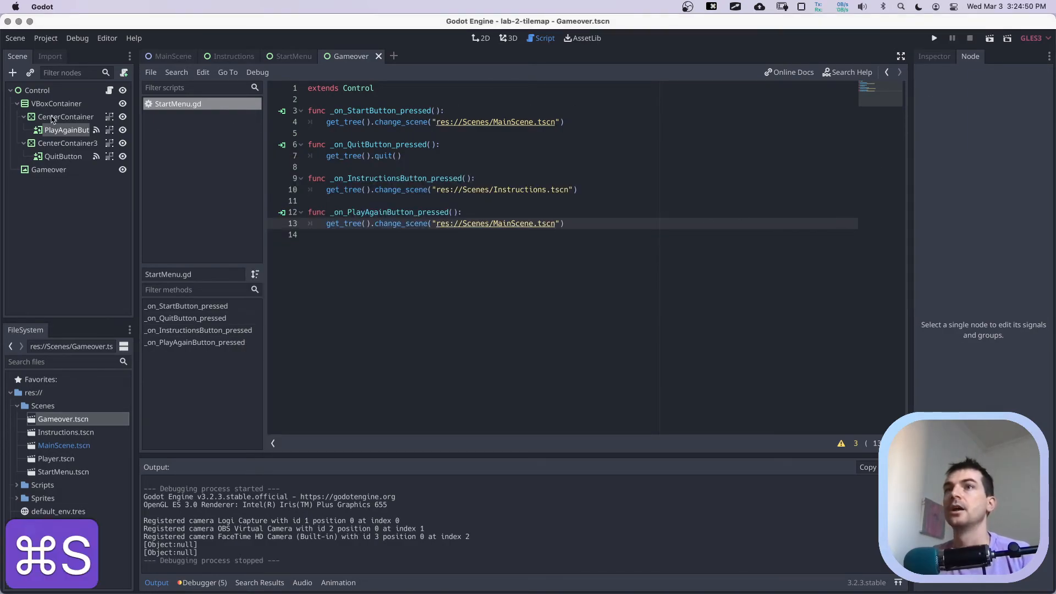
# Switch to MainScene, hide the Gameover node under GUI and save the scene.
pyautogui.hotkey('ctrl', 'Tab')
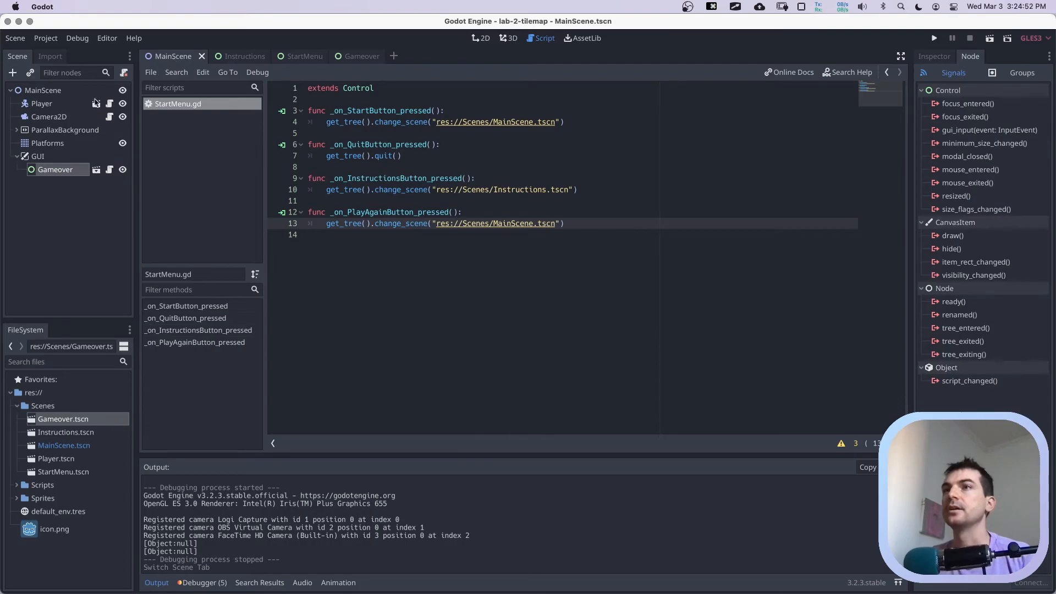
pyautogui.click(22, 89)
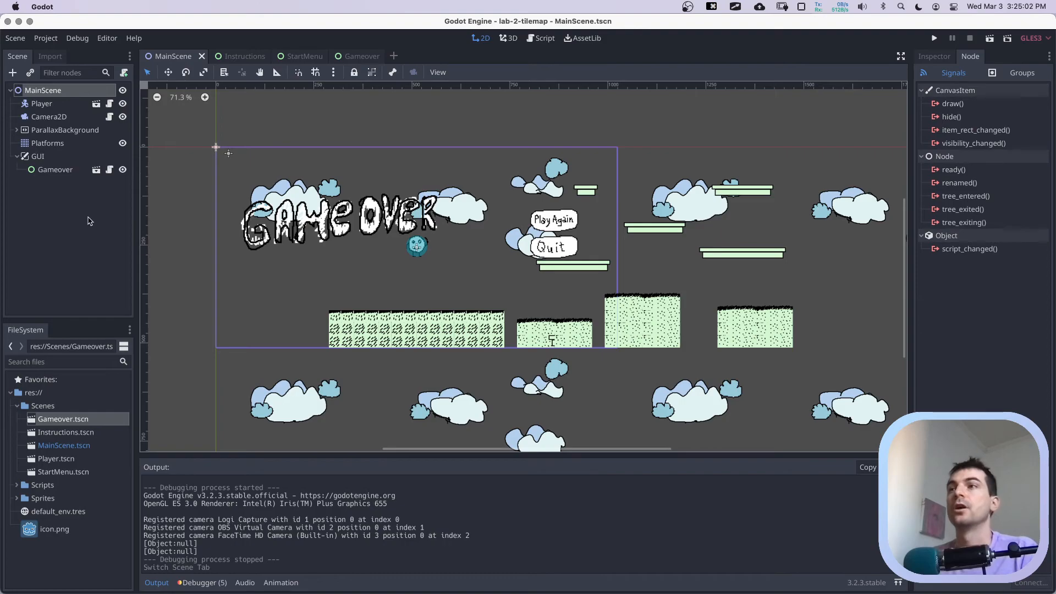
pyautogui.click(123, 170)
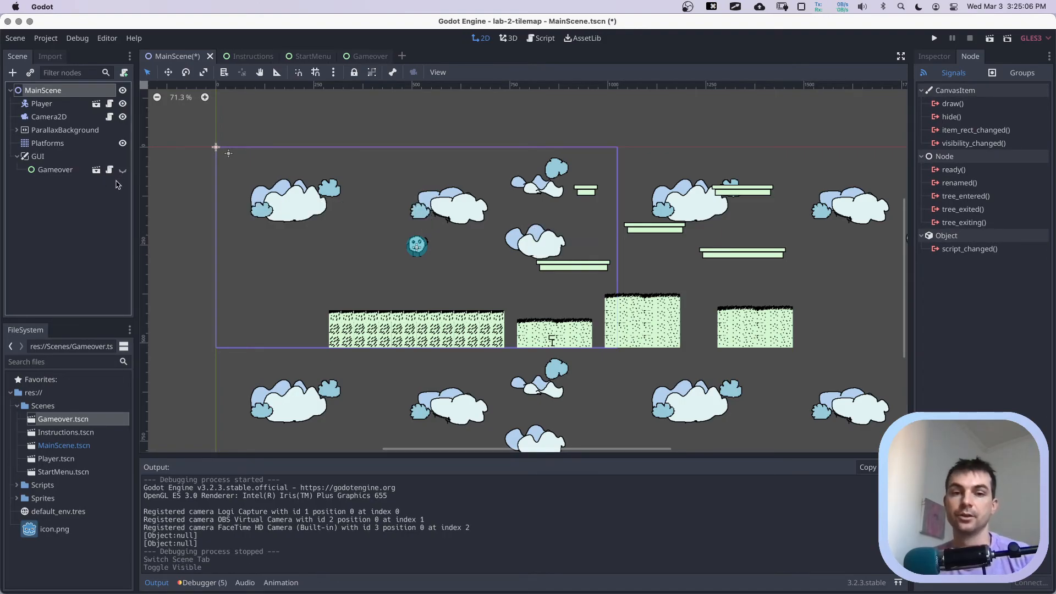
pyautogui.press('super+s')
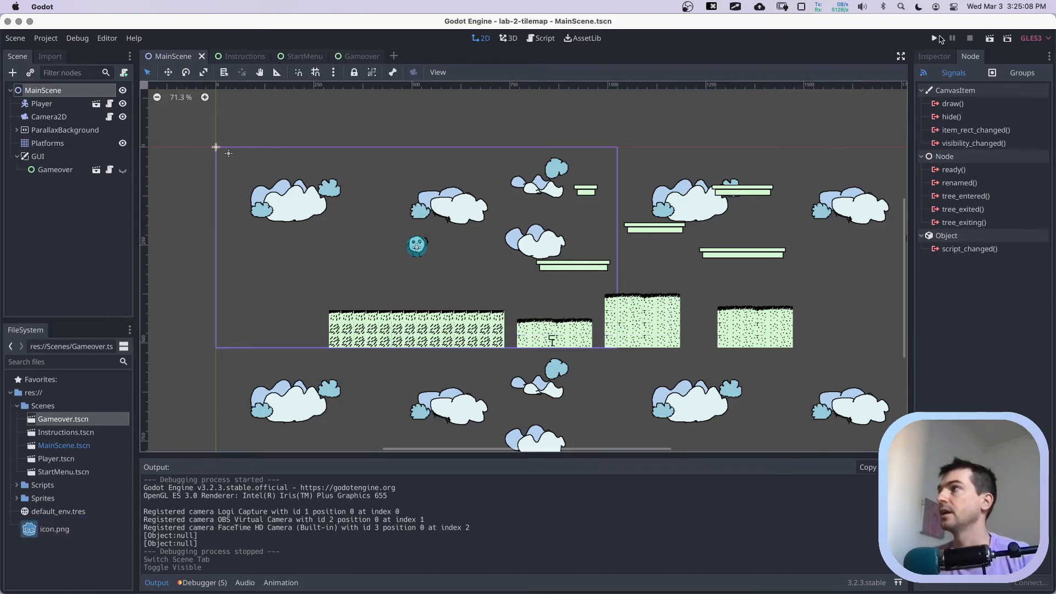
# Run the project and move and jump the player off the platform to test the game-over trigger.
pyautogui.click(932, 39)
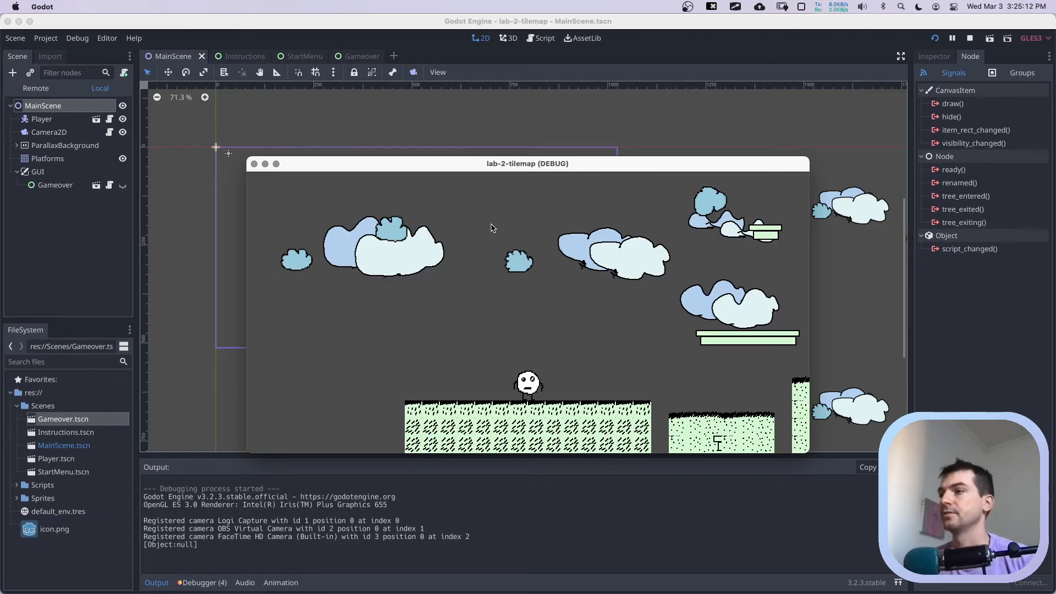
pyautogui.press('Right')
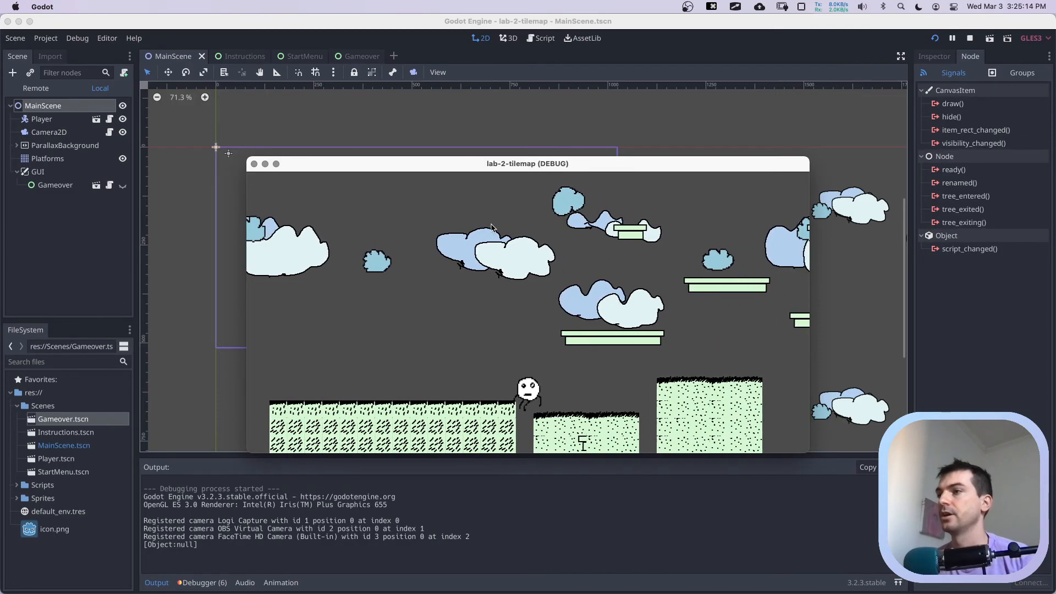
pyautogui.press('Up')
pyautogui.press('Left')
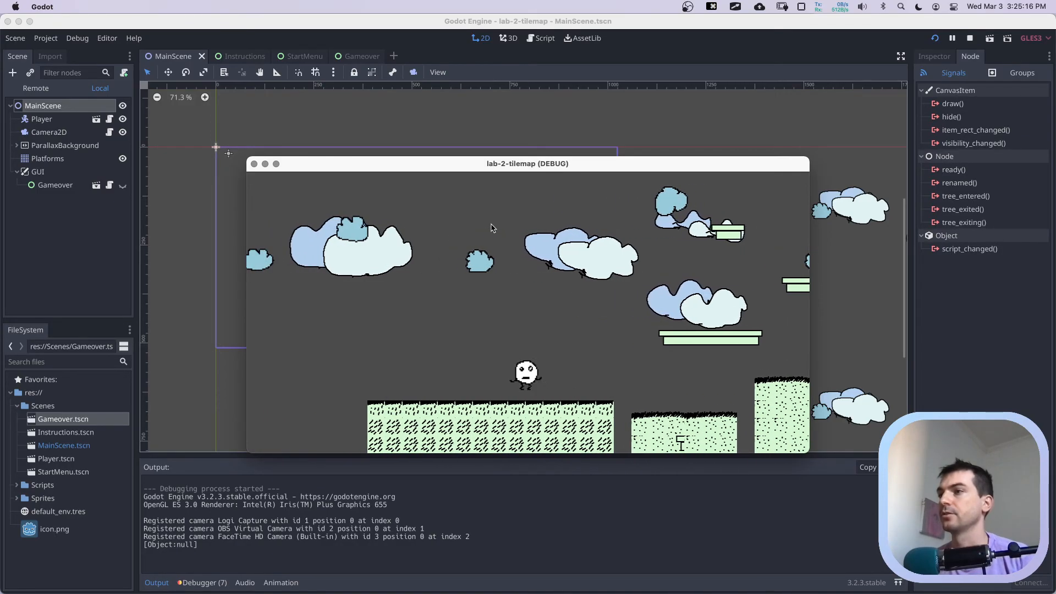
pyautogui.press('Left')
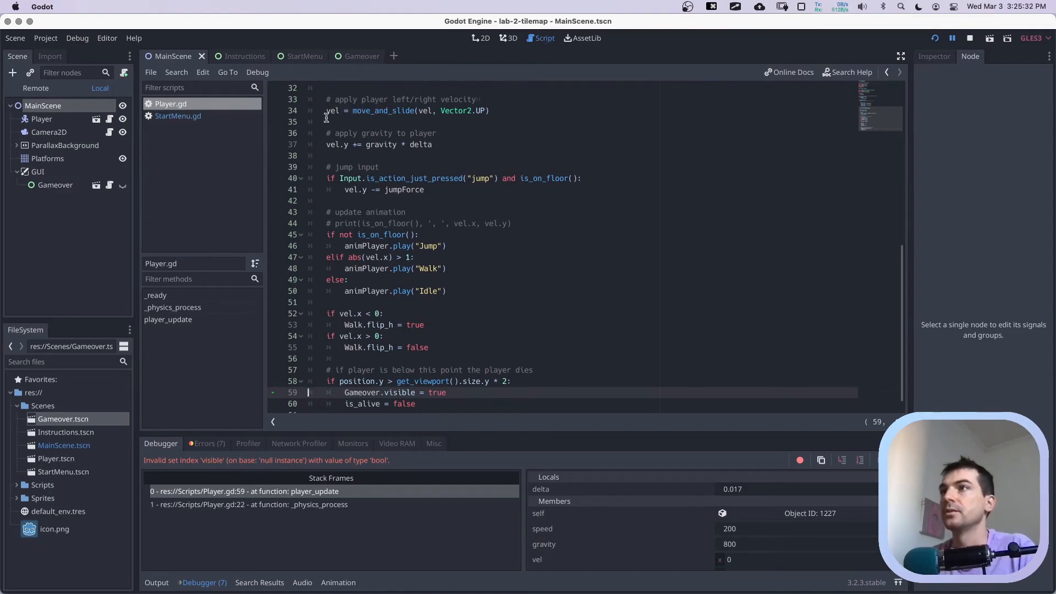
# Check the Gameover node path in Player.gd, rename MainScene's GUI CanvasLayer as UI to match it, and save.
pyautogui.click(177, 108)
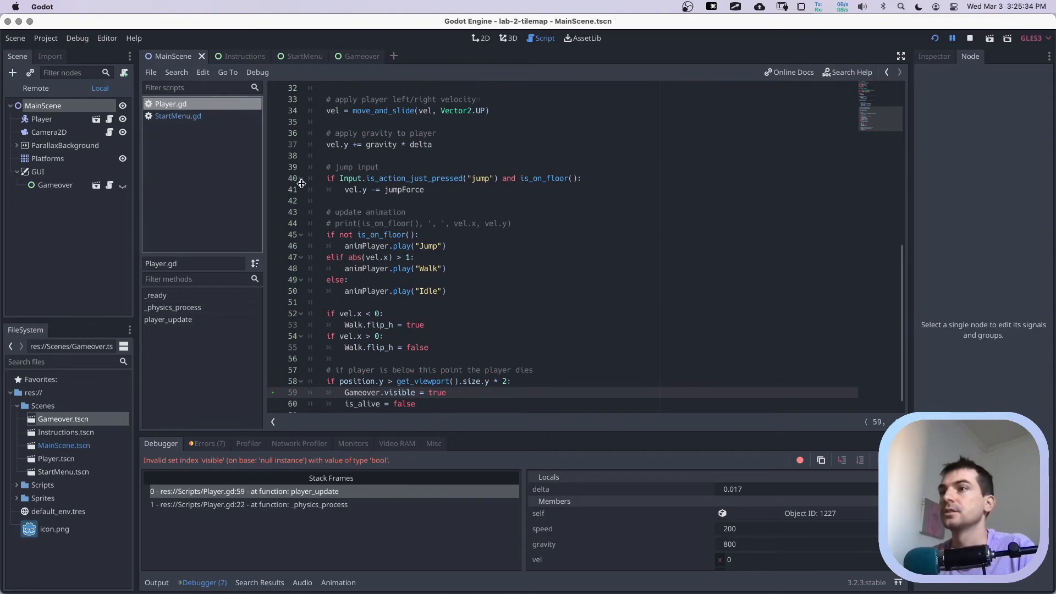
pyautogui.scroll(10, 440, 236)
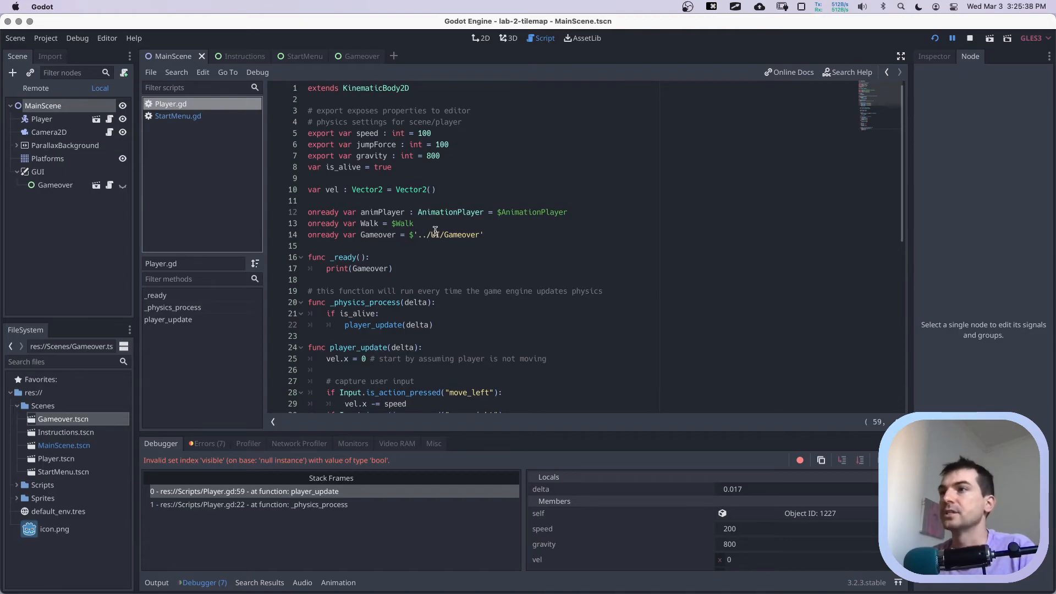
pyautogui.click(43, 173)
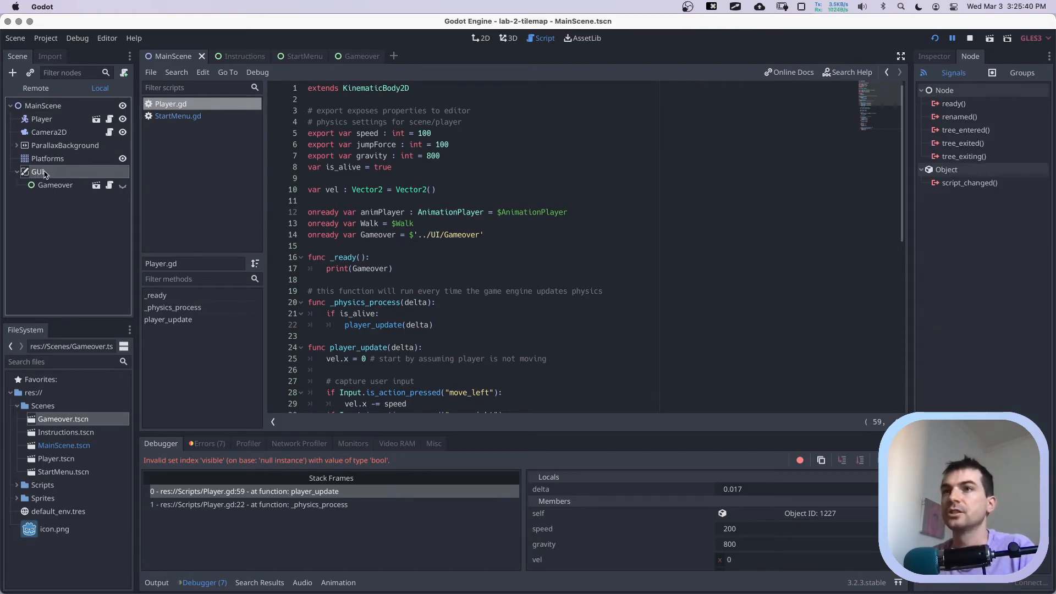
pyautogui.click(45, 174)
pyautogui.write('UI')
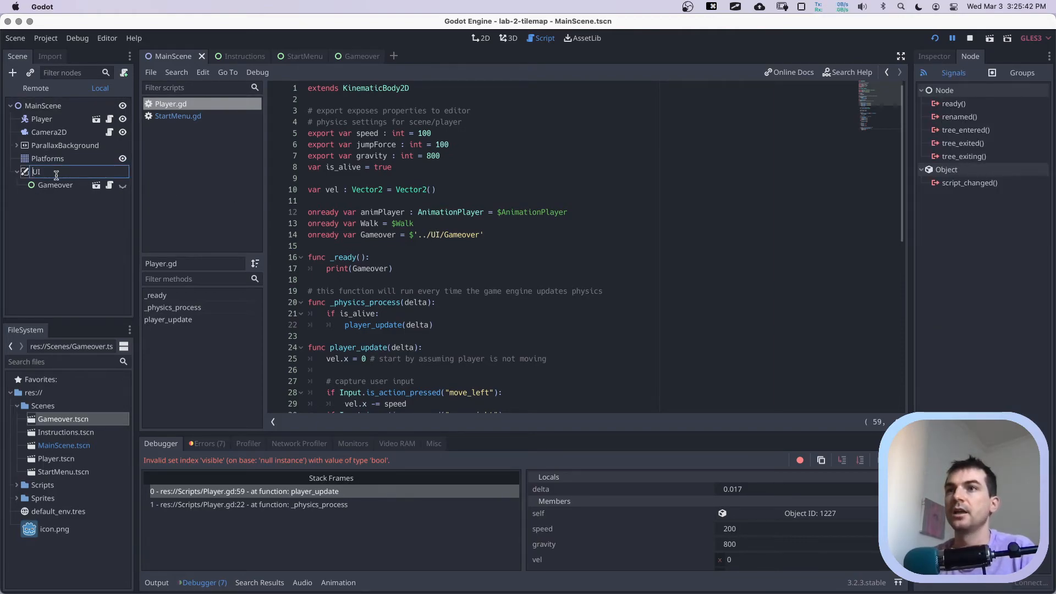
pyautogui.press('Return')
pyautogui.press('super+s')
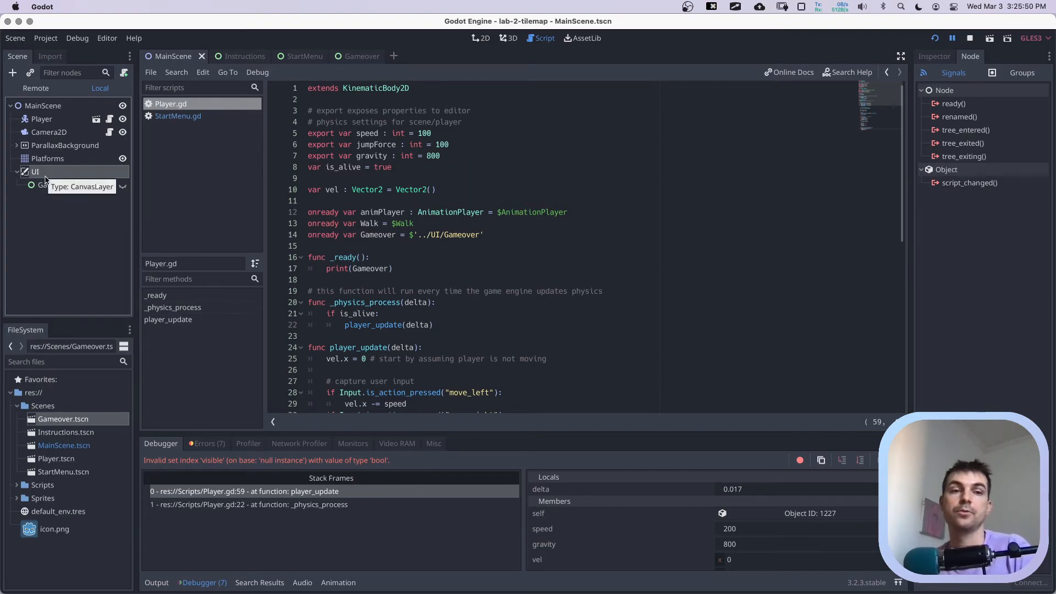
# Run MainScene, walk the player off the platform's left edge to trigger the game-over screen, and restart with Play Again.
pyautogui.click(989, 38)
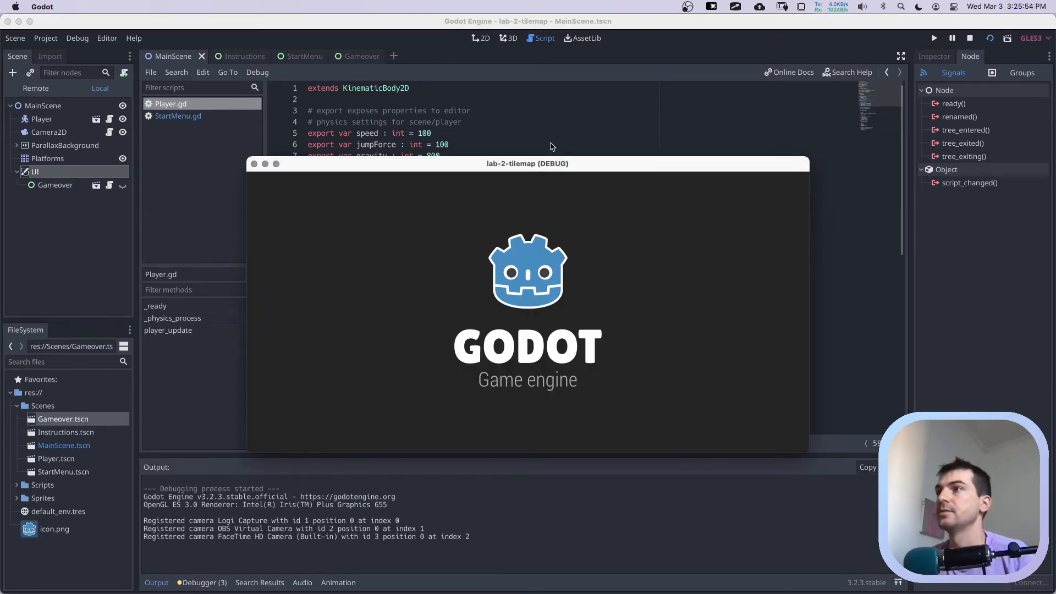
pyautogui.press('Left')
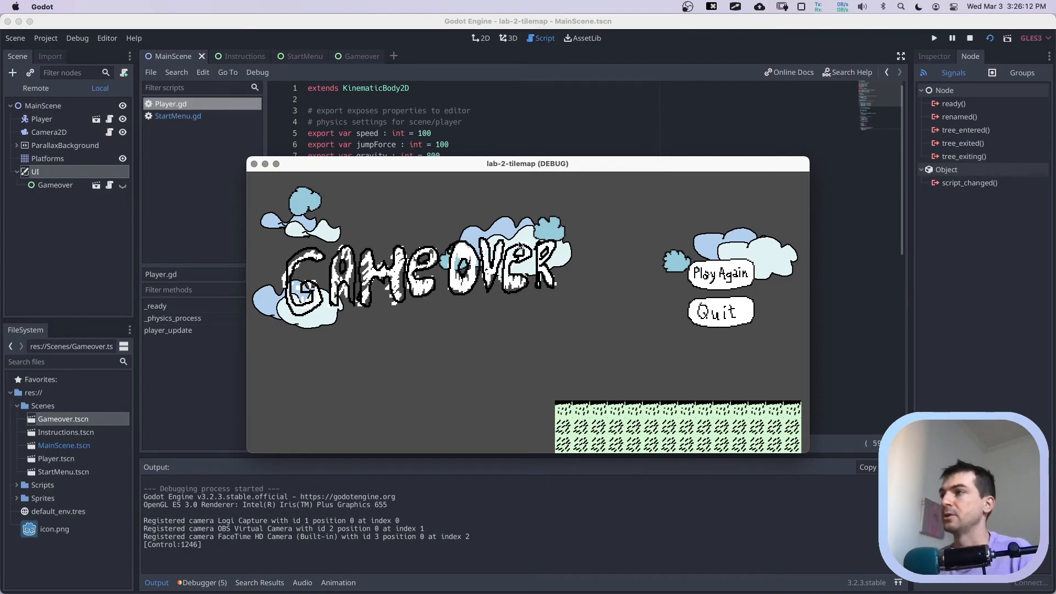
pyautogui.click(705, 281)
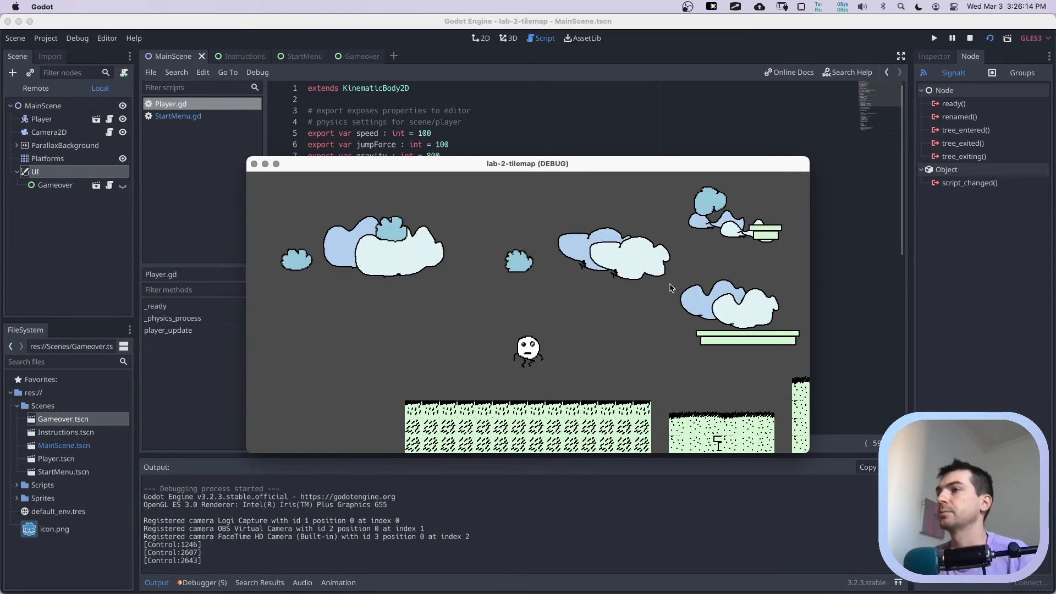
# Move and jump the player right across the platforms until it falls, exit with the Gameover screen's Quit button, and save the scene.
pyautogui.press('Right')
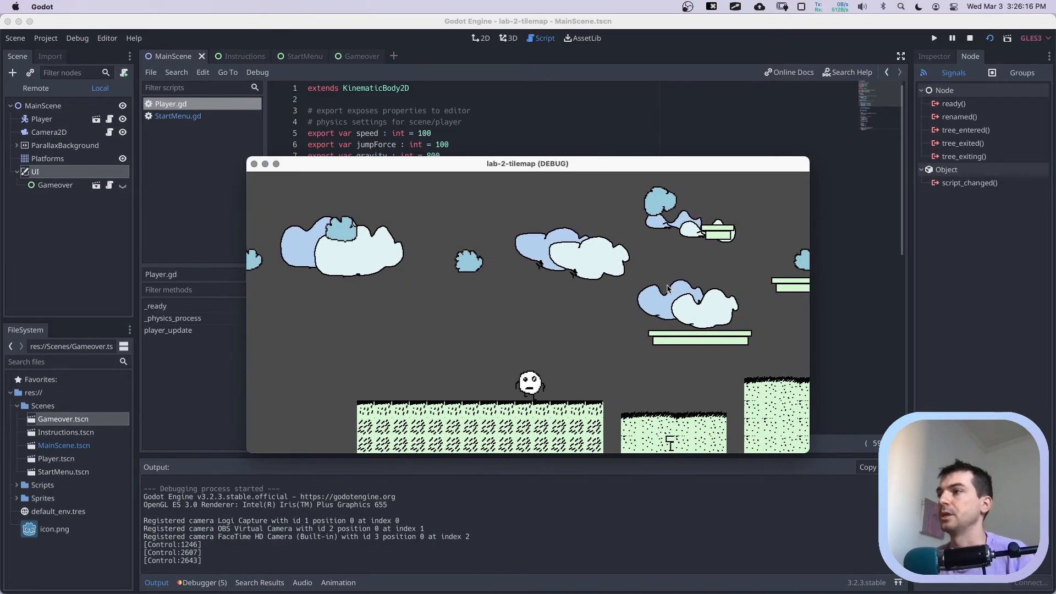
pyautogui.press('Right')
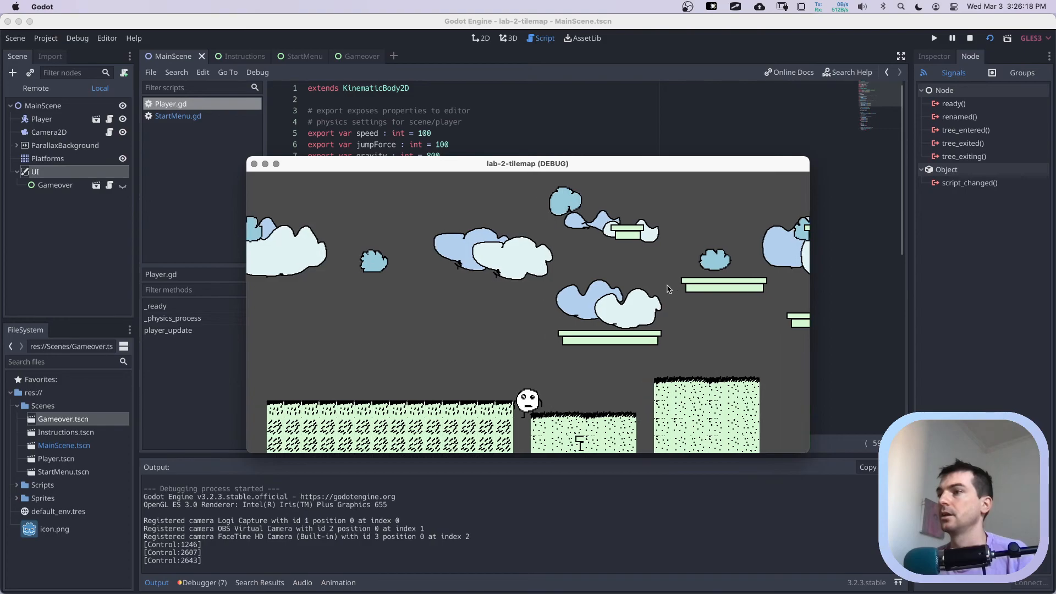
pyautogui.press('Left')
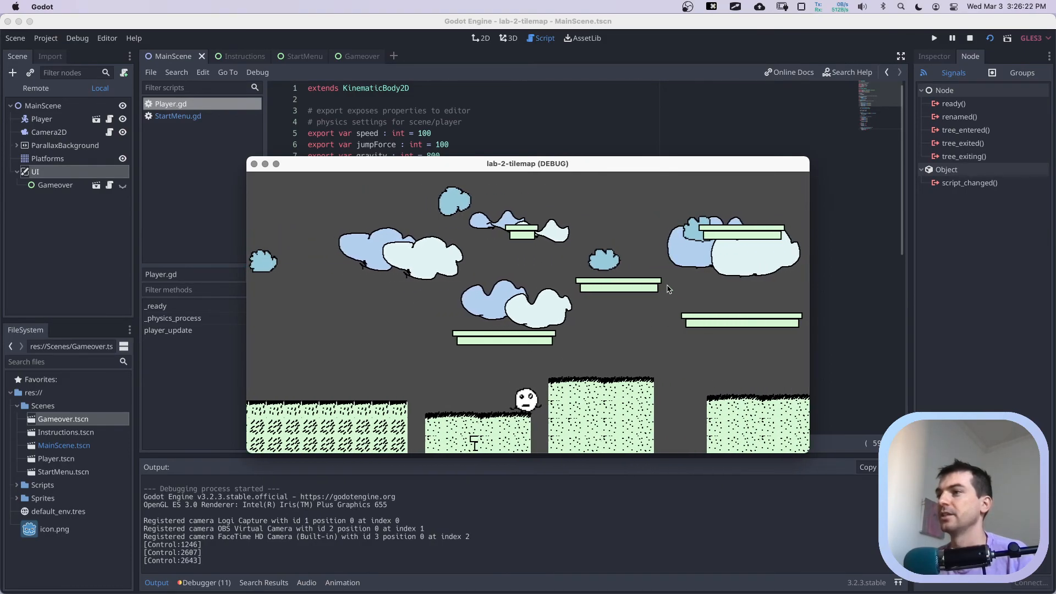
pyautogui.press('Up')
pyautogui.press('Right')
pyautogui.press('Up')
pyautogui.press('Right')
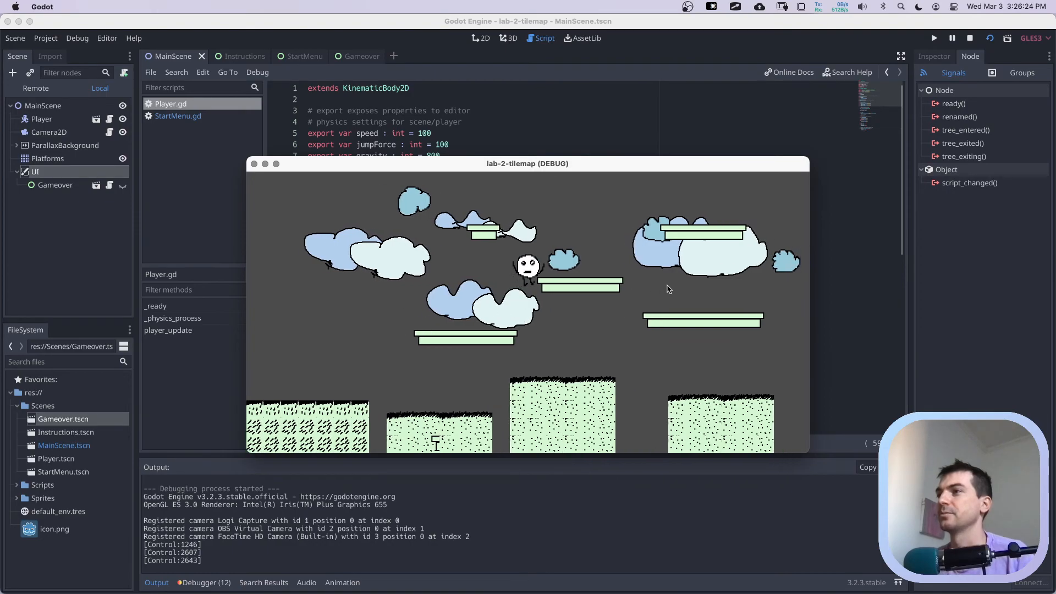
pyautogui.press('Up')
pyautogui.press('Right')
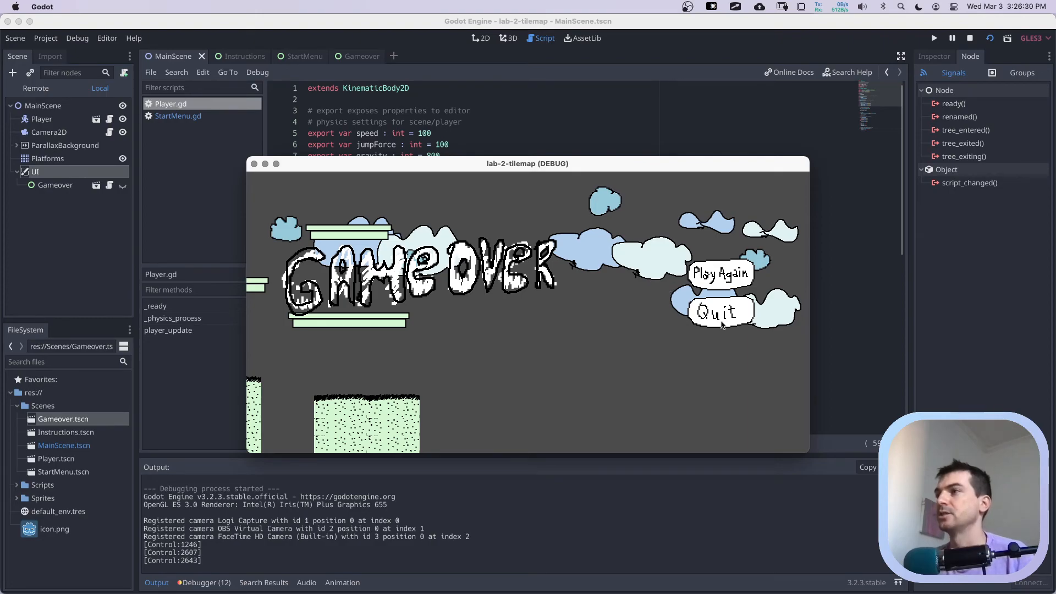
pyautogui.click(722, 322)
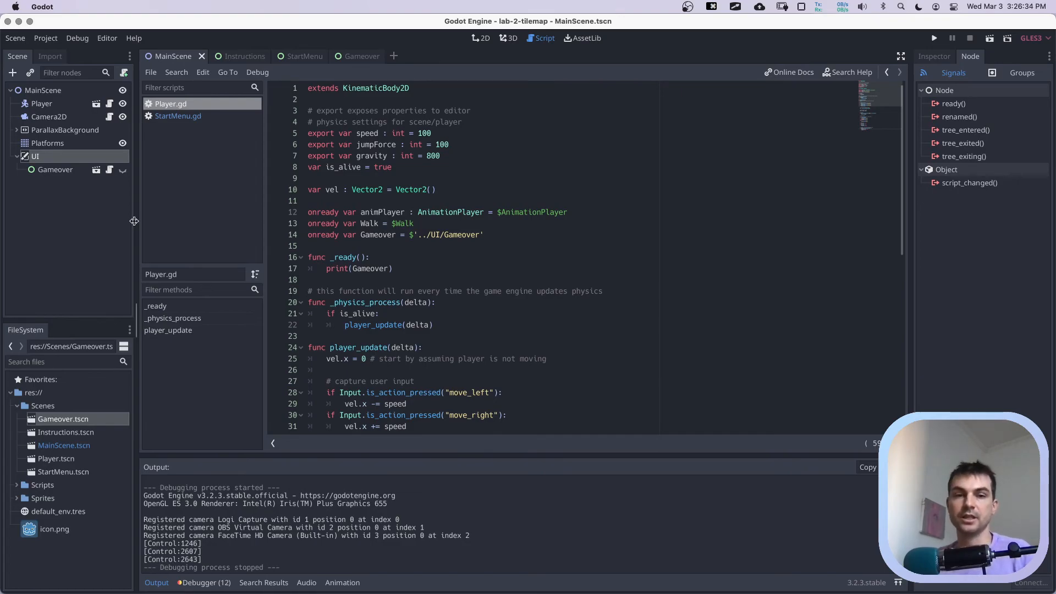
pyautogui.press('super+s')
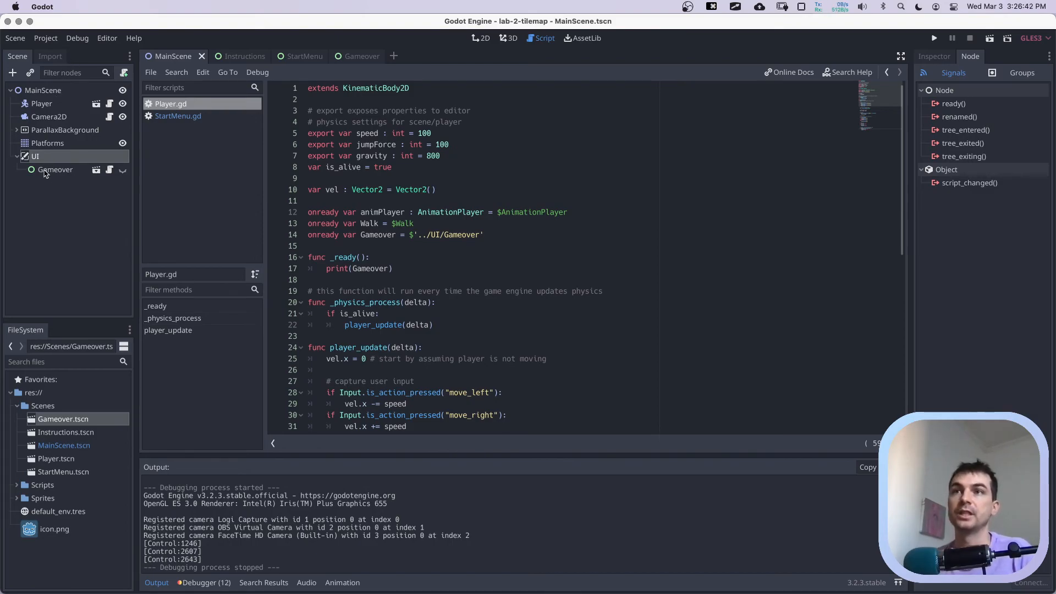
pyautogui.press('super+s')
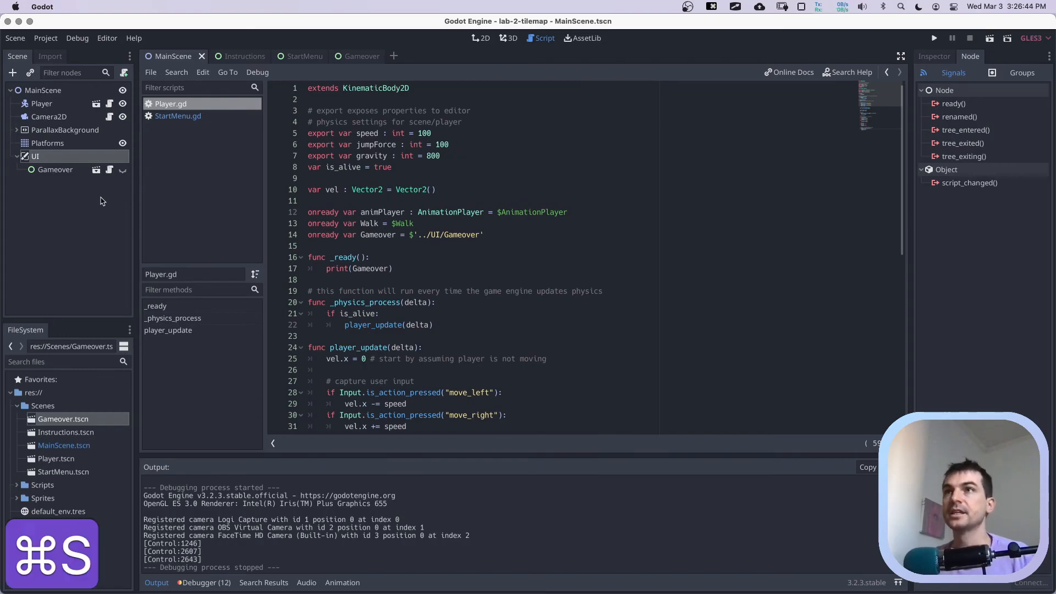
# Set the project's main scene to res://Scenes/StartMenu.tscn in the project settings and save.
pyautogui.click(48, 38)
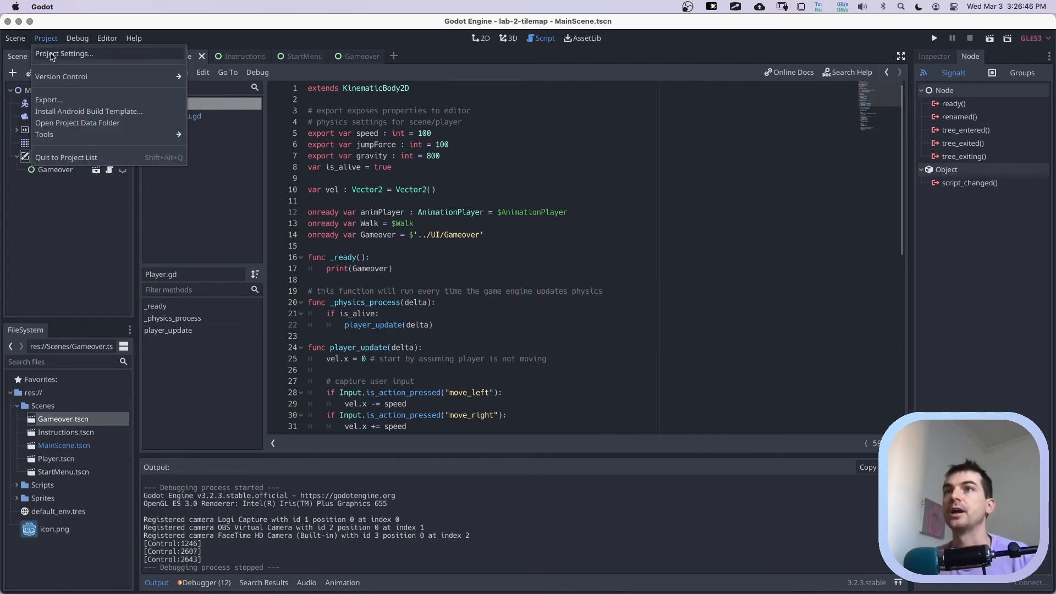
pyautogui.click(51, 54)
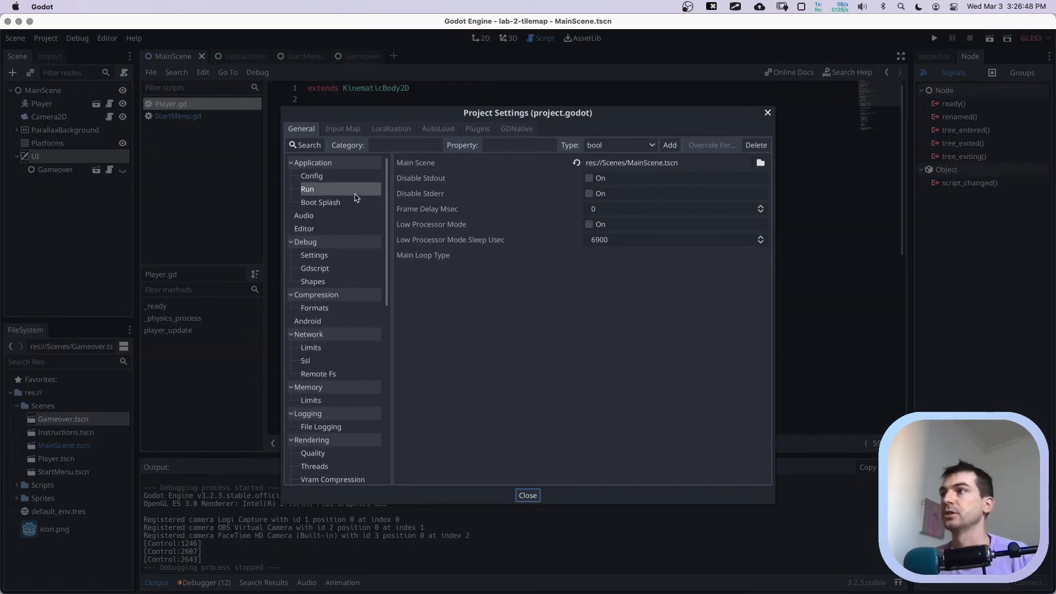
pyautogui.click(760, 163)
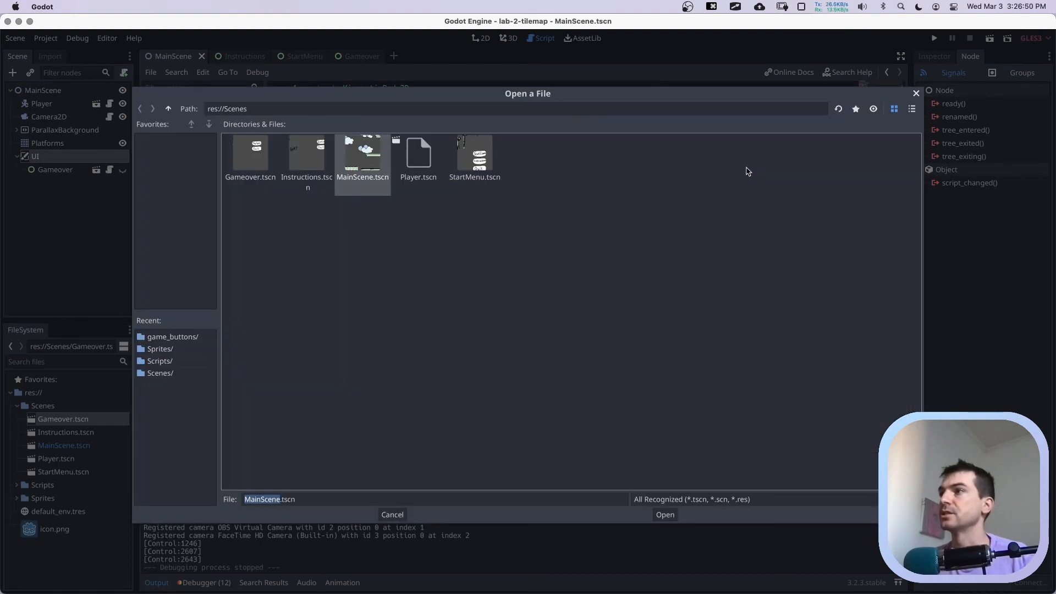
pyautogui.click(464, 165)
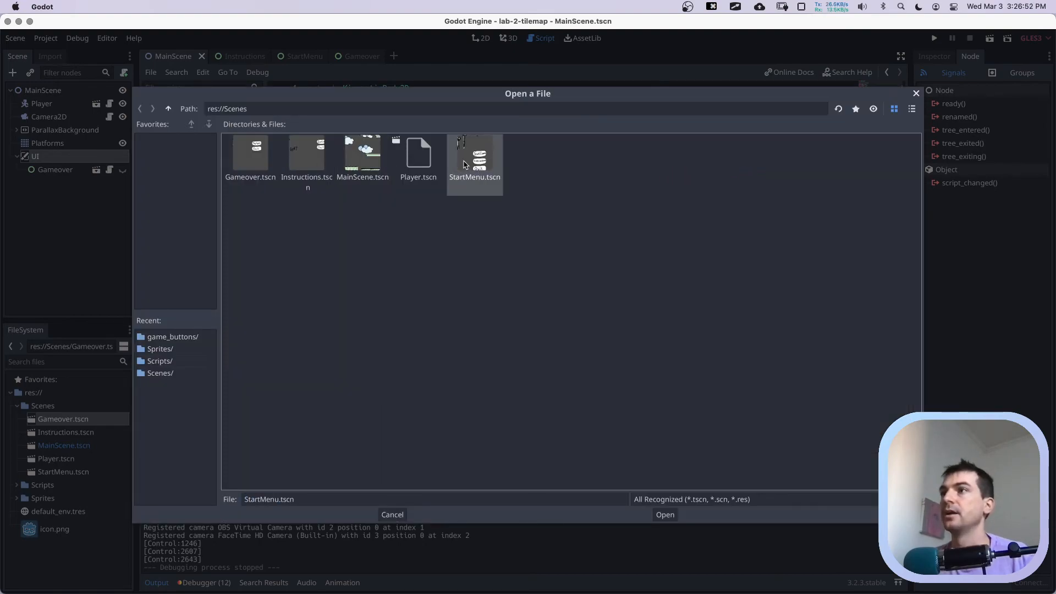
pyautogui.click(665, 515)
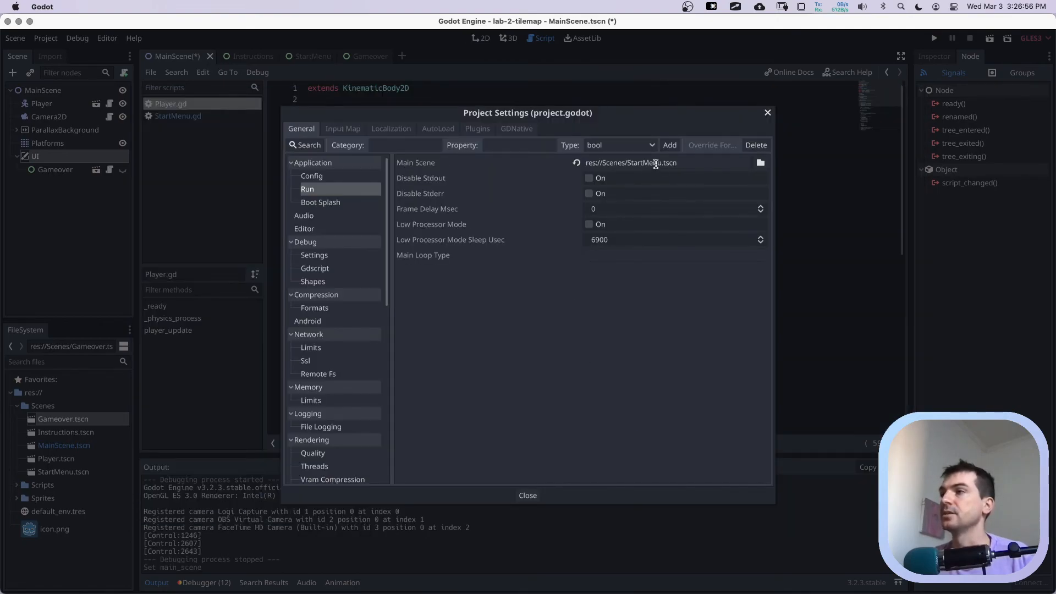
pyautogui.press('super+s')
pyautogui.click(767, 113)
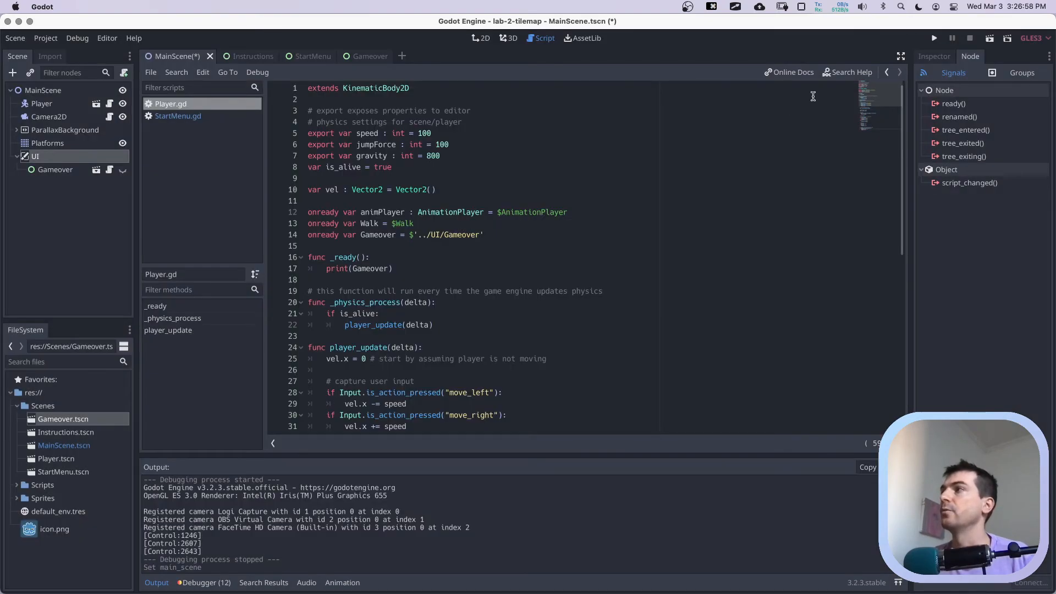
pyautogui.press('super+s')
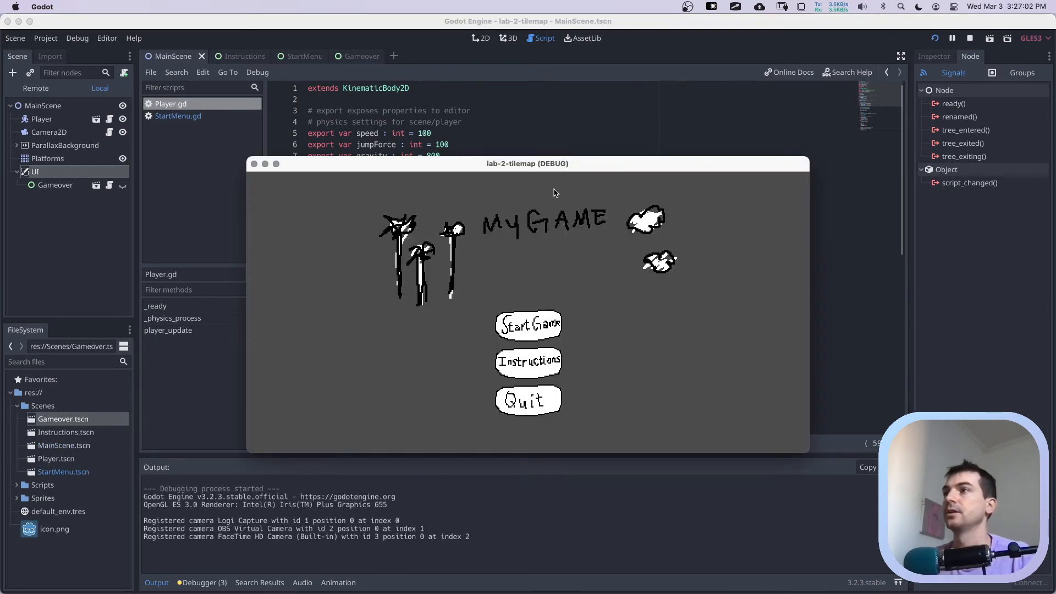
# Test the full game flow from the start menu: open Instructions, start the game, run the player off the platform, and quit.
pyautogui.moveTo(554, 164); pyautogui.dragTo(520, 98)
pyautogui.click(490, 292)
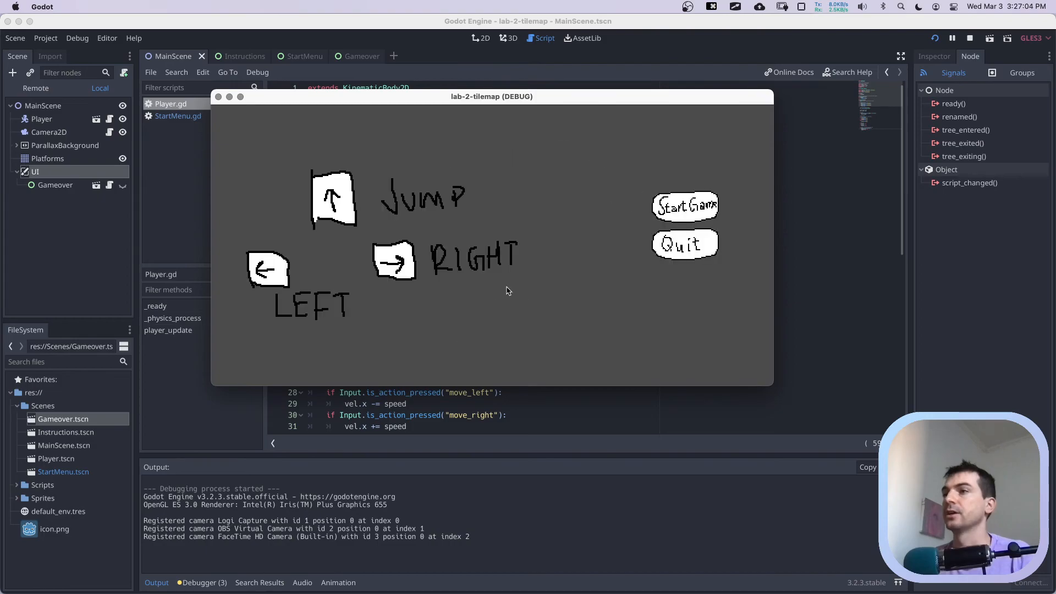
pyautogui.click(687, 198)
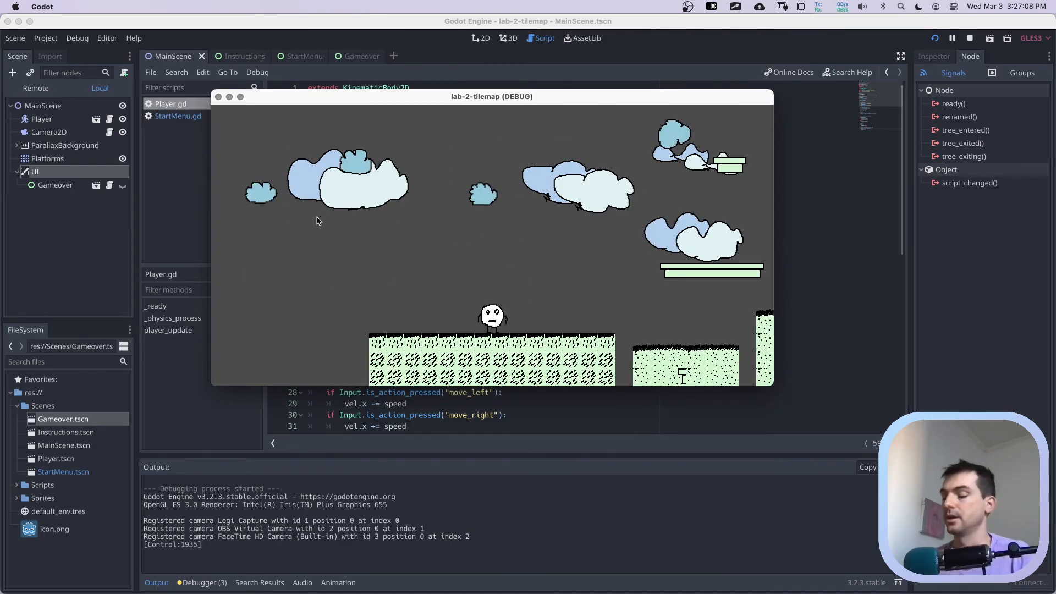
pyautogui.press('Right')
pyautogui.press('Left')
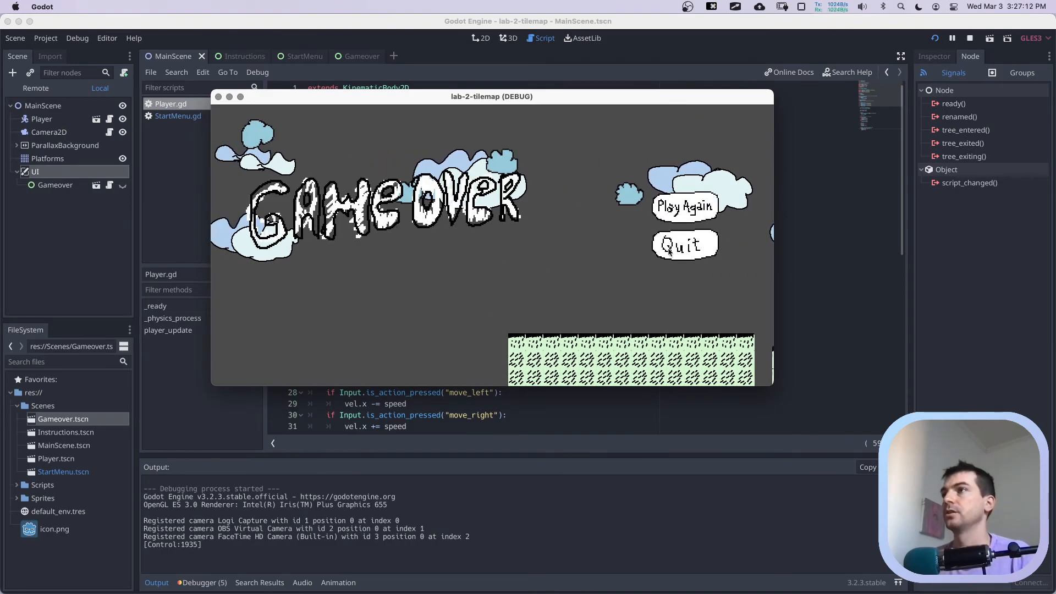
pyautogui.click(671, 253)
# Rename the project to lab-3-startmenu in the application configuration settings and save.
pyautogui.click(46, 39)
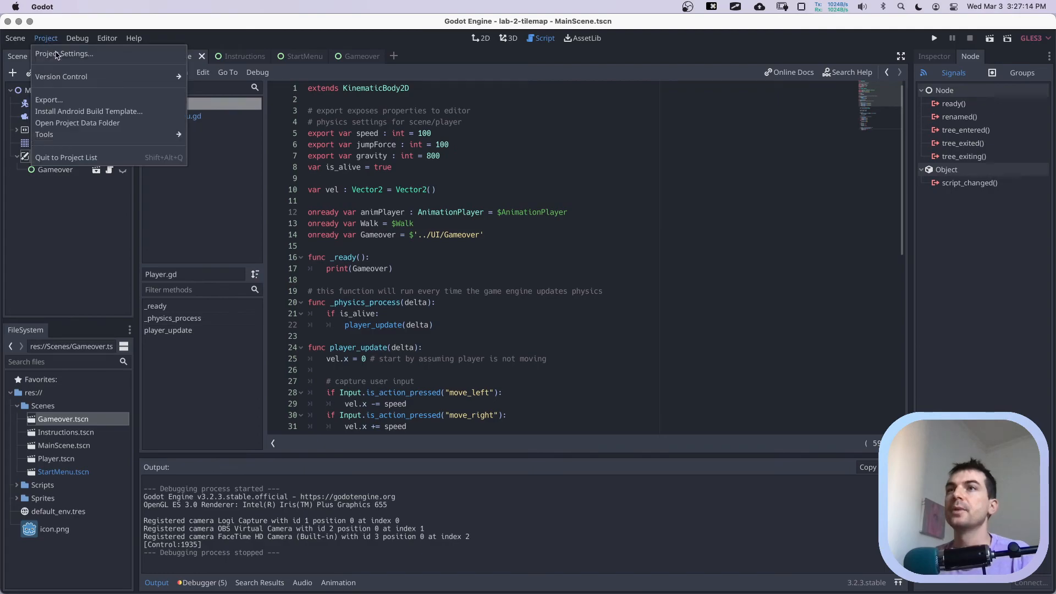
pyautogui.click(58, 53)
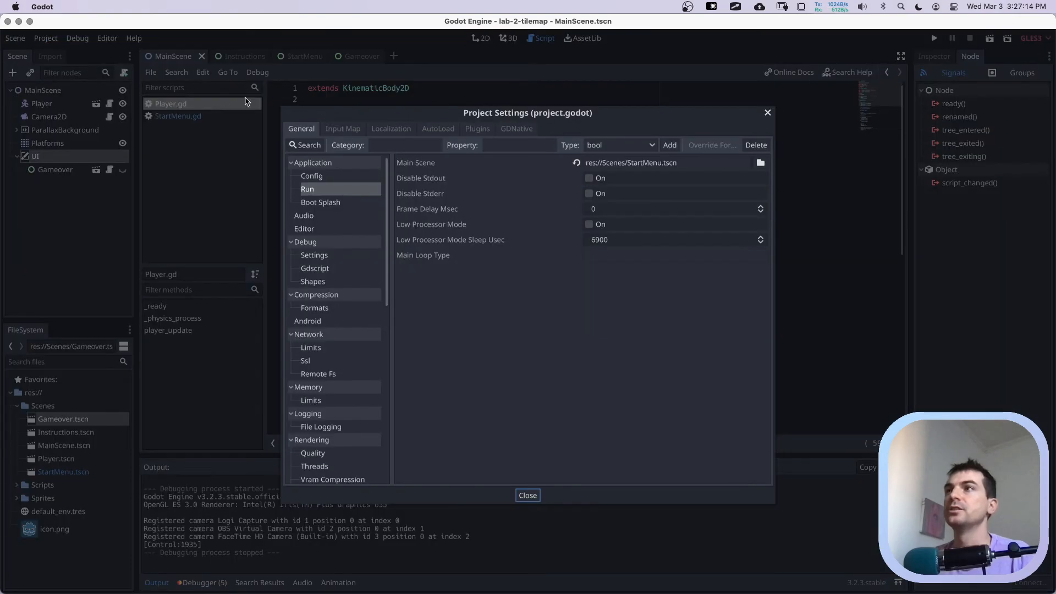
pyautogui.click(312, 176)
pyautogui.doubleClick(661, 163)
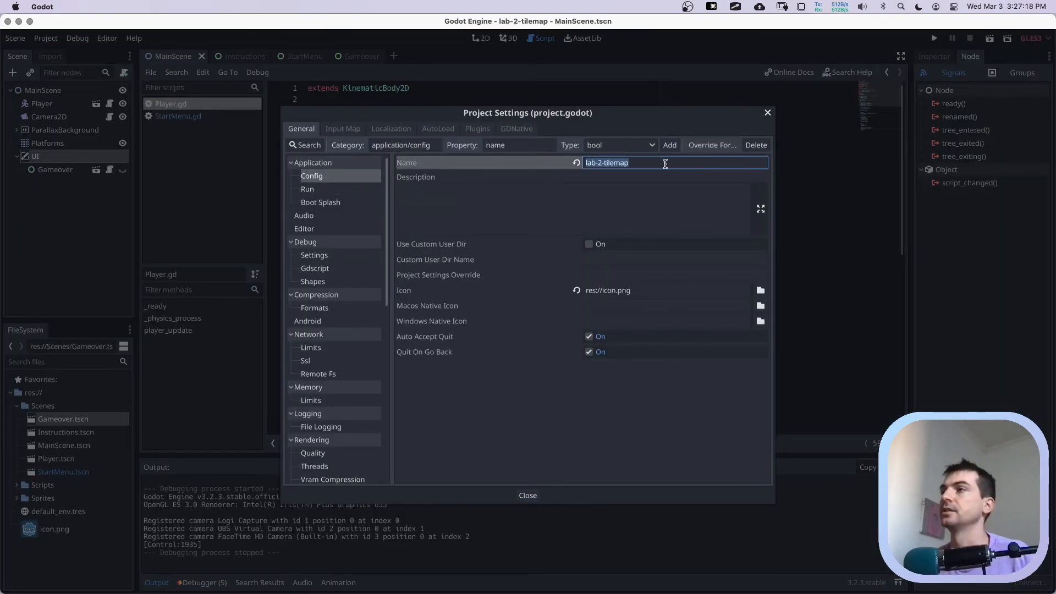
pyautogui.write('lab-')
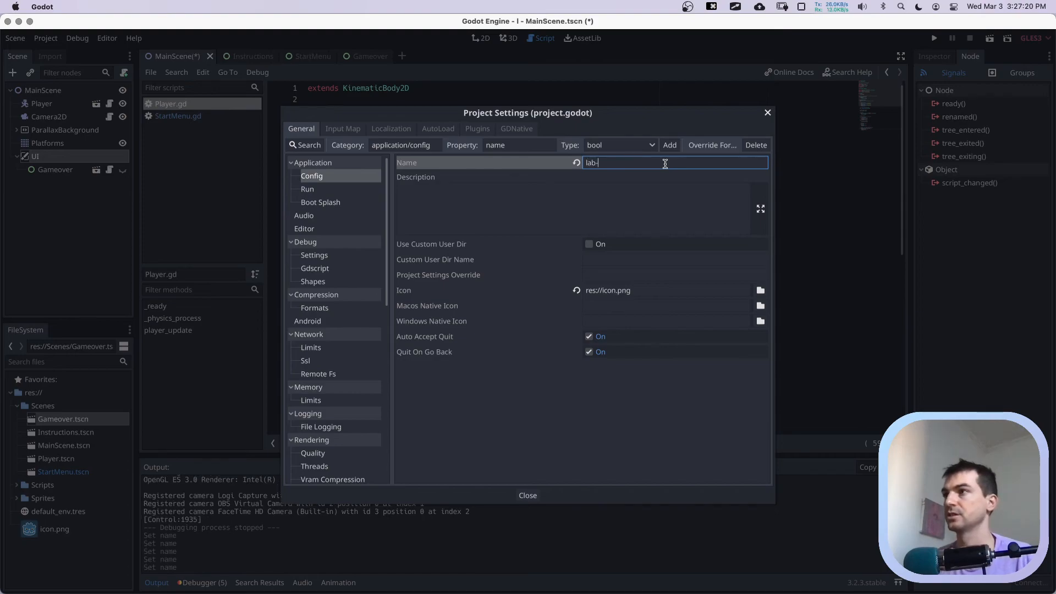
pyautogui.write('3-')
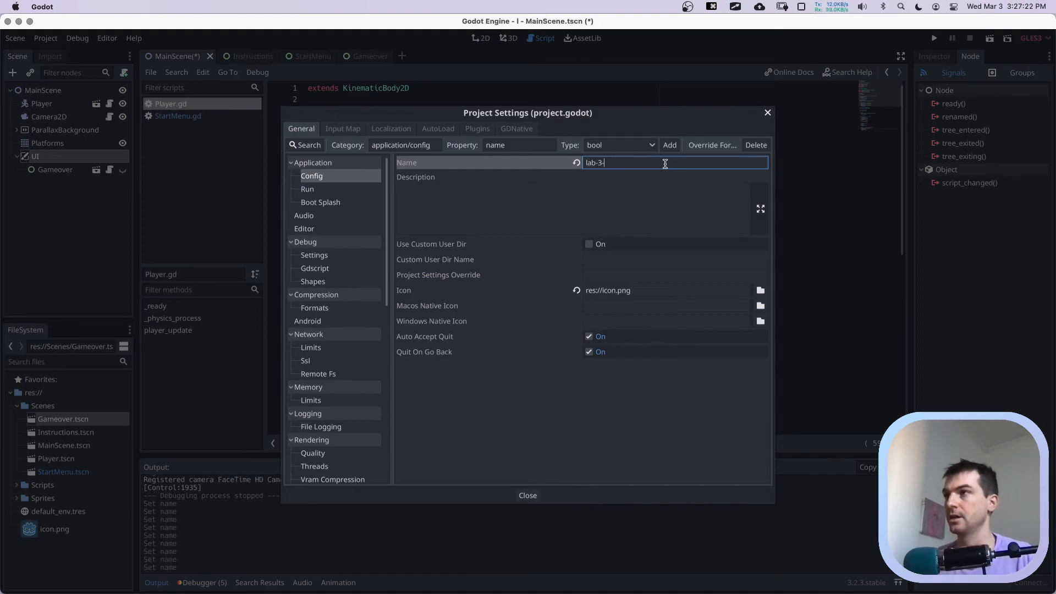
pyautogui.write('ui')
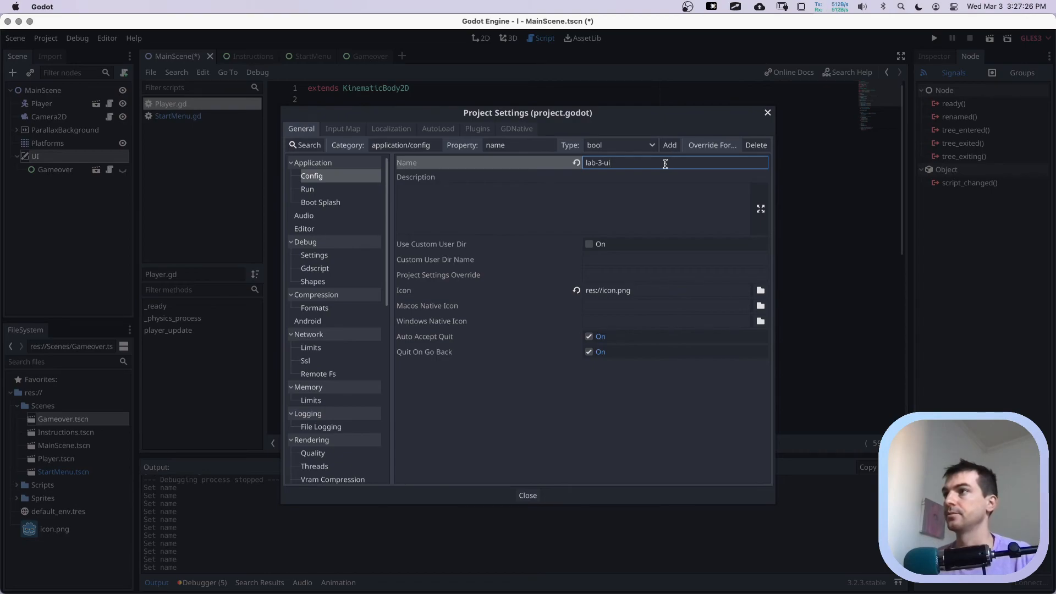
pyautogui.write('j')
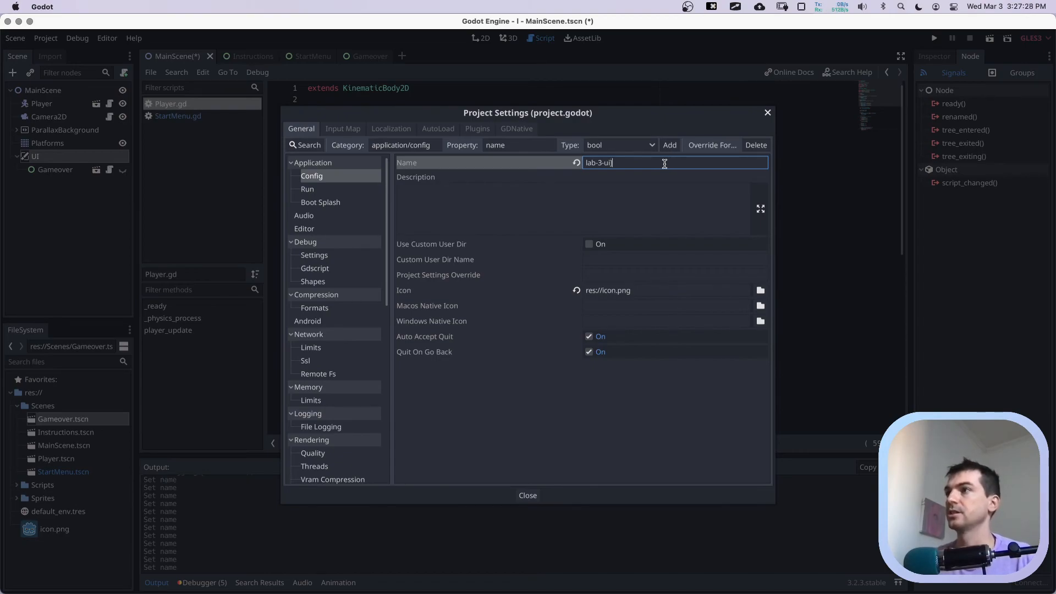
pyautogui.press('BackSpace')
pyautogui.write('startmen')
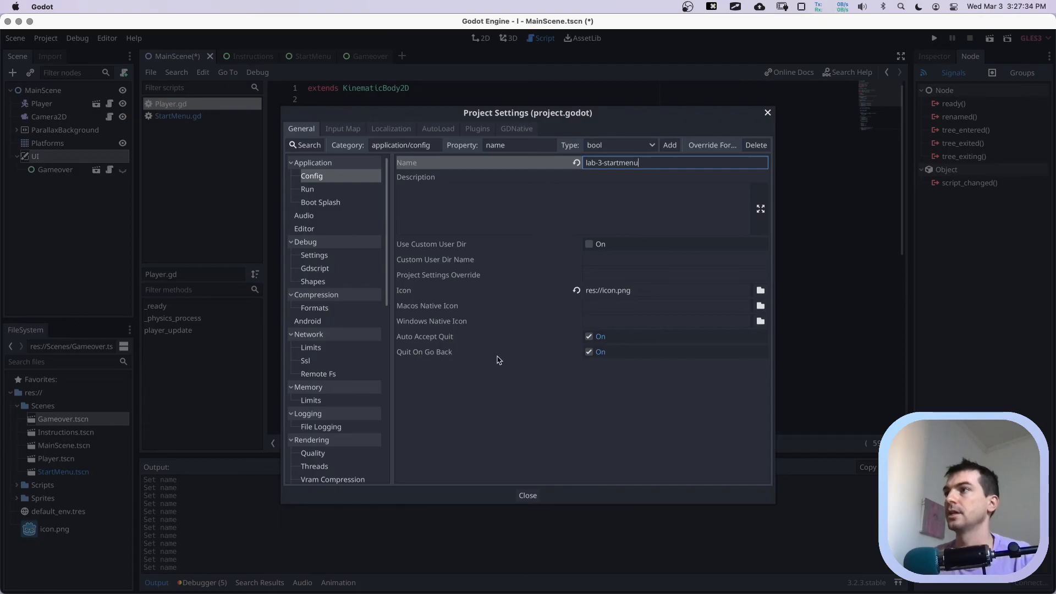
pyautogui.press('super+s')
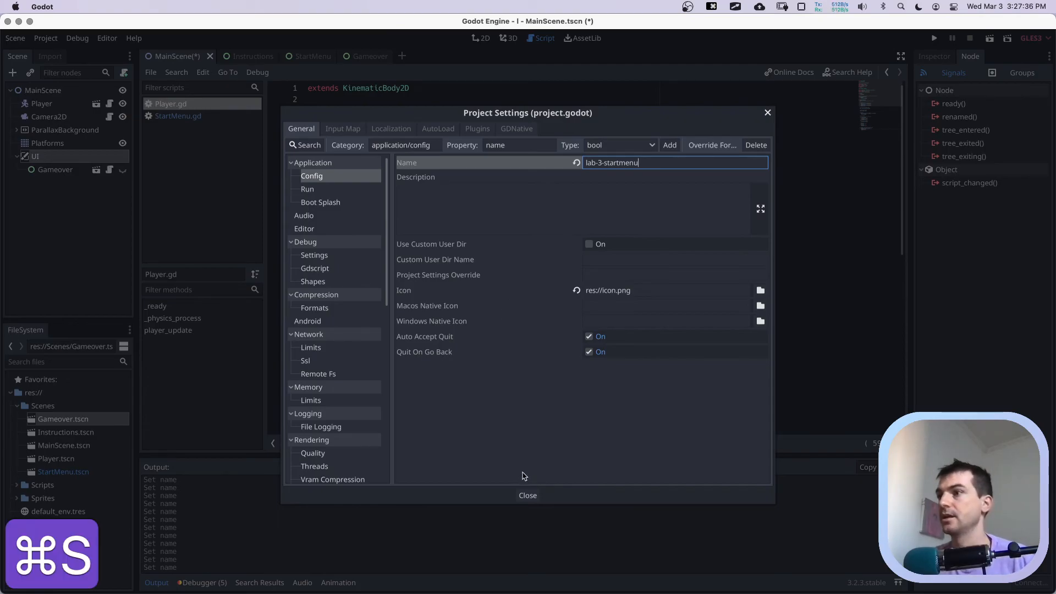
pyautogui.click(526, 496)
pyautogui.press('super+s')
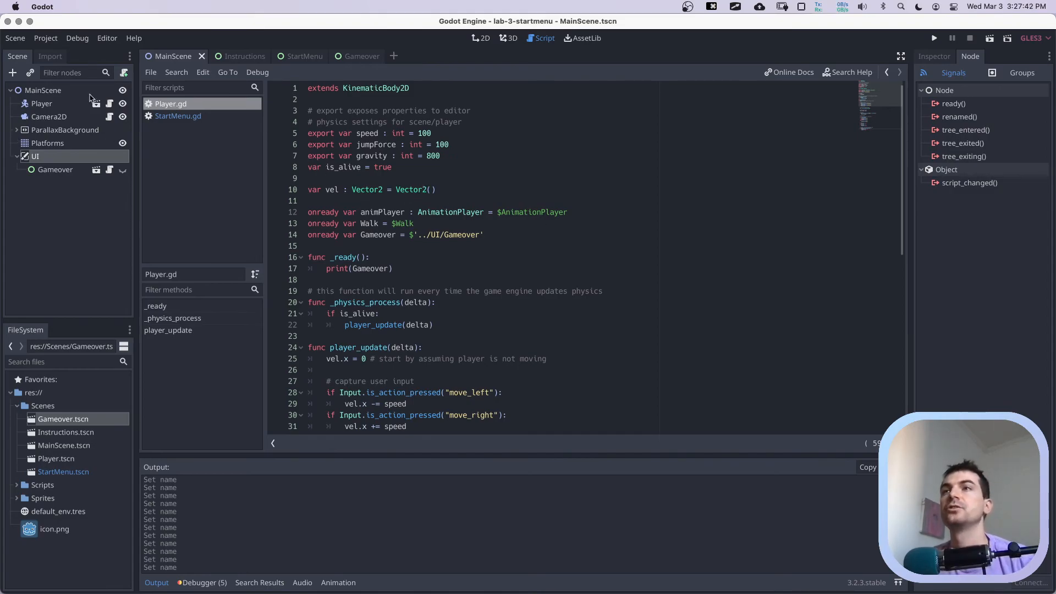
# Try other modulate colours on the Gameover scene's root Control node and return it to white.
pyautogui.click(233, 56)
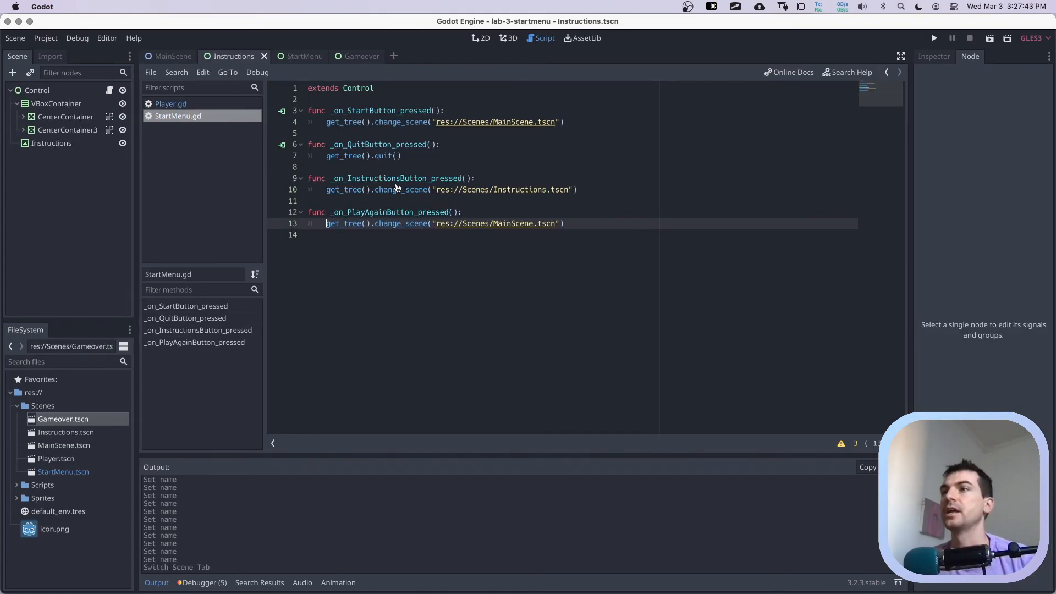
pyautogui.click(293, 57)
pyautogui.click(347, 58)
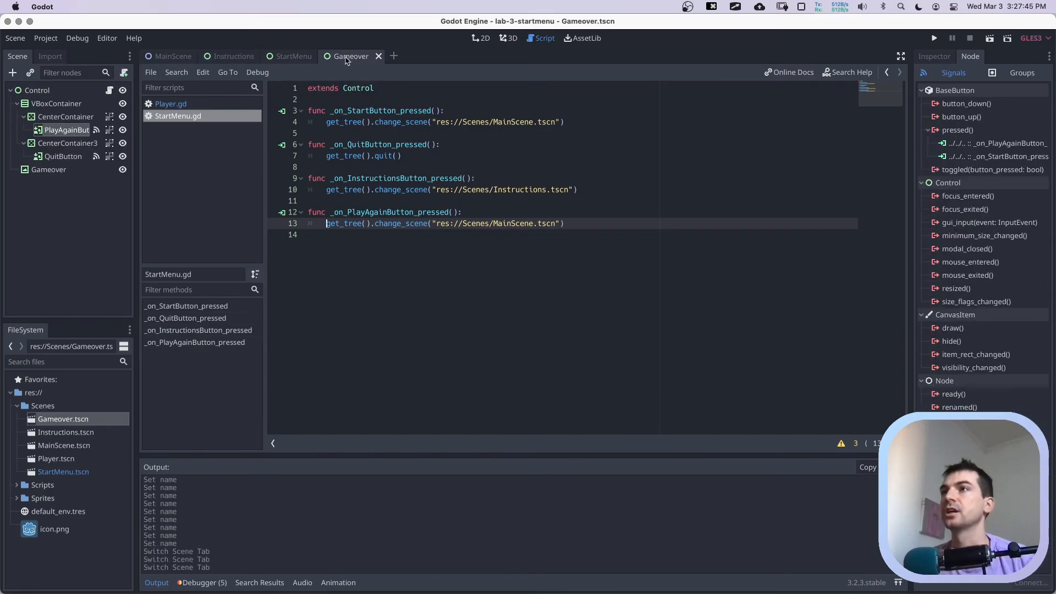
pyautogui.click(39, 92)
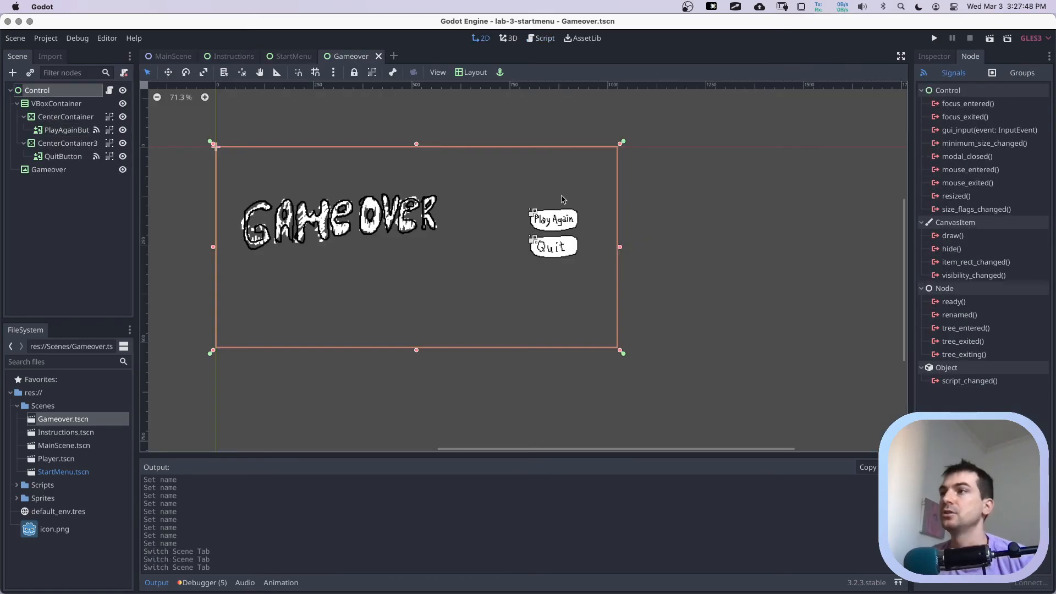
pyautogui.click(923, 57)
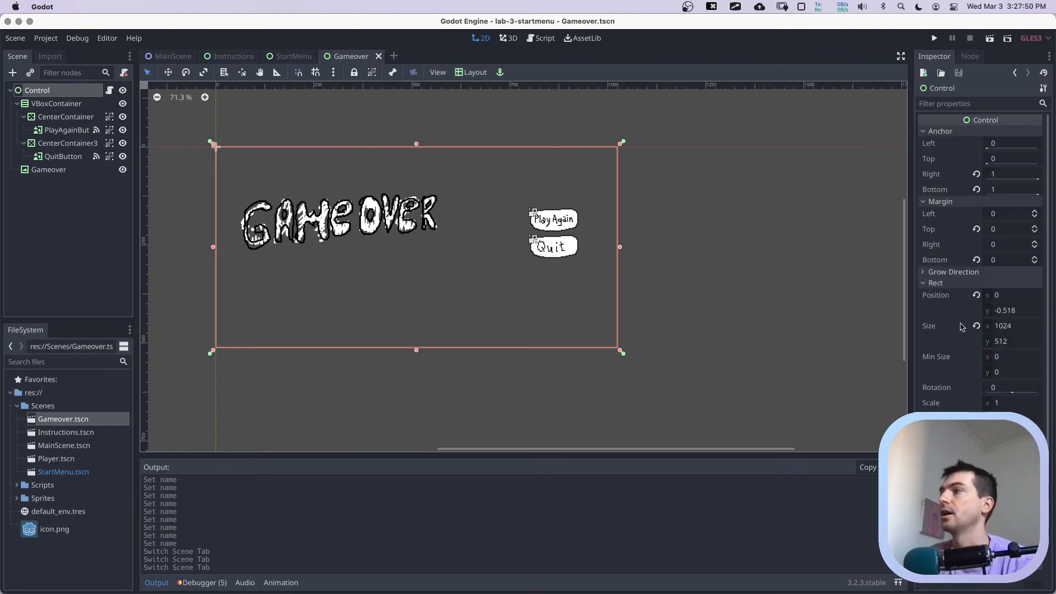
pyautogui.click(944, 280)
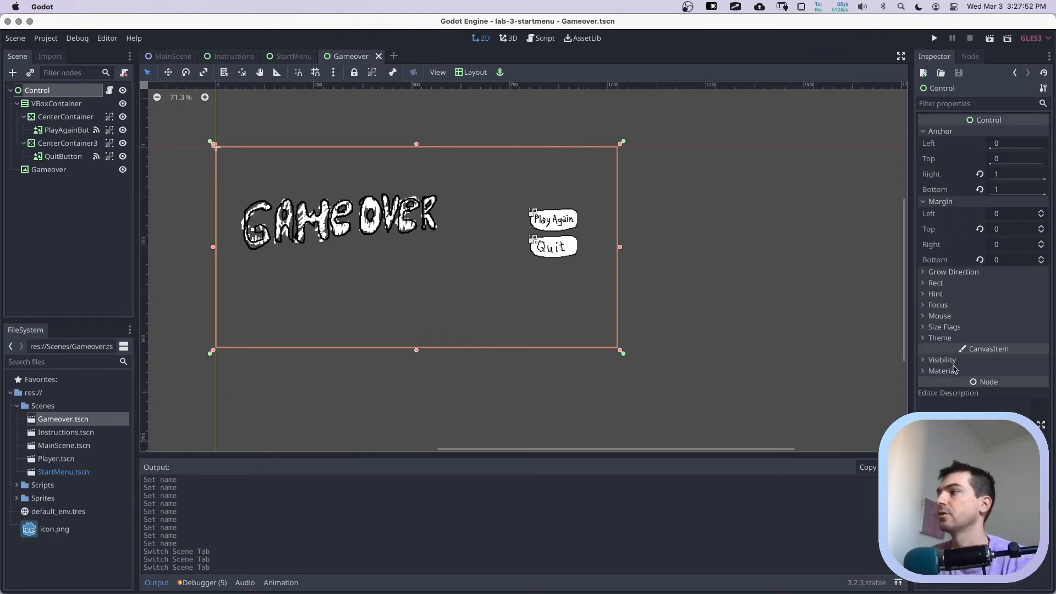
pyautogui.click(952, 361)
pyautogui.click(991, 389)
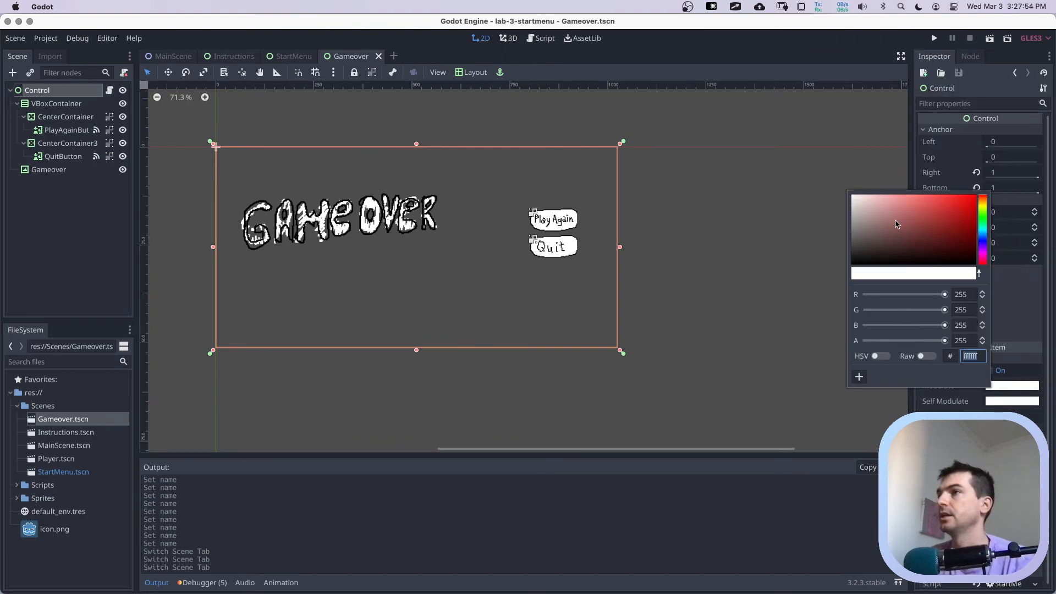
pyautogui.moveTo(896, 224); pyautogui.dragTo(828, 177)
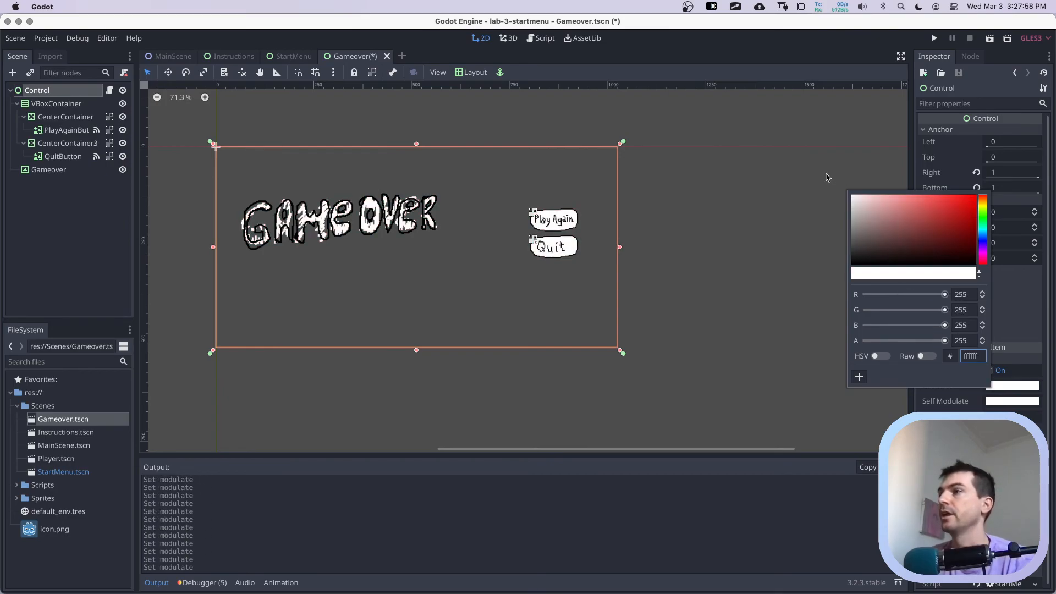
# Try a red modulate tint (171, 68, 68) on PlayAgainButton, return it to white (ffffff), and save the Gameover scene.
pyautogui.click(53, 130)
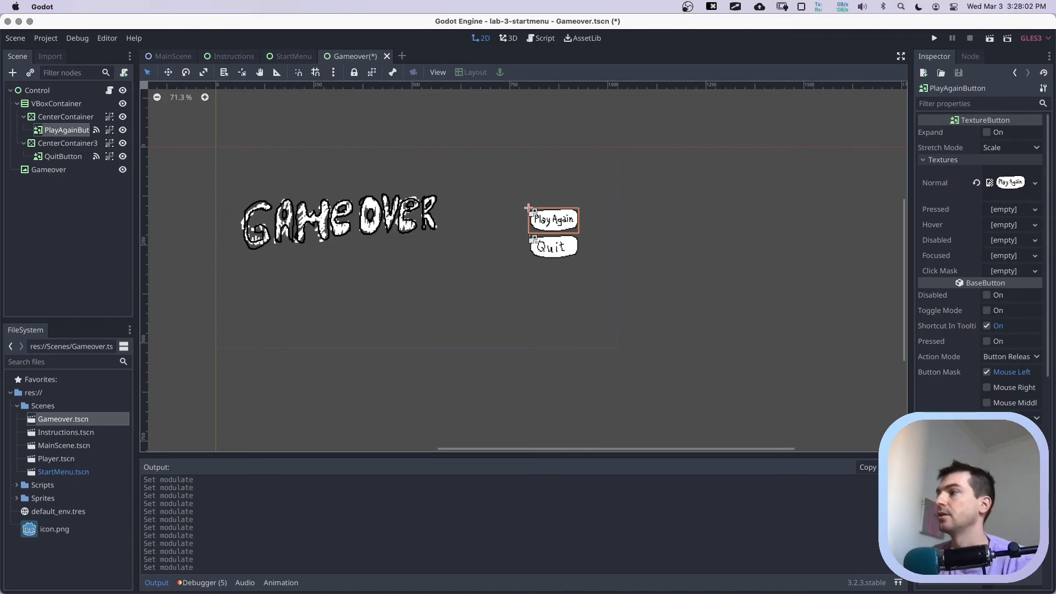
pyautogui.scroll(-10, 963, 385)
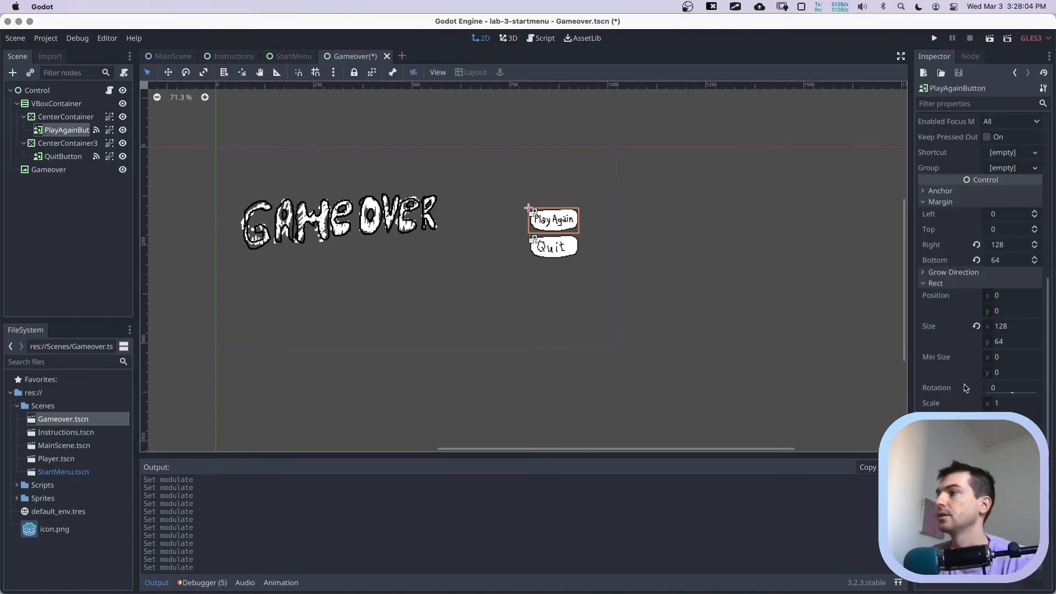
pyautogui.scroll(-1, 963, 388)
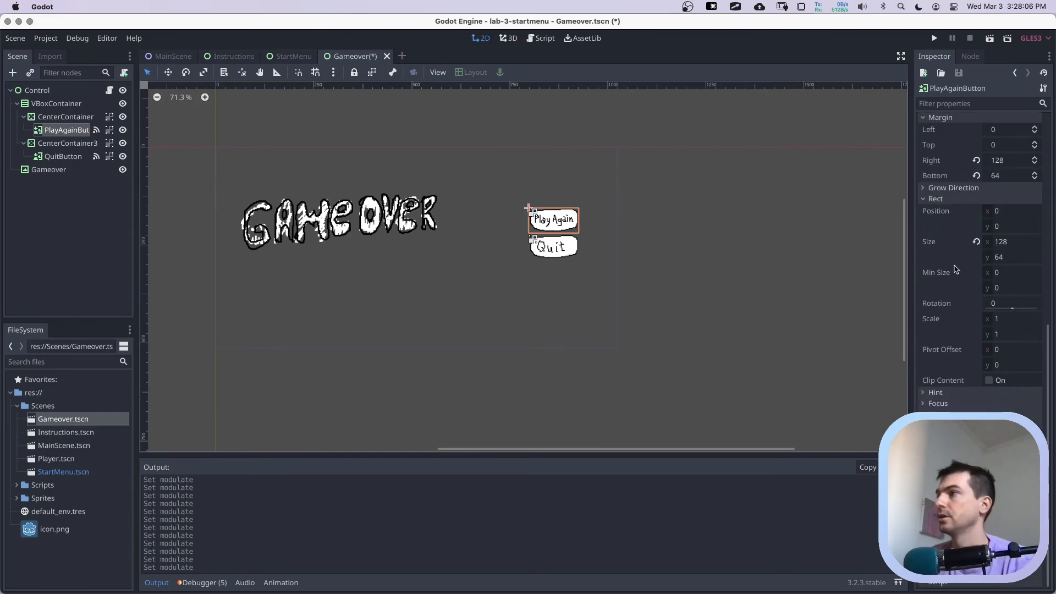
pyautogui.scroll(-5, 959, 407)
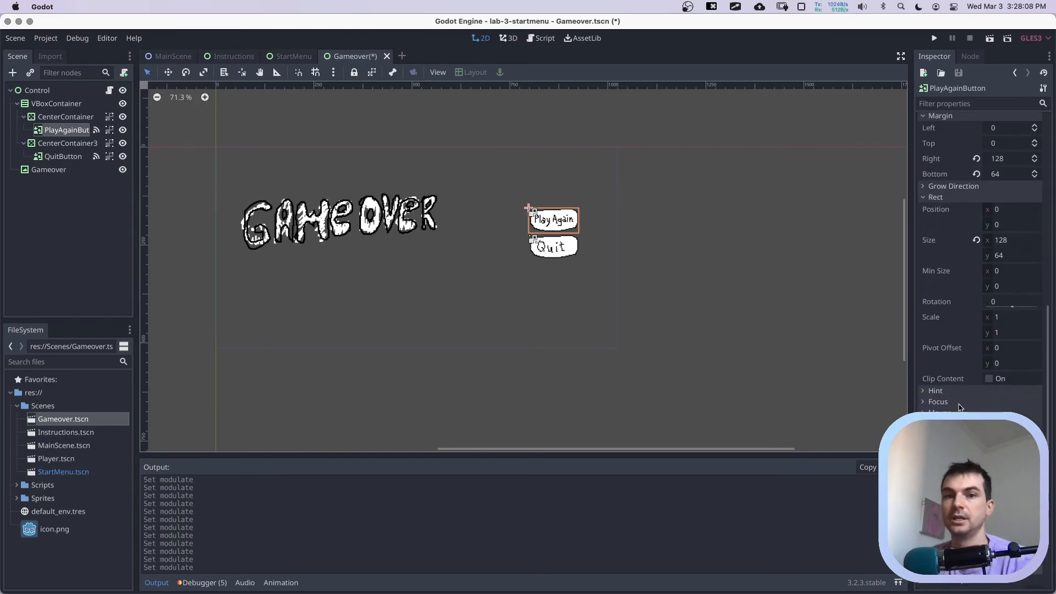
pyautogui.click(996, 396)
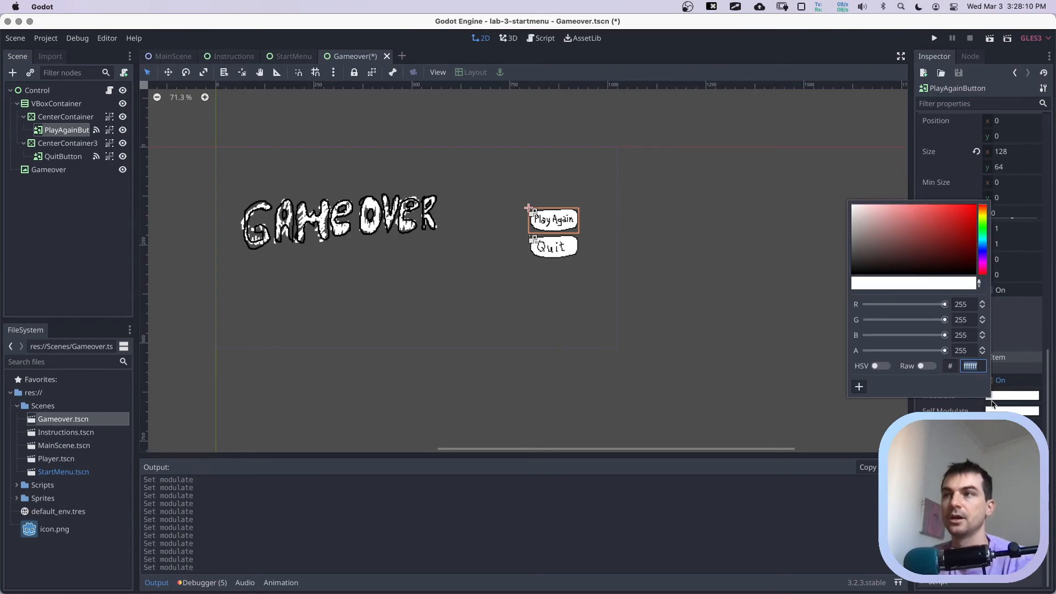
pyautogui.moveTo(851, 236); pyautogui.dragTo(929, 248)
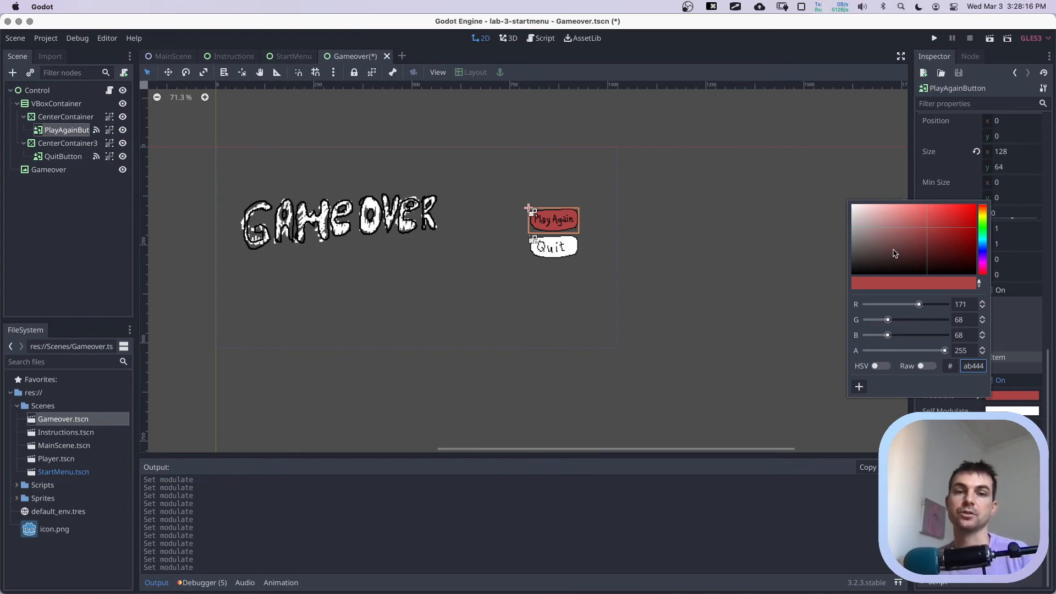
pyautogui.moveTo(891, 215); pyautogui.dragTo(816, 186)
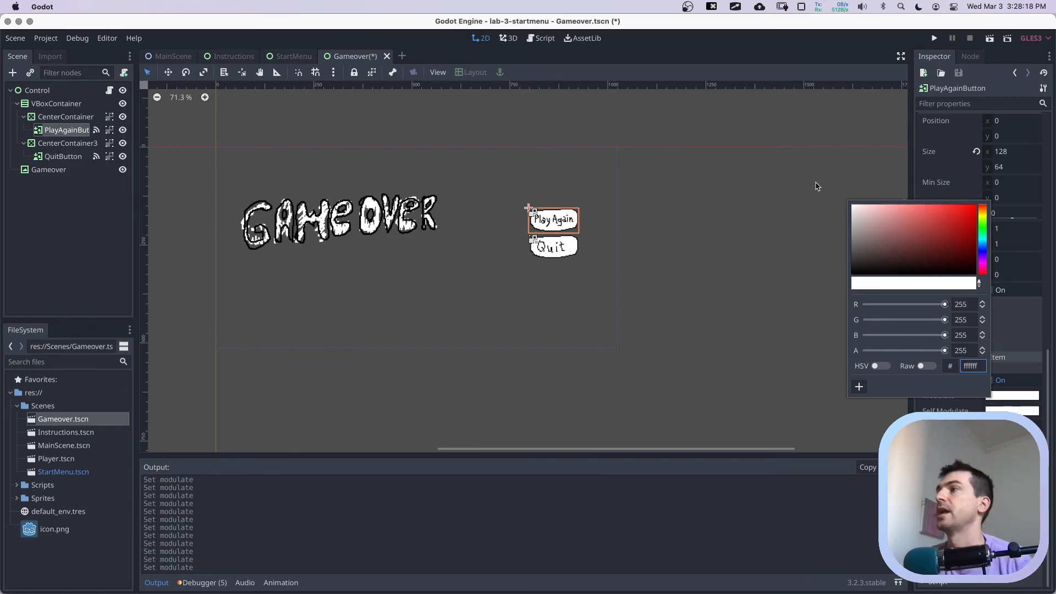
pyautogui.click(888, 165)
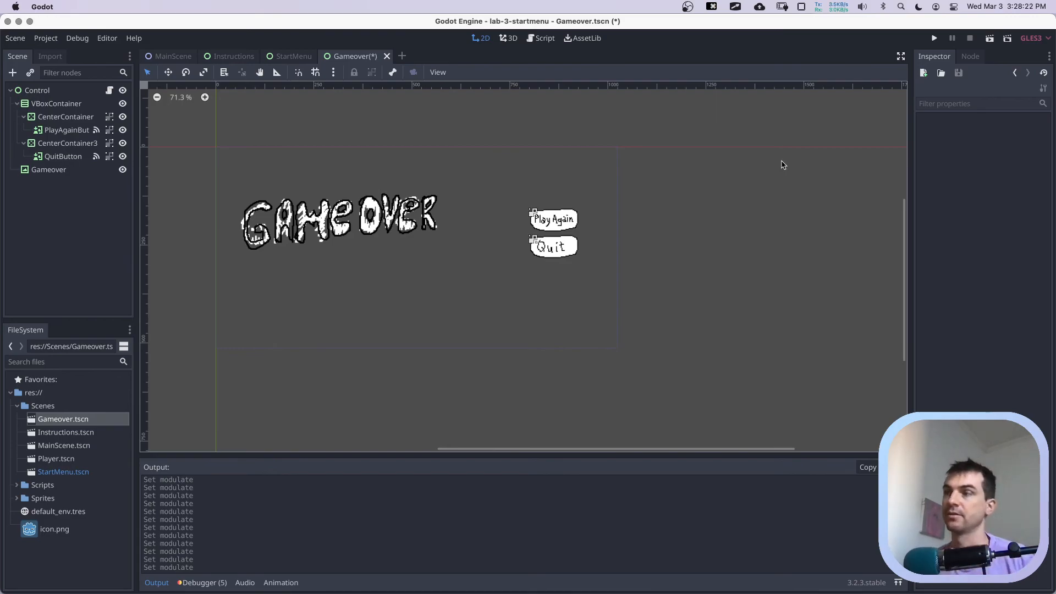
pyautogui.press('super+s')
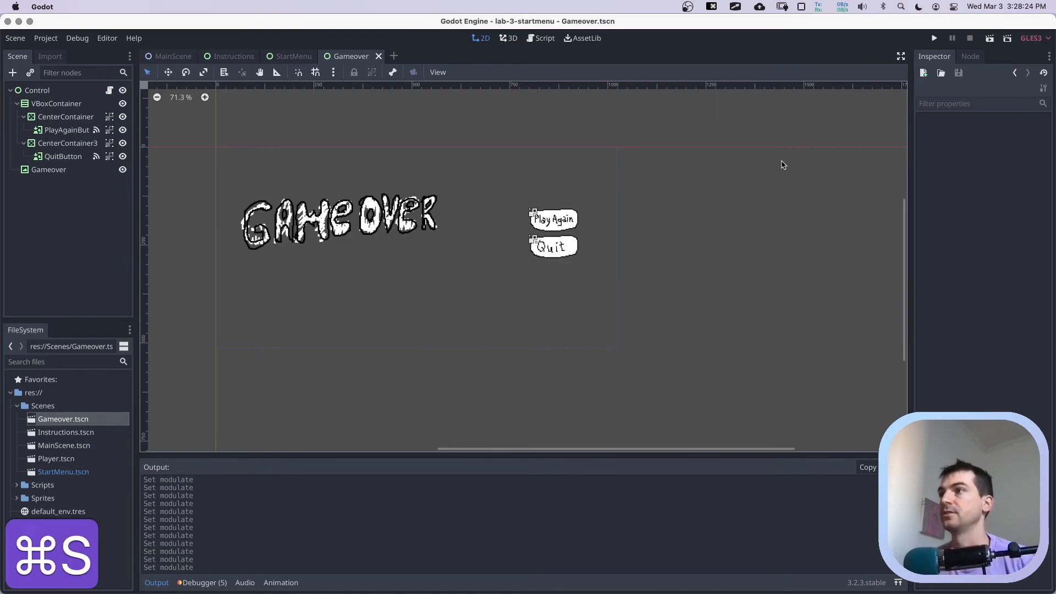
# Open MainScene, expand the project's Scripts folder, and review the whole StartMenu.gd script.
pyautogui.click(156, 58)
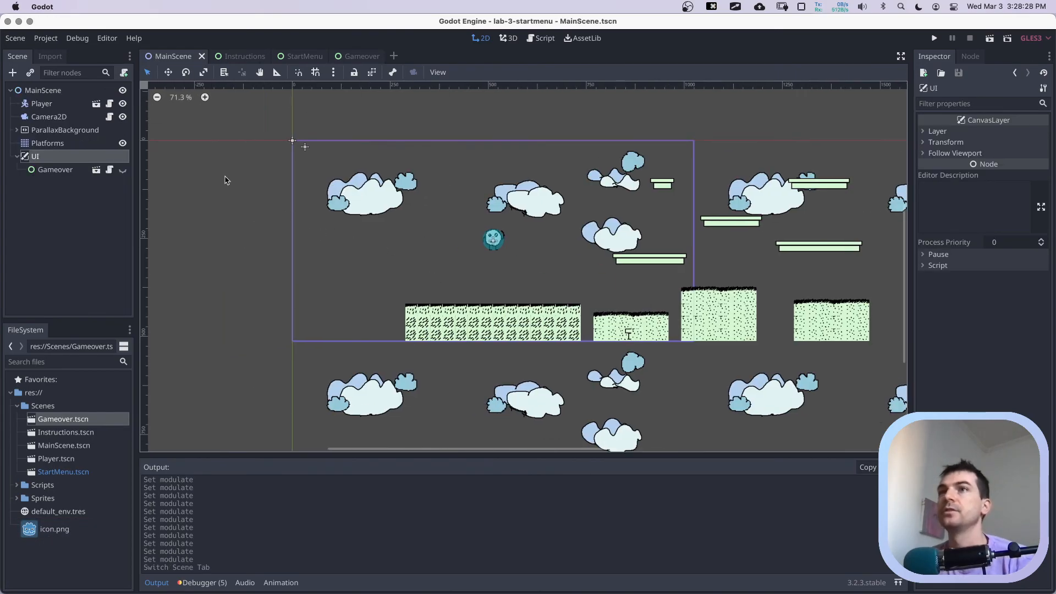
pyautogui.click(532, 39)
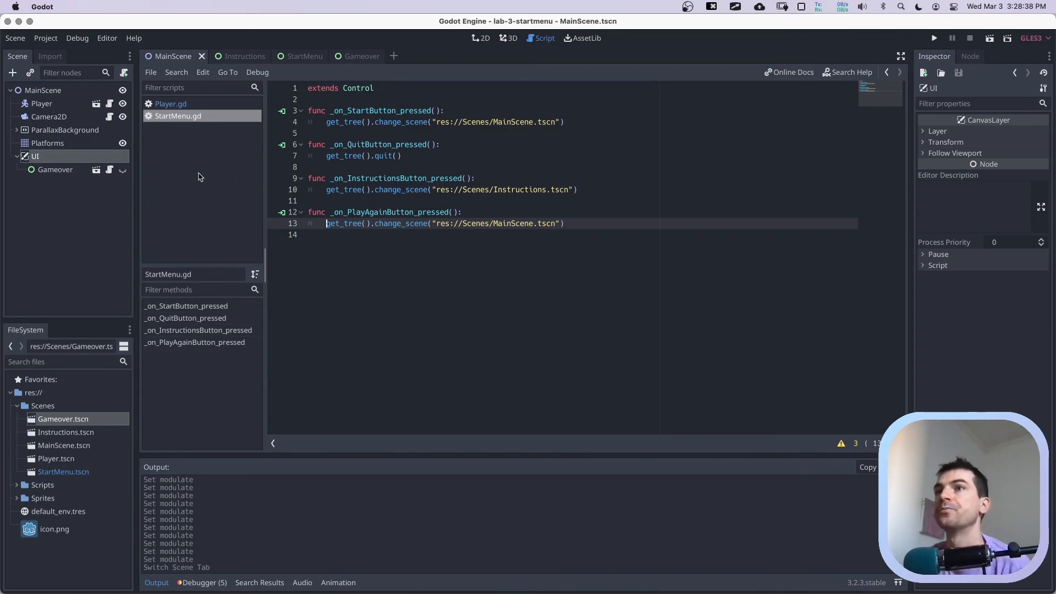
pyautogui.click(17, 485)
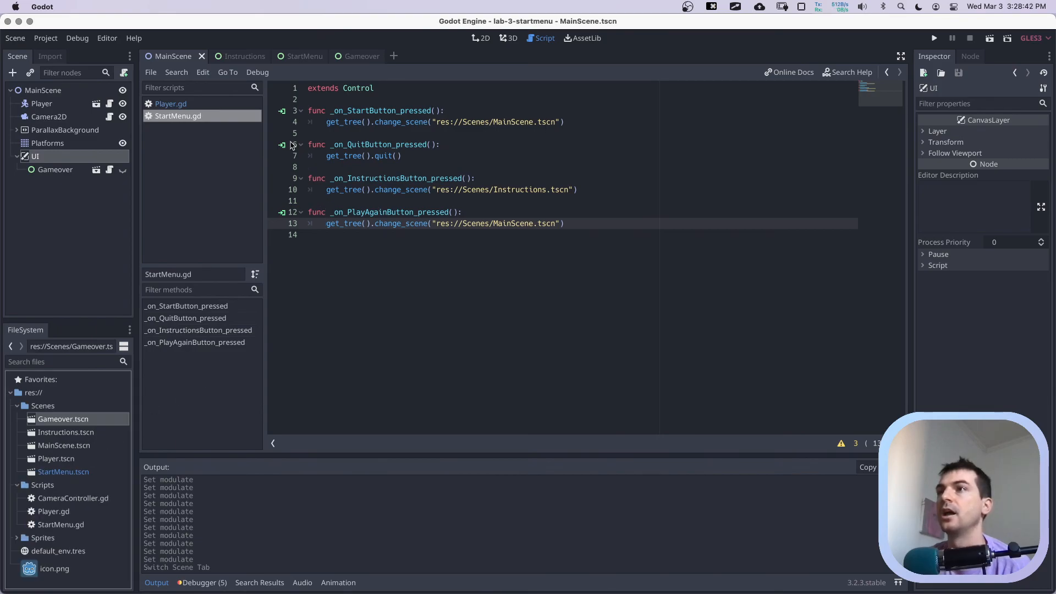
pyautogui.moveTo(308, 89); pyautogui.dragTo(595, 238)
pyautogui.click(595, 238)
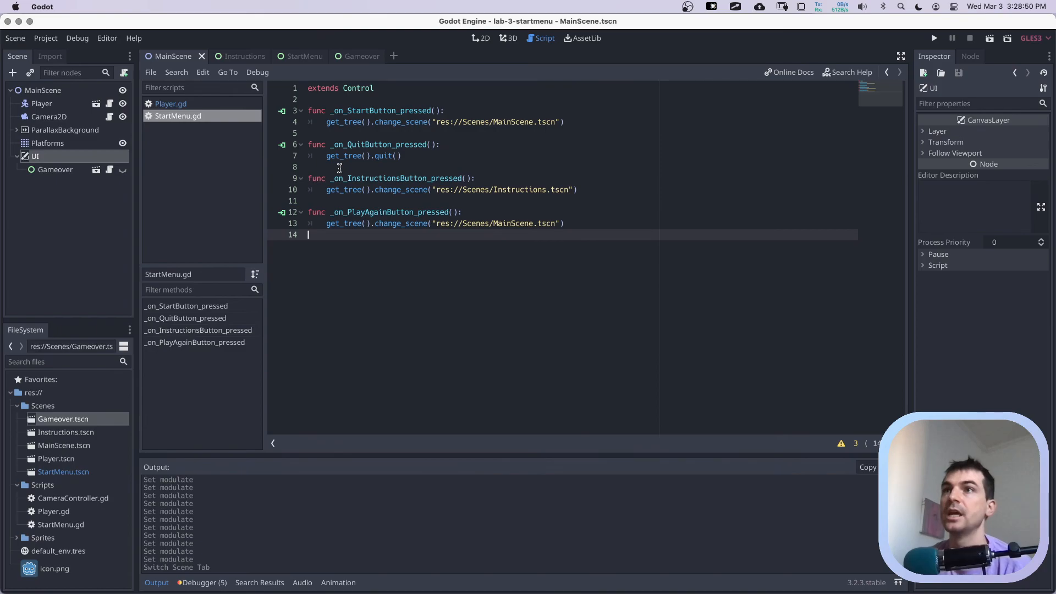
# Inspect the pressed signal's connection settings for StartButton in the Instructions scene without changing them.
pyautogui.click(231, 58)
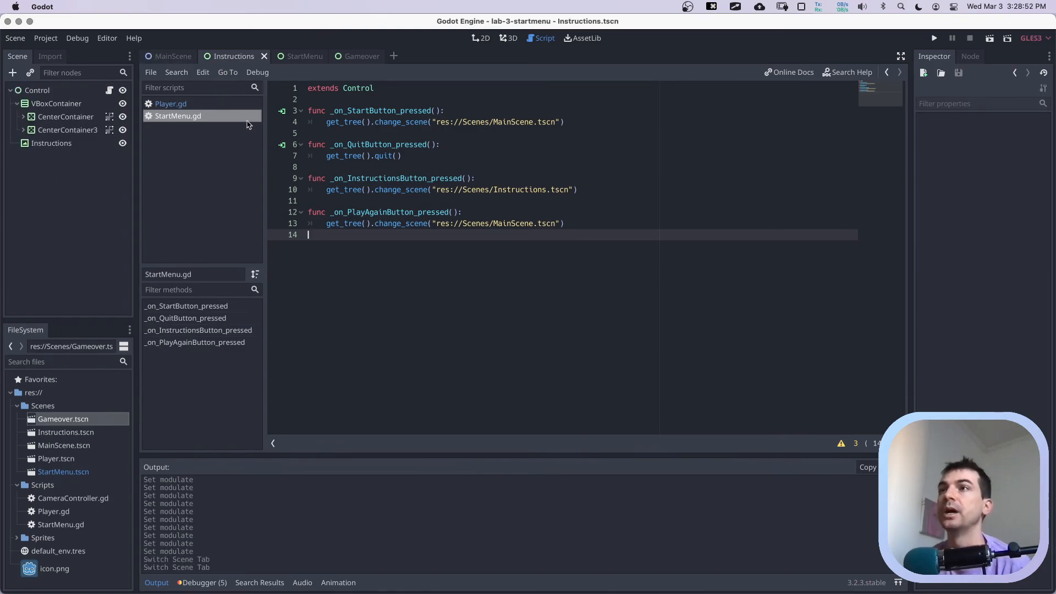
pyautogui.click(41, 89)
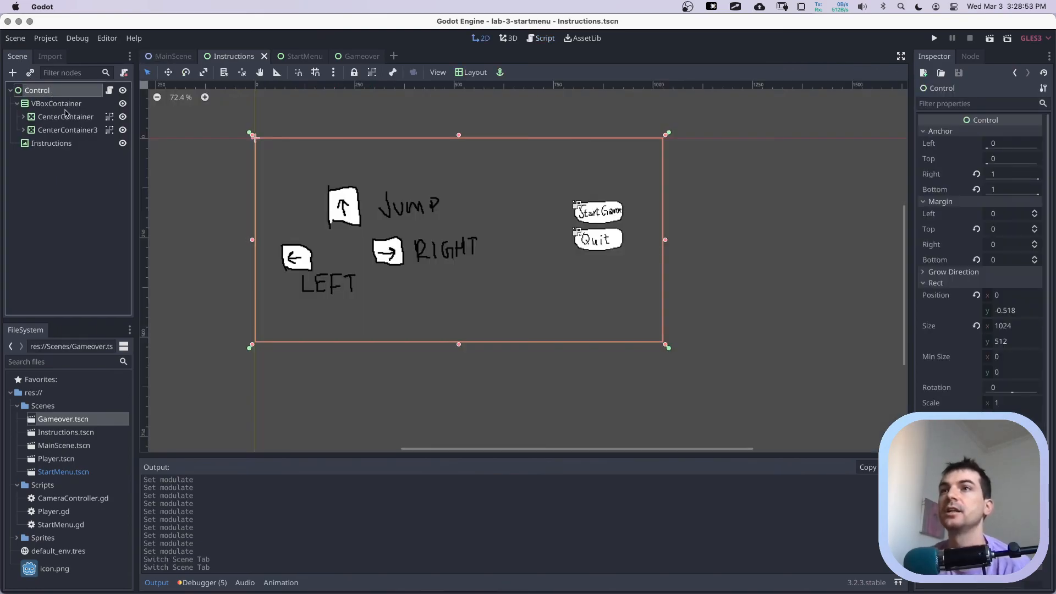
pyautogui.click(24, 117)
pyautogui.click(61, 129)
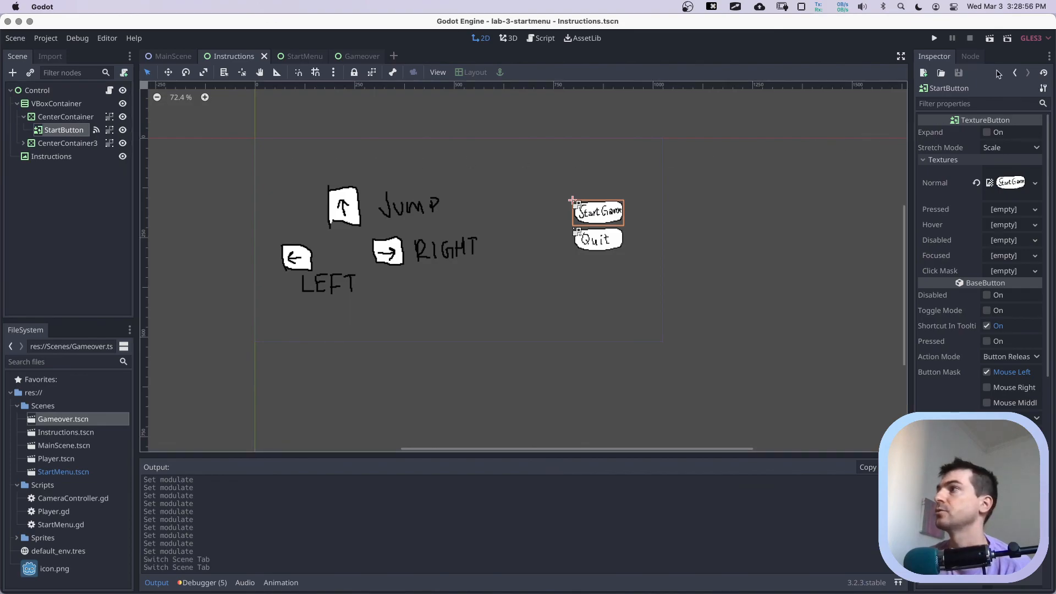
pyautogui.click(971, 57)
pyautogui.doubleClick(962, 131)
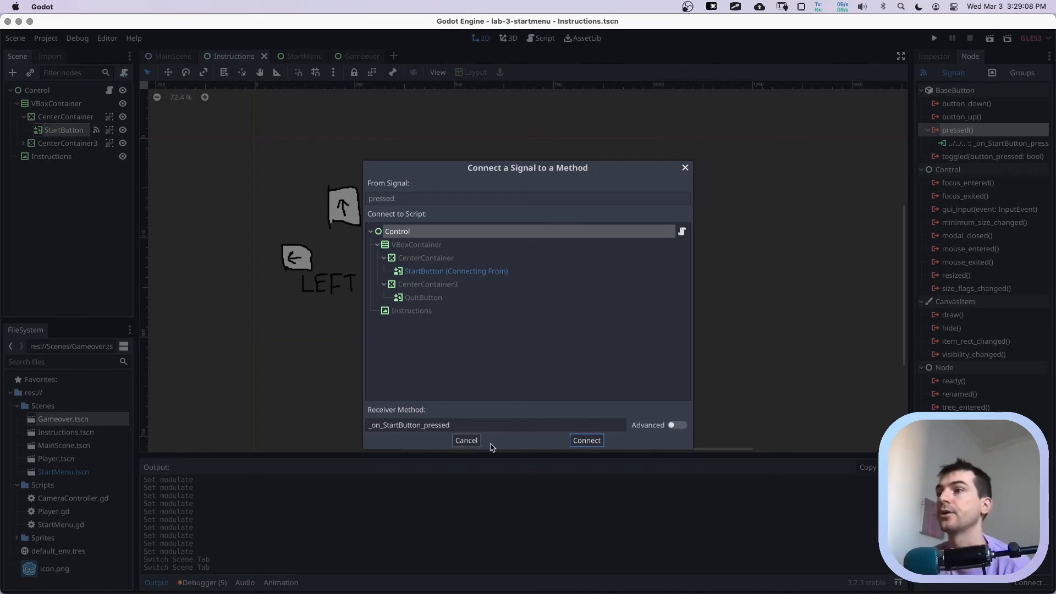
pyautogui.click(465, 441)
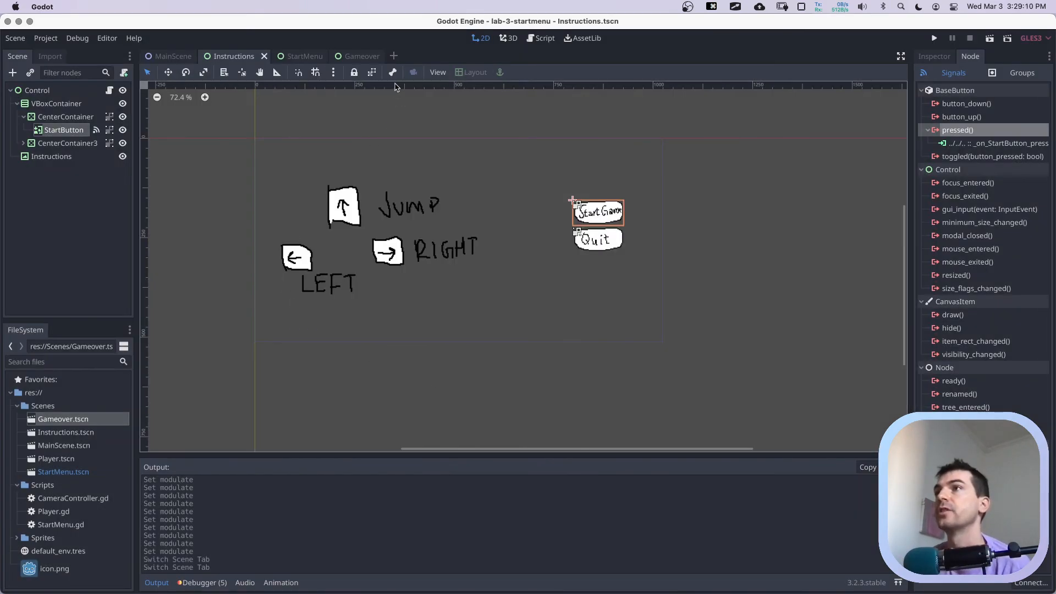
# Examine the _on_PlayAgainButton_pressed handler in StartMenu.gd and the onready Gameover variable in Player.gd.
pyautogui.click(542, 39)
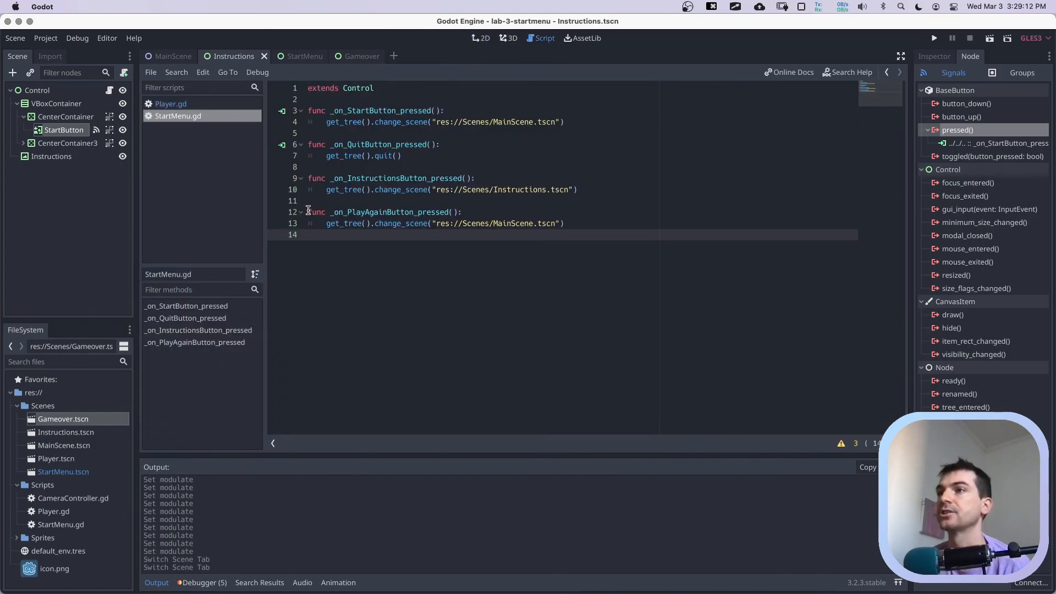
pyautogui.moveTo(307, 212); pyautogui.dragTo(469, 216)
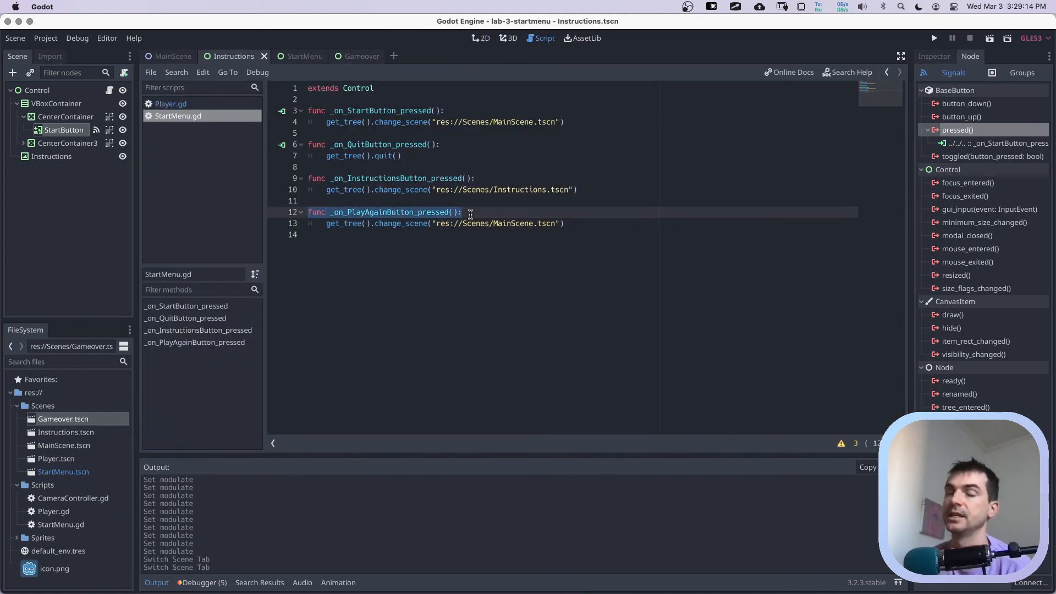
pyautogui.click(357, 154)
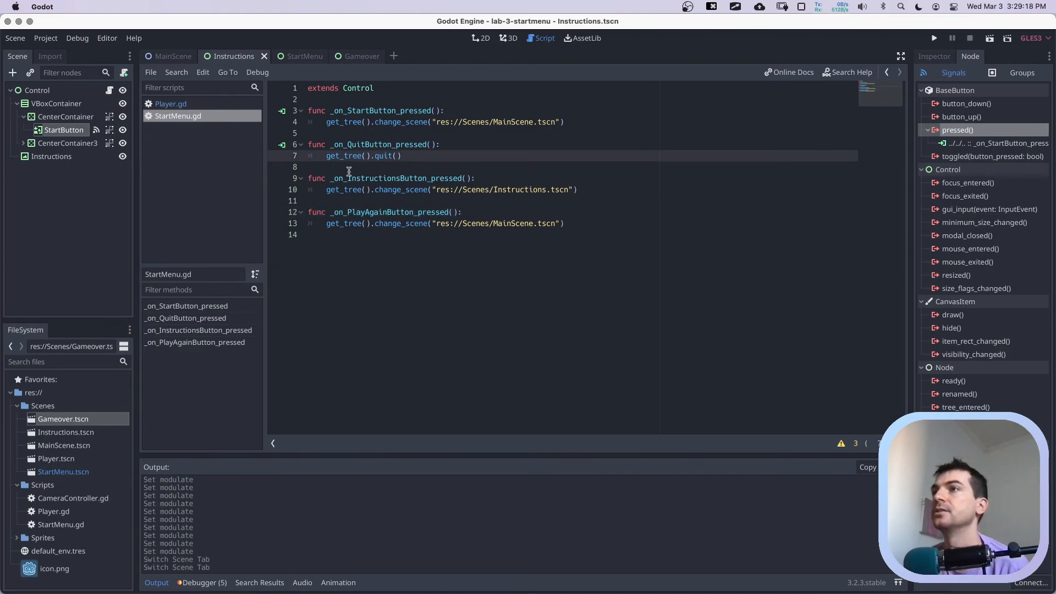
pyautogui.click(177, 104)
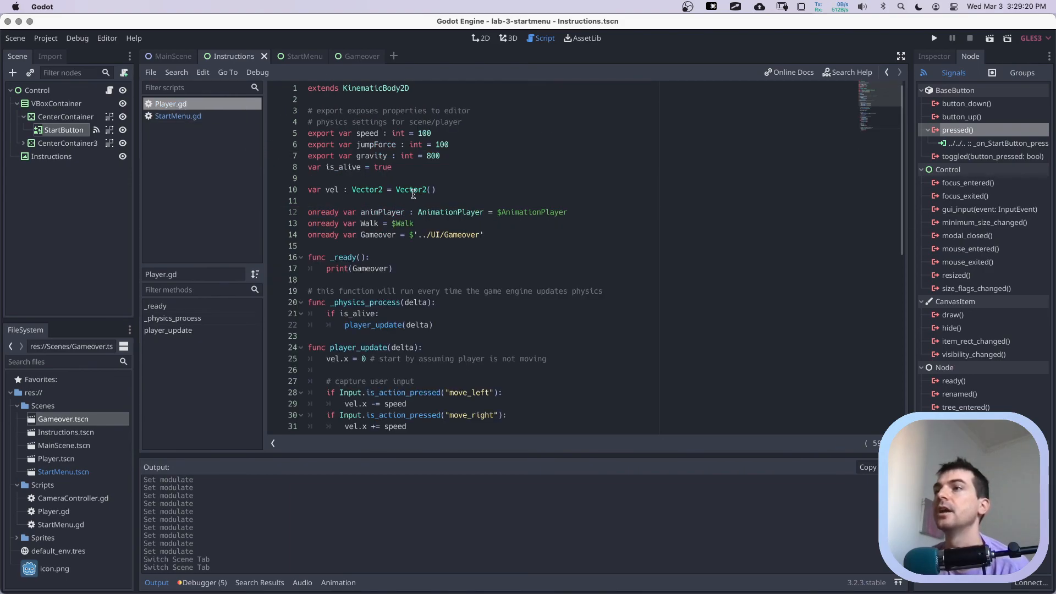
pyautogui.scroll(-1, 460, 155)
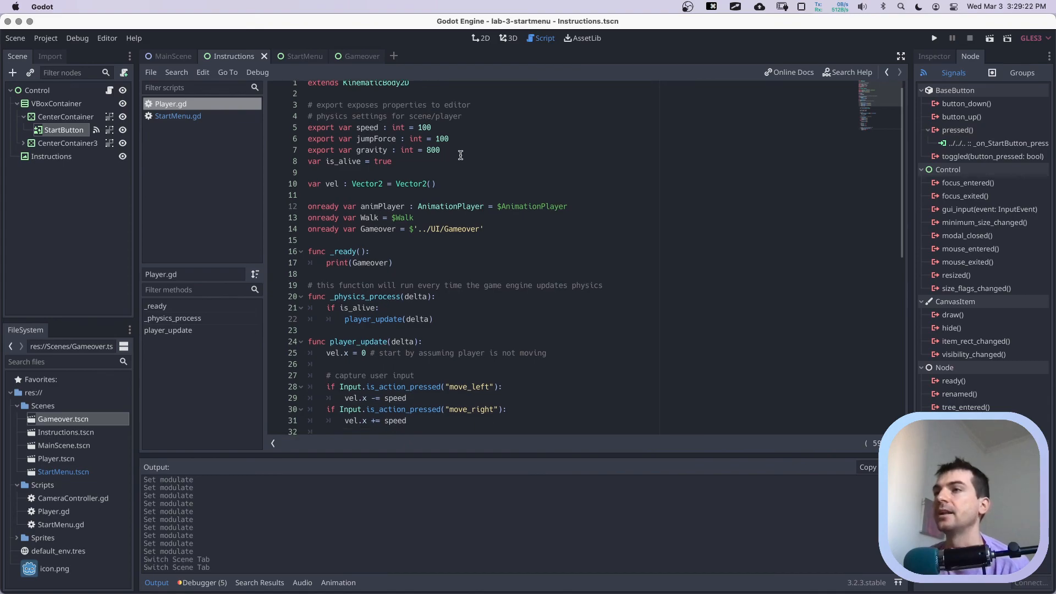
pyautogui.moveTo(497, 233); pyautogui.dragTo(297, 233)
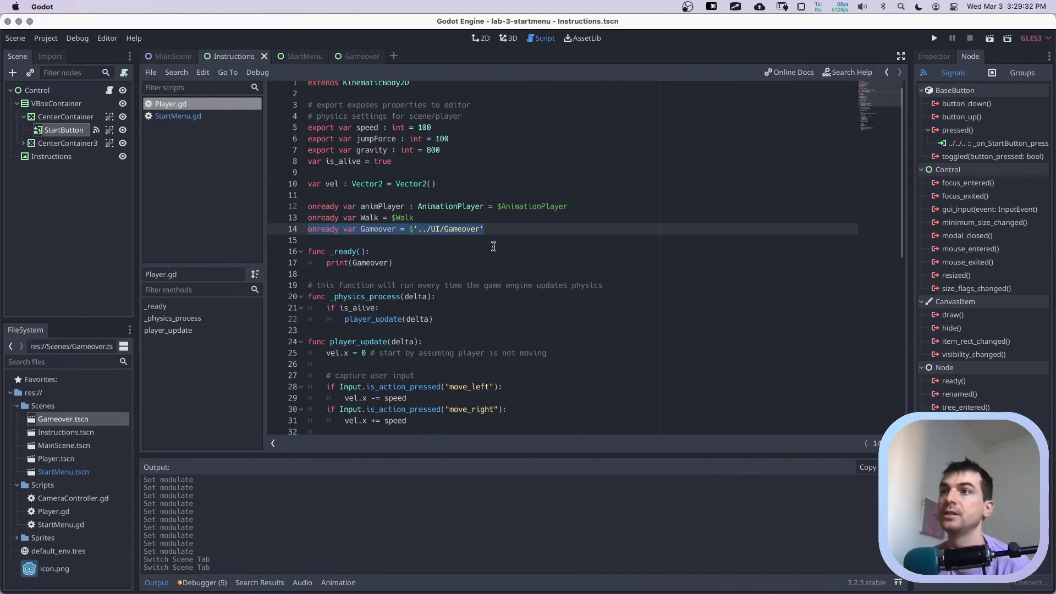
pyautogui.scroll(-1, 410, 204)
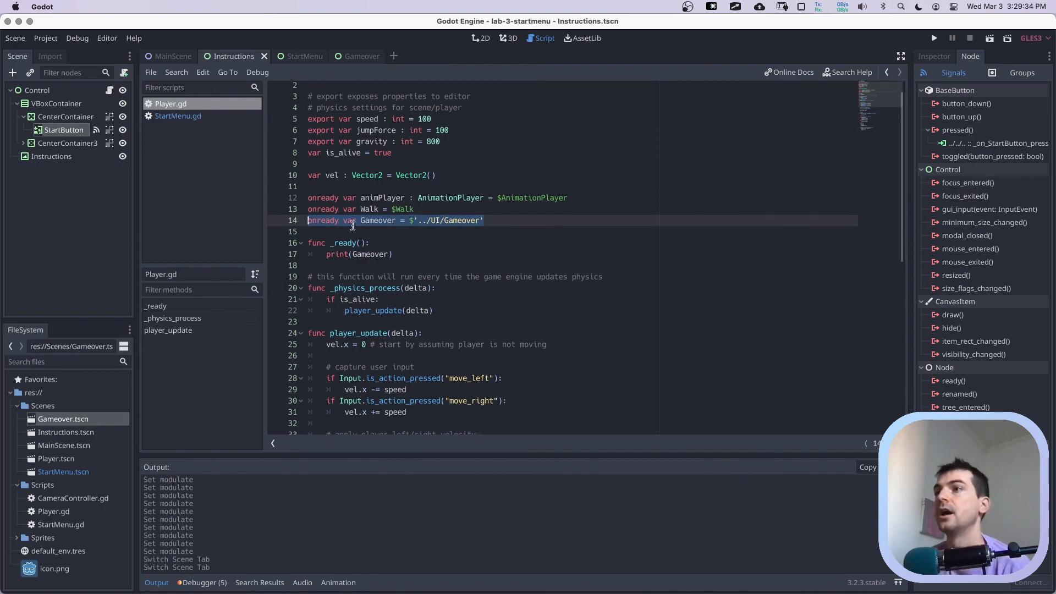
# Delete the _ready function that prints Gameover from Player.gd, along with the leftover blank lines.
pyautogui.moveTo(310, 242); pyautogui.dragTo(413, 253)
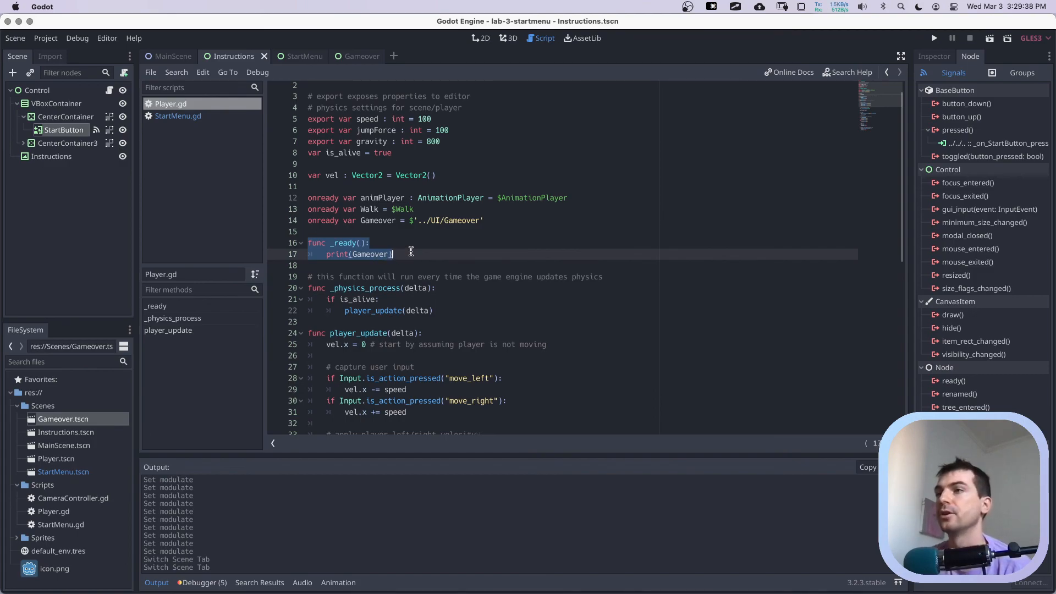
pyautogui.click(419, 251)
pyautogui.keyDown('shift'); pyautogui.click(308, 243); pyautogui.keyUp('shift')
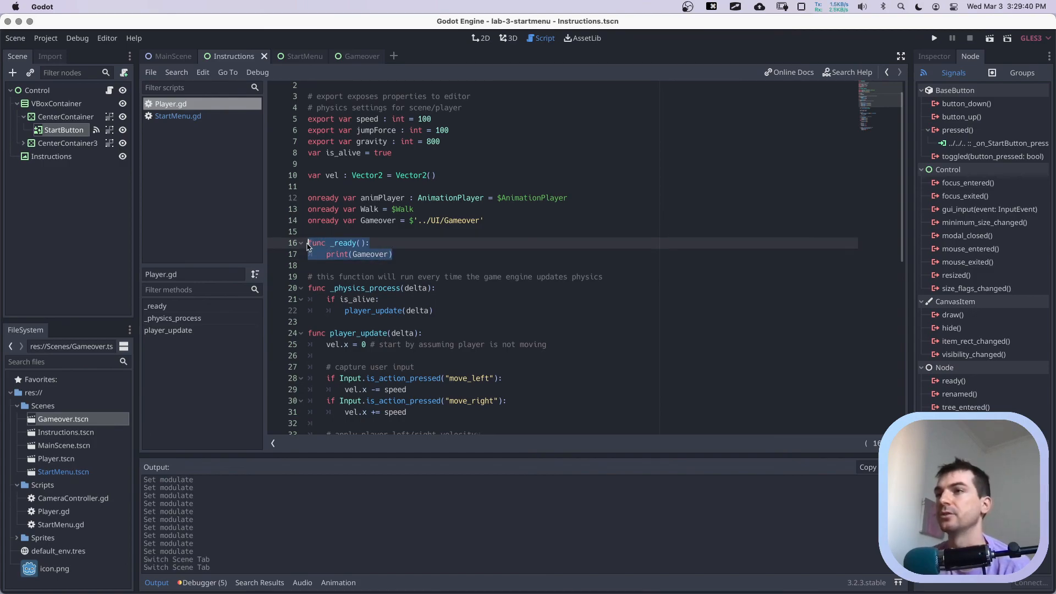
pyautogui.press('BackSpace')
pyautogui.press('BackSpace')
pyautogui.press('BackSpace')
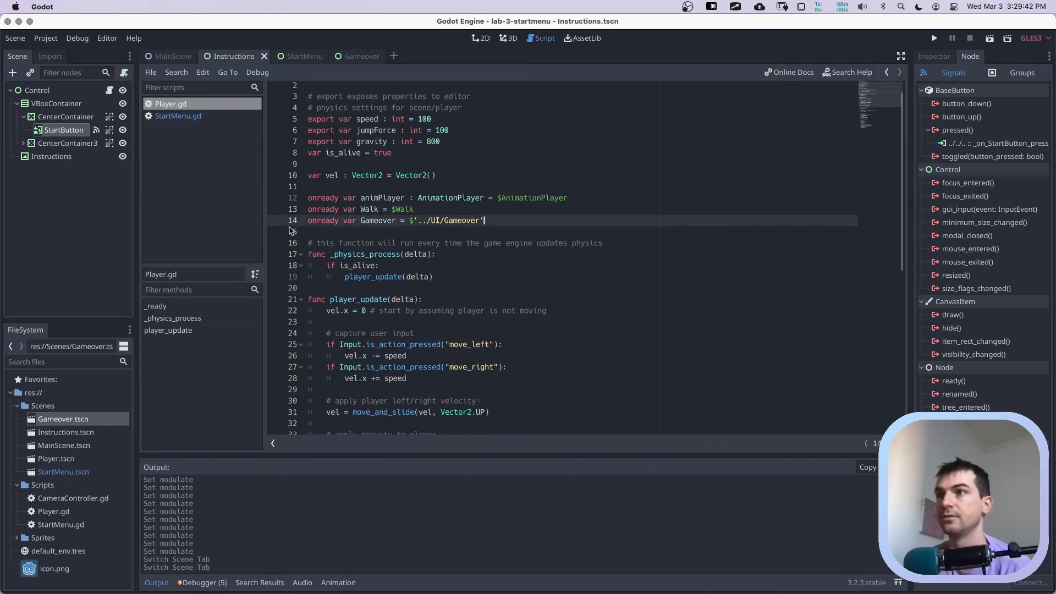
# Save the cleaned-up Player.gd script and examine the is_alive check and player_update(delta) call in _physics_process.
pyautogui.press('super+s')
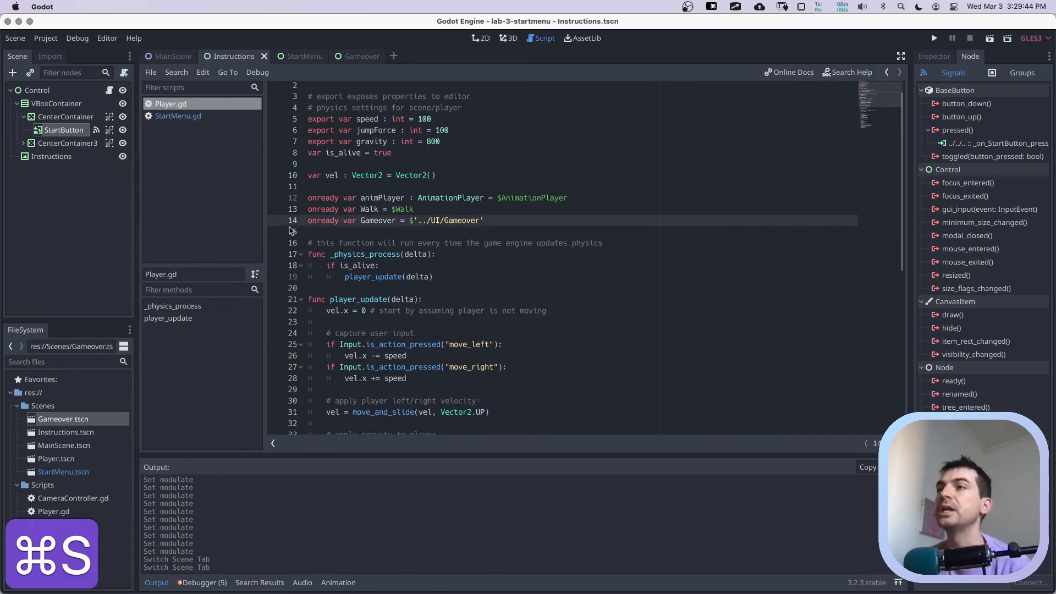
pyautogui.scroll(-3, 300, 233)
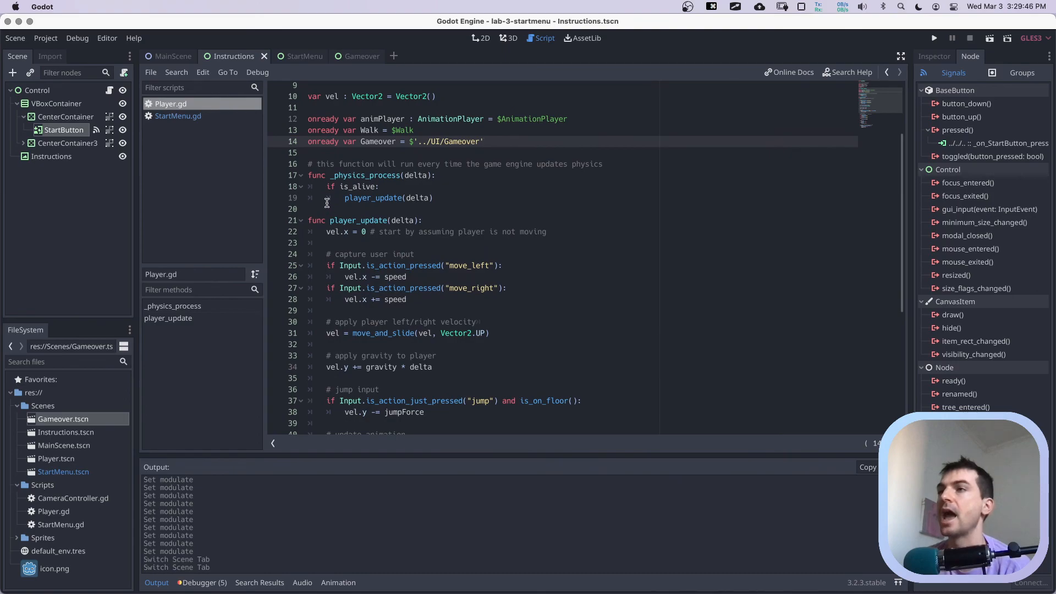
pyautogui.moveTo(323, 186); pyautogui.dragTo(384, 189)
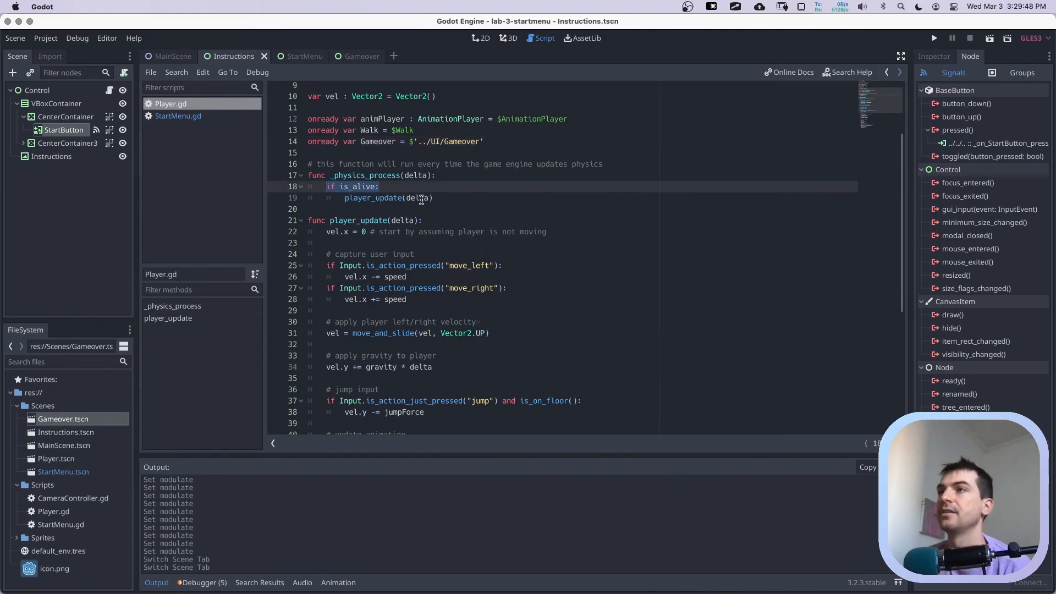
pyautogui.scroll(1, 420, 196)
pyautogui.scroll(1, 426, 204)
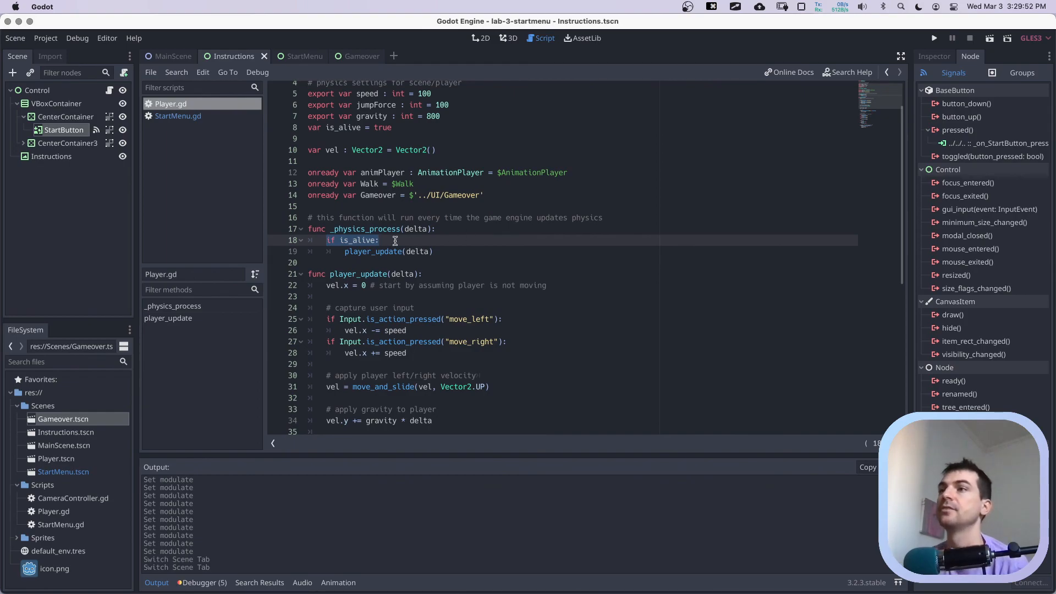
pyautogui.moveTo(344, 253); pyautogui.dragTo(434, 253)
# Review the position.y death condition at the end of player_update in Player.gd and save the project's work again.
pyautogui.scroll(-5, 385, 264)
pyautogui.scroll(-5, 337, 291)
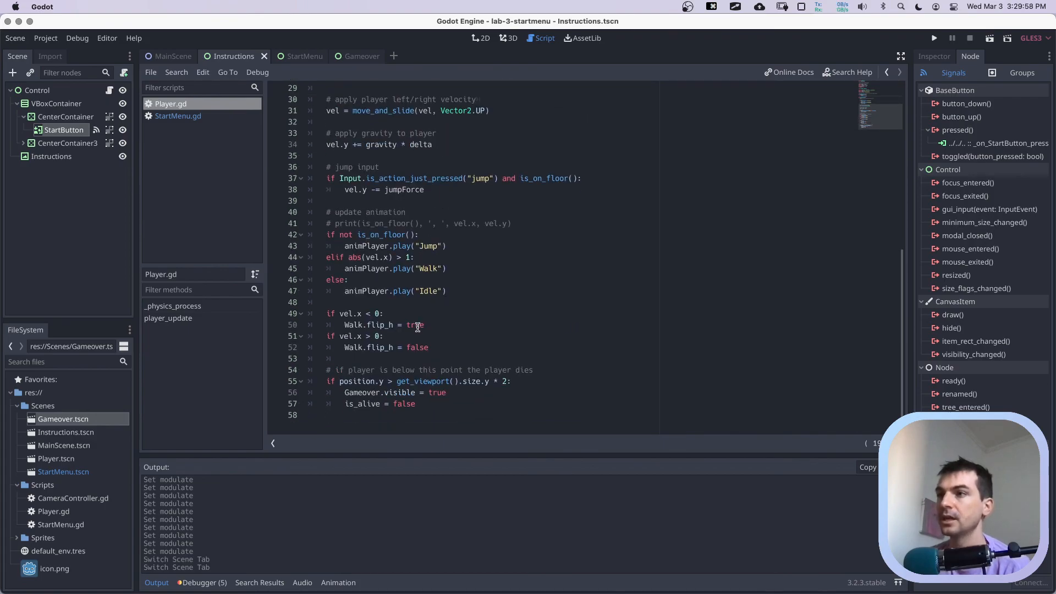
pyautogui.moveTo(326, 382); pyautogui.dragTo(516, 381)
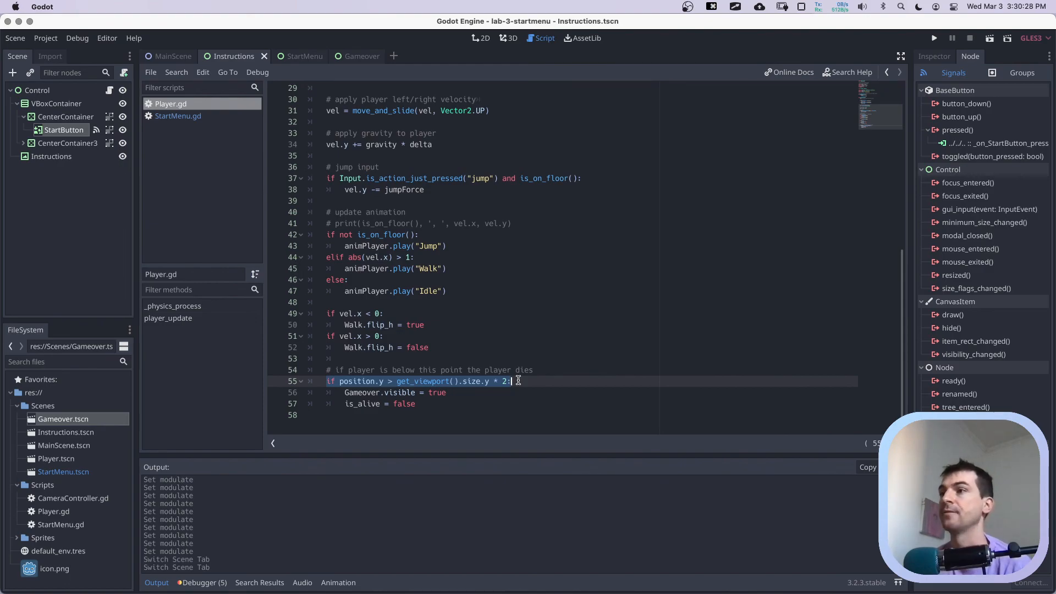
pyautogui.scroll(9, 487, 264)
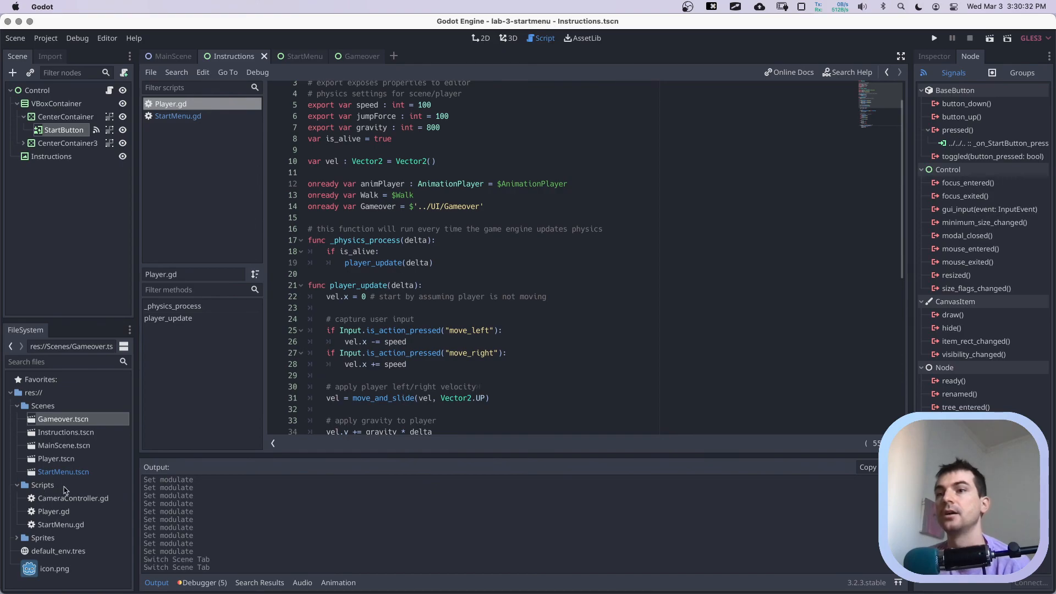
pyautogui.scroll(1, 484, 238)
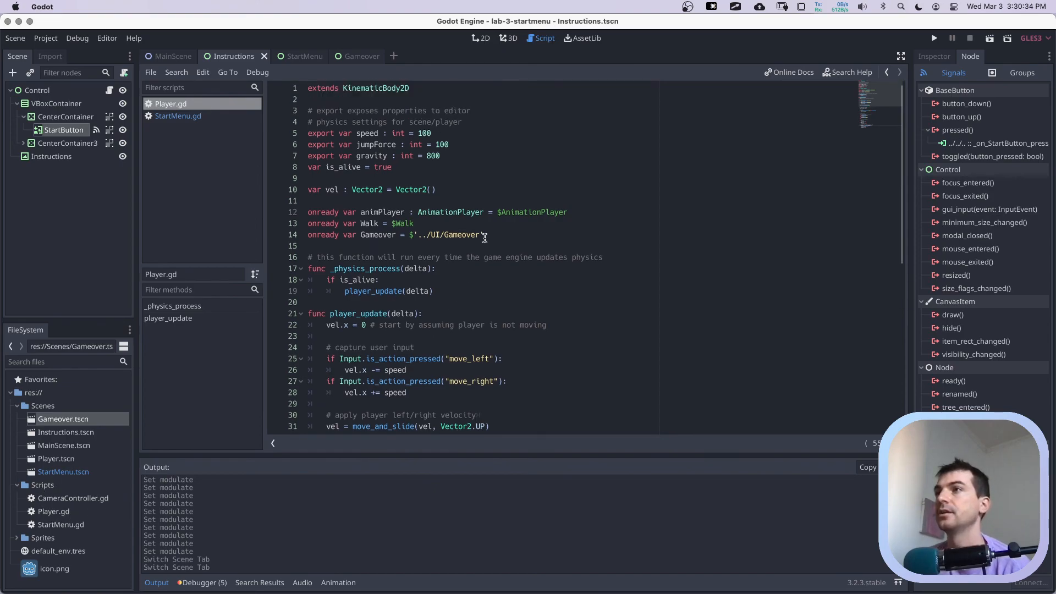
pyautogui.press('super+s')
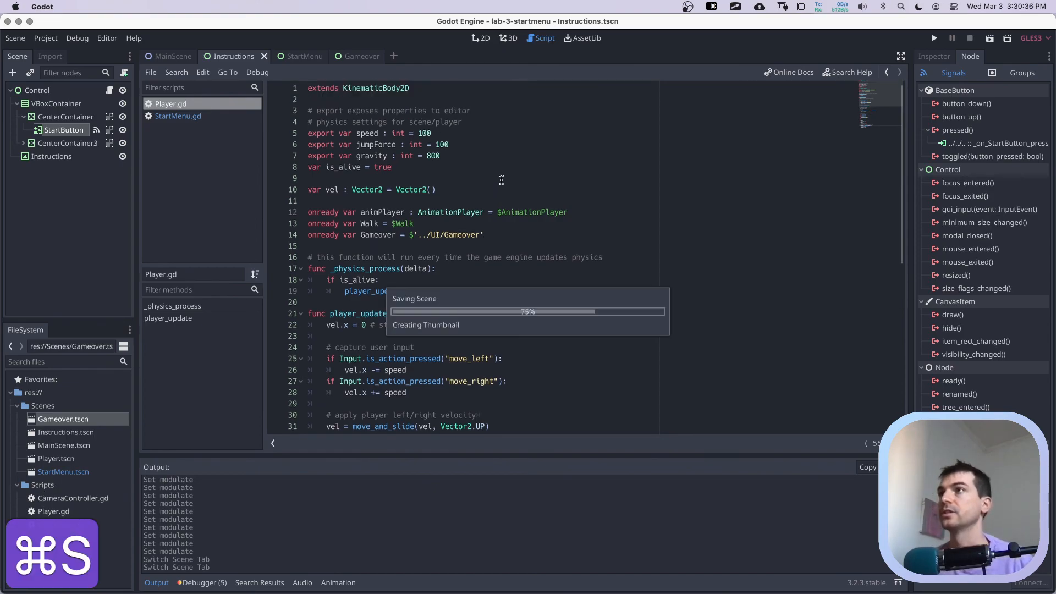